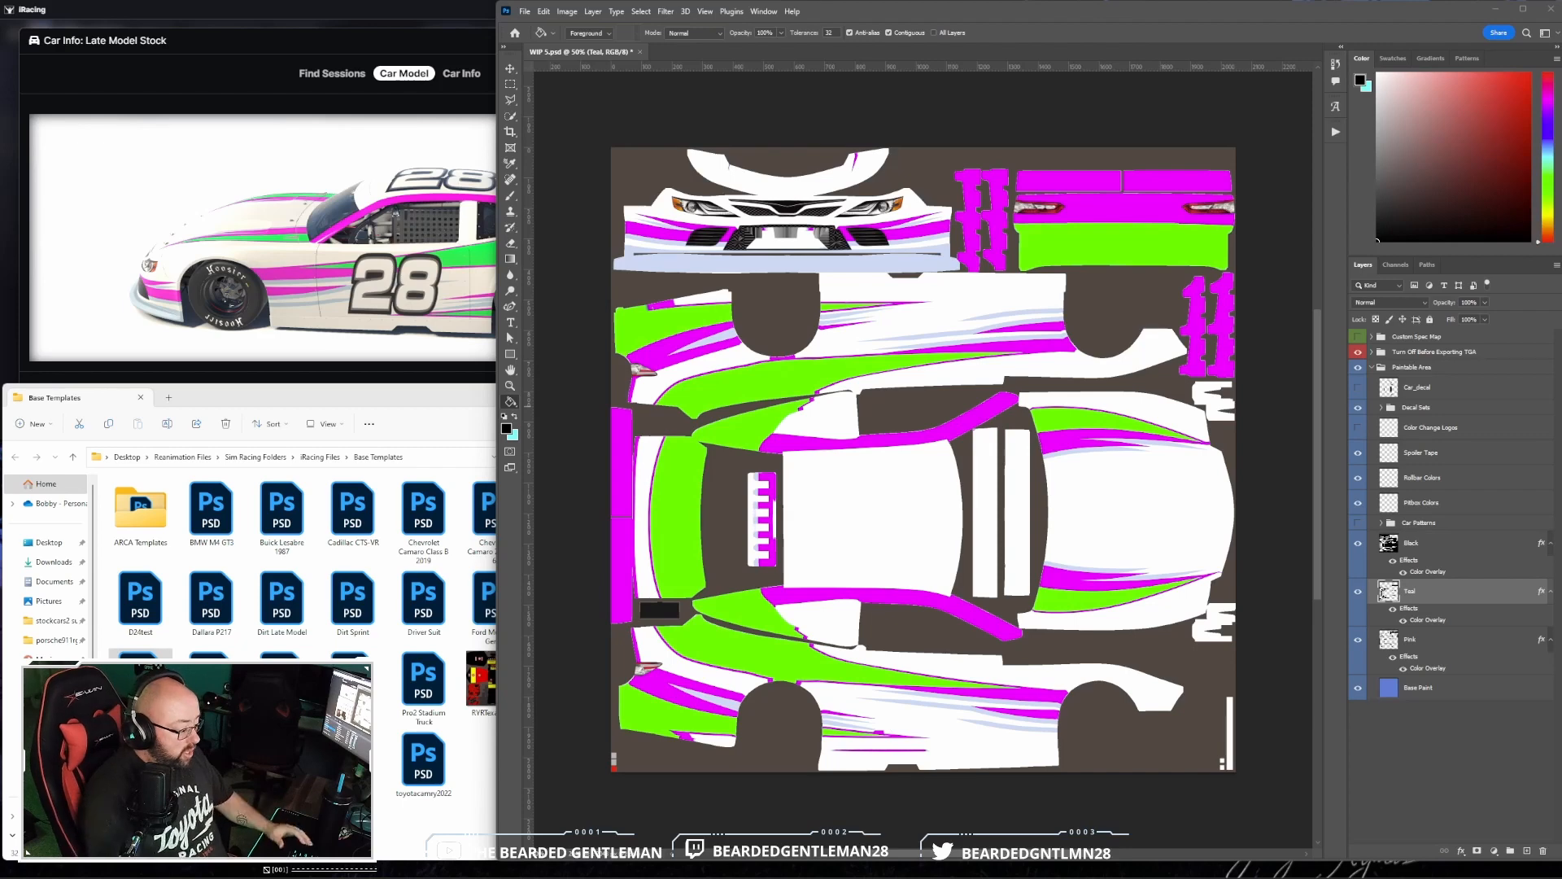
- Set the Color Overlay of the Black layer to pure black
left_click(1473, 547)
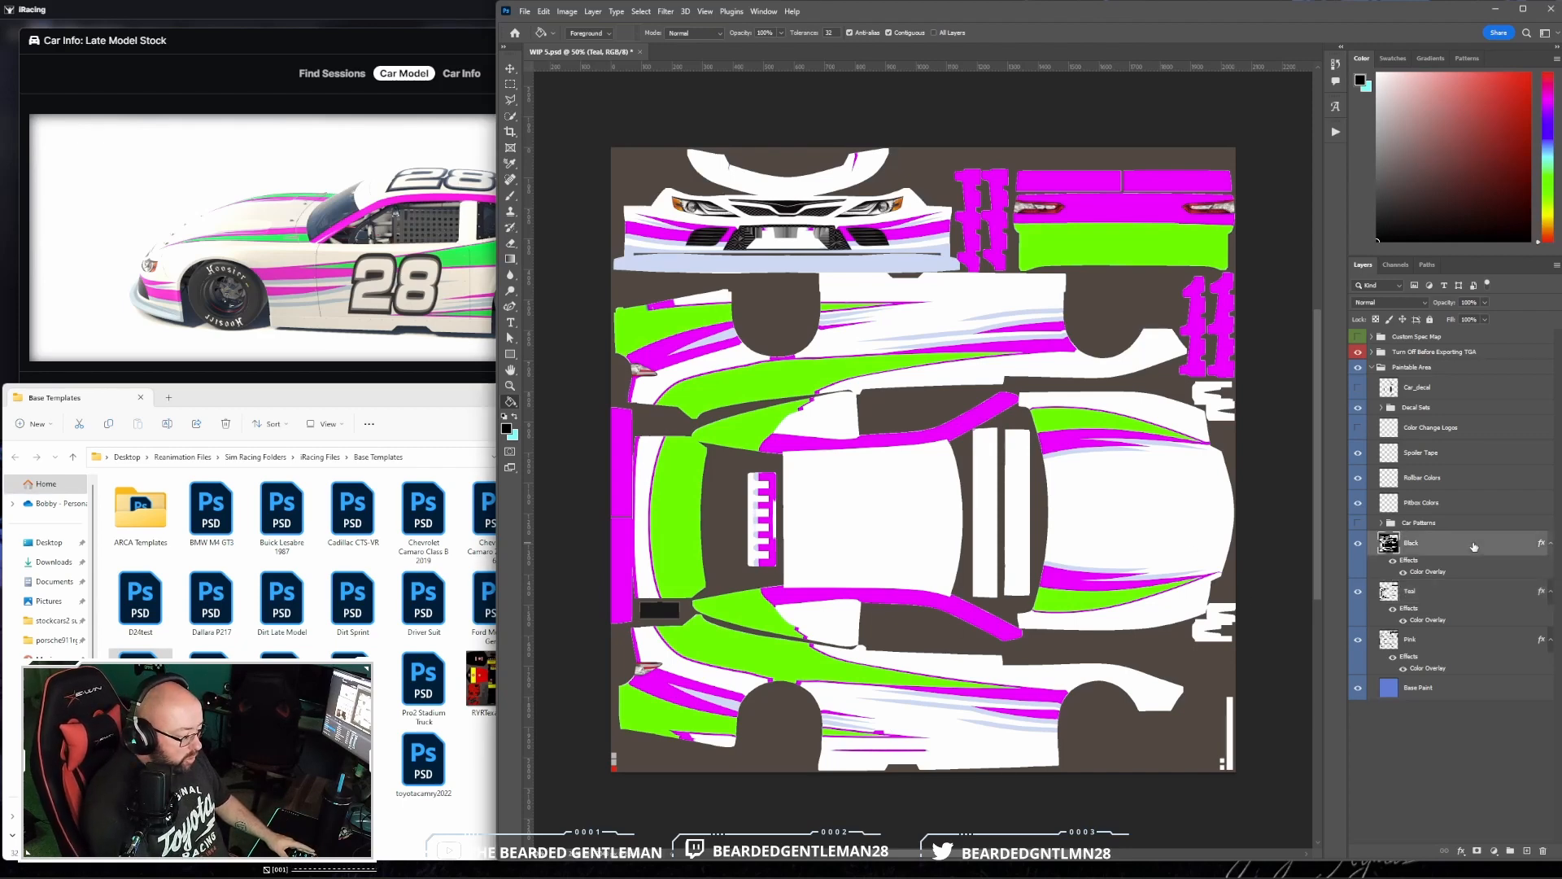
double_click(1472, 553)
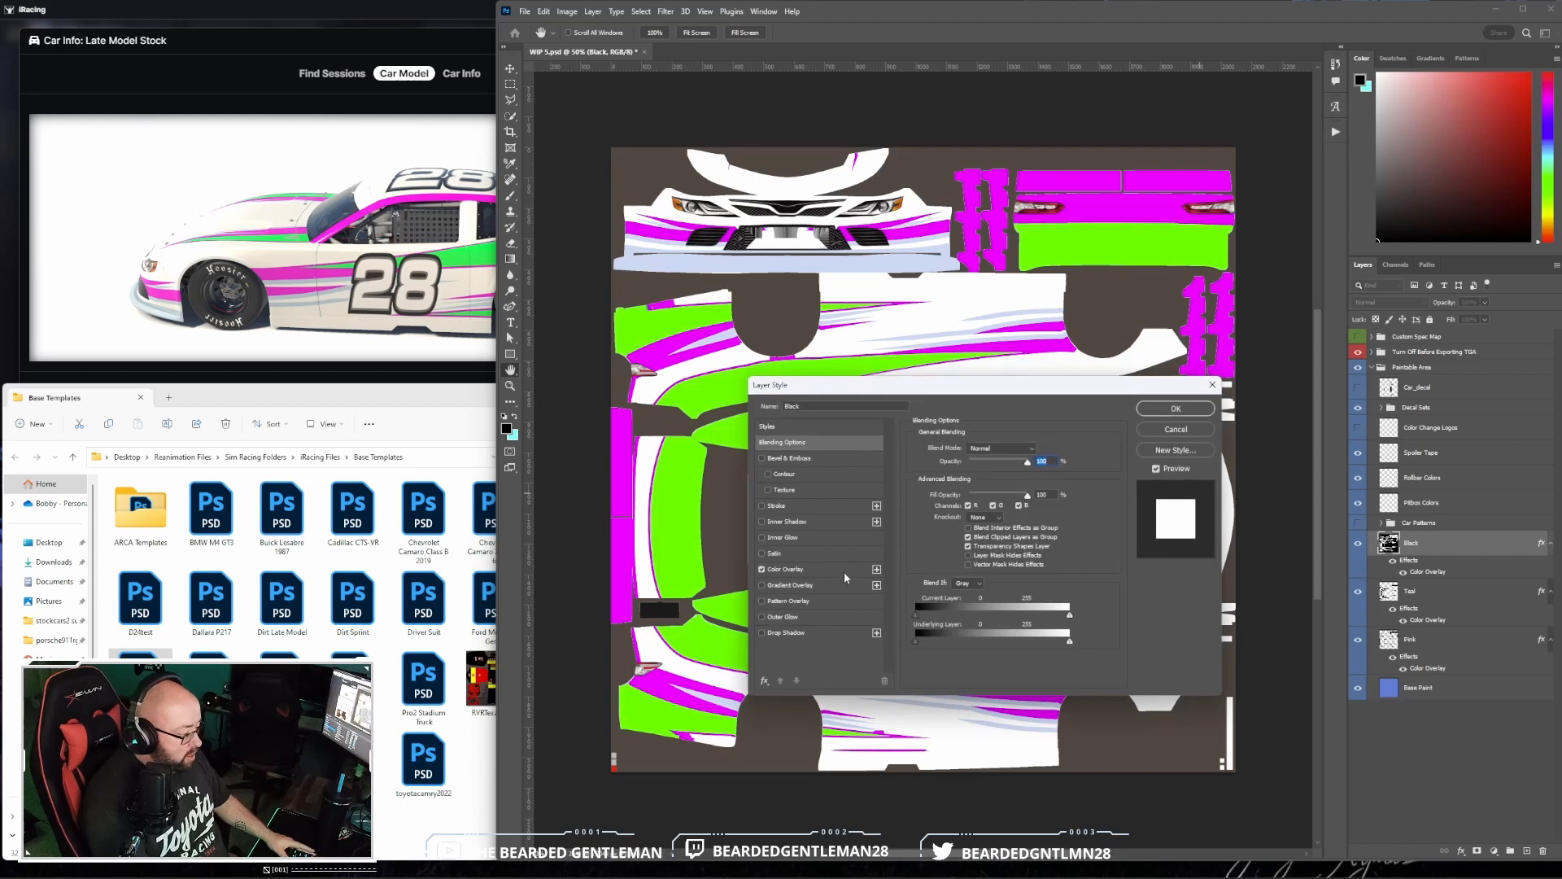
left_click(843, 571)
left_click(1039, 449)
left_click_drag(788, 337, 788, 395)
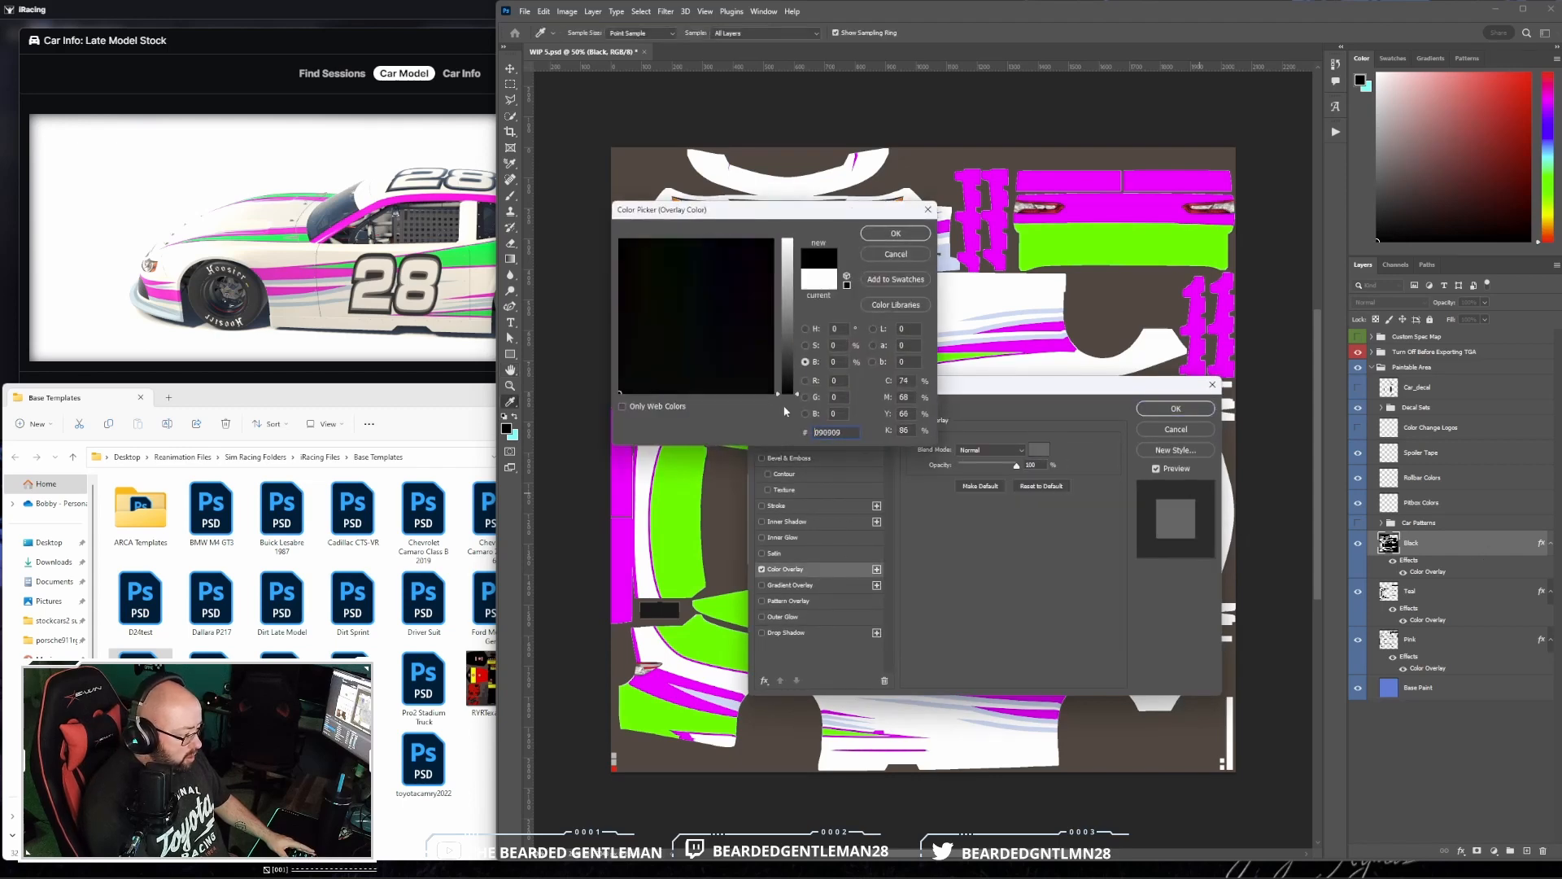
left_click(895, 233)
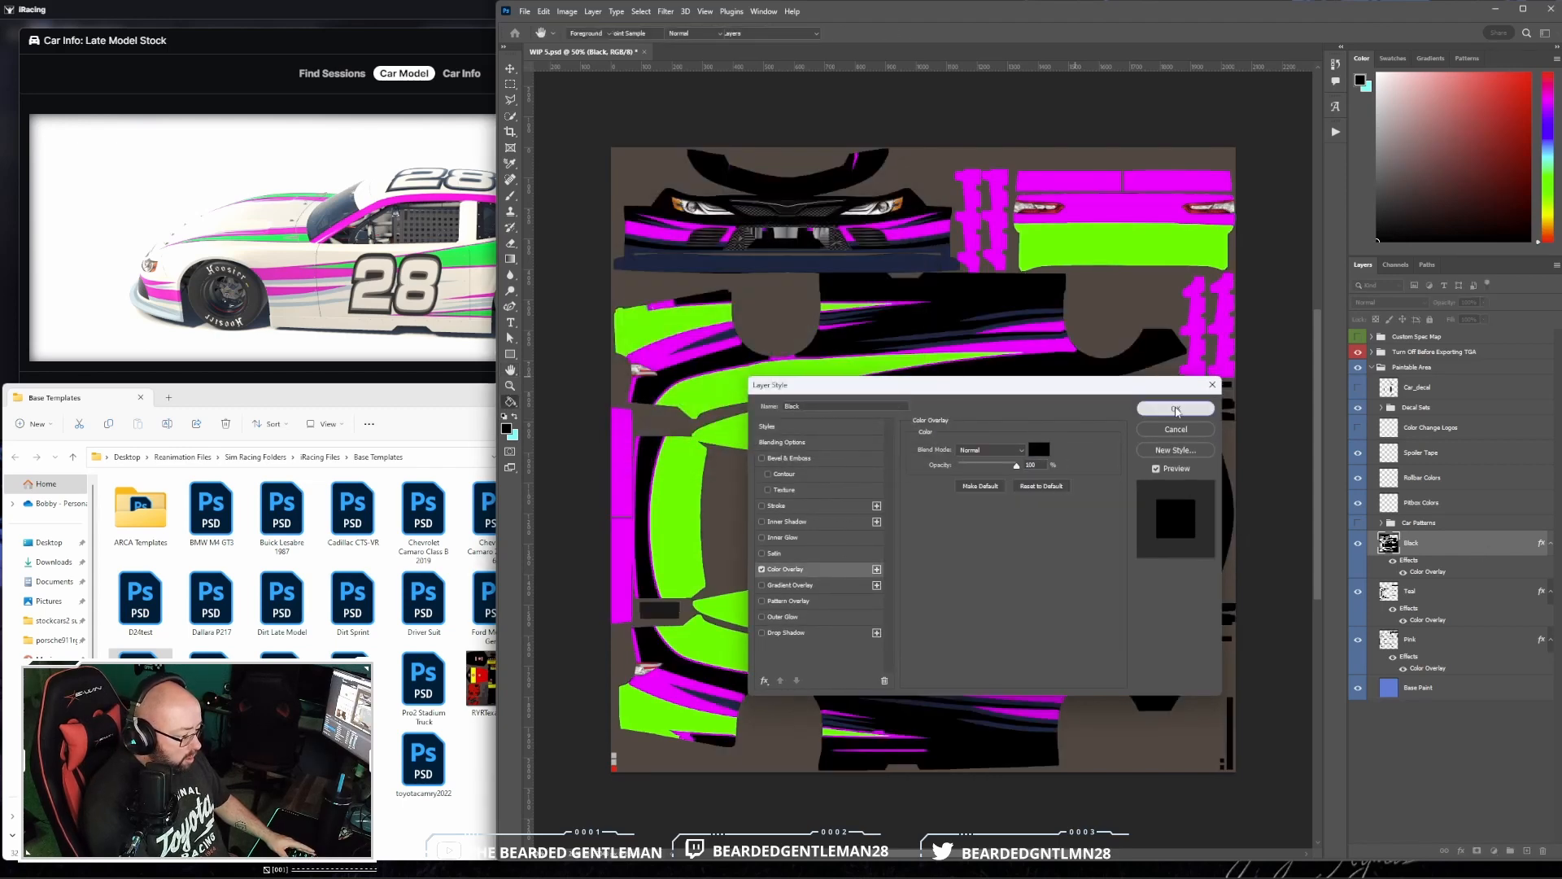
left_click(1176, 408)
- Set the Color Overlay of the Teal layer to the light cyan sampled from the background colour
left_click(1475, 599)
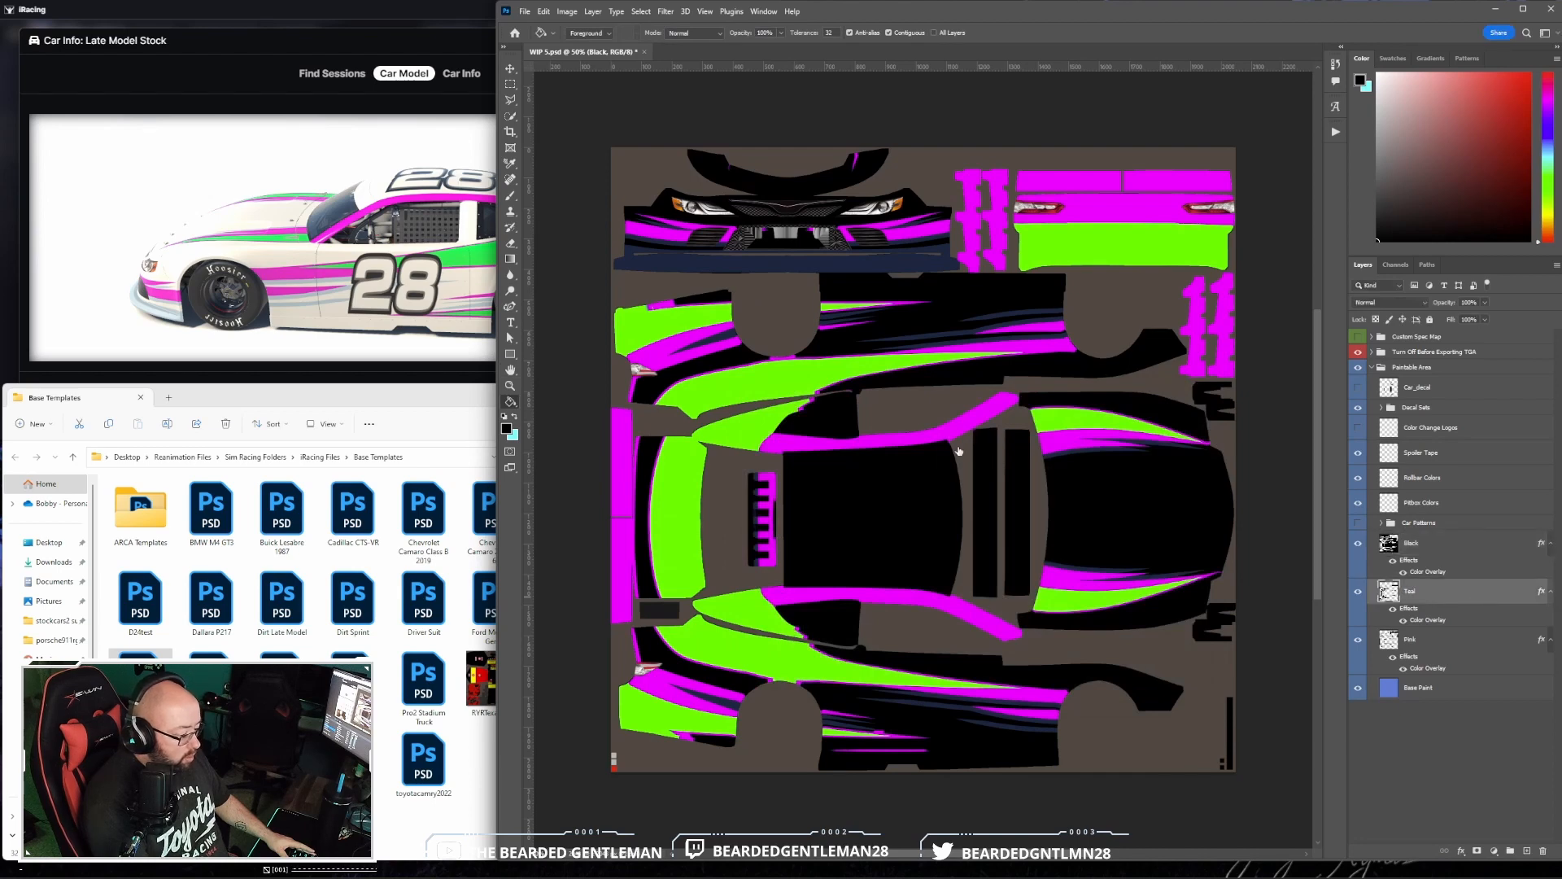
left_click(866, 568)
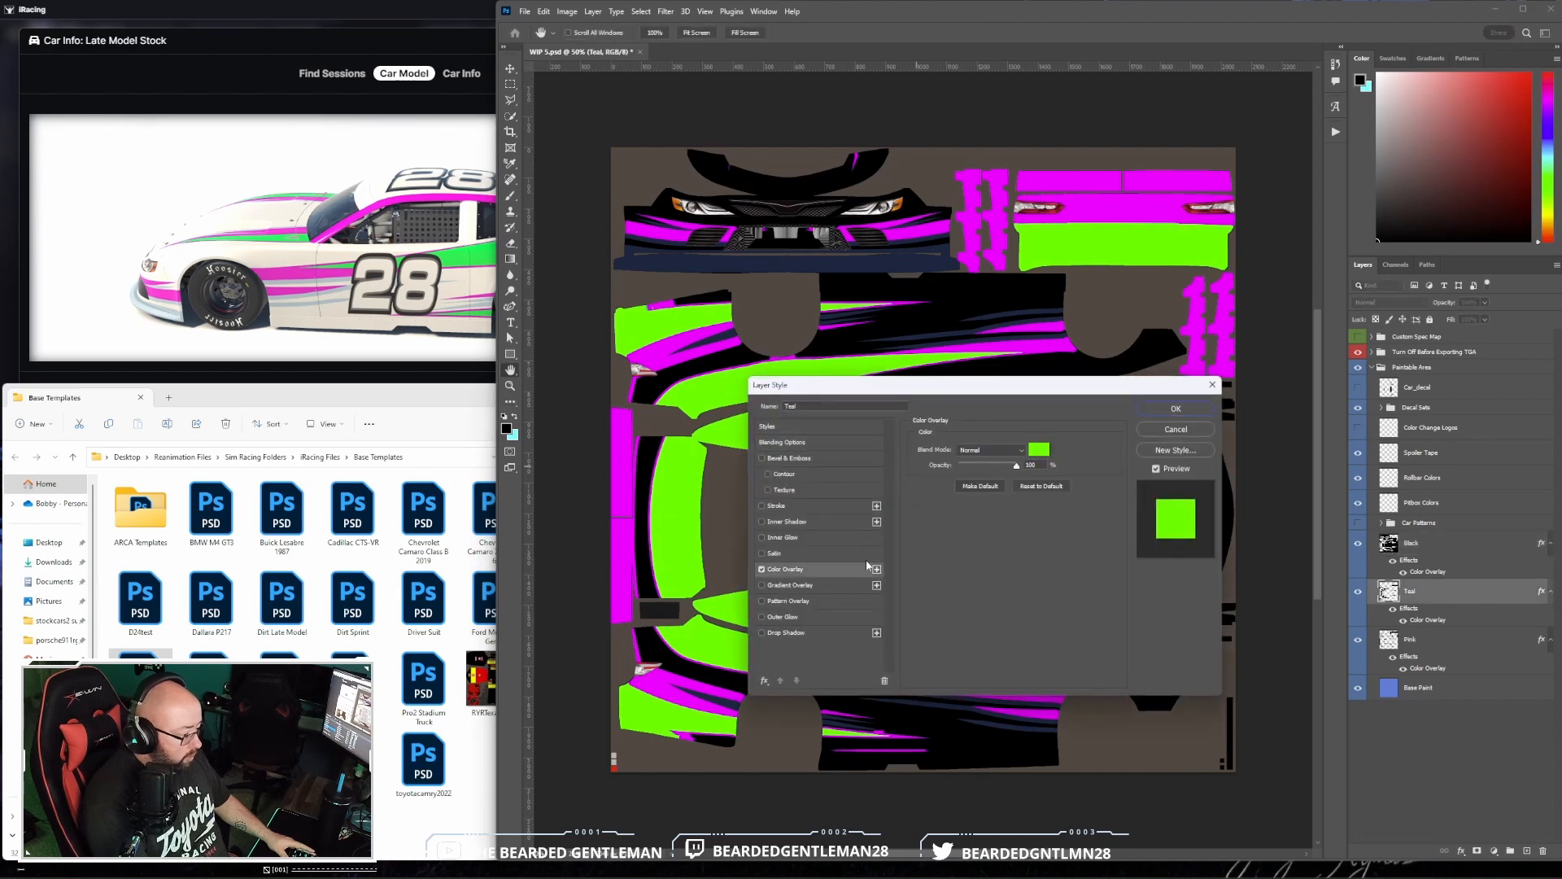
left_click(1041, 455)
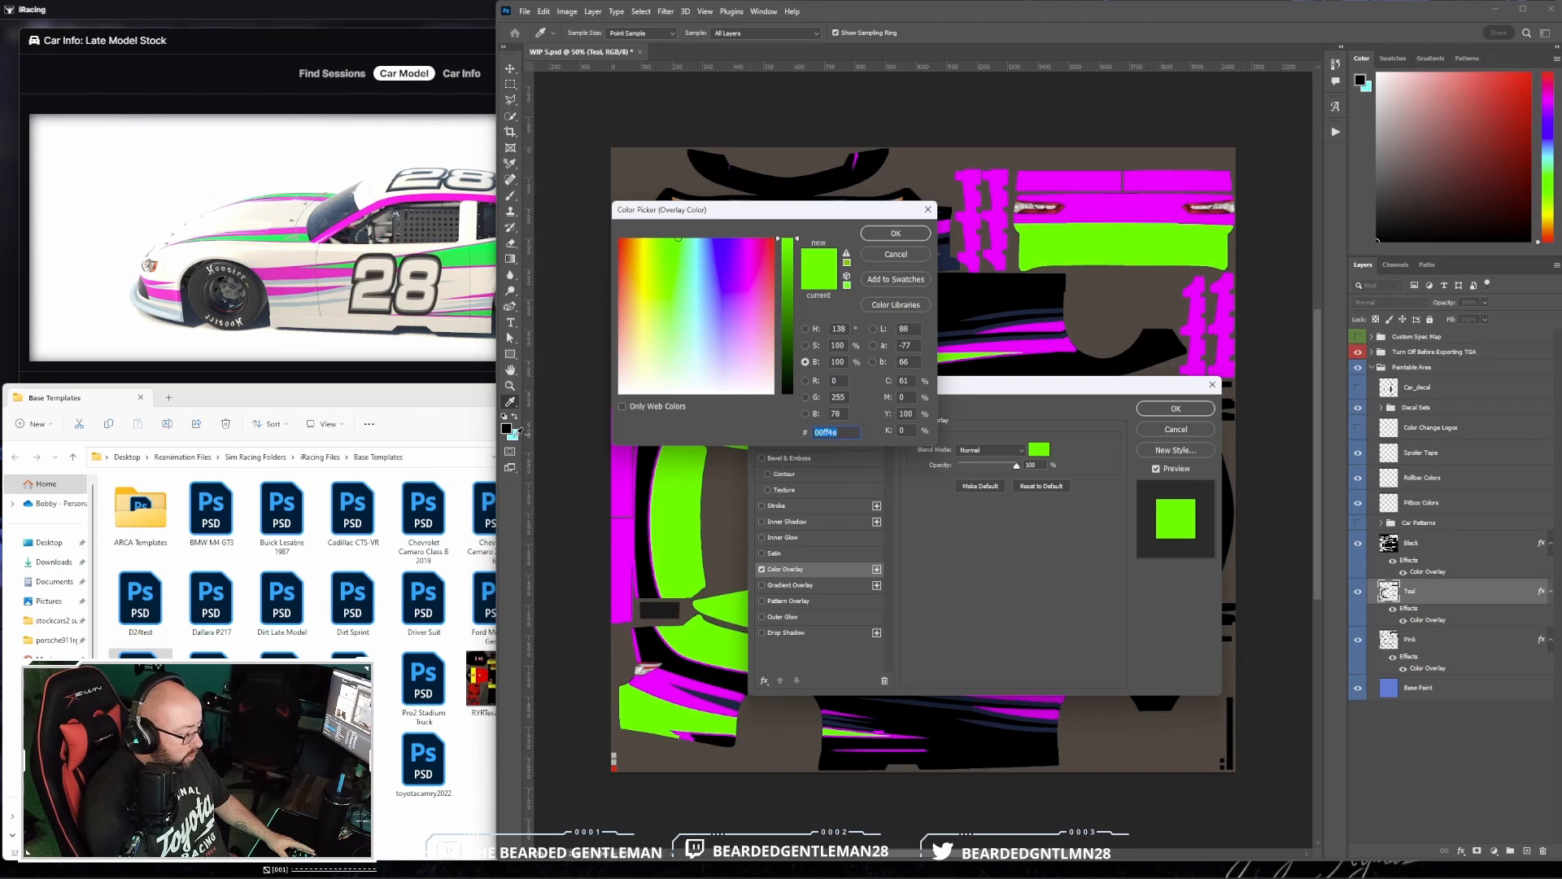
left_click(515, 434)
left_click(893, 234)
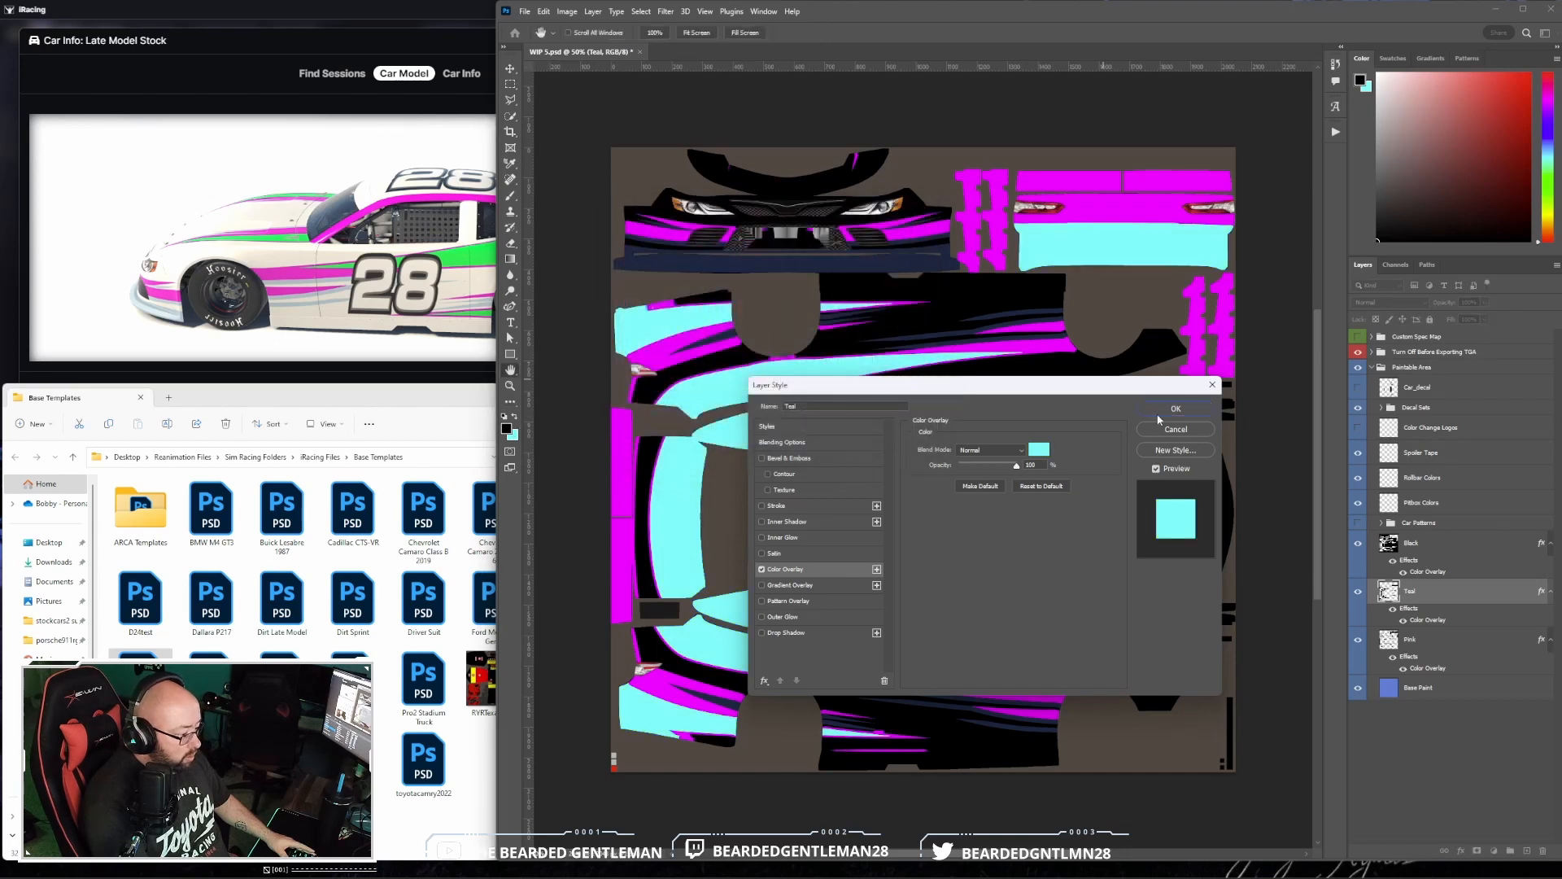
left_click(1176, 408)
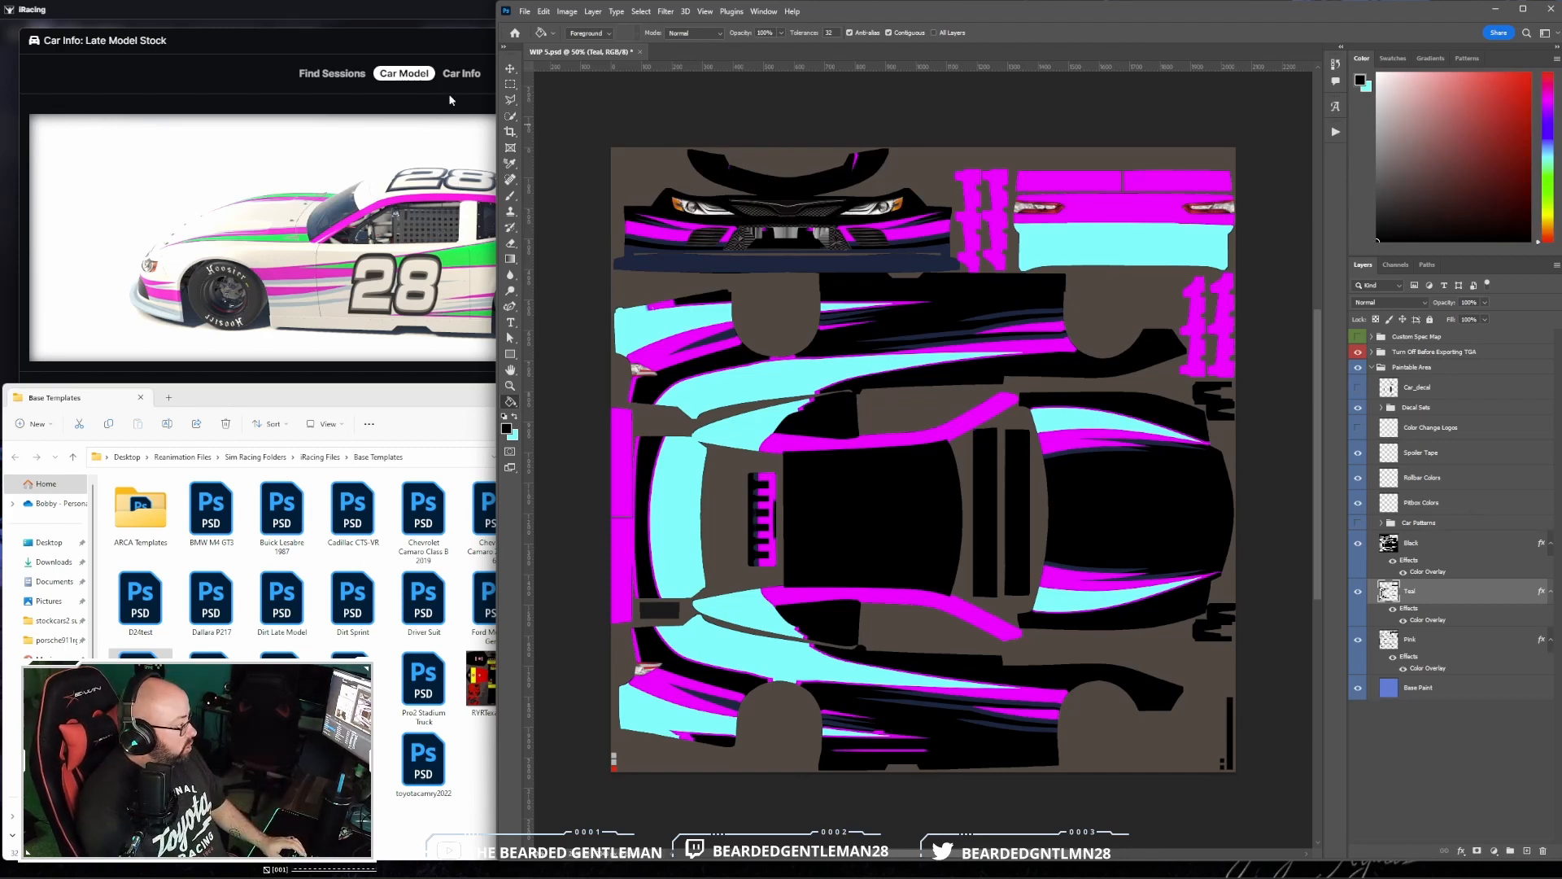
- Check the recoloured late model in the iRacing car preview and return to Photoshop
left_click(435, 9)
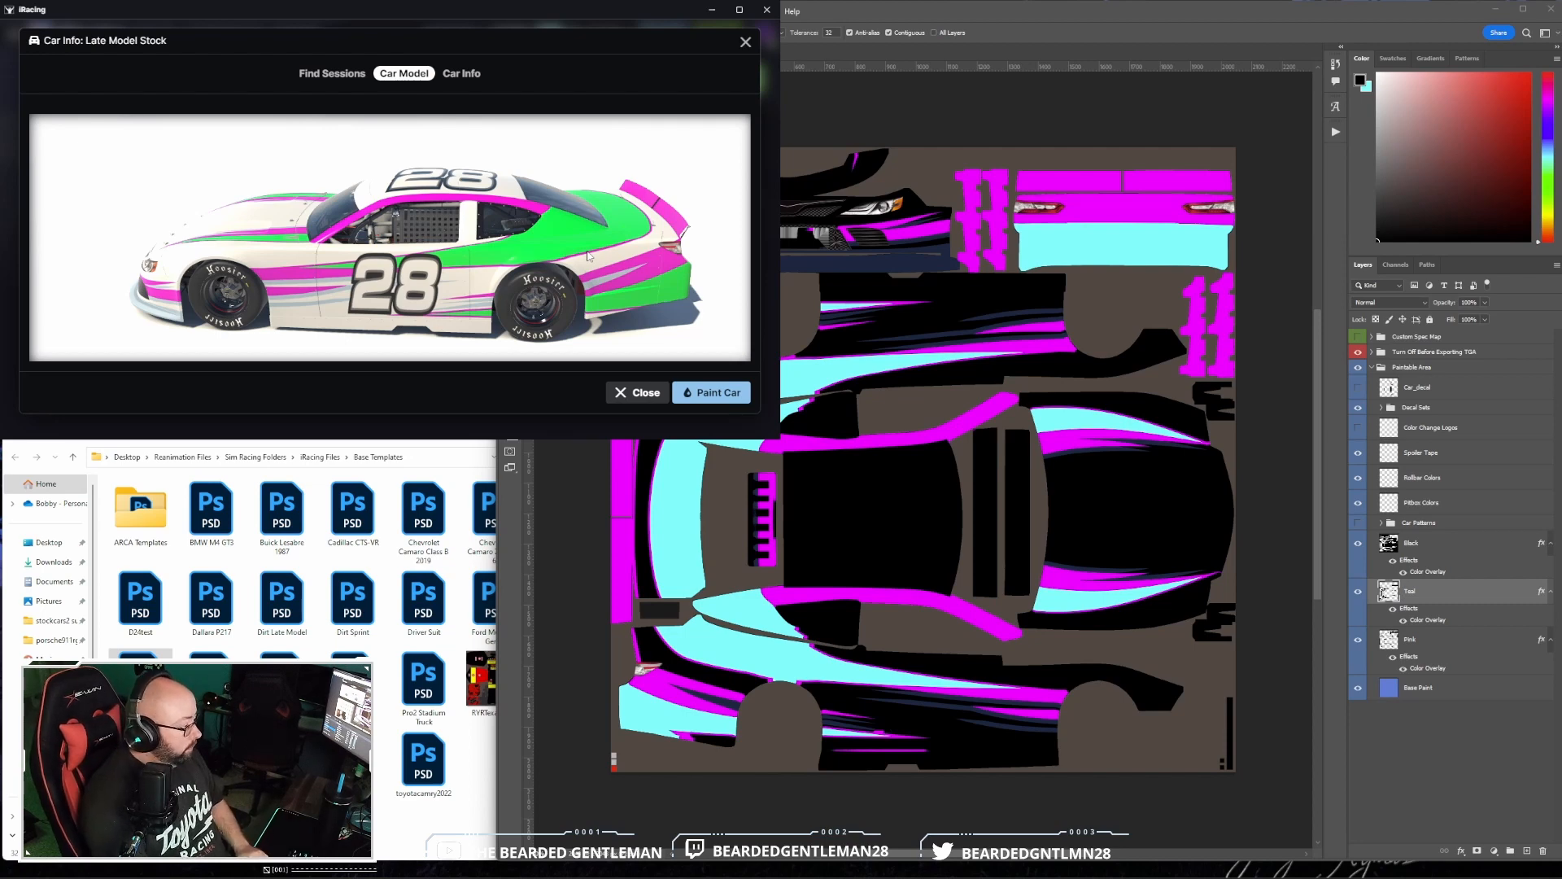
left_click(1116, 13)
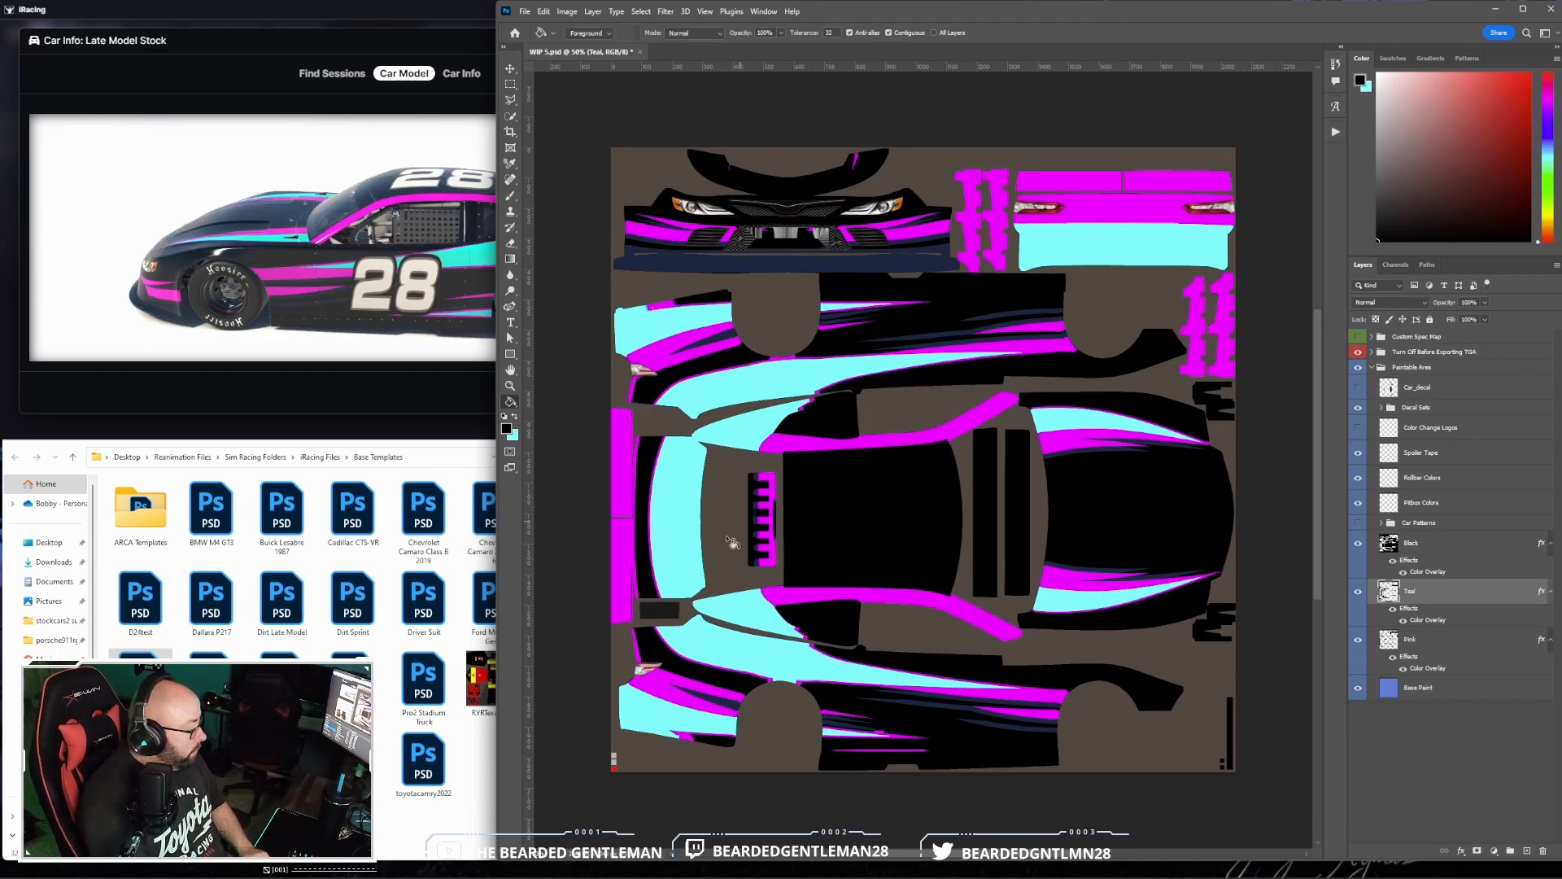
- In File Explorer, open the Documents > iRacing > paint > latemodel2023 folder and delete the existing car paint from it
left_click(468, 813)
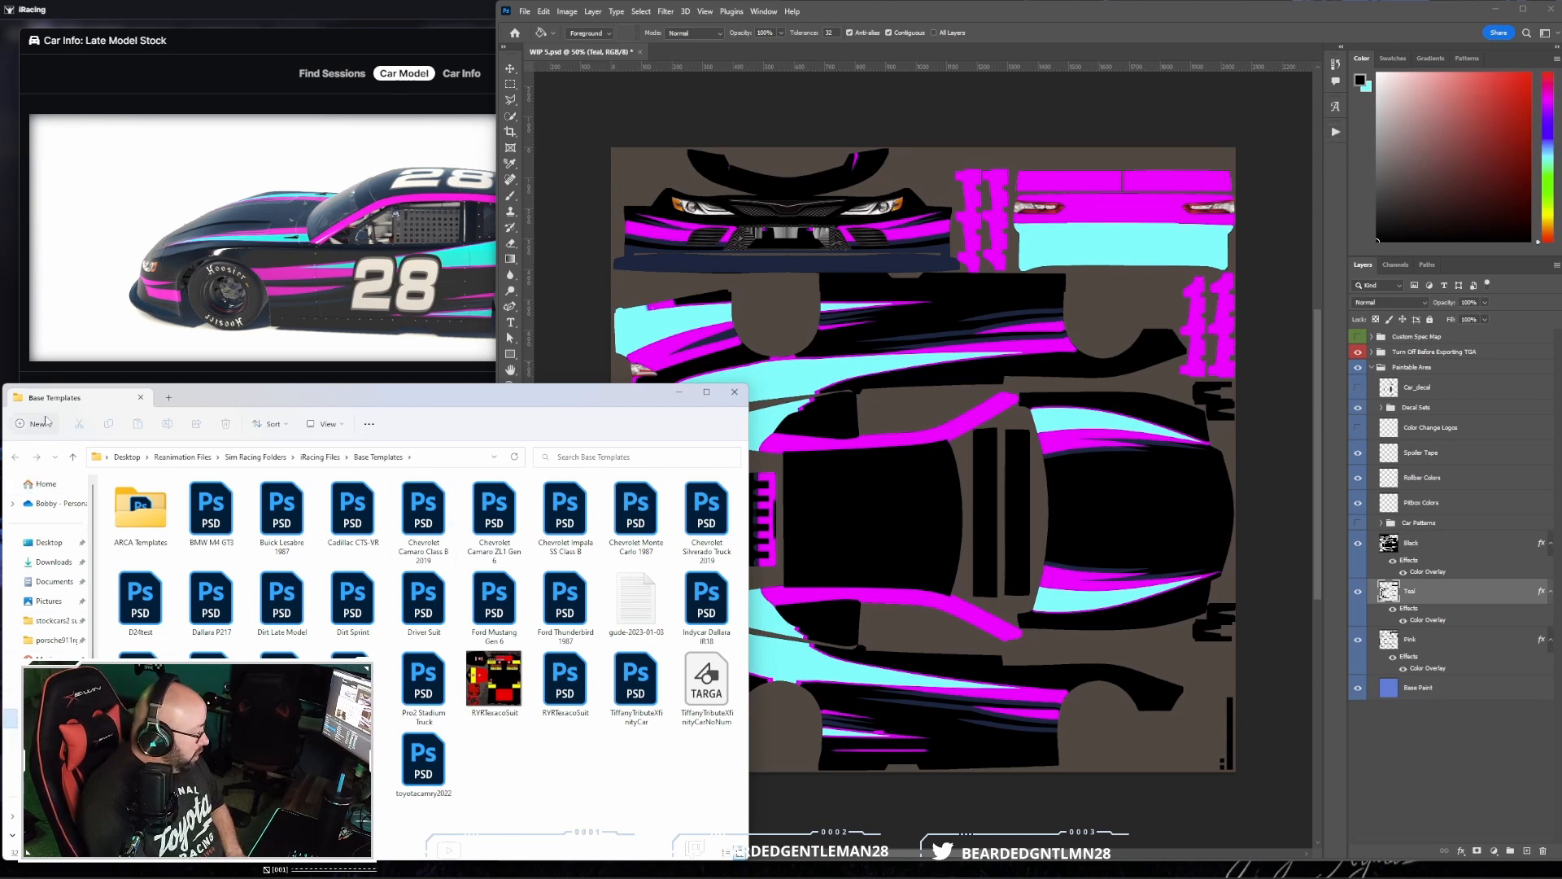
left_click(74, 457)
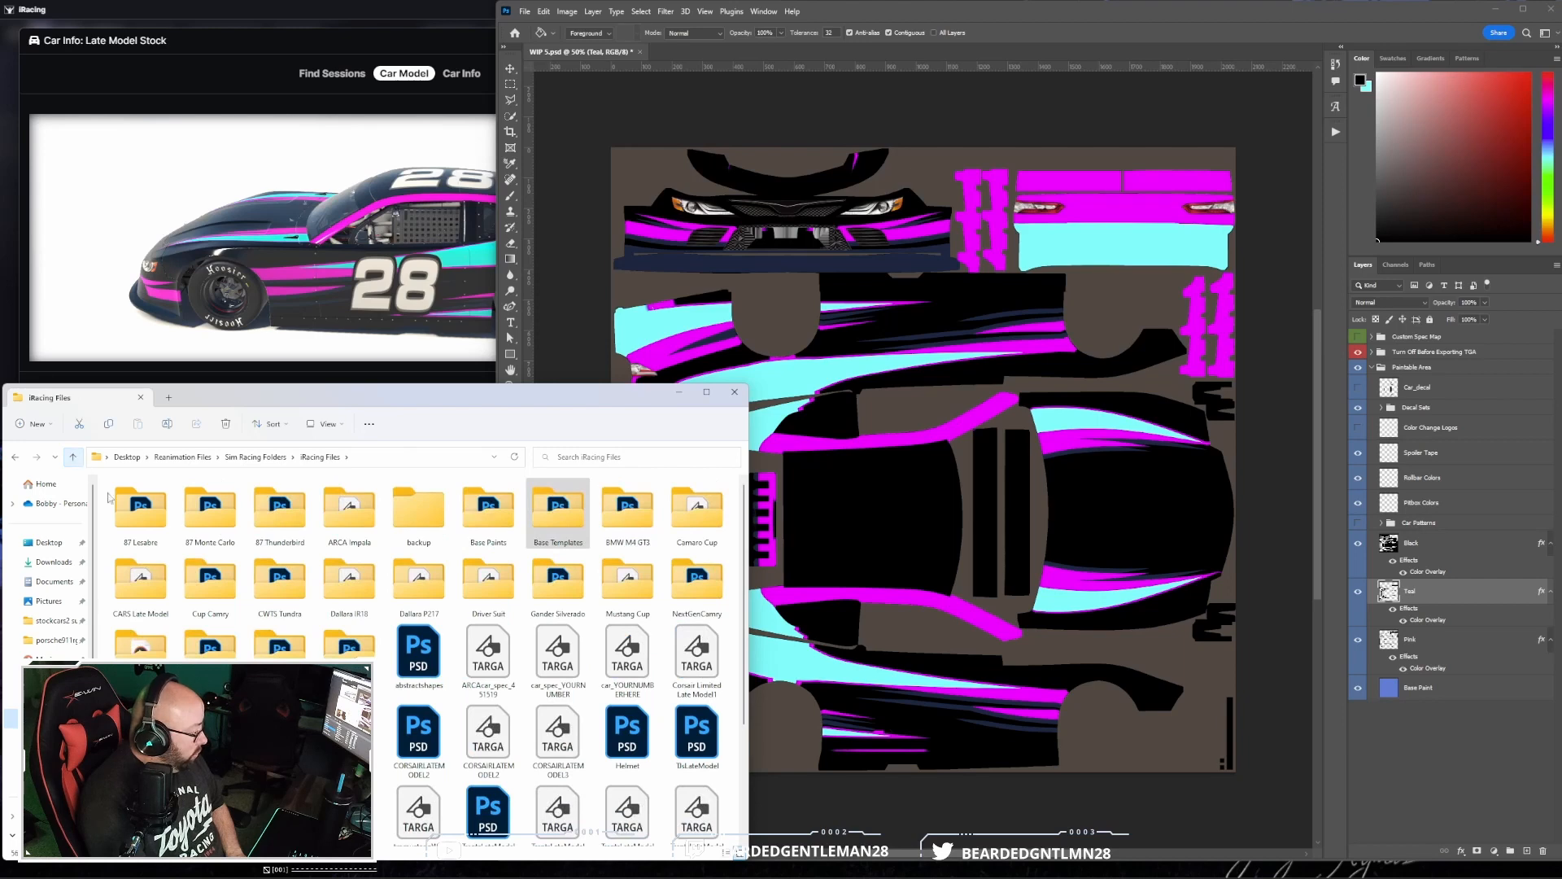
double_click(141, 582)
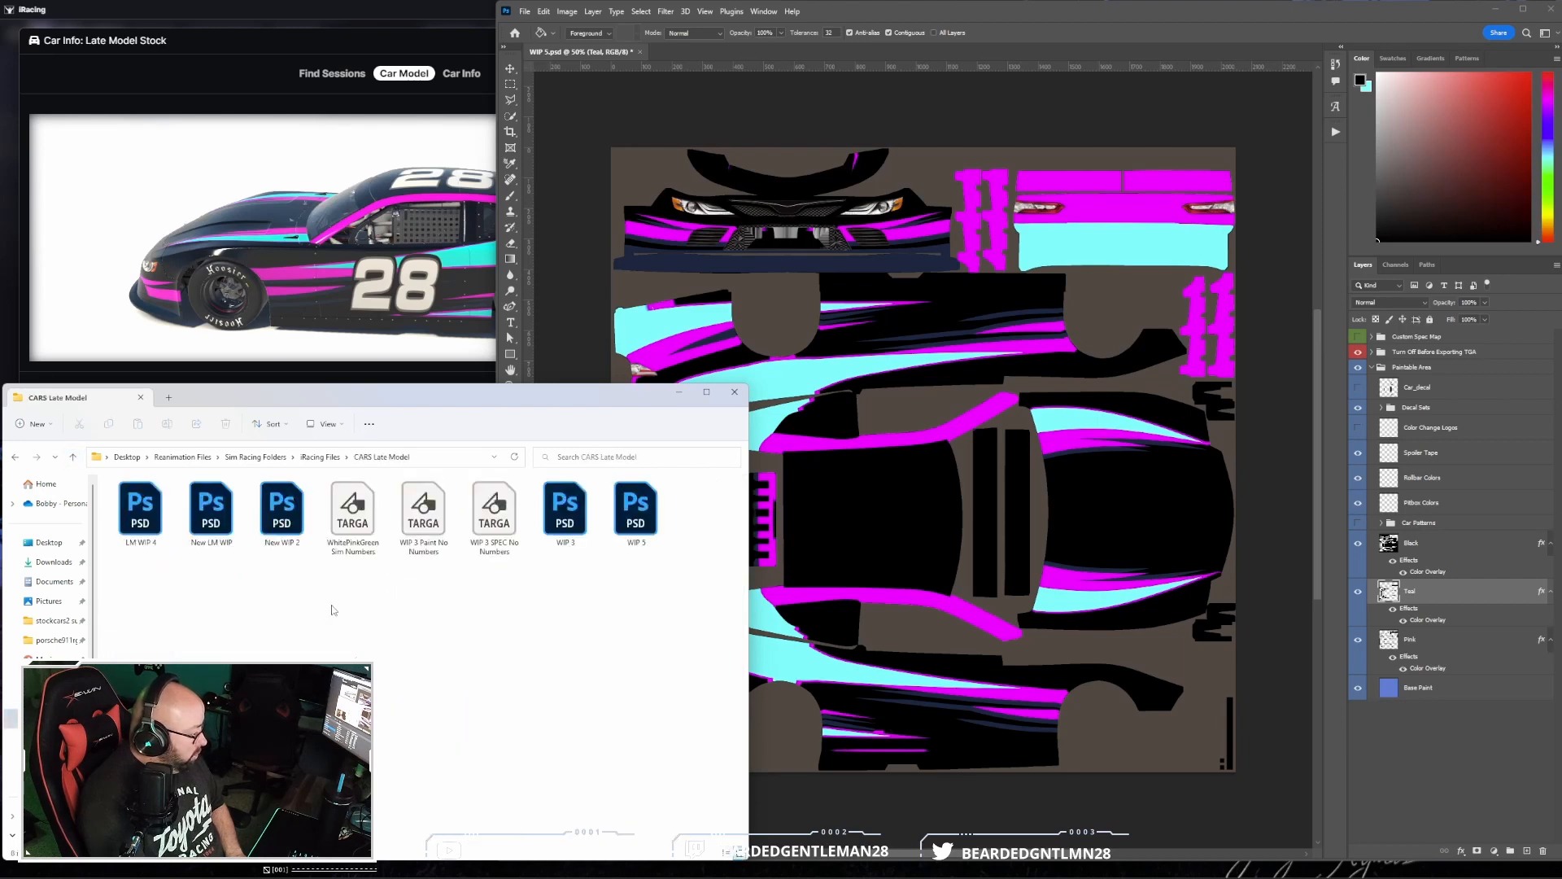
left_click(50, 581)
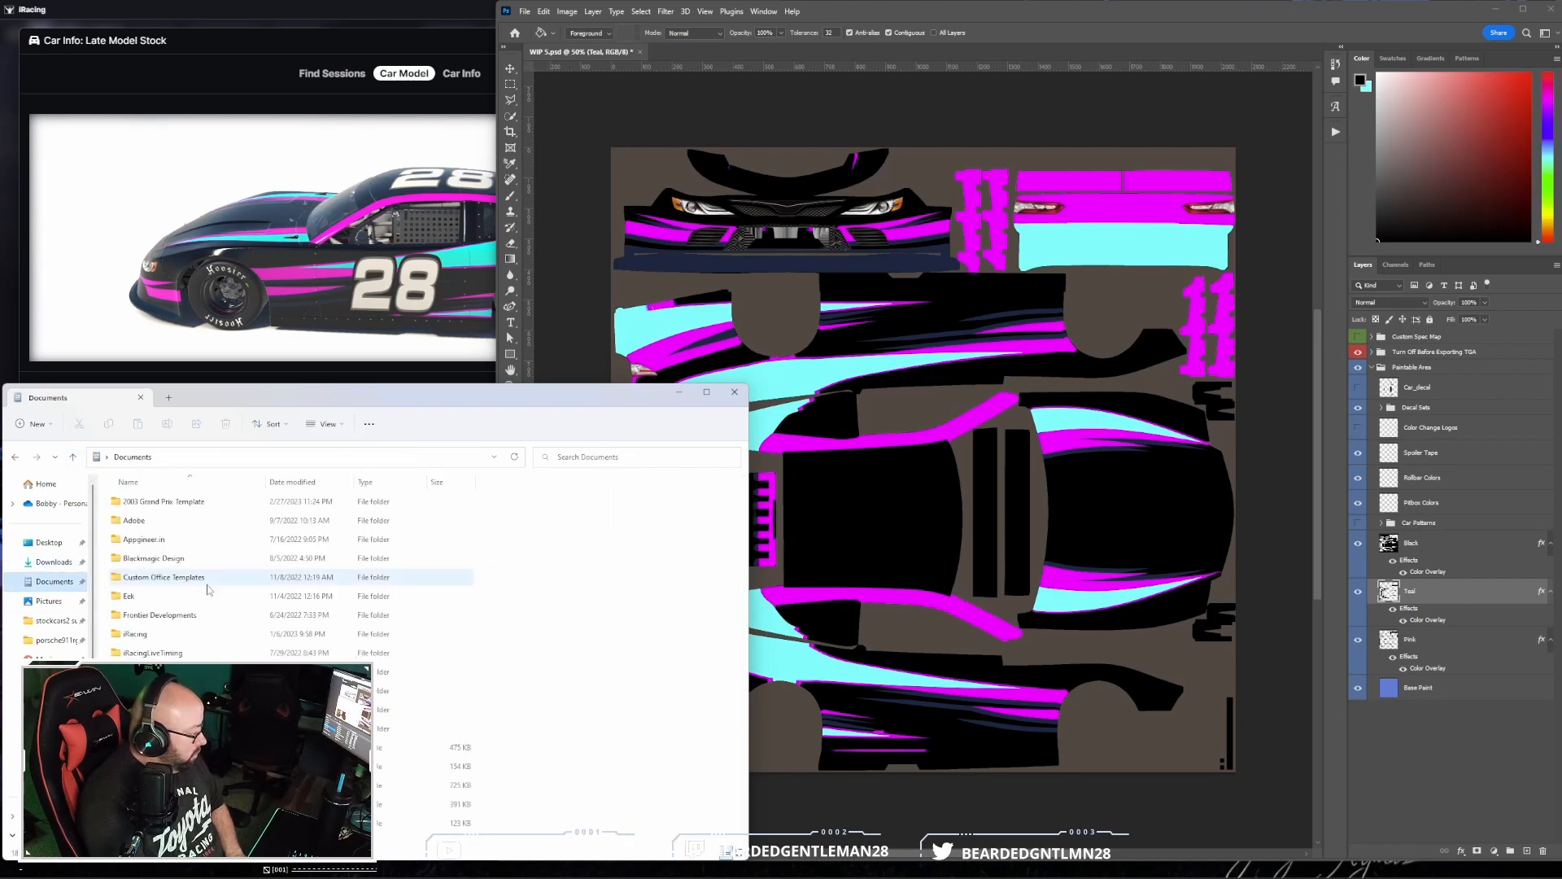
double_click(215, 634)
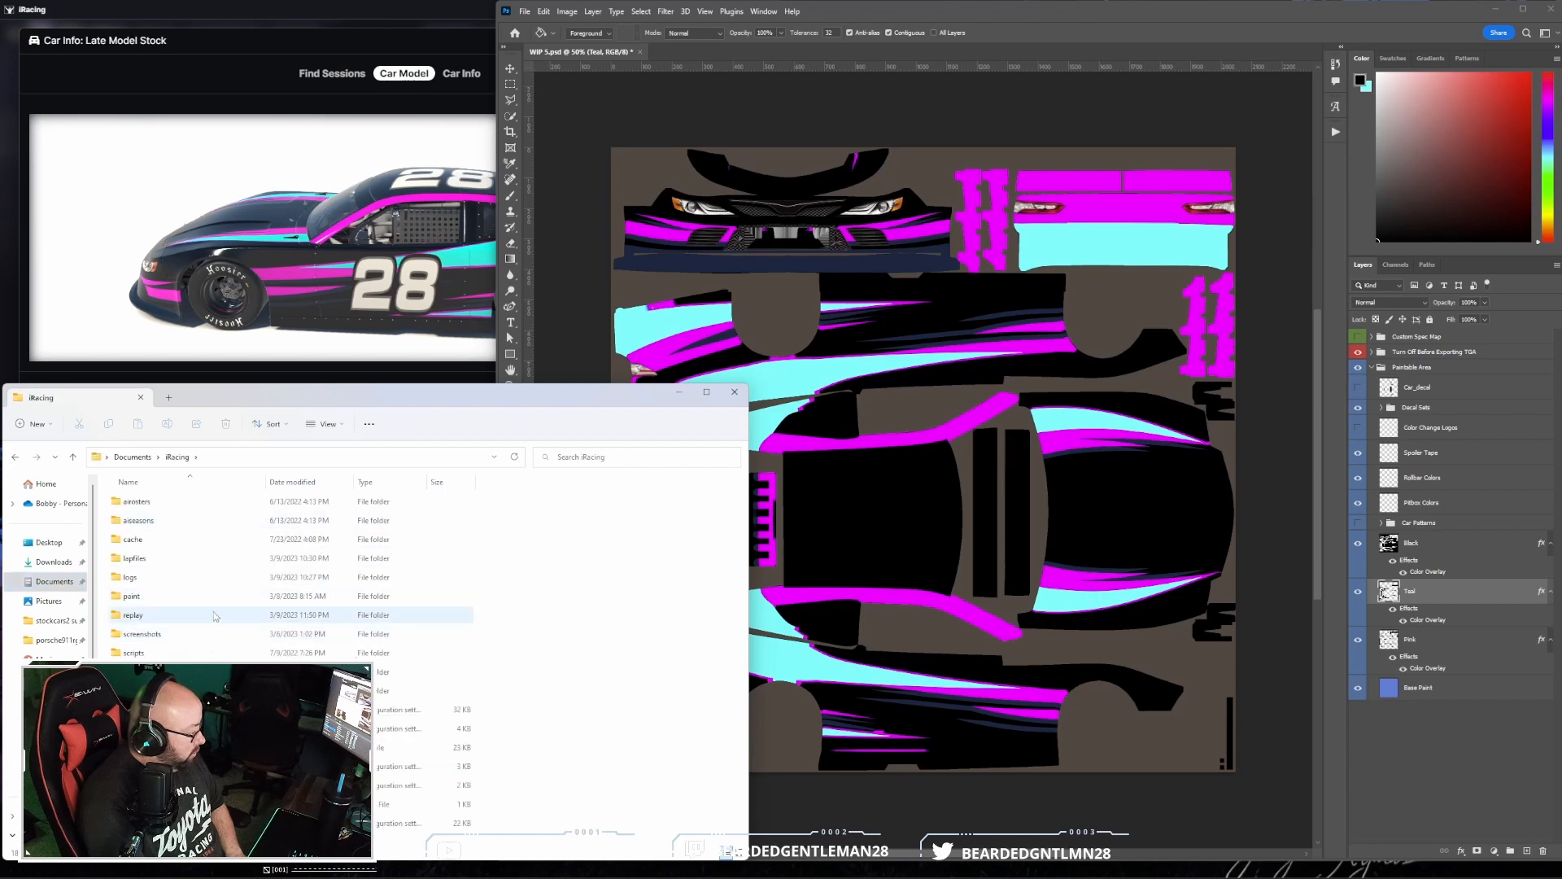
double_click(213, 596)
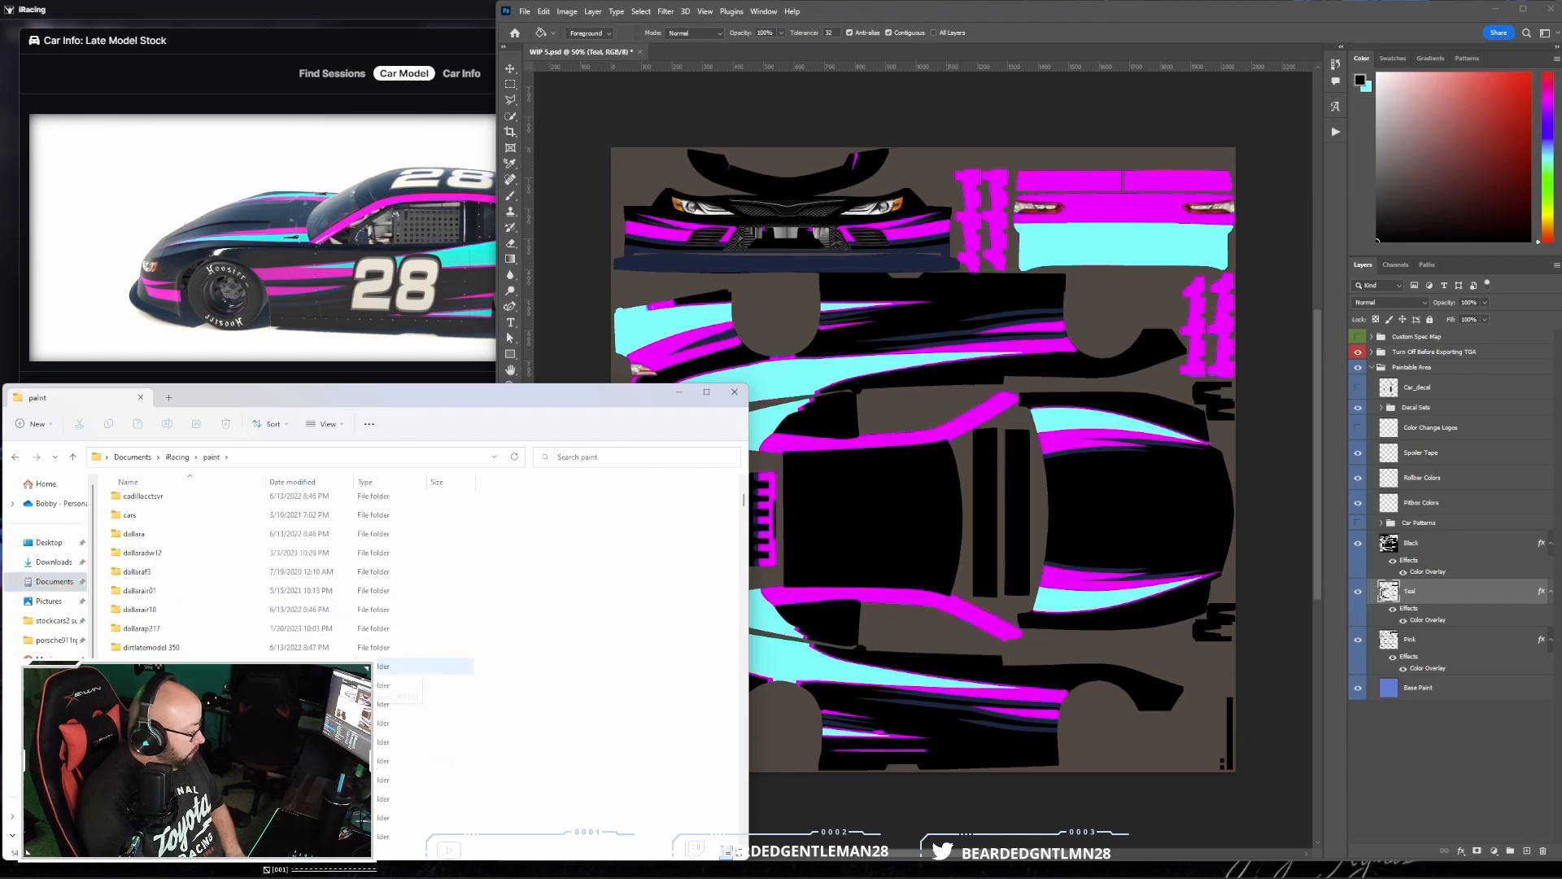
scroll(248, 651, "down", 5)
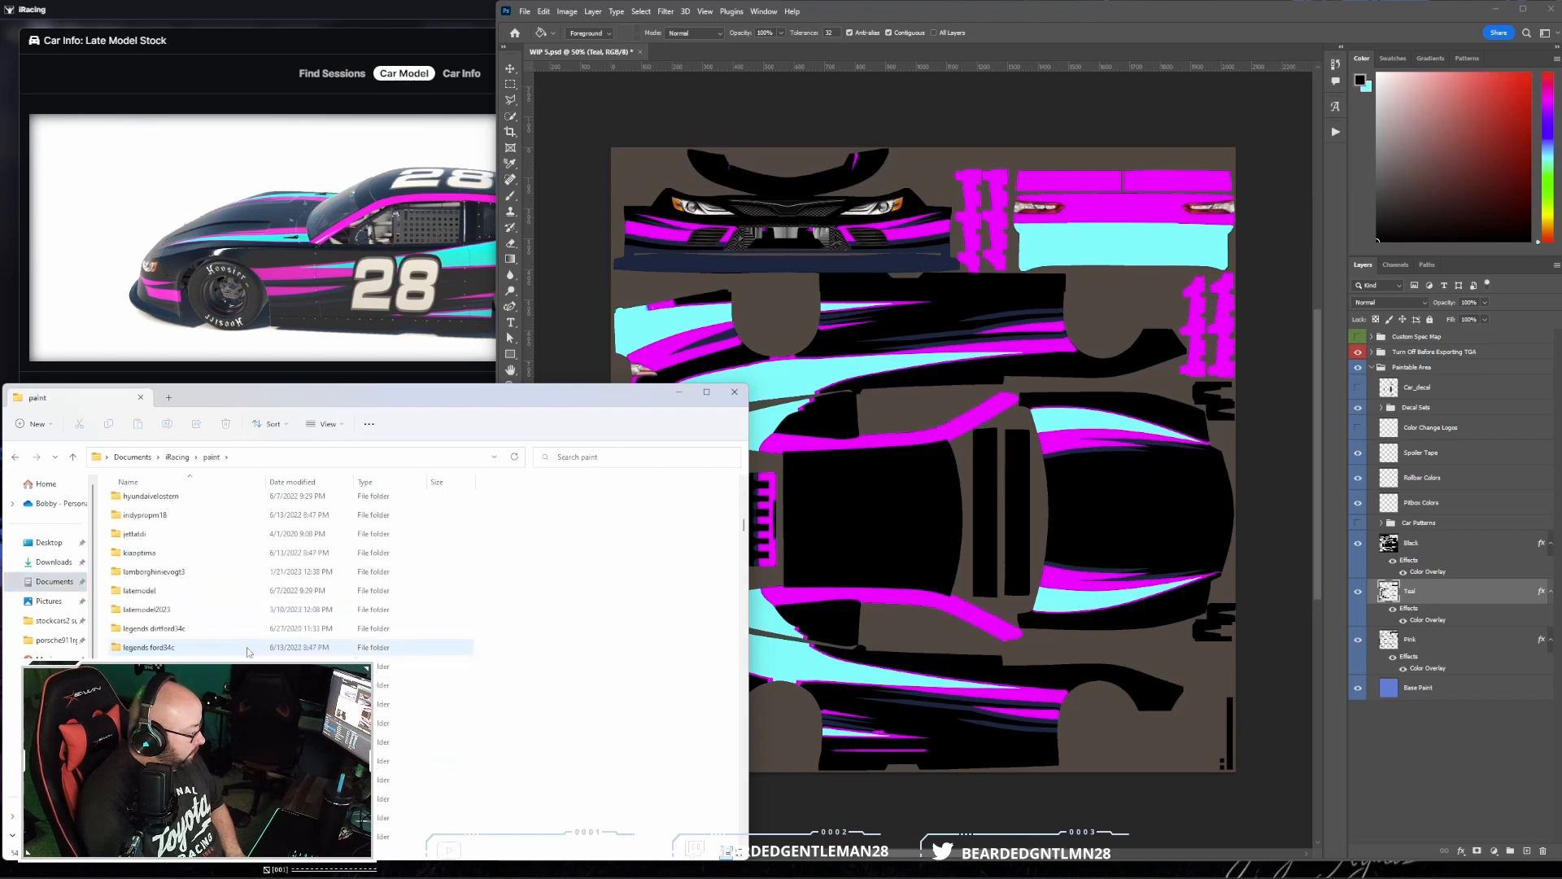
double_click(227, 610)
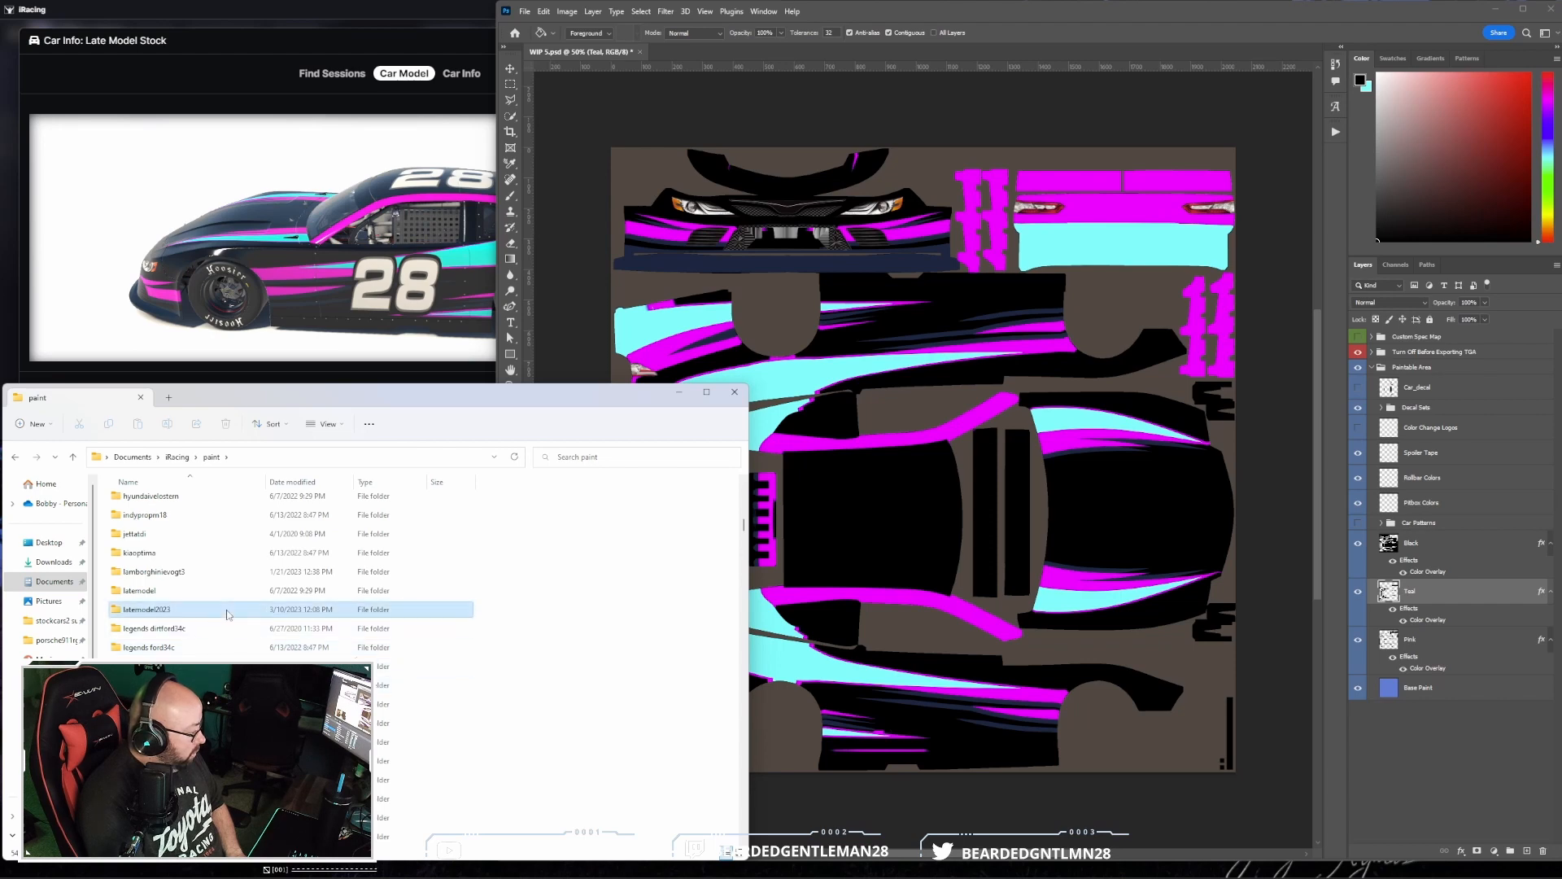
left_click(135, 544)
key("Delete")
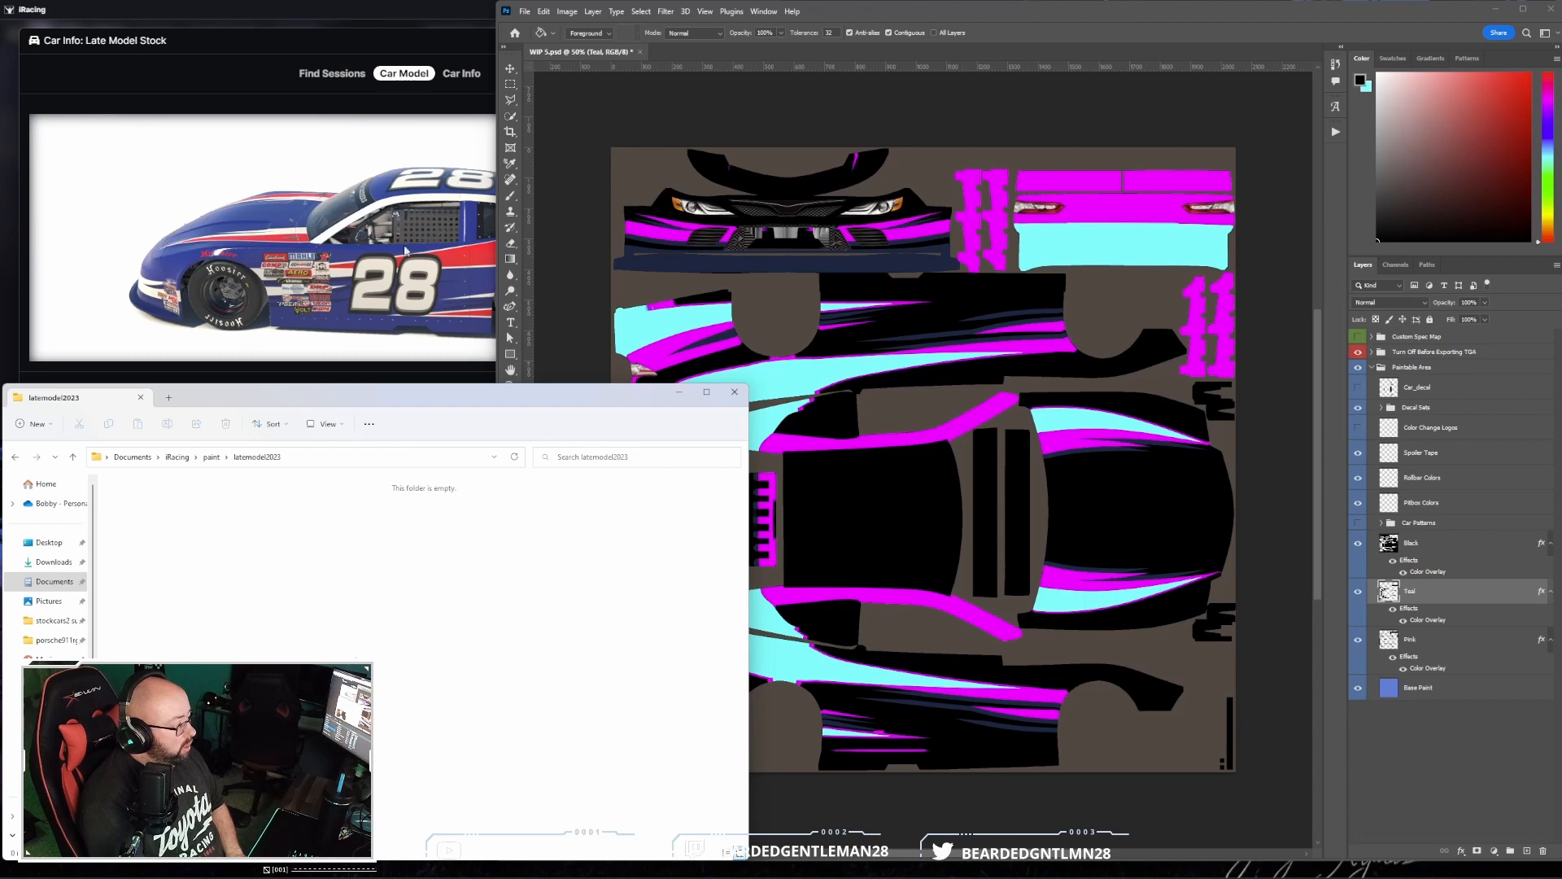
- Switch to Photoshop, re-record the Save step of the Main Paint action, and clear the suggested file name
left_click(1121, 16)
left_click(1335, 131)
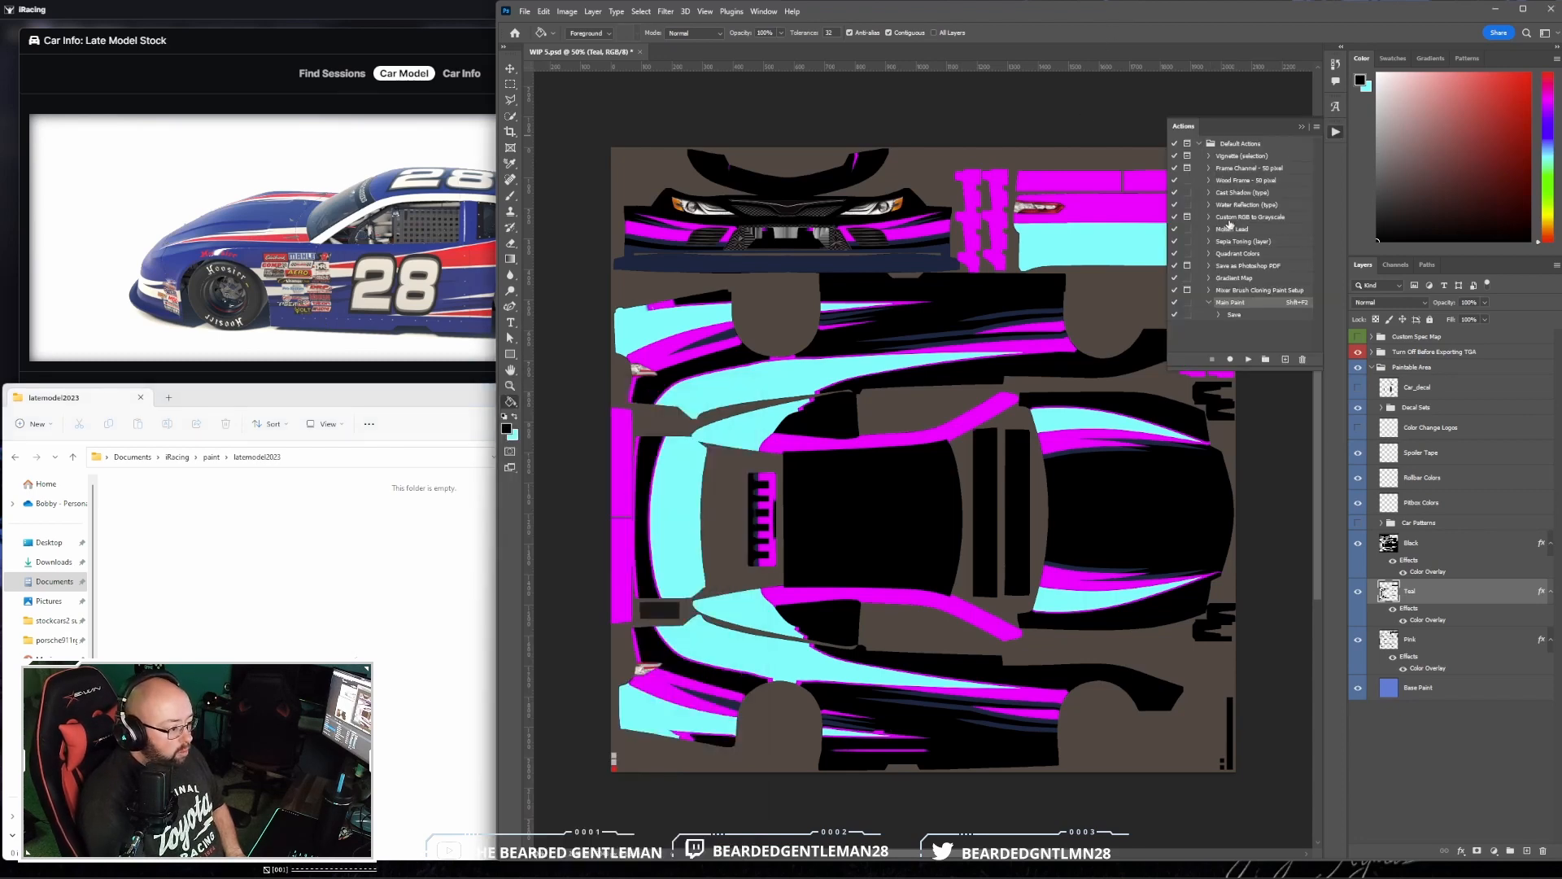
left_click(1218, 317)
scroll(1257, 291, "down", 1)
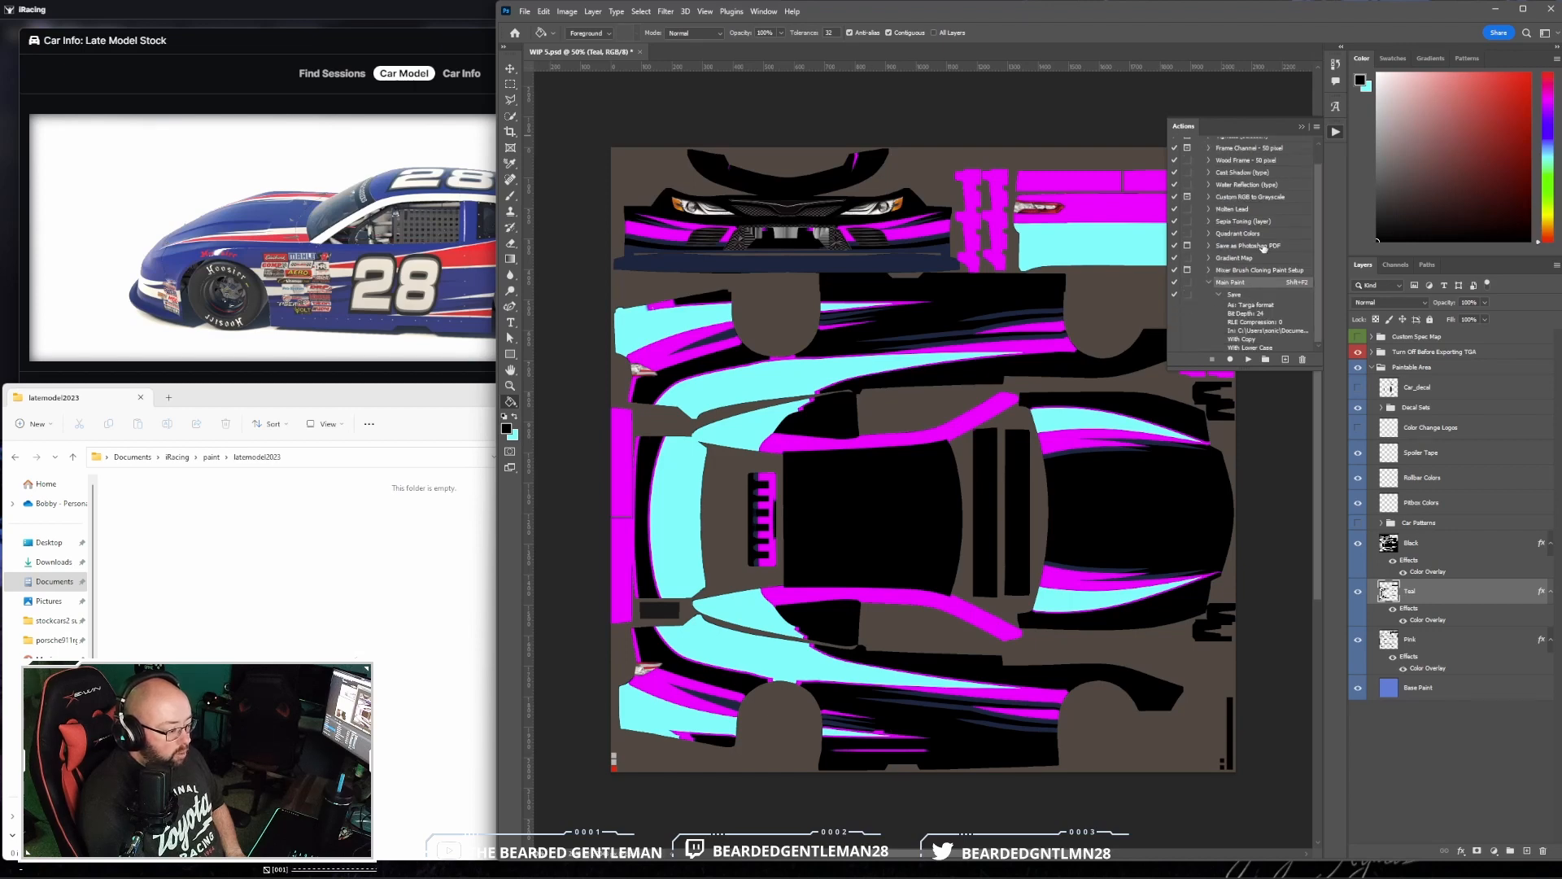
double_click(1284, 334)
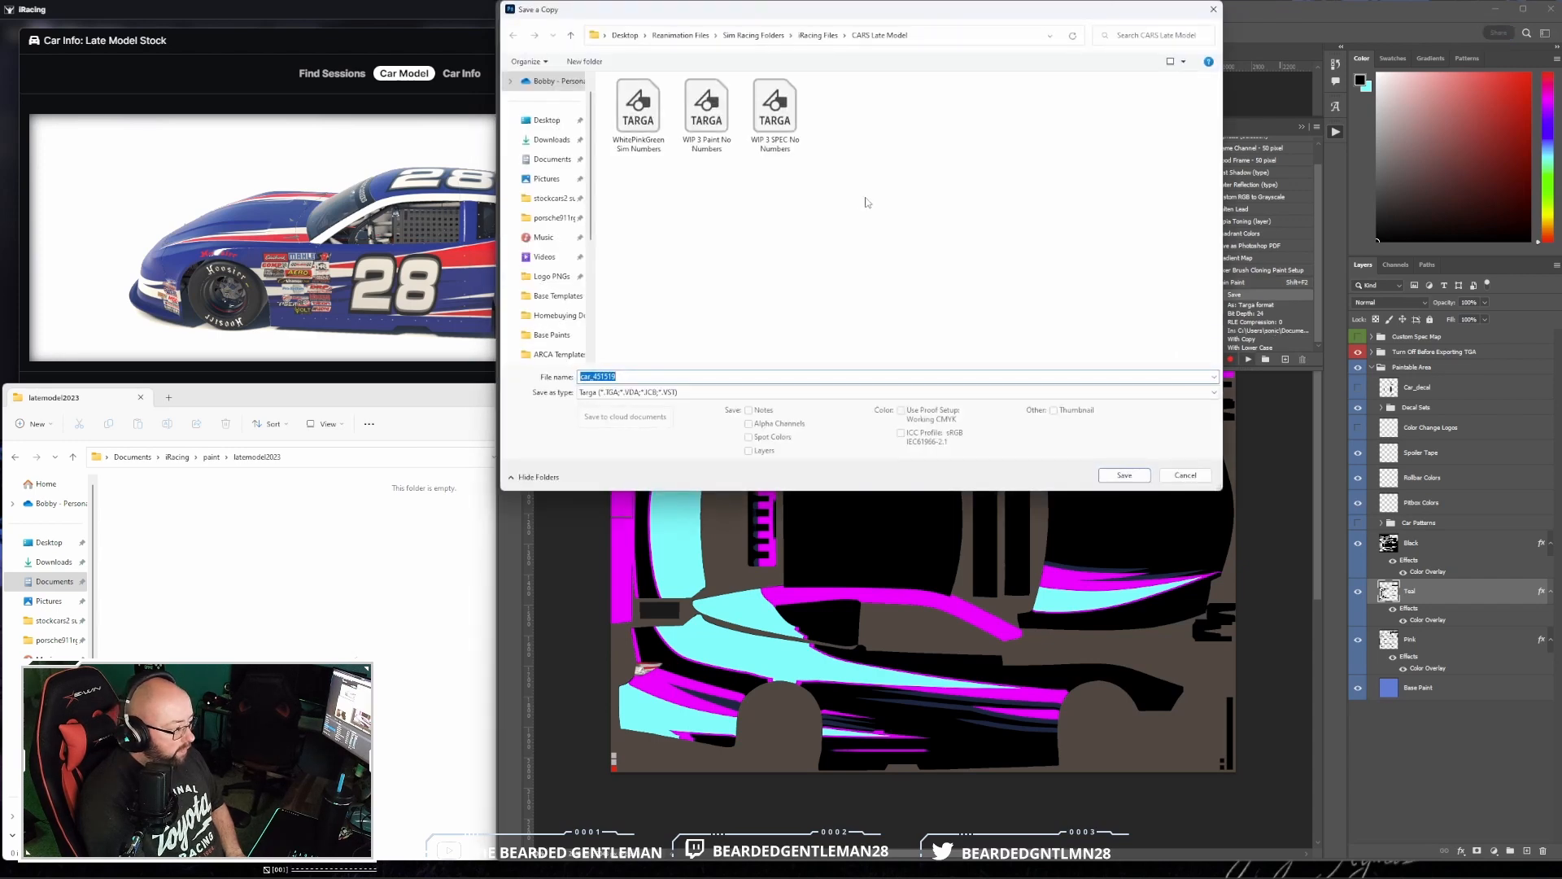
type("c")
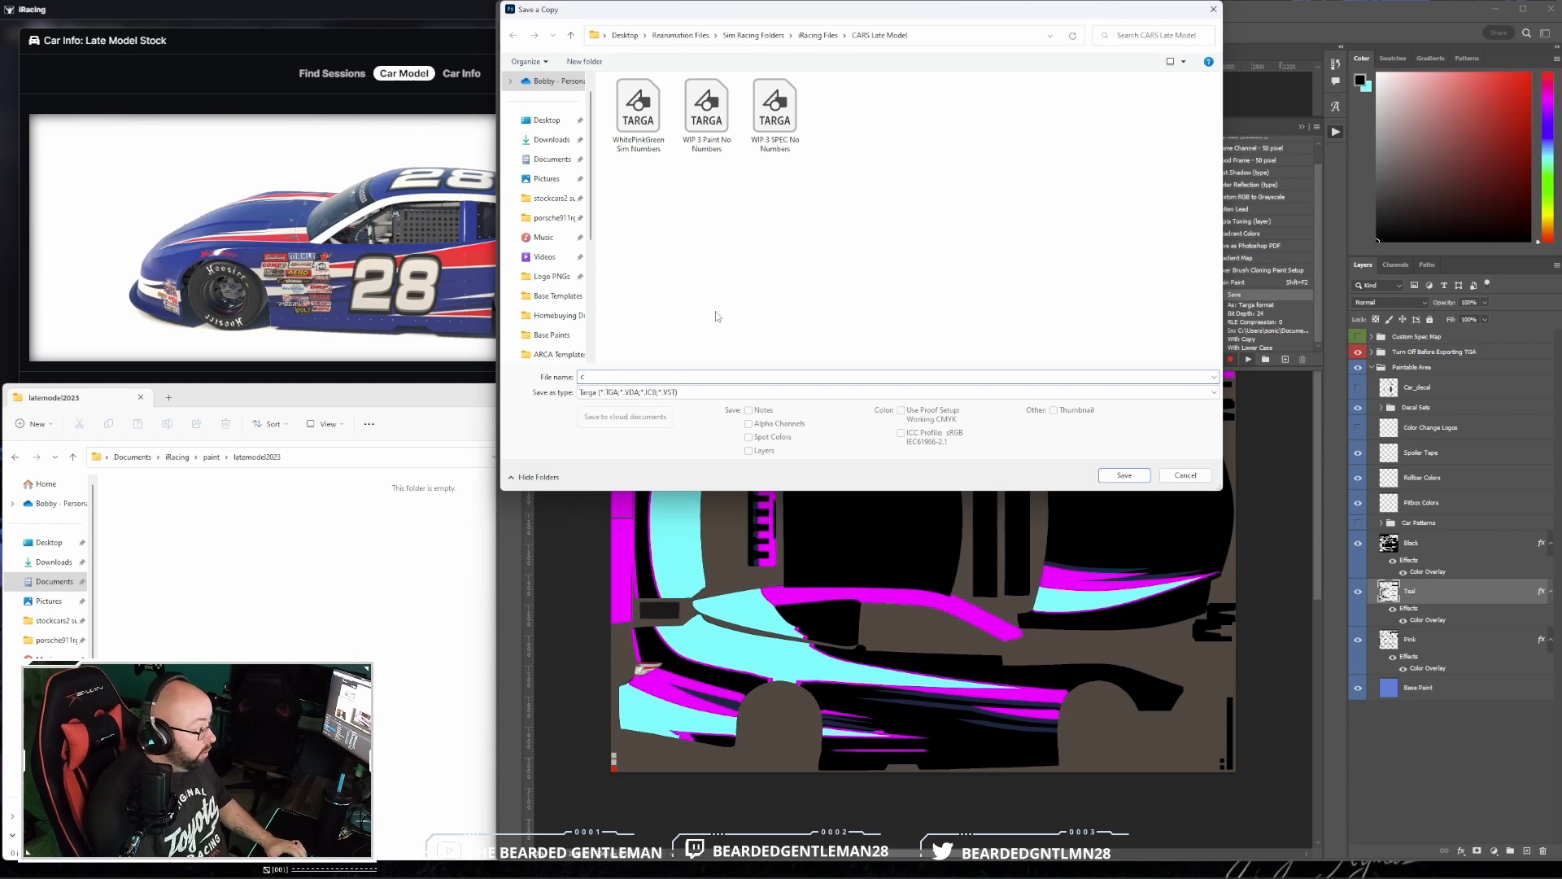
key("BackSpace")
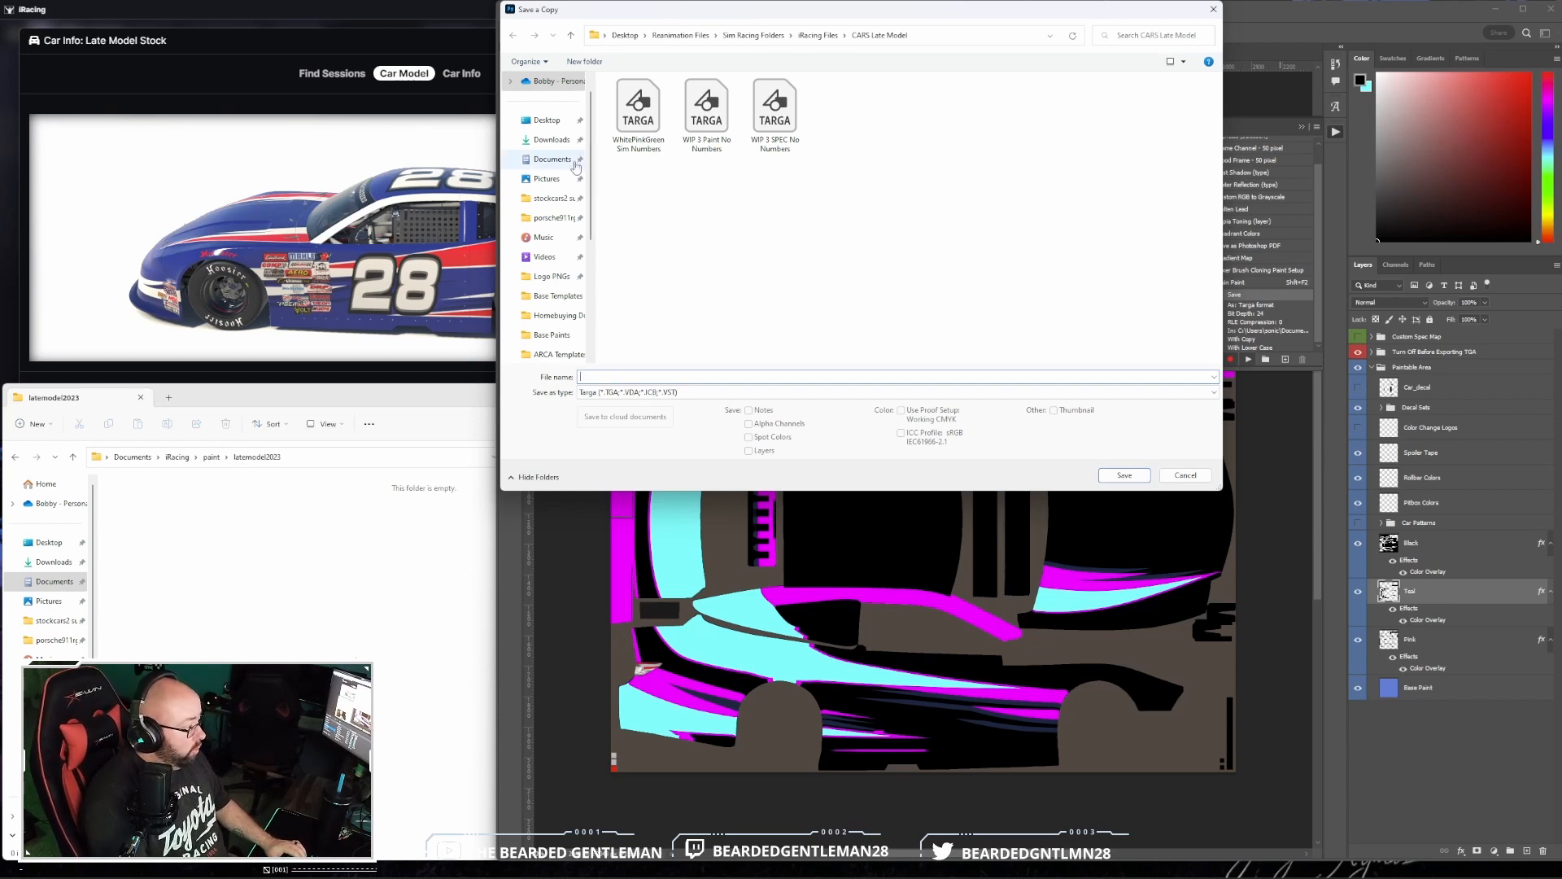
- Choose Documents > iRacing > paint > latemodel2023 as the destination folder for the saved copy
left_click(558, 198)
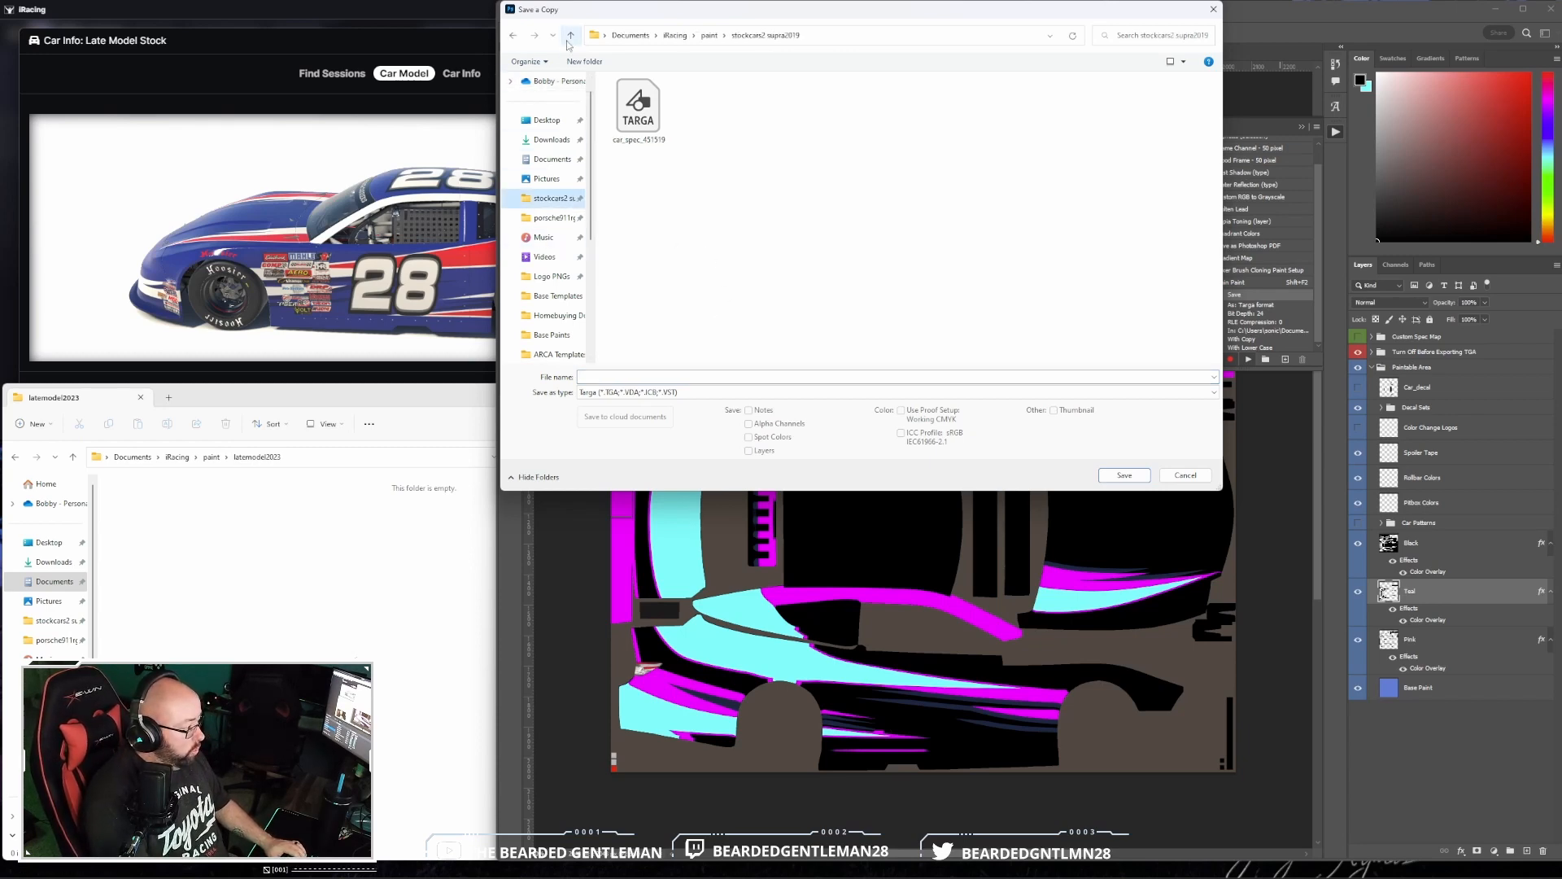
left_click(568, 42)
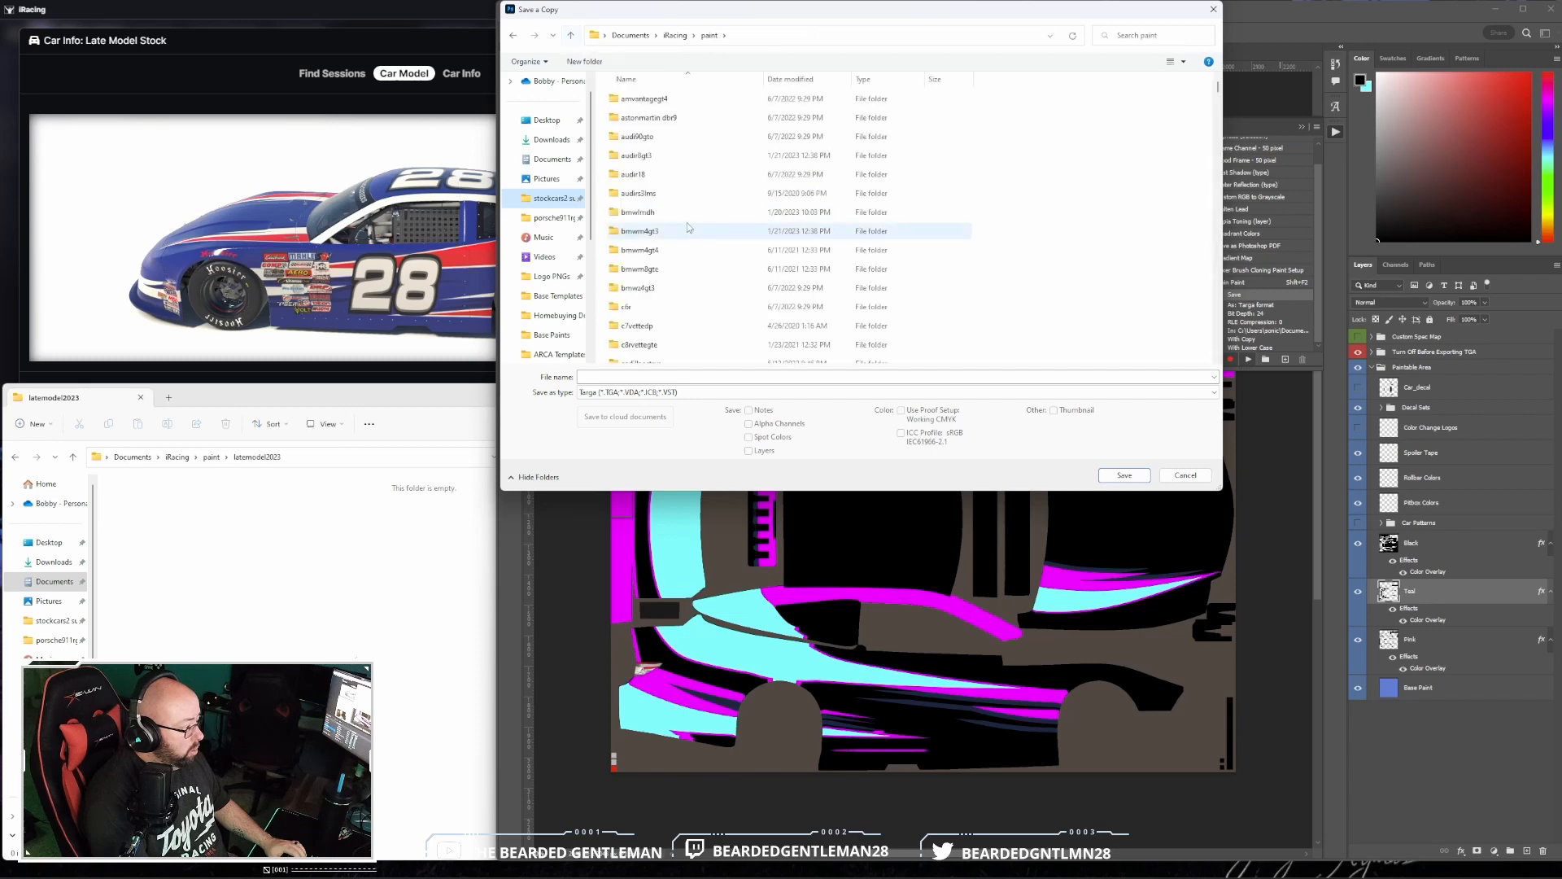
scroll(721, 223, "down", 10)
scroll(724, 223, "down", 6)
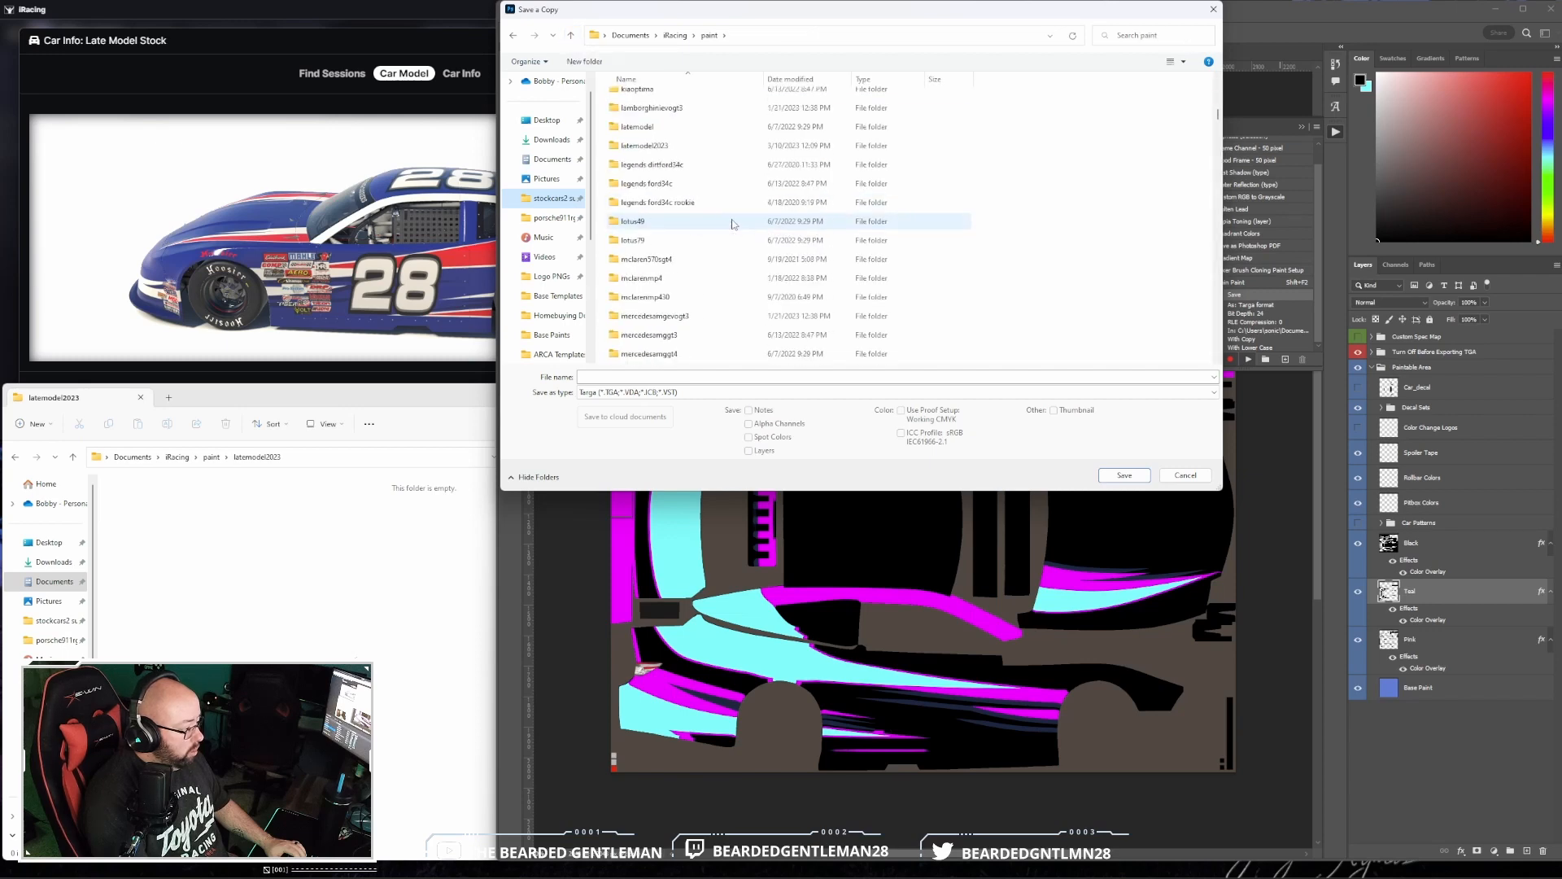
double_click(722, 147)
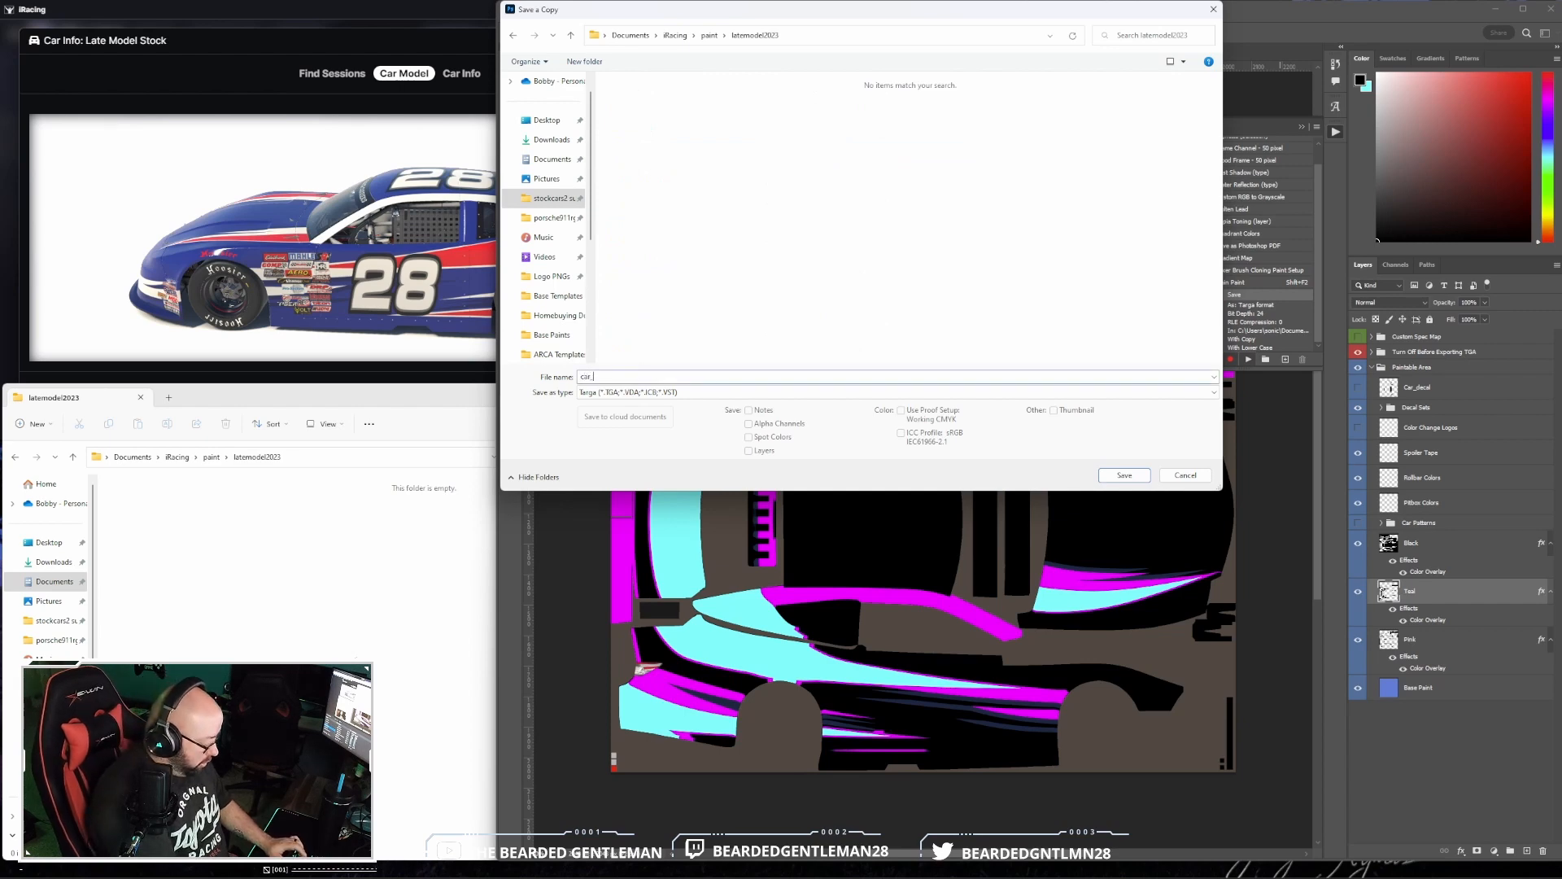
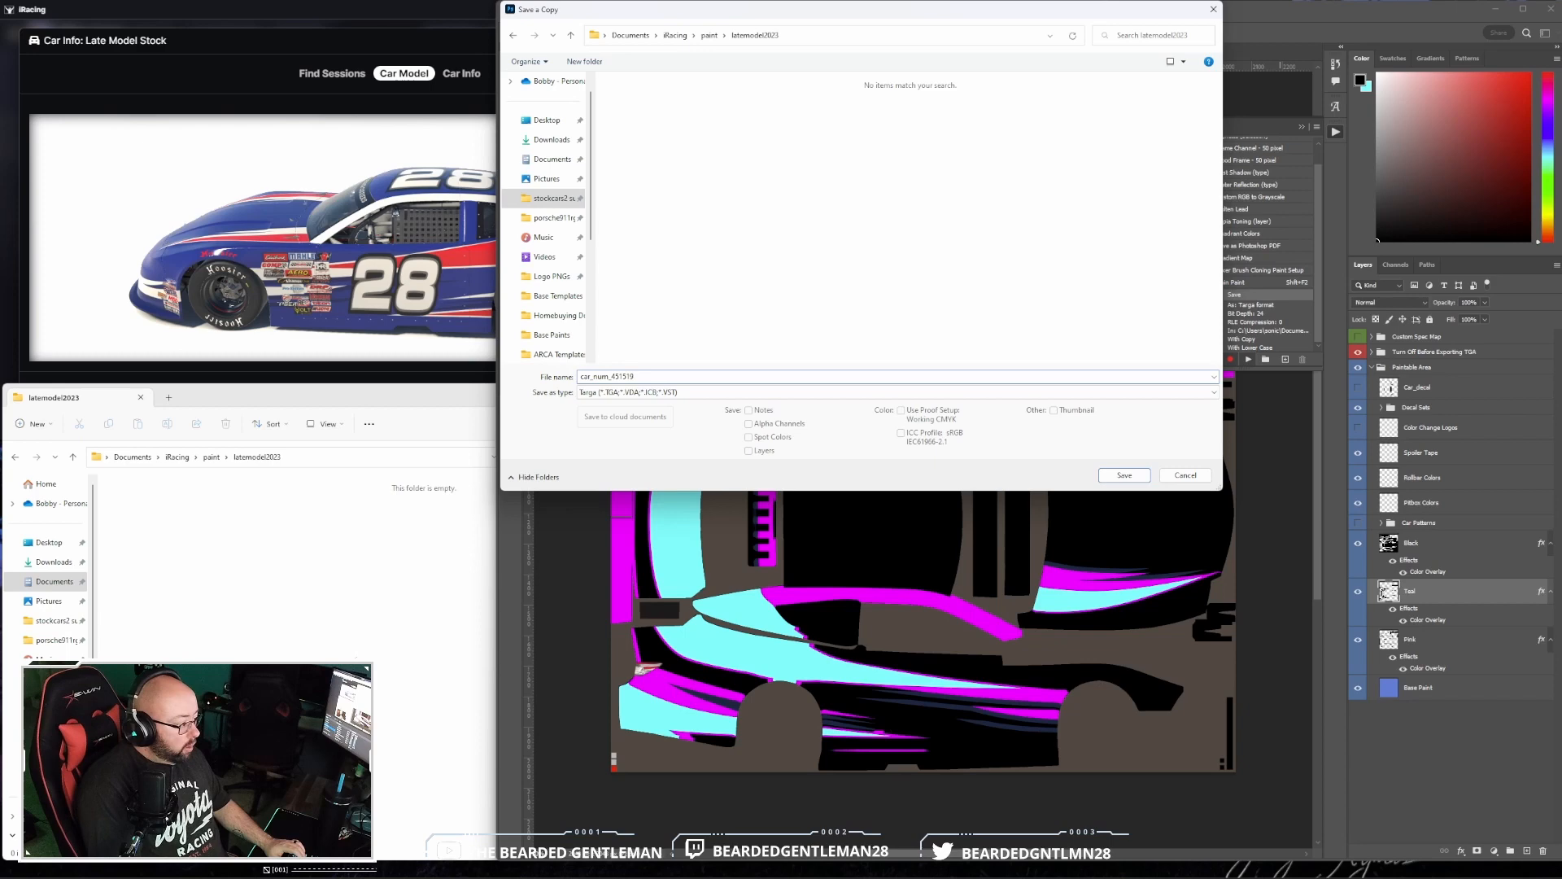
- Save the Targa copy under the name car_num_ followed by the iRacing customer number, accepting the Targa options
key("Return")
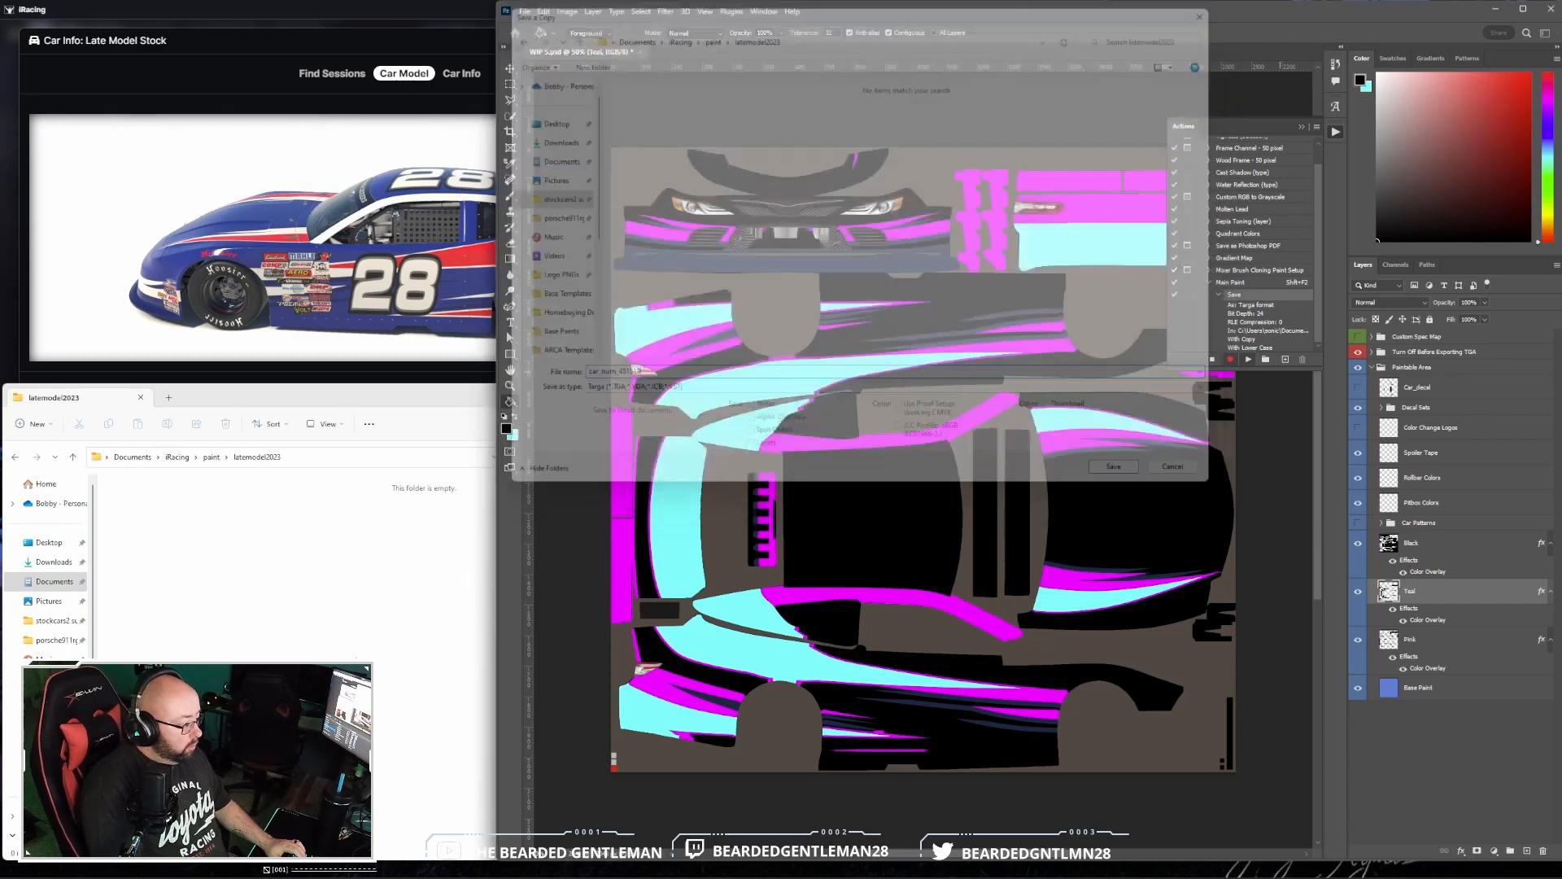
key("Return")
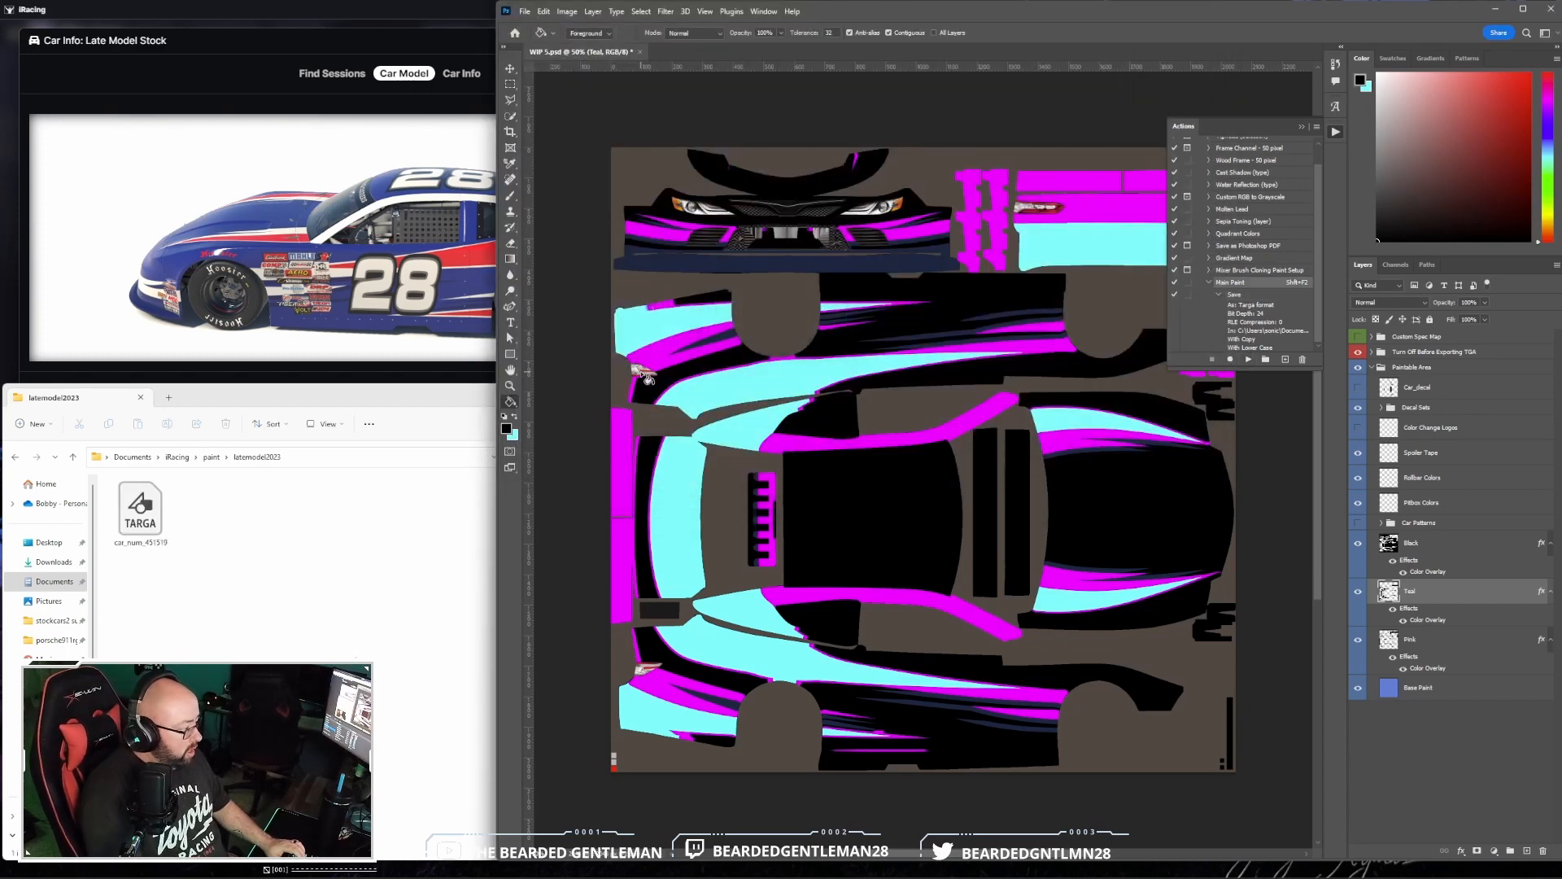
- Rotate the car in the iRacing preview to inspect the custom-number paint, then return to Photoshop and collapse the actions list
left_click(435, 271)
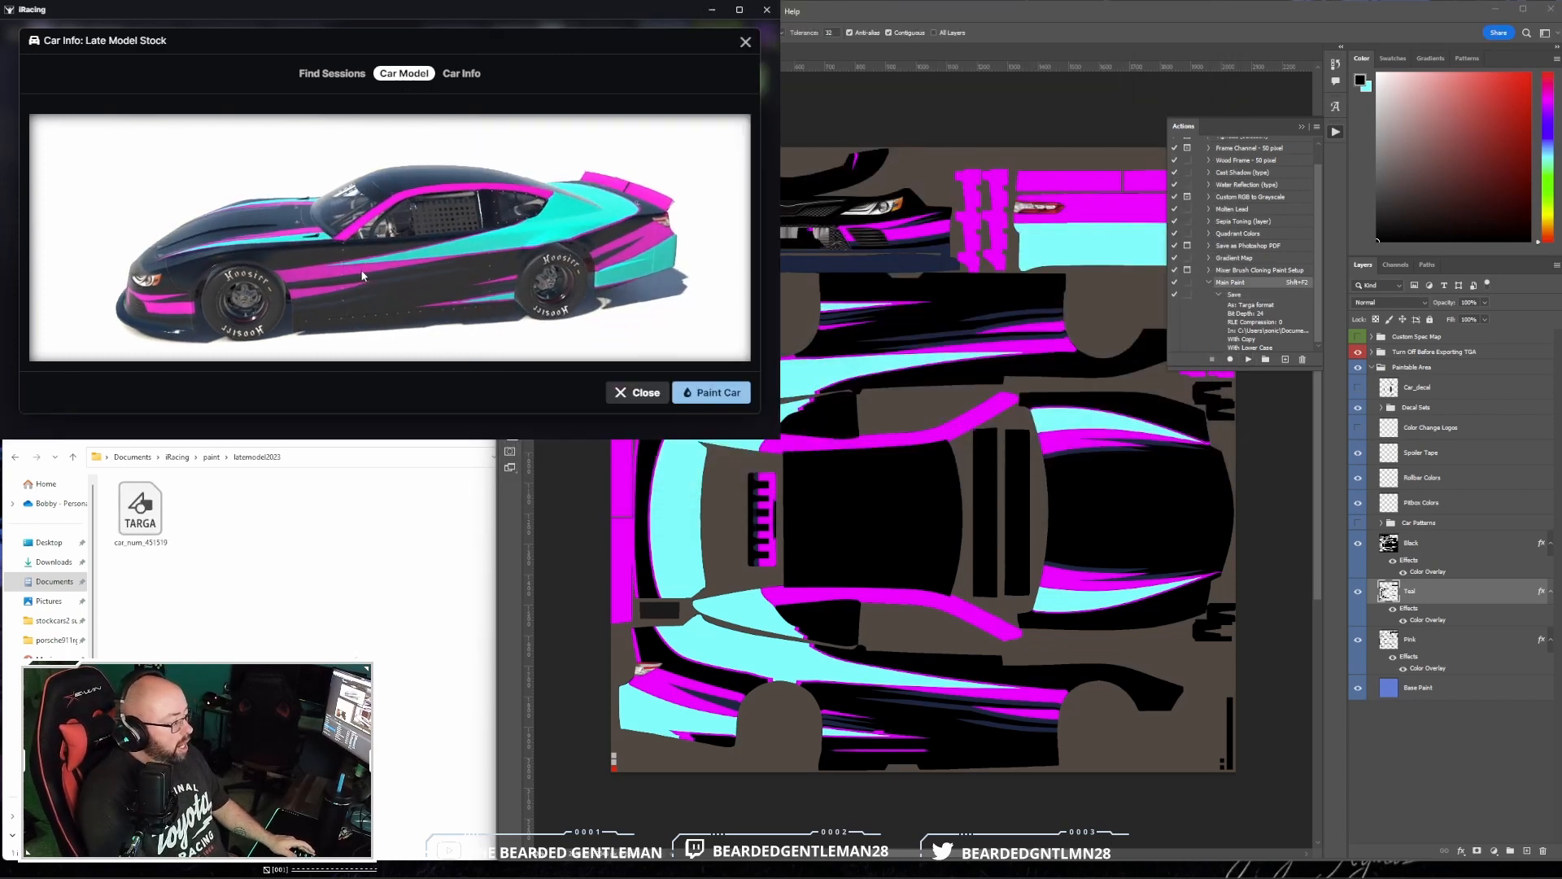
mouse_move(365, 268)
left_mouse_down()
mouse_move(452, 256)
mouse_move(353, 263)
left_mouse_up()
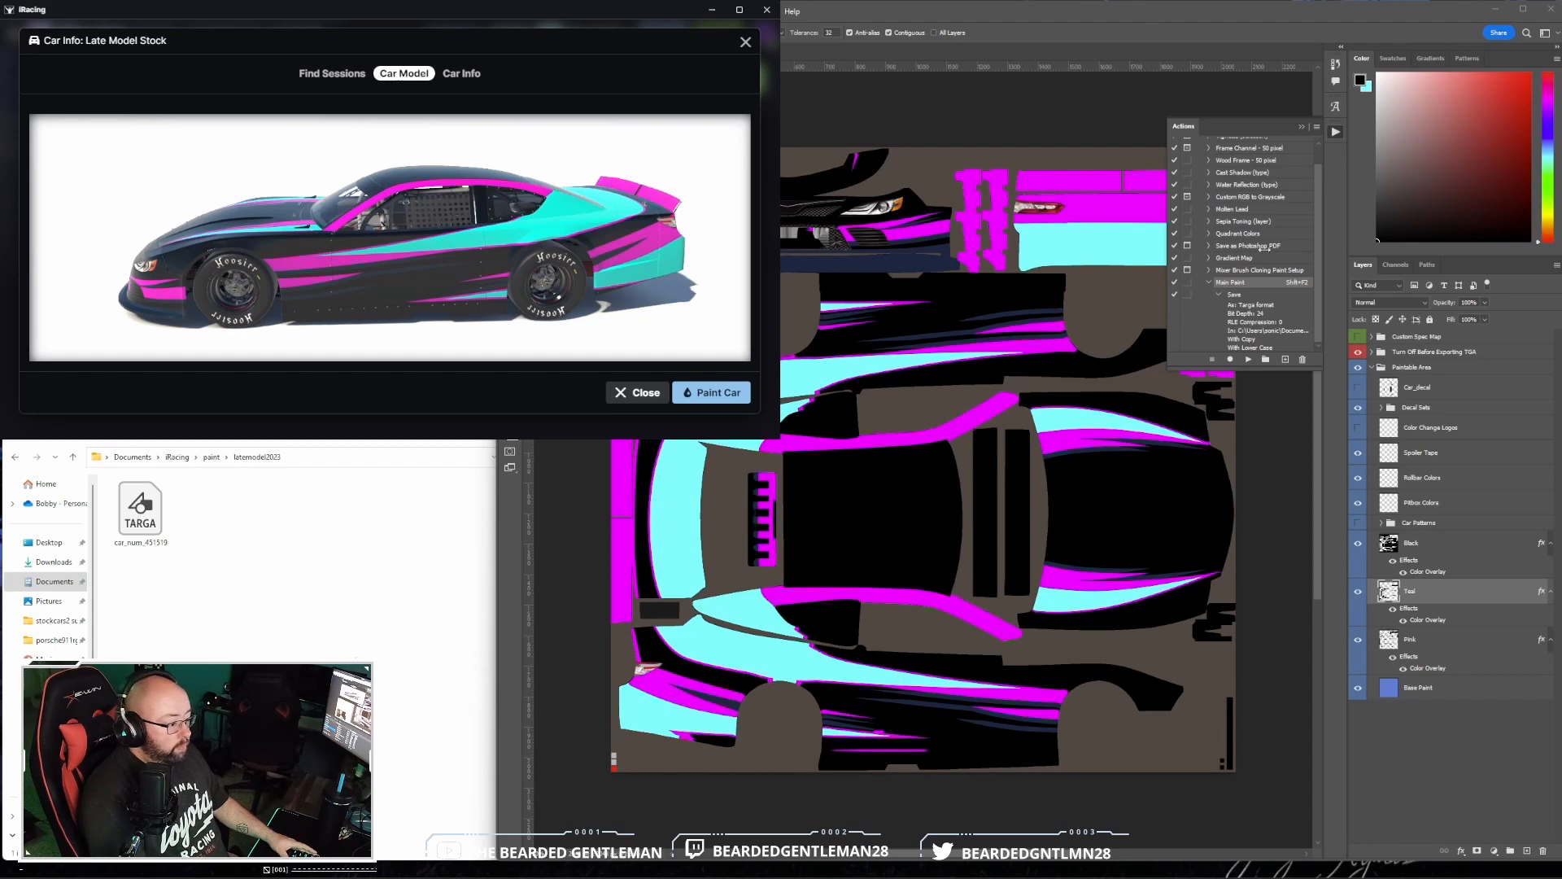
left_click(1335, 132)
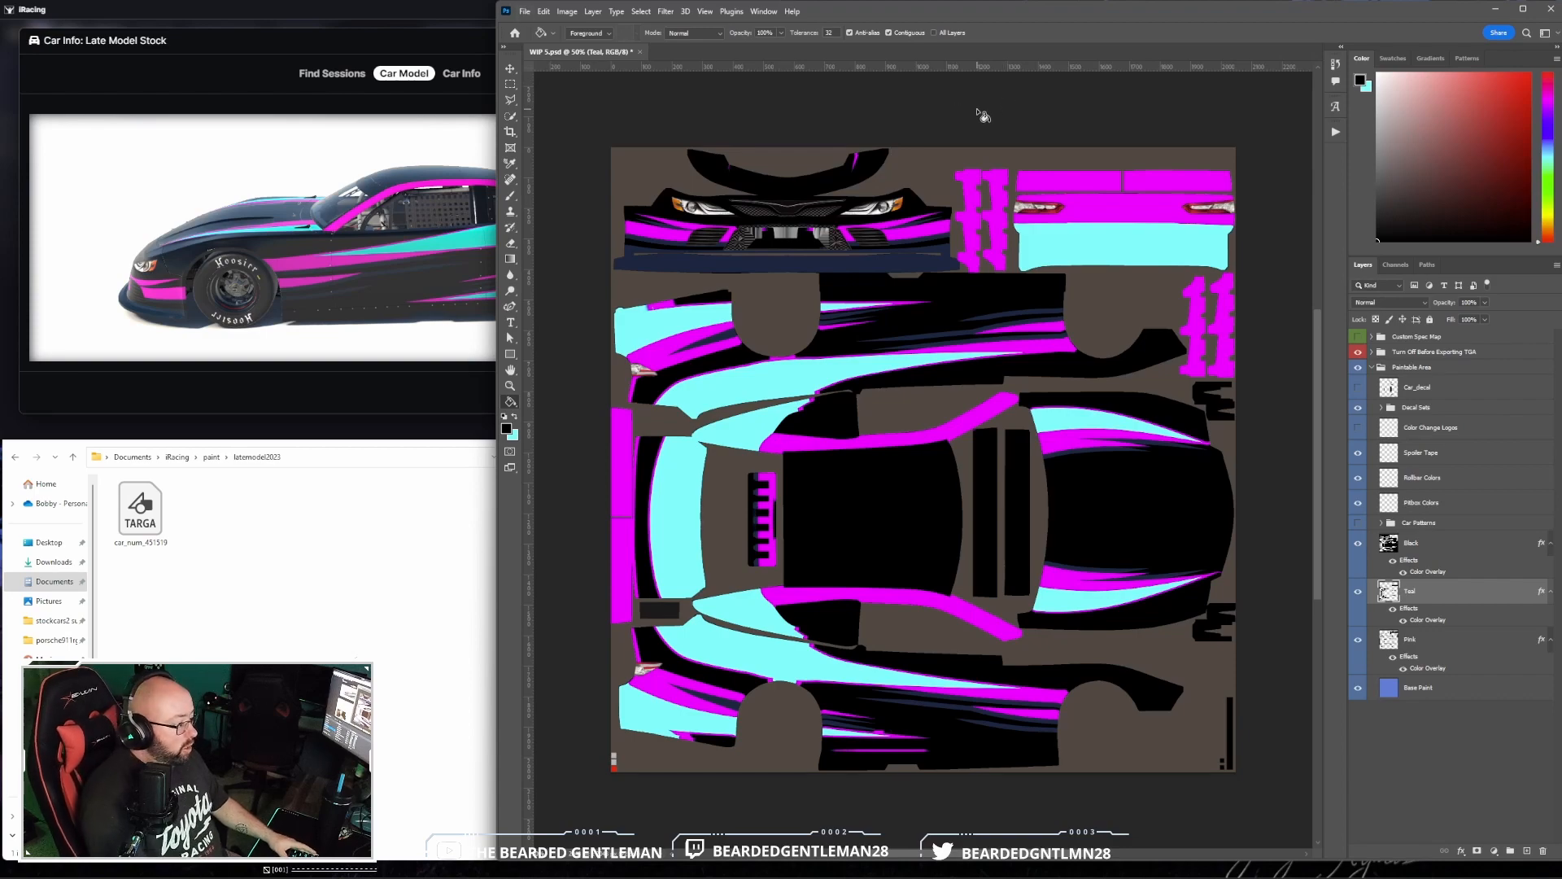
- Open the 988 navy square logo from the Logo PNGs folder and unlock its background layer
key("ctrl+o")
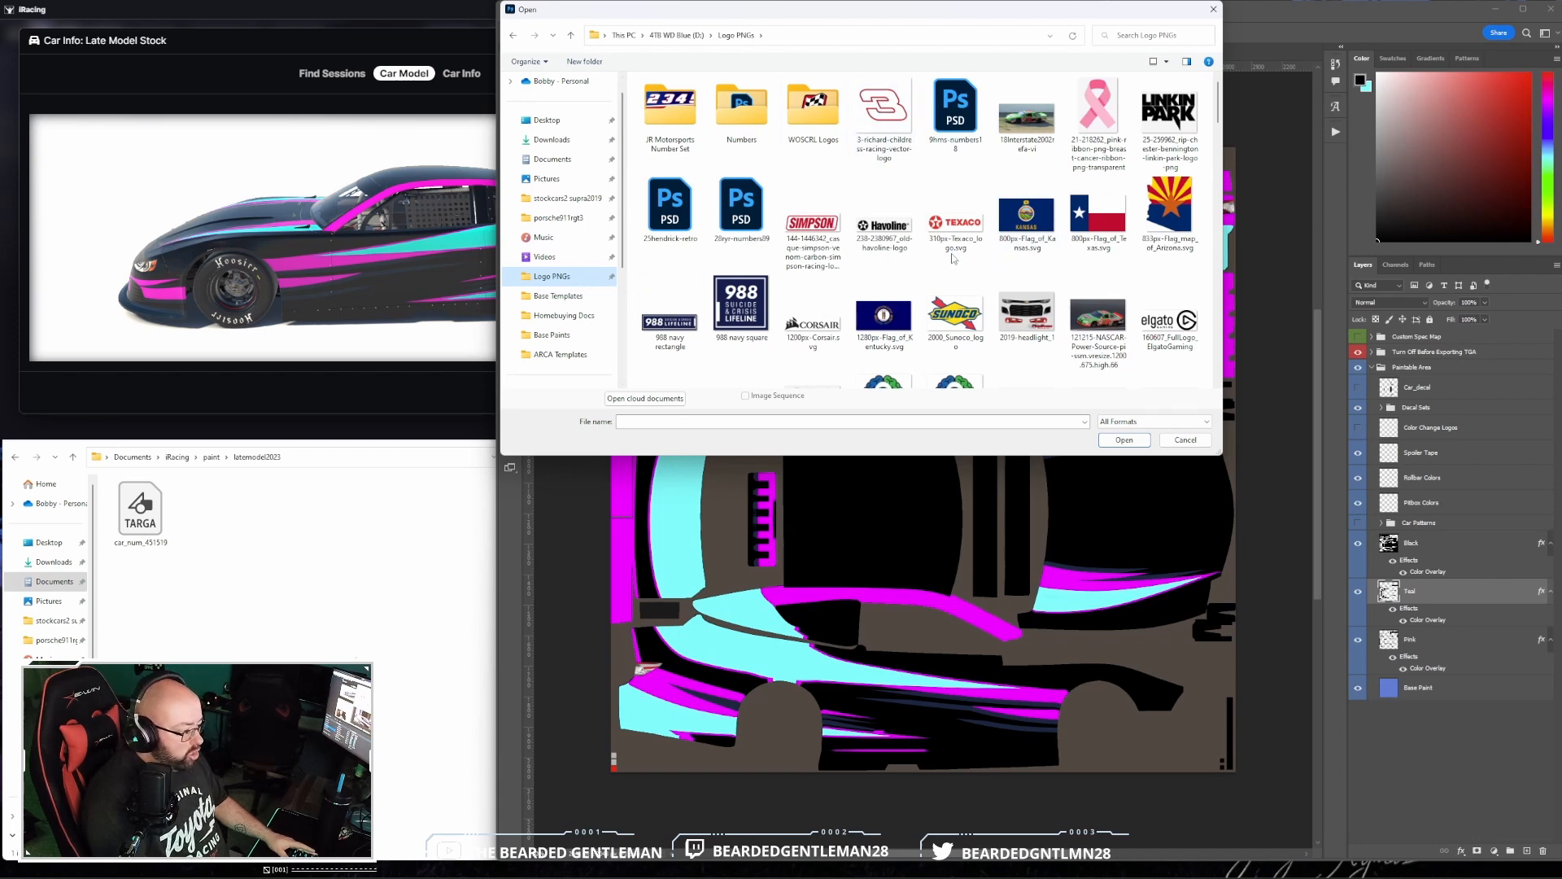
left_click(741, 305)
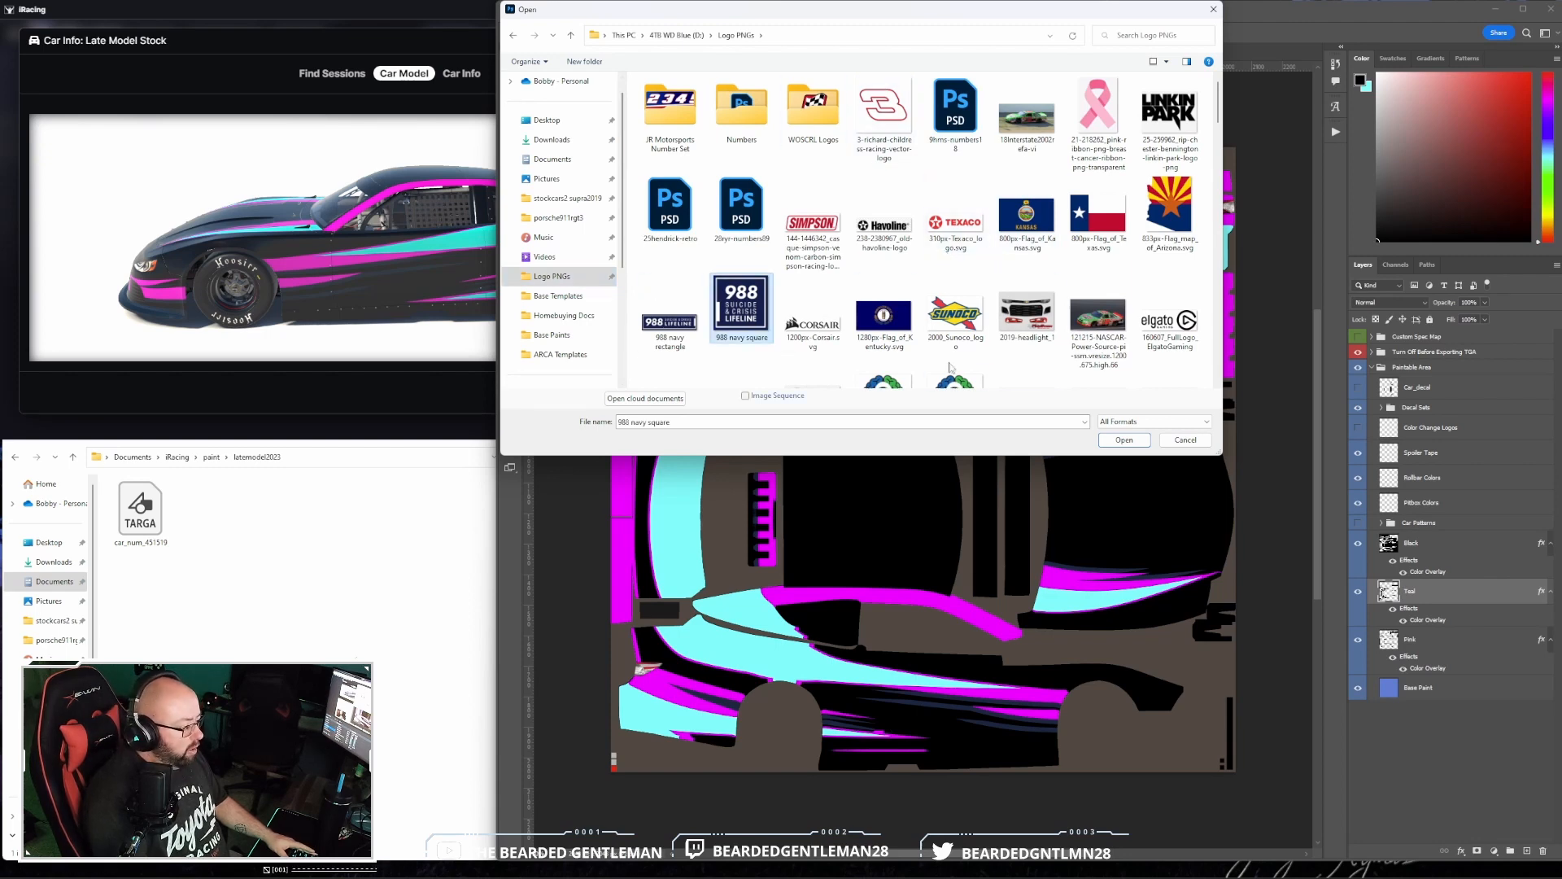
left_click(1119, 440)
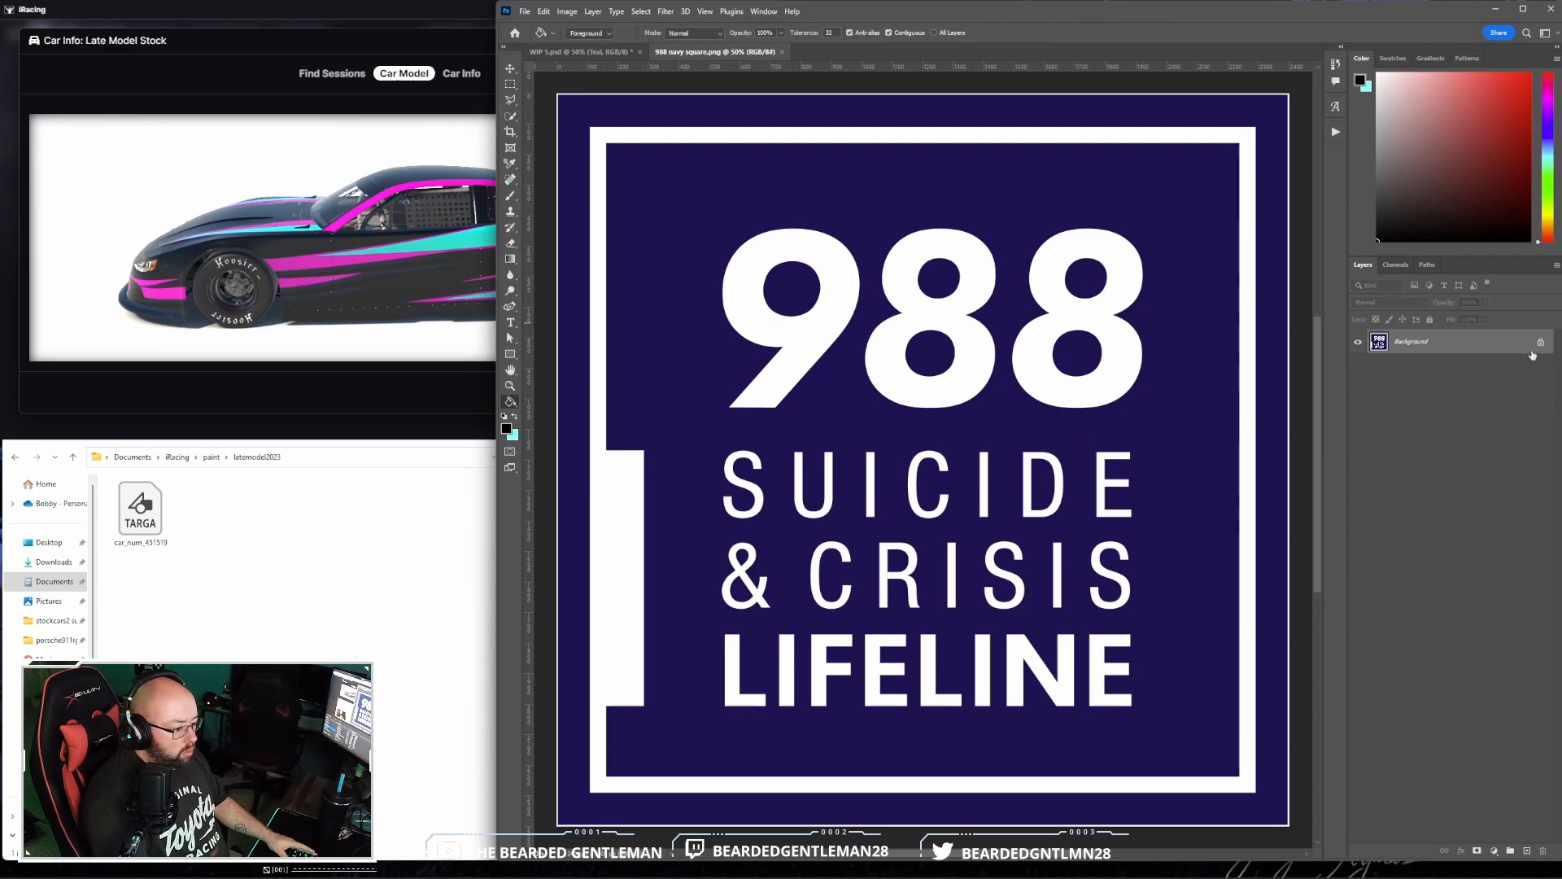
left_click(1541, 343)
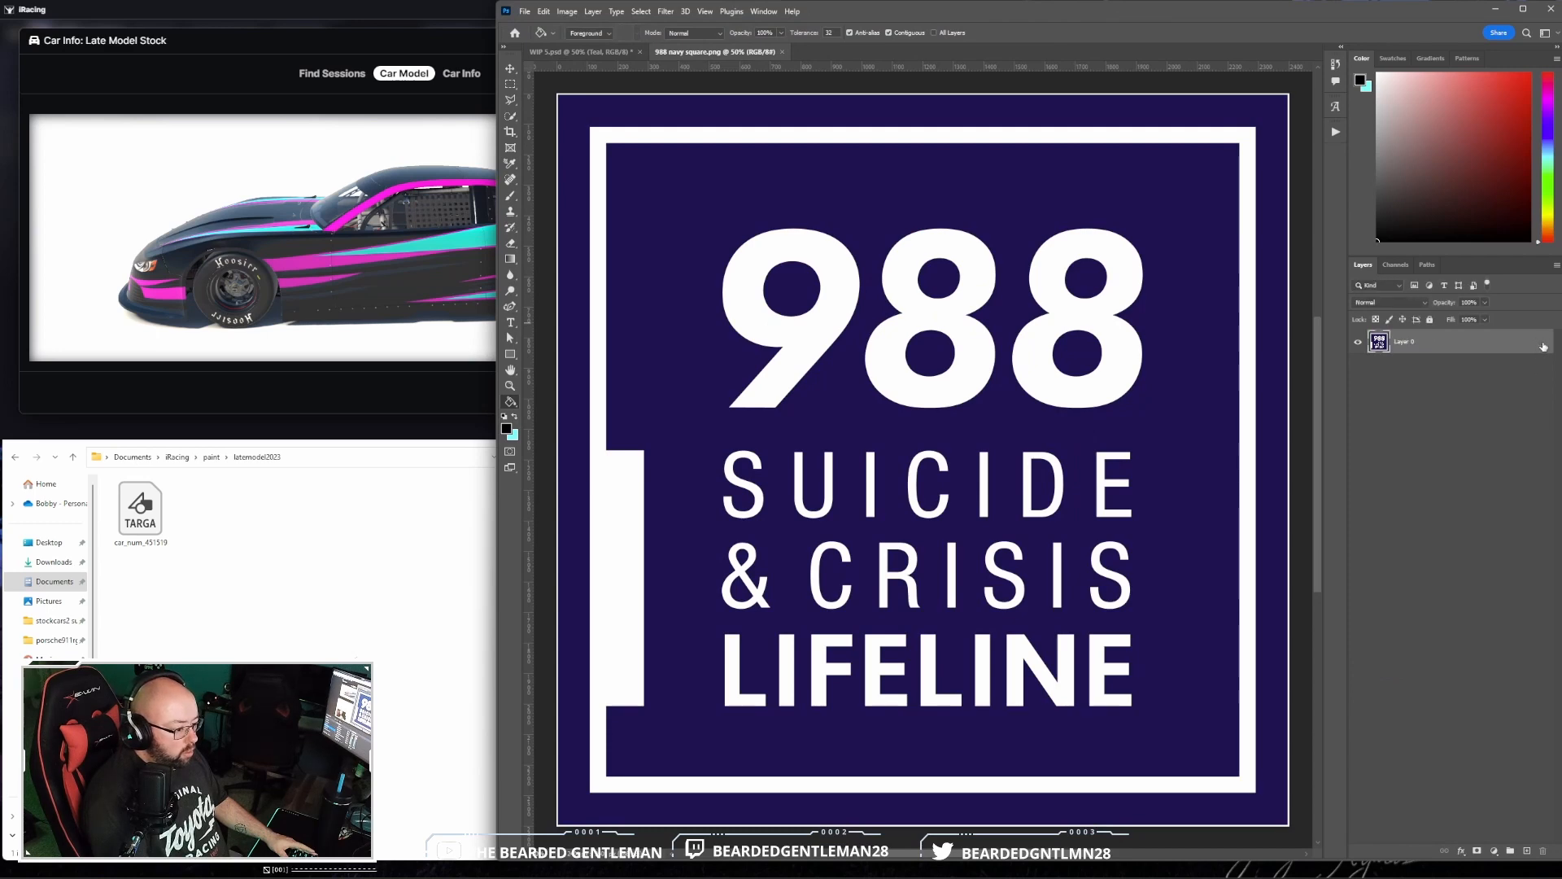
- Open the 988 navy rectangle logo as a separate document and unlock its background layer
left_click(527, 11)
left_click(545, 44)
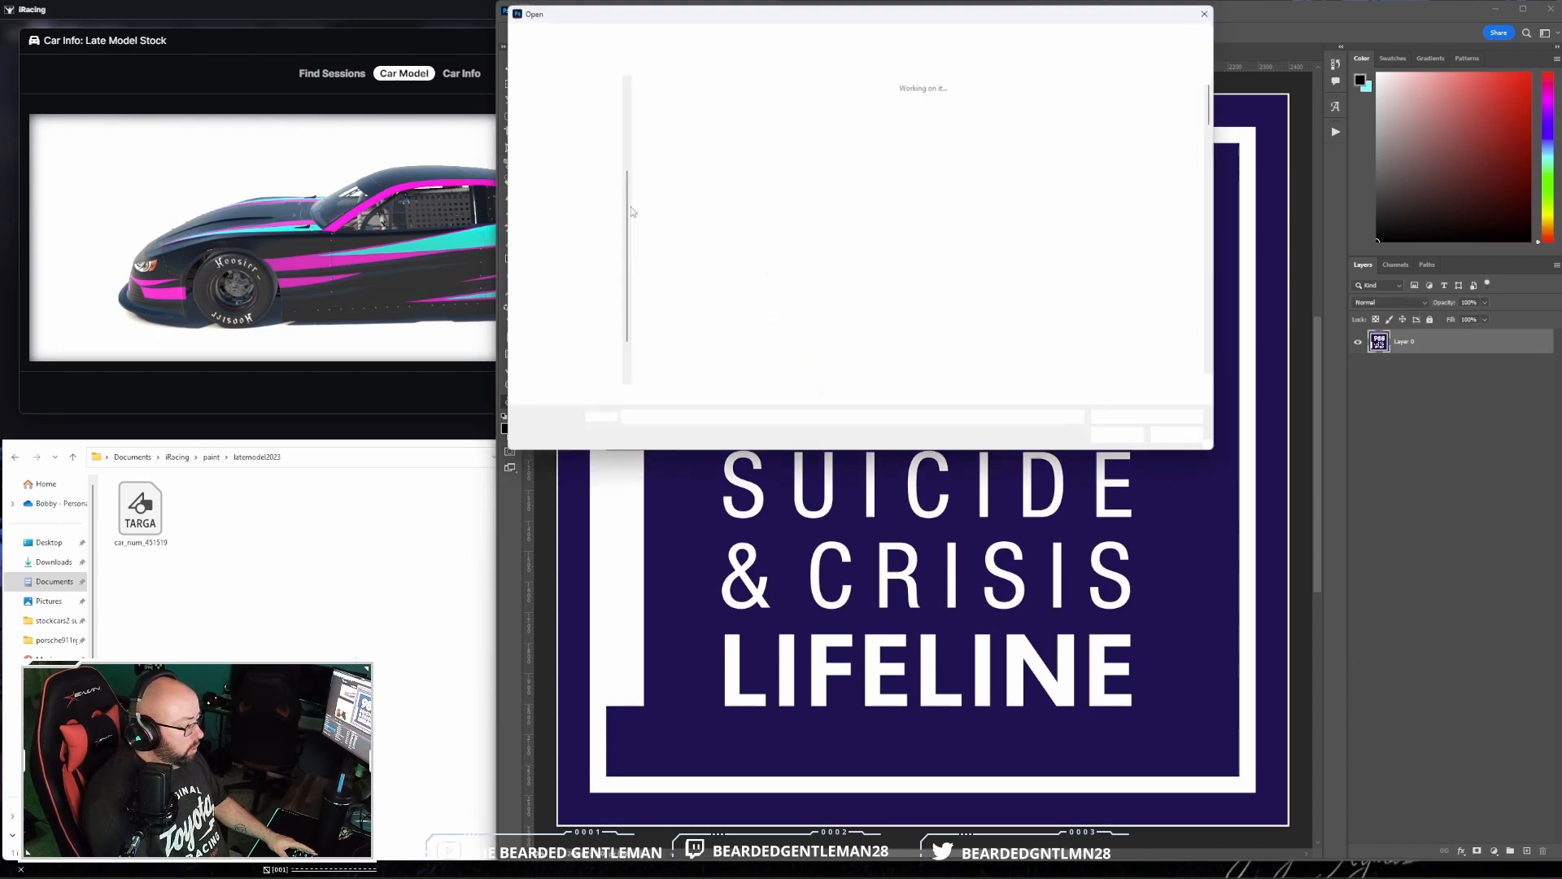
left_click(659, 285)
left_click(1108, 438)
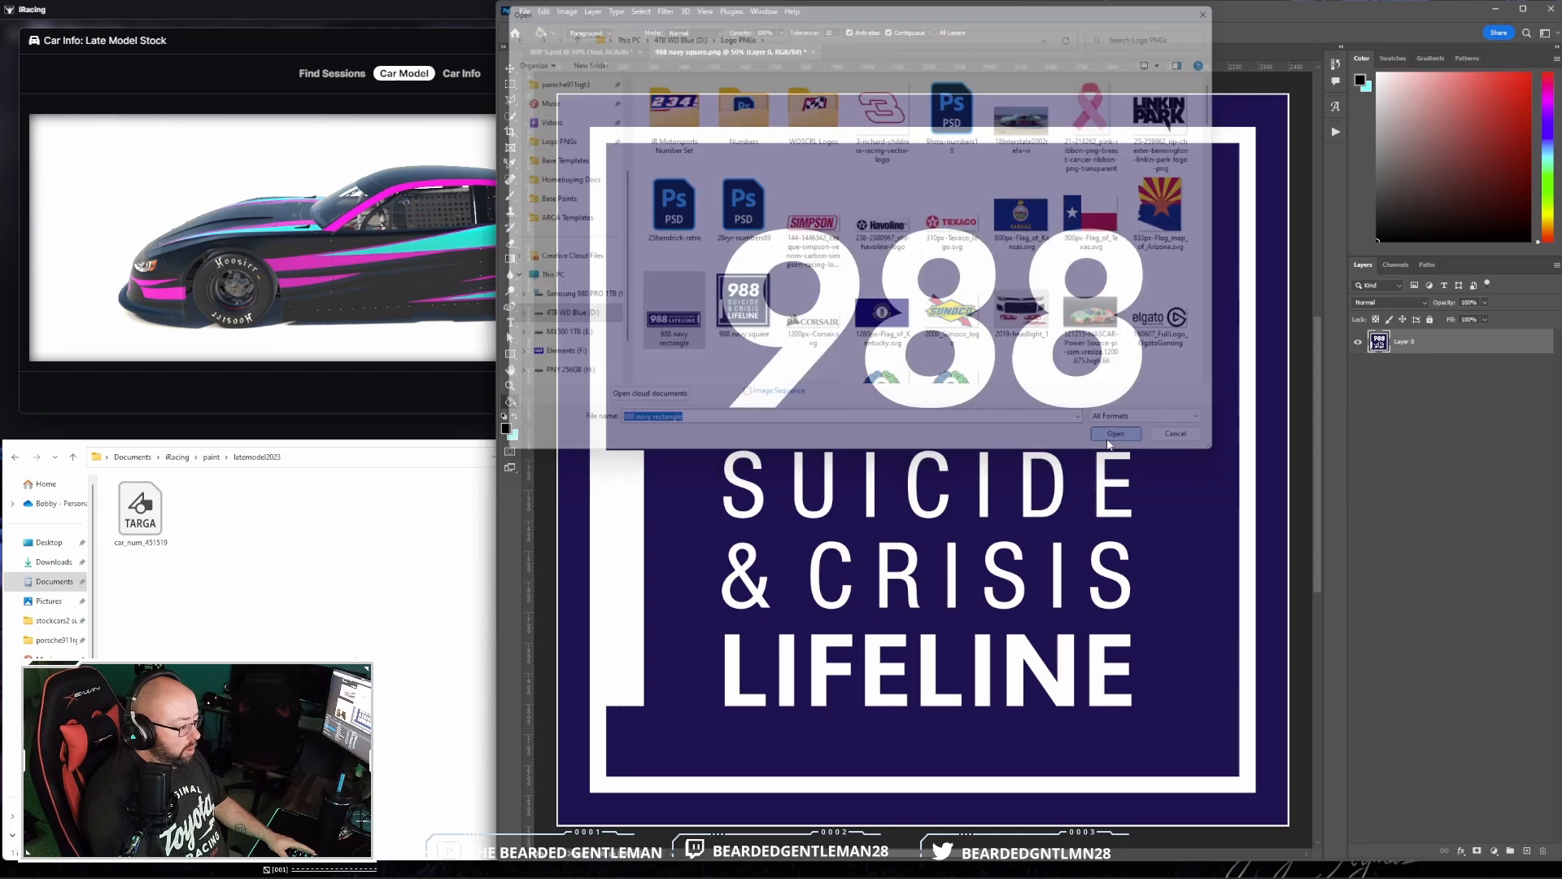
left_click(1541, 336)
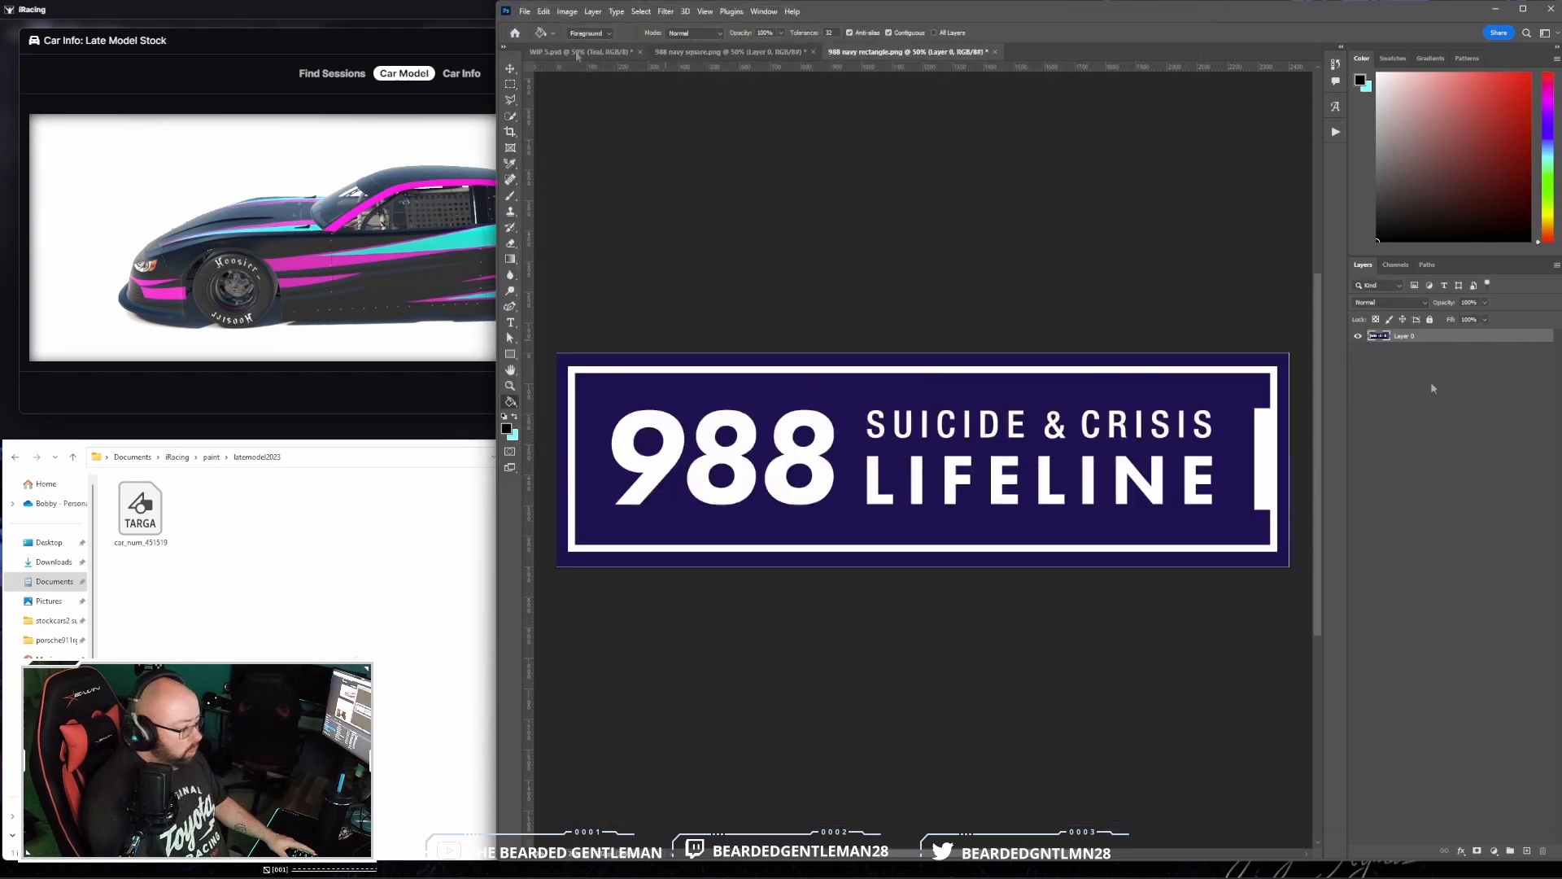
- Duplicate the square 988 logo's layer into the WIP 5.psd document under the name 988 Hood
left_click(580, 53)
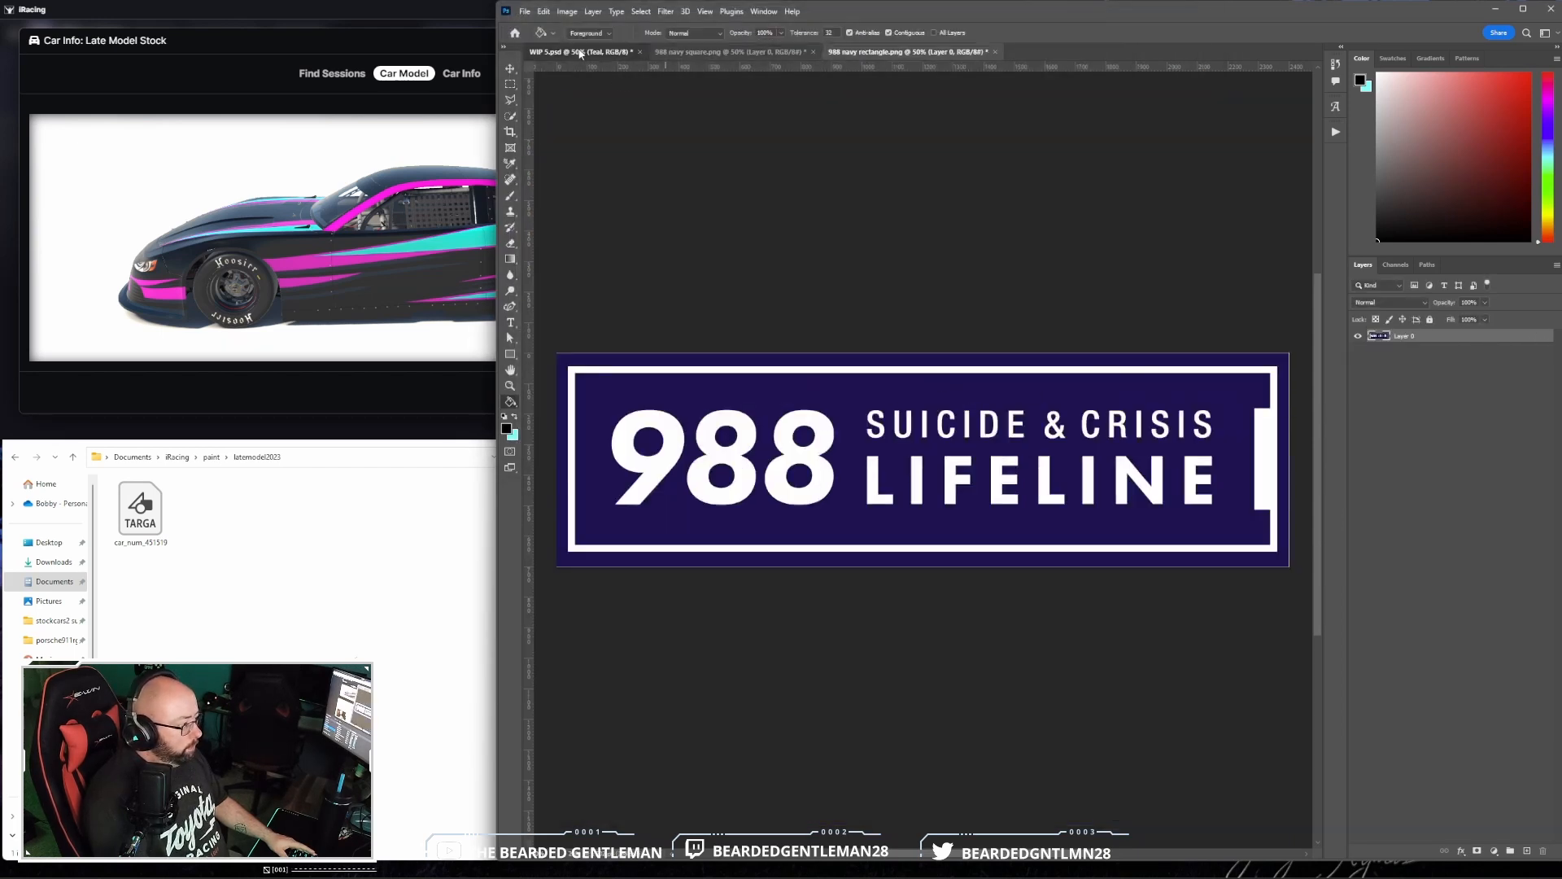
left_click(729, 54)
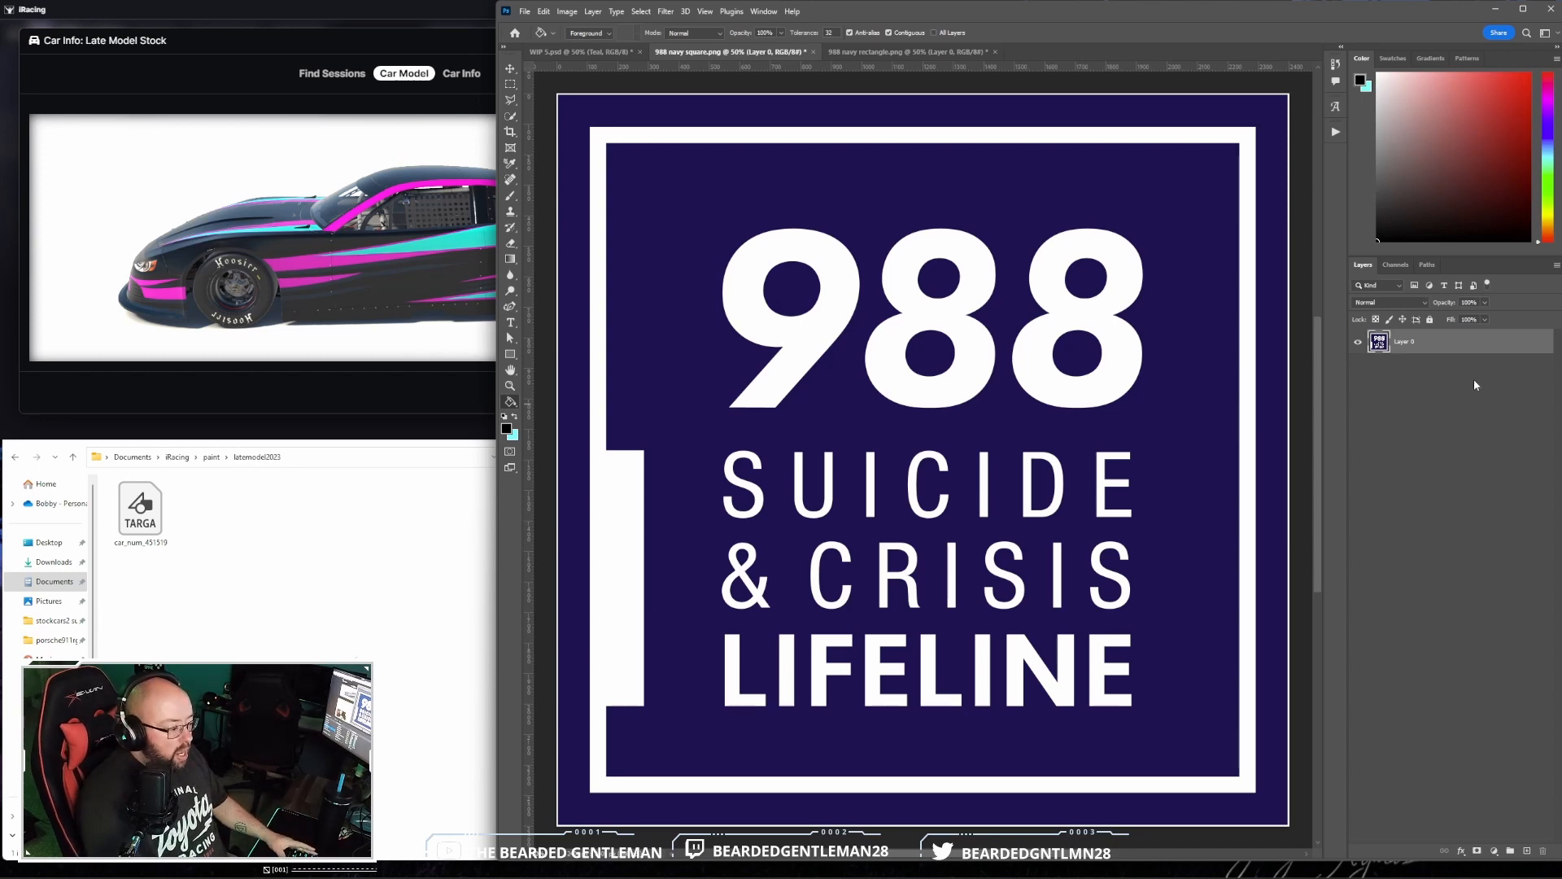
right_click(1475, 345)
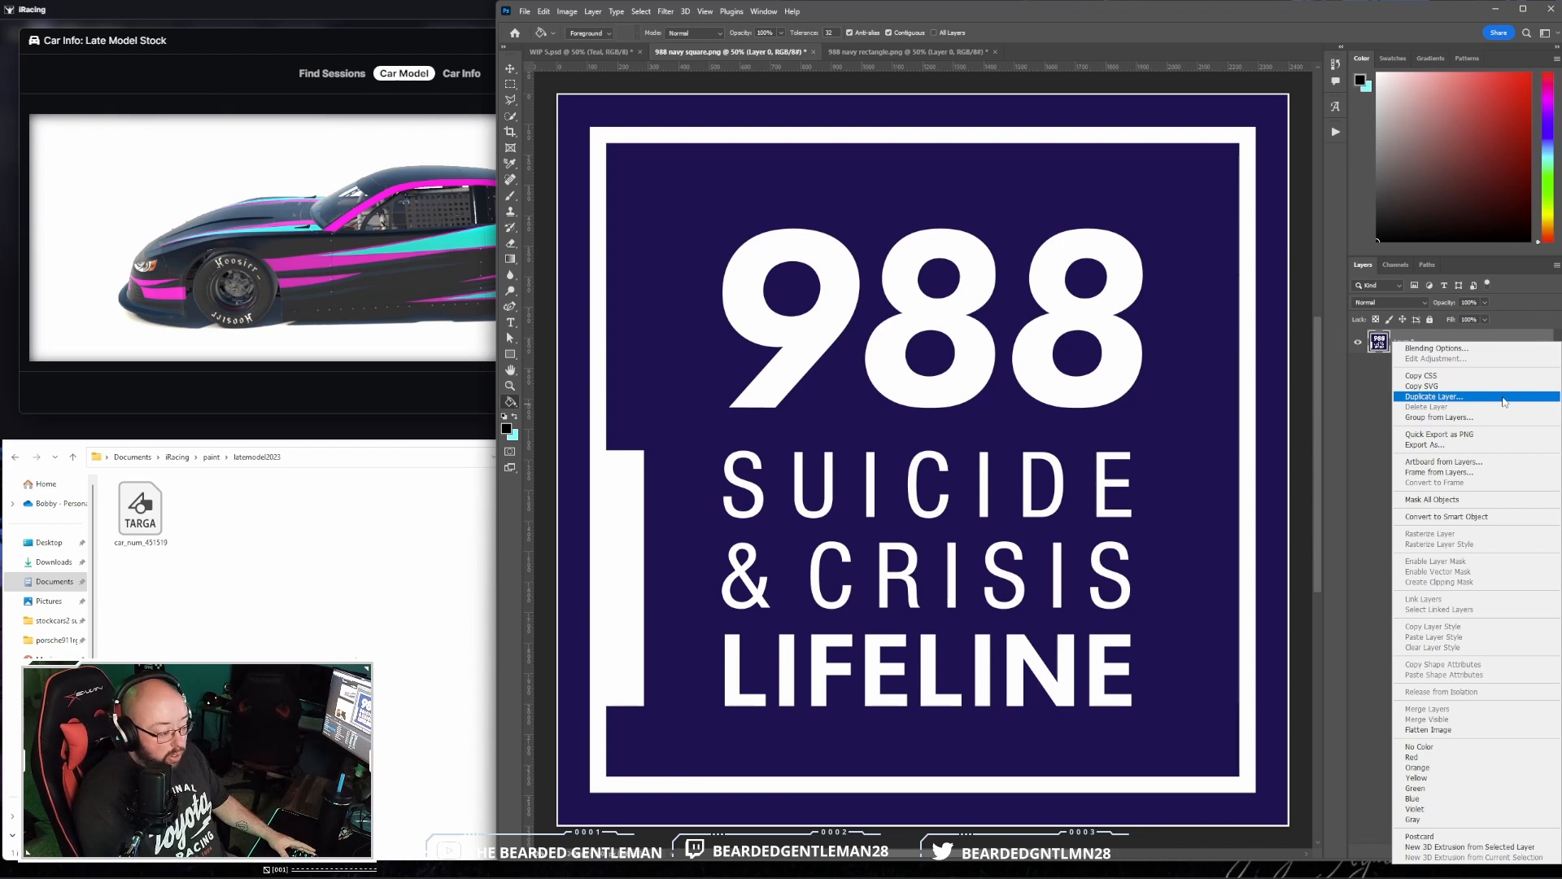
left_click(1488, 397)
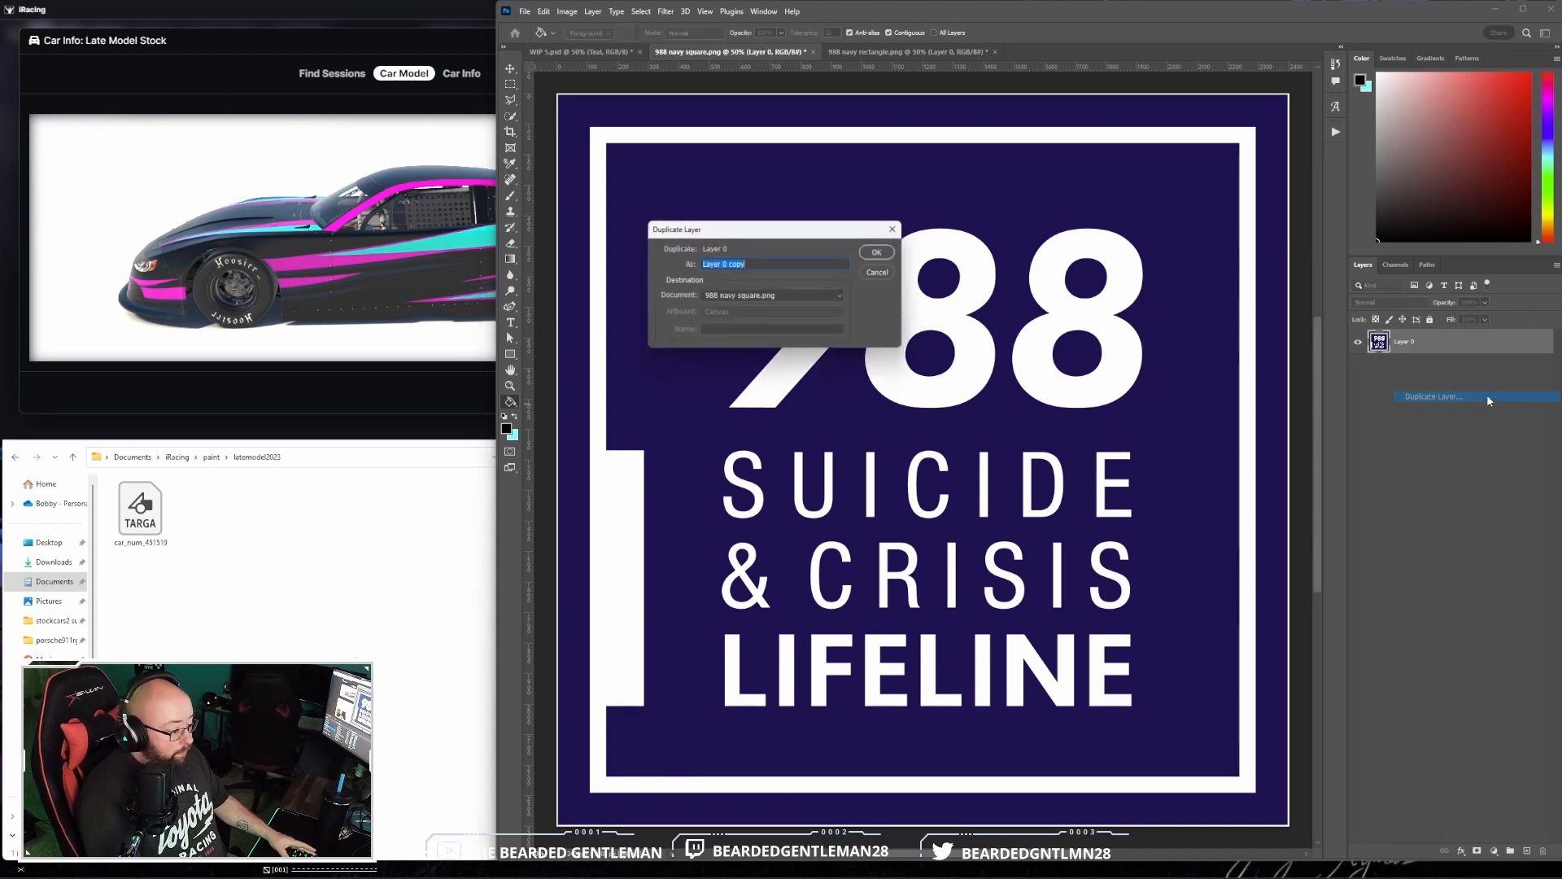
left_click(779, 296)
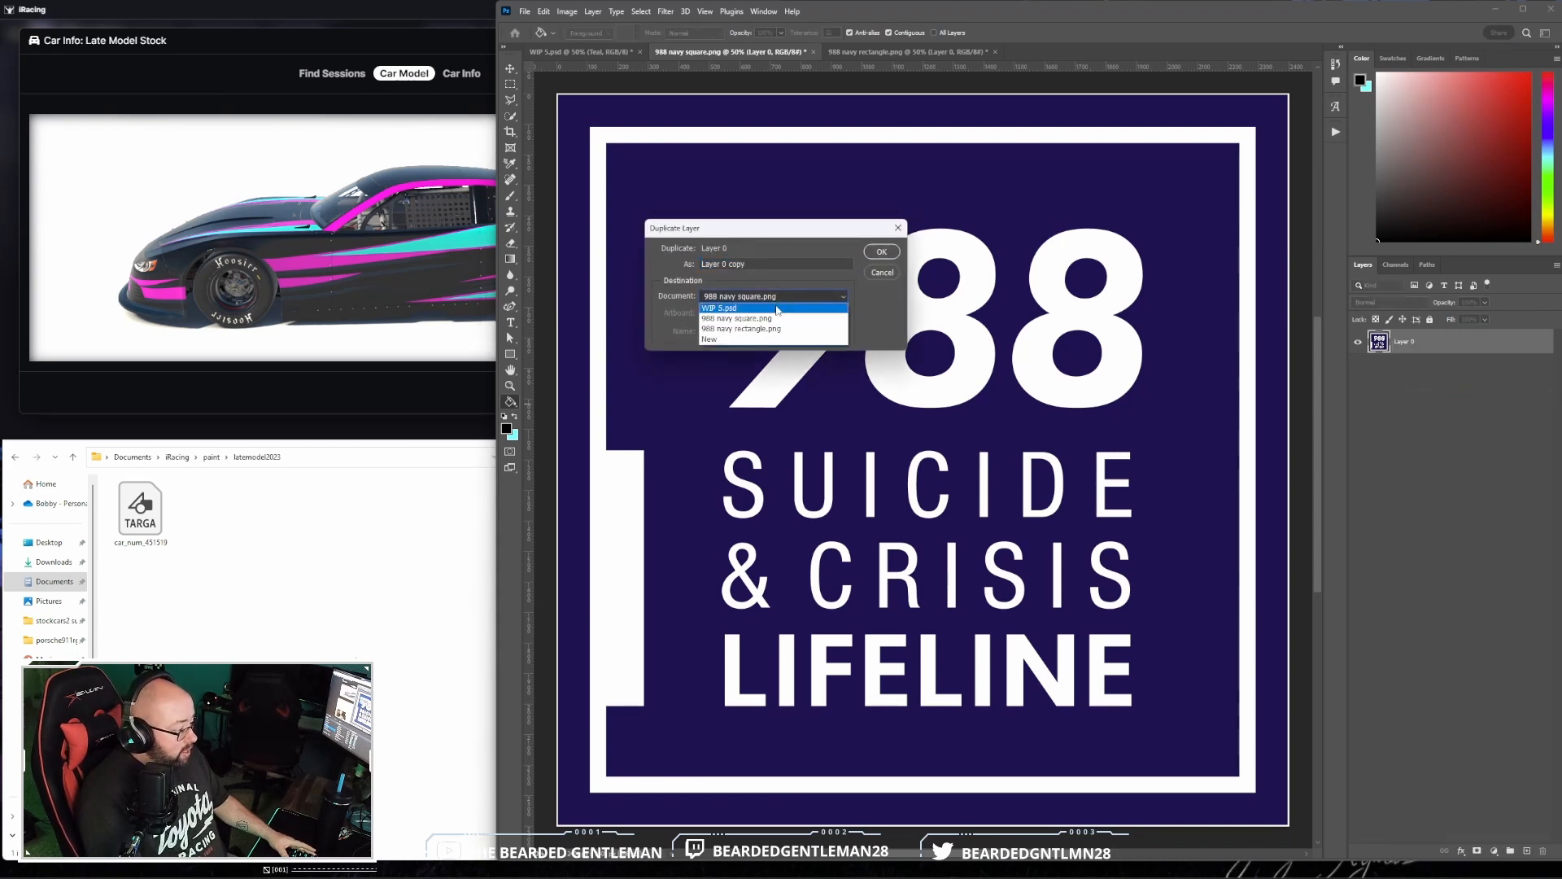
left_click(777, 308)
type("9")
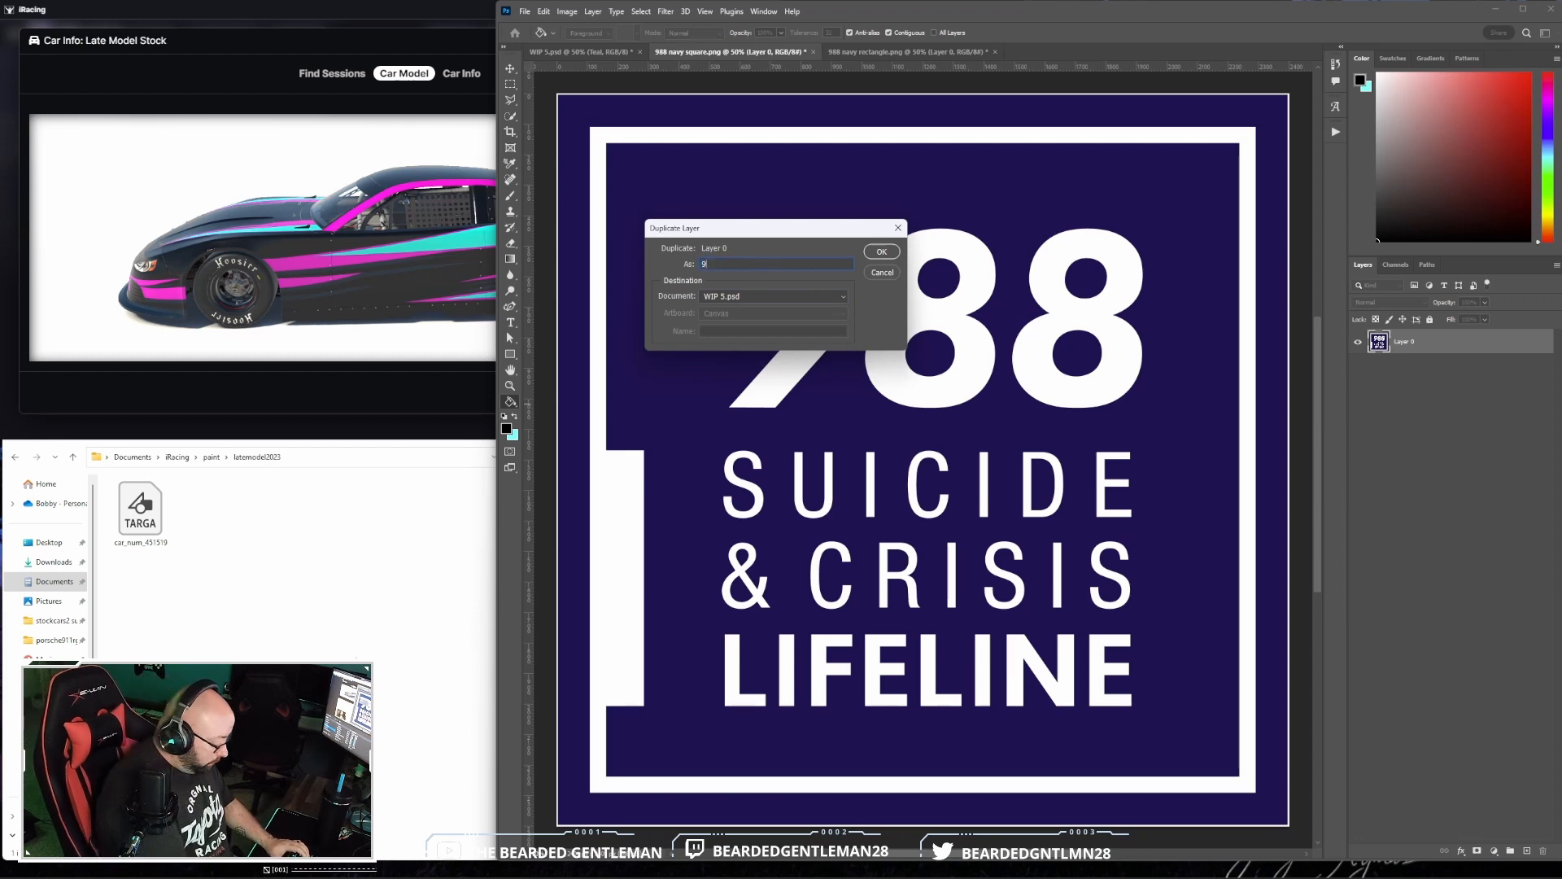
type("88 Hood")
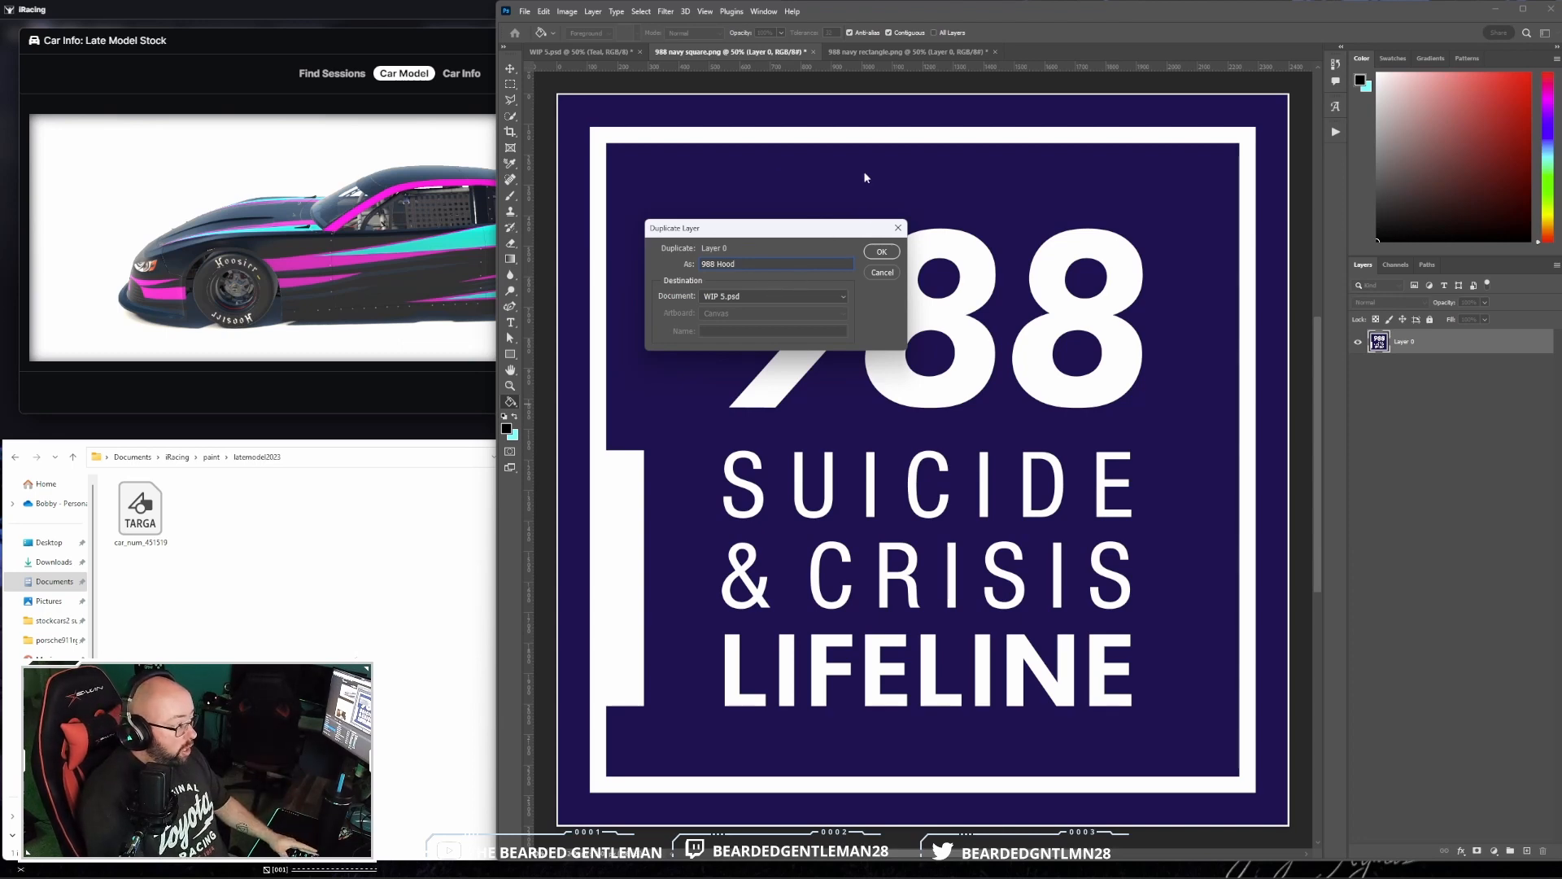
left_click(882, 253)
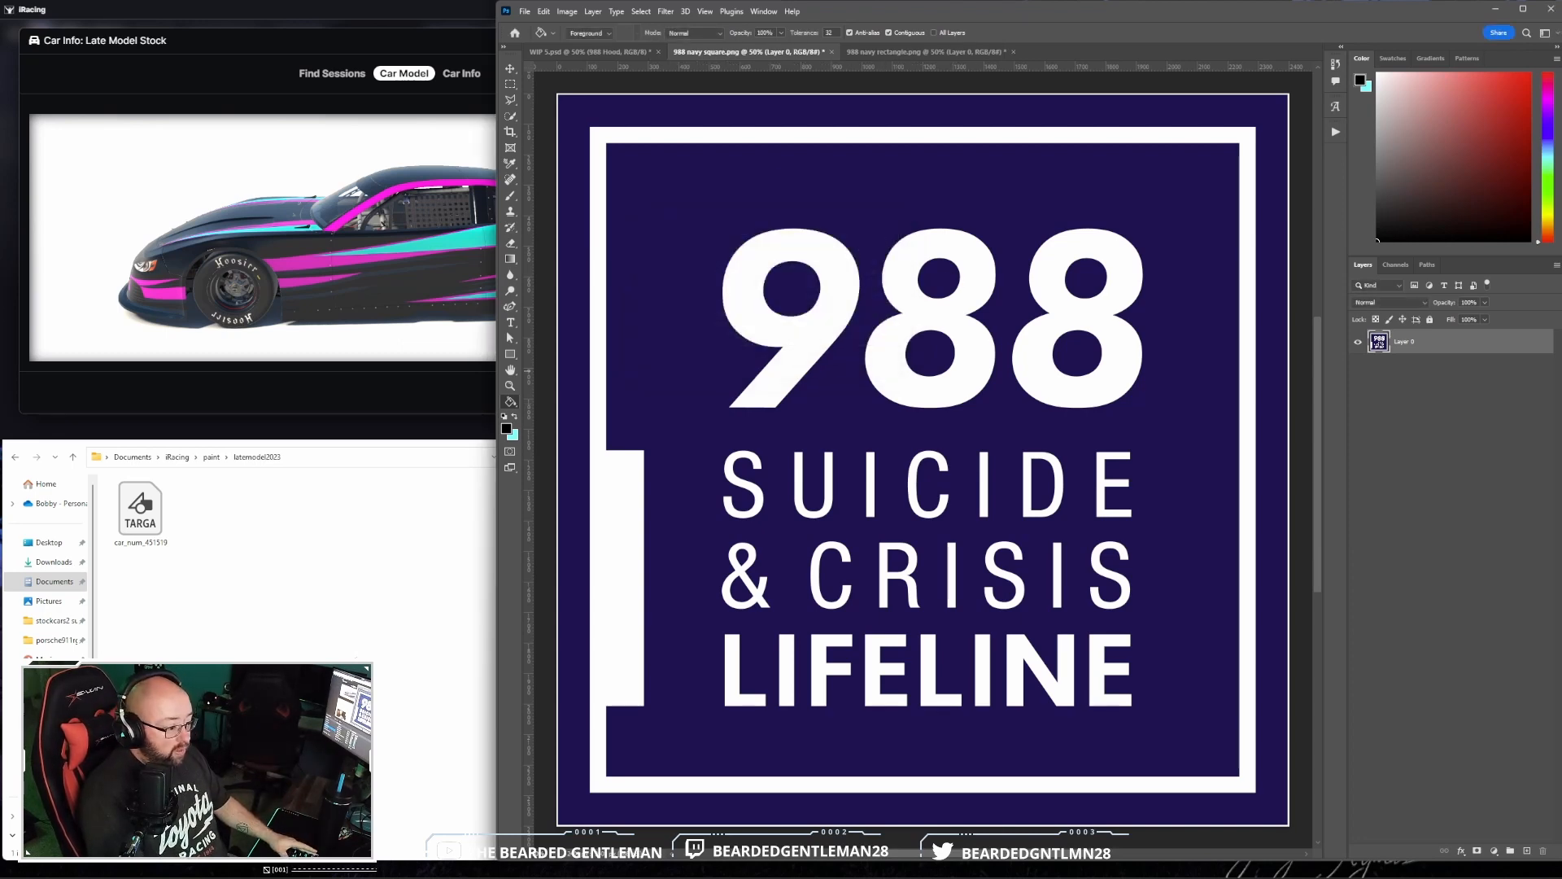
- Duplicate the rectangular 988 logo's layer into the WIP 5.psd document under the name 988 Side
left_click(903, 52)
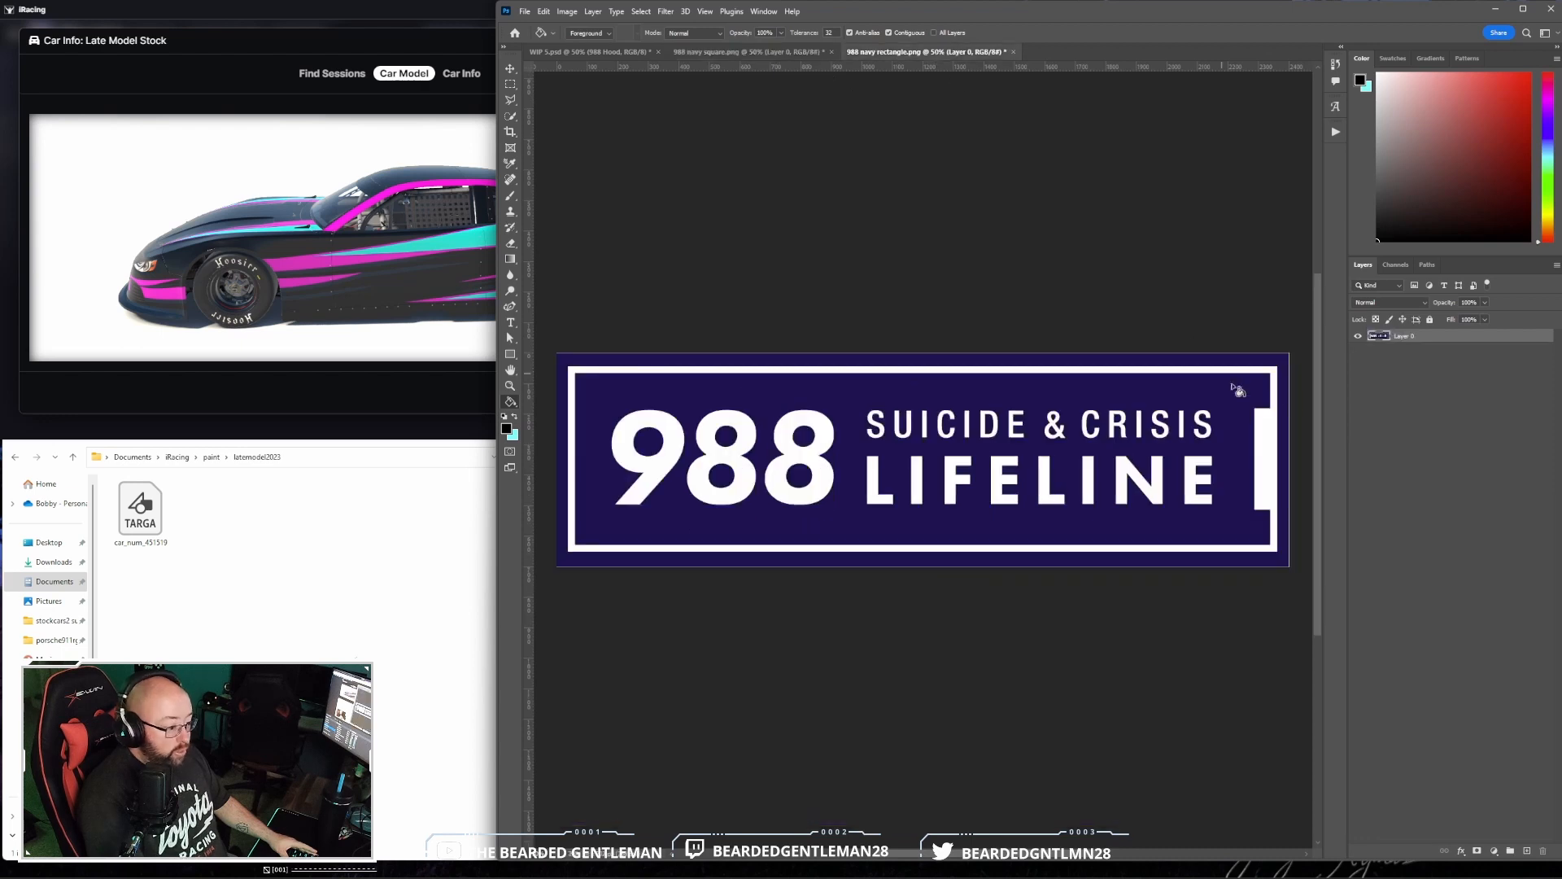
right_click(1466, 344)
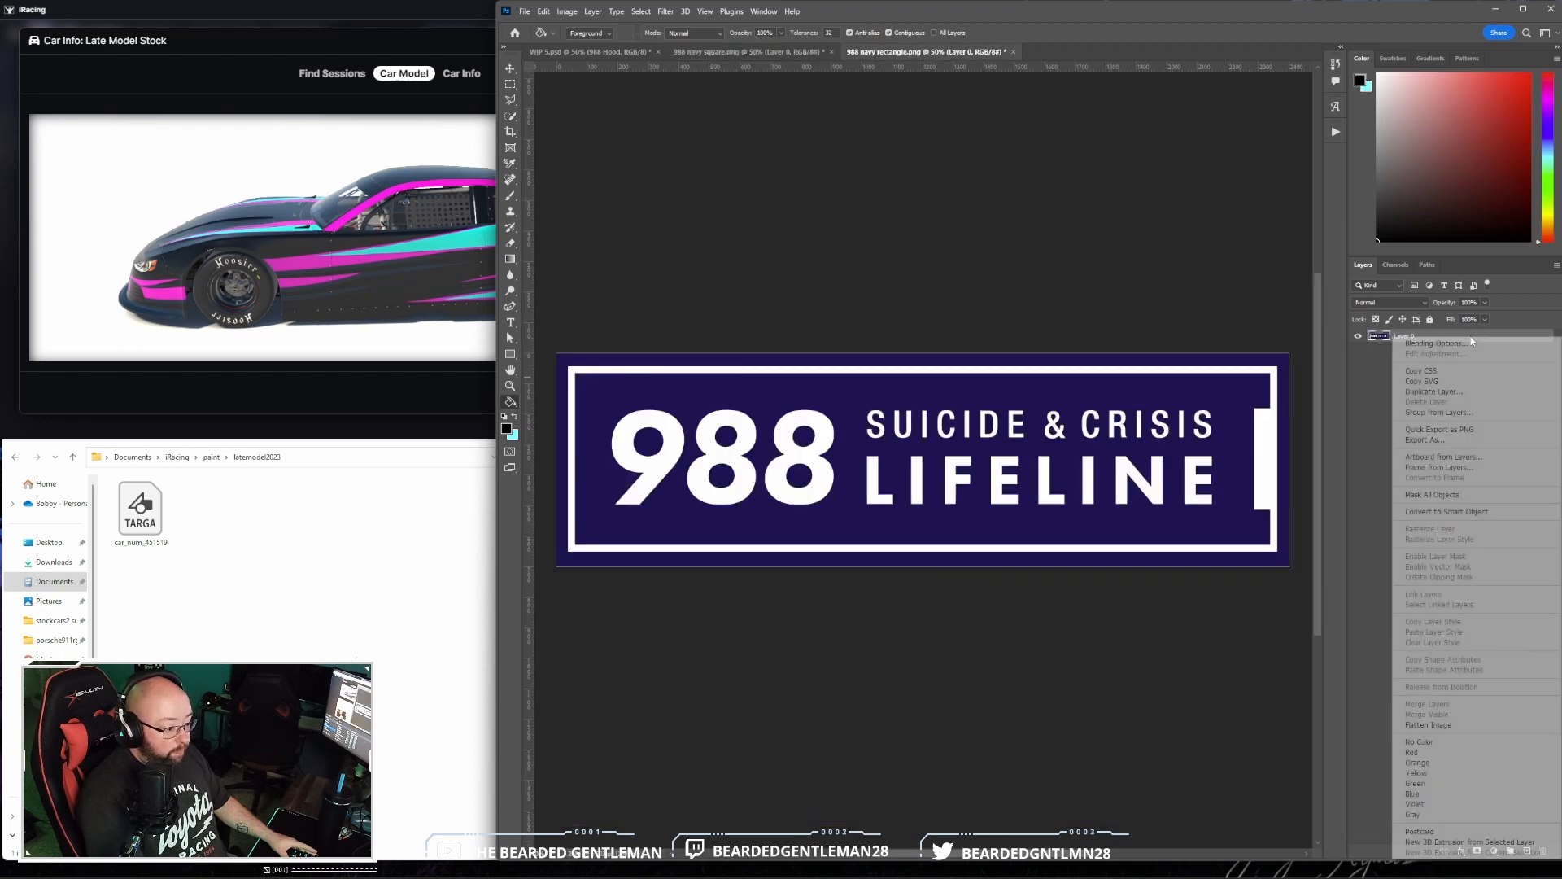
left_click(1477, 397)
left_click(773, 296)
left_click(749, 310)
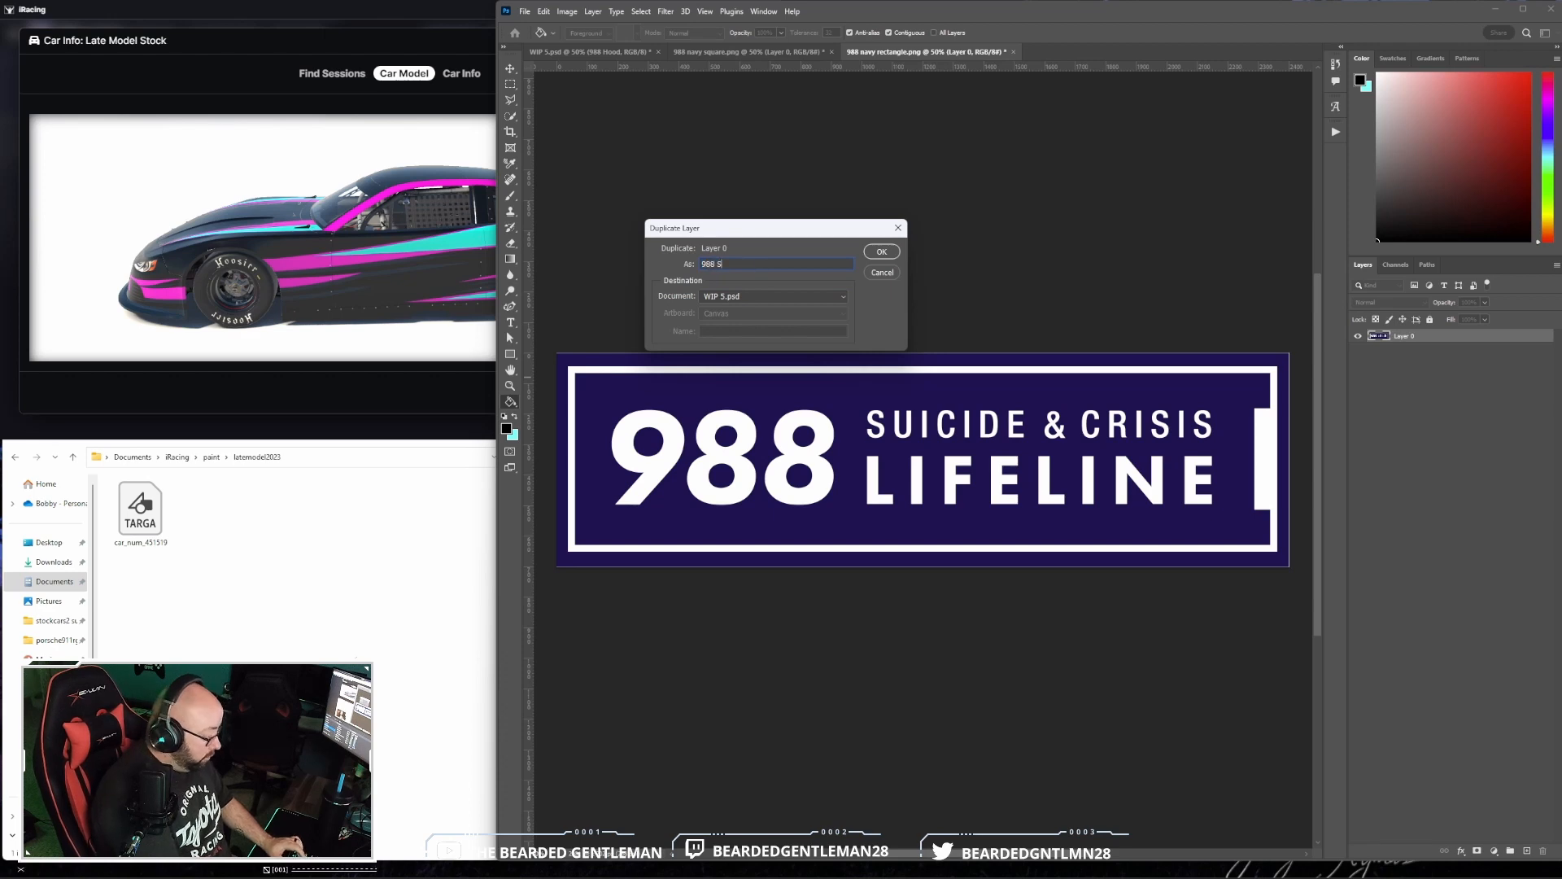
key("Return")
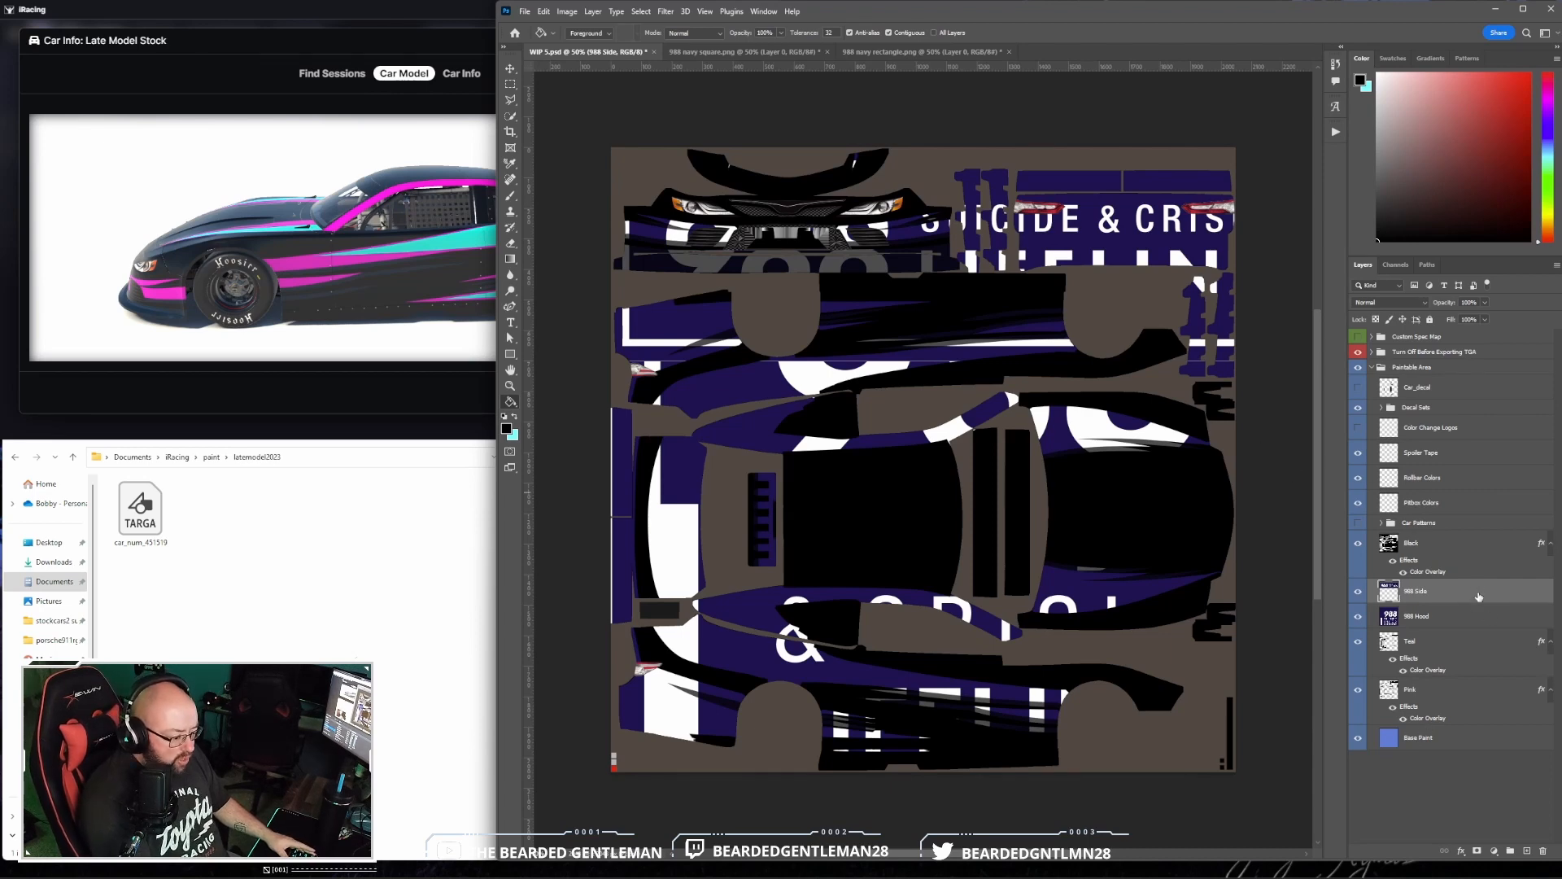
- Move the 988 Side and 988 Hood layers above Decal Sets, and scale the square logo to about 15% on the car's hood
left_click_drag(1479, 597, 1491, 405)
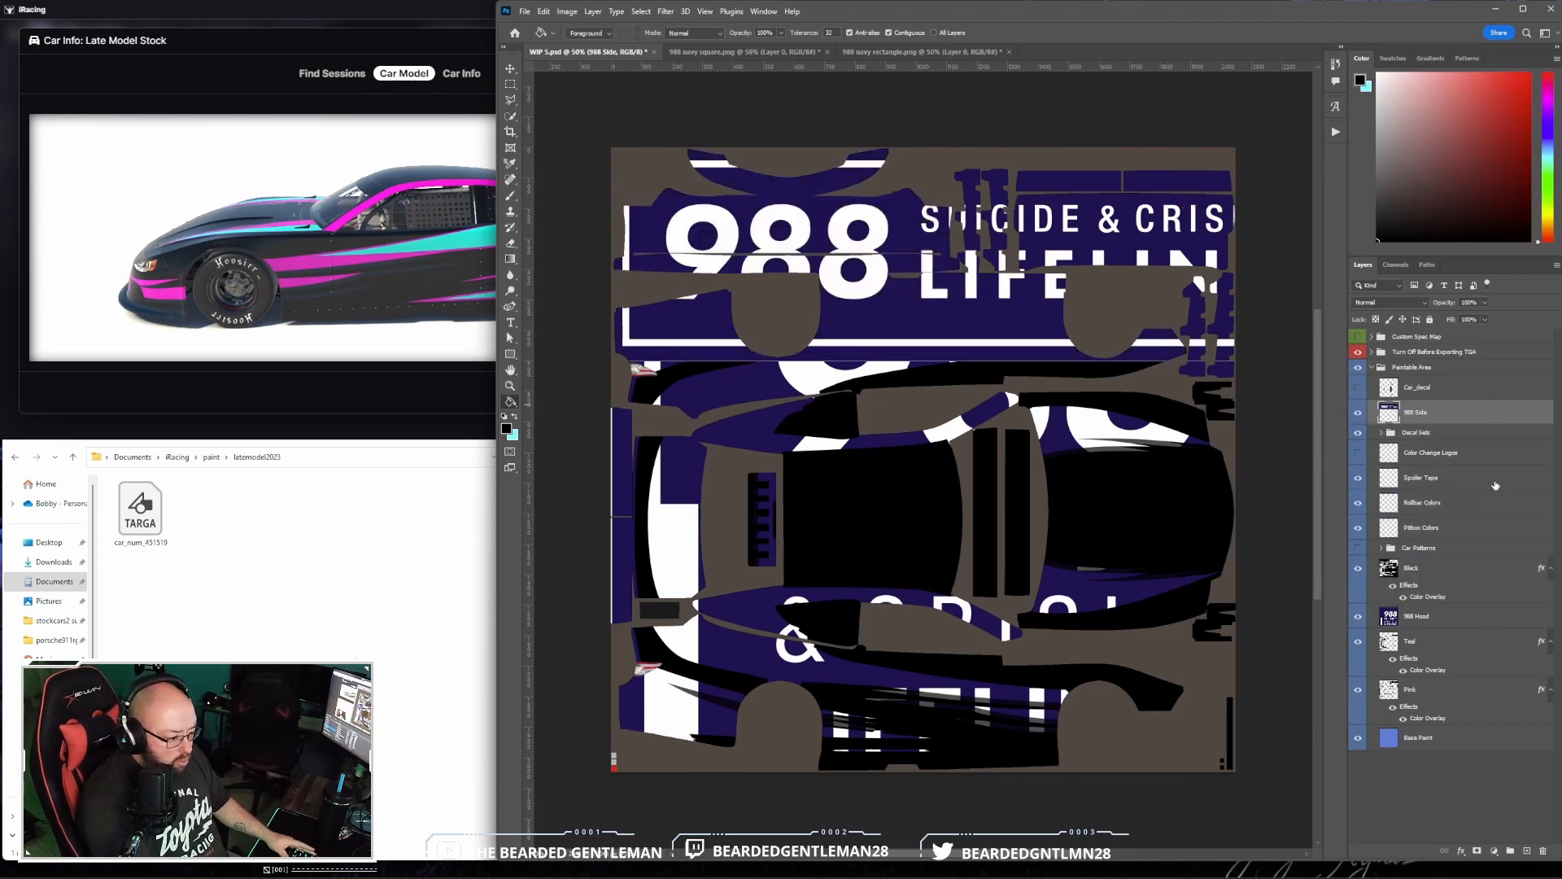
left_click_drag(1467, 619, 1463, 429)
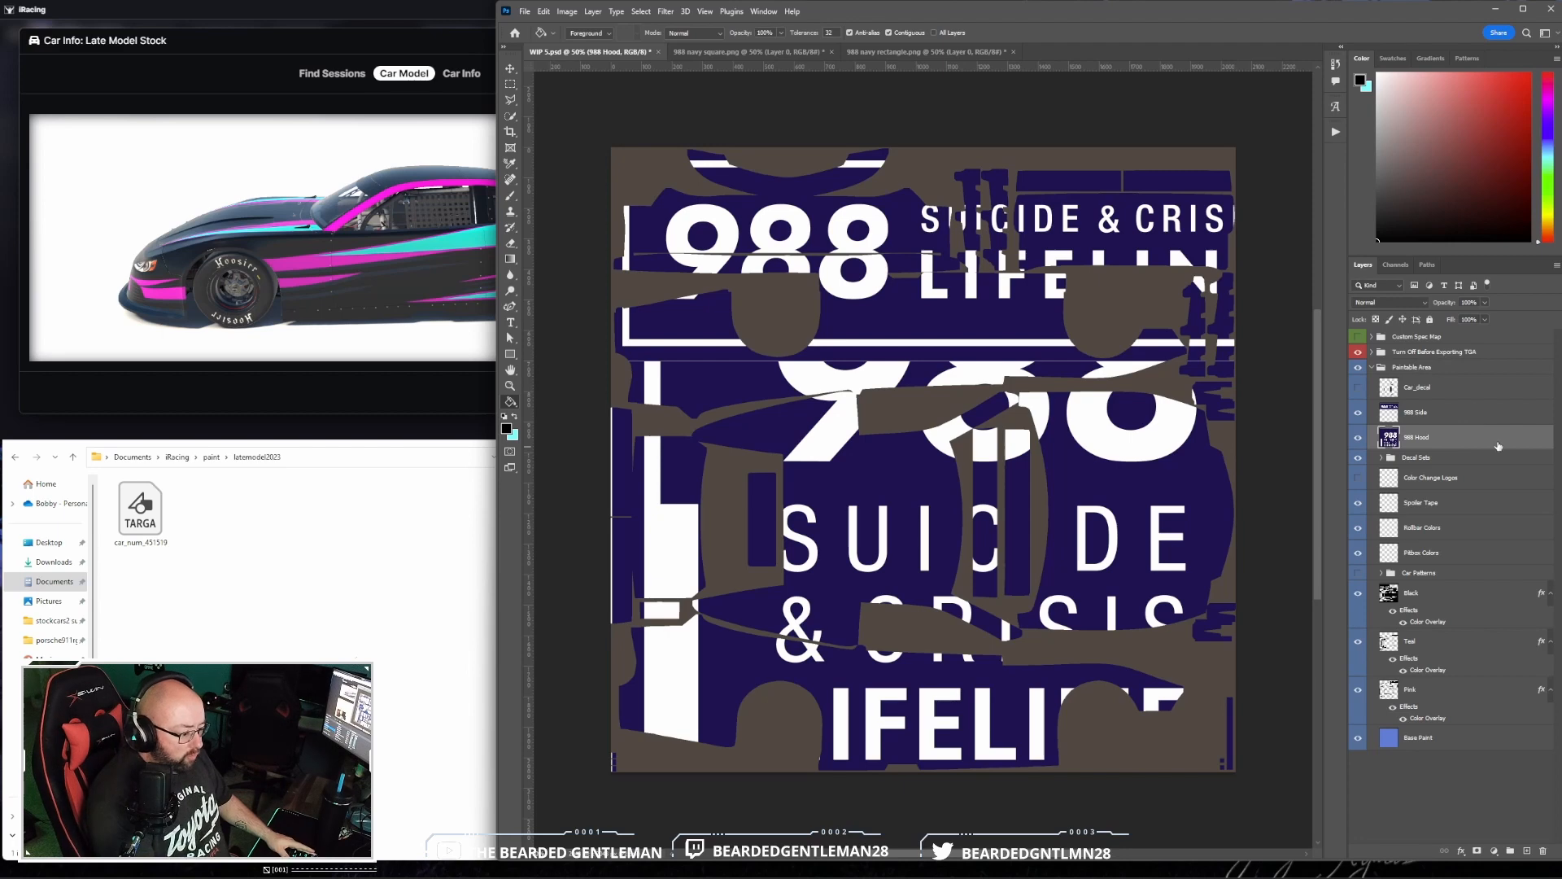
left_click(543, 11)
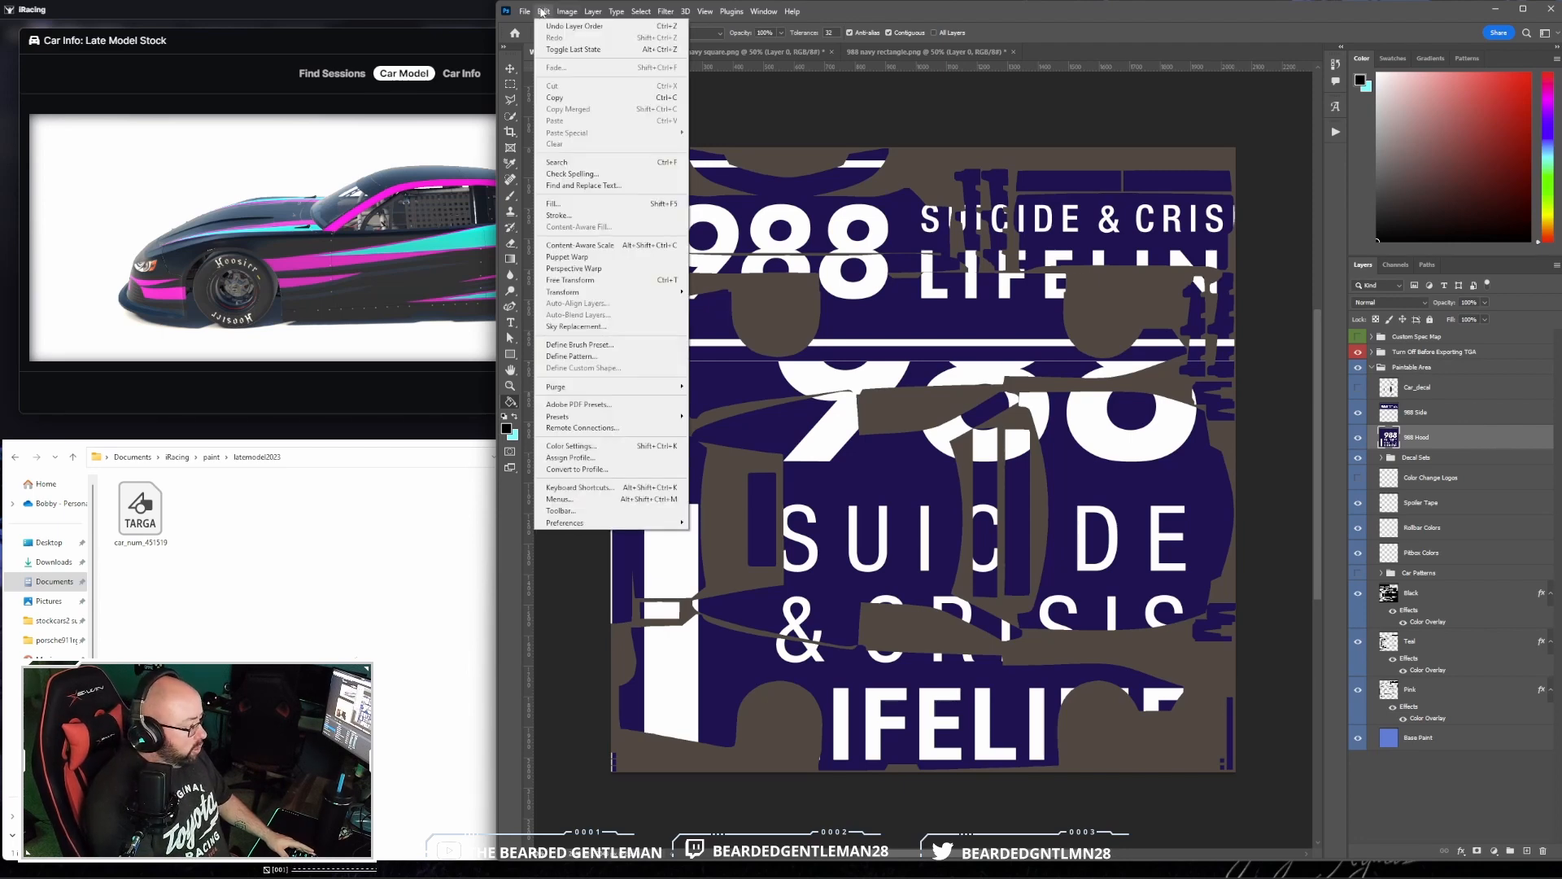
mouse_move(618, 291)
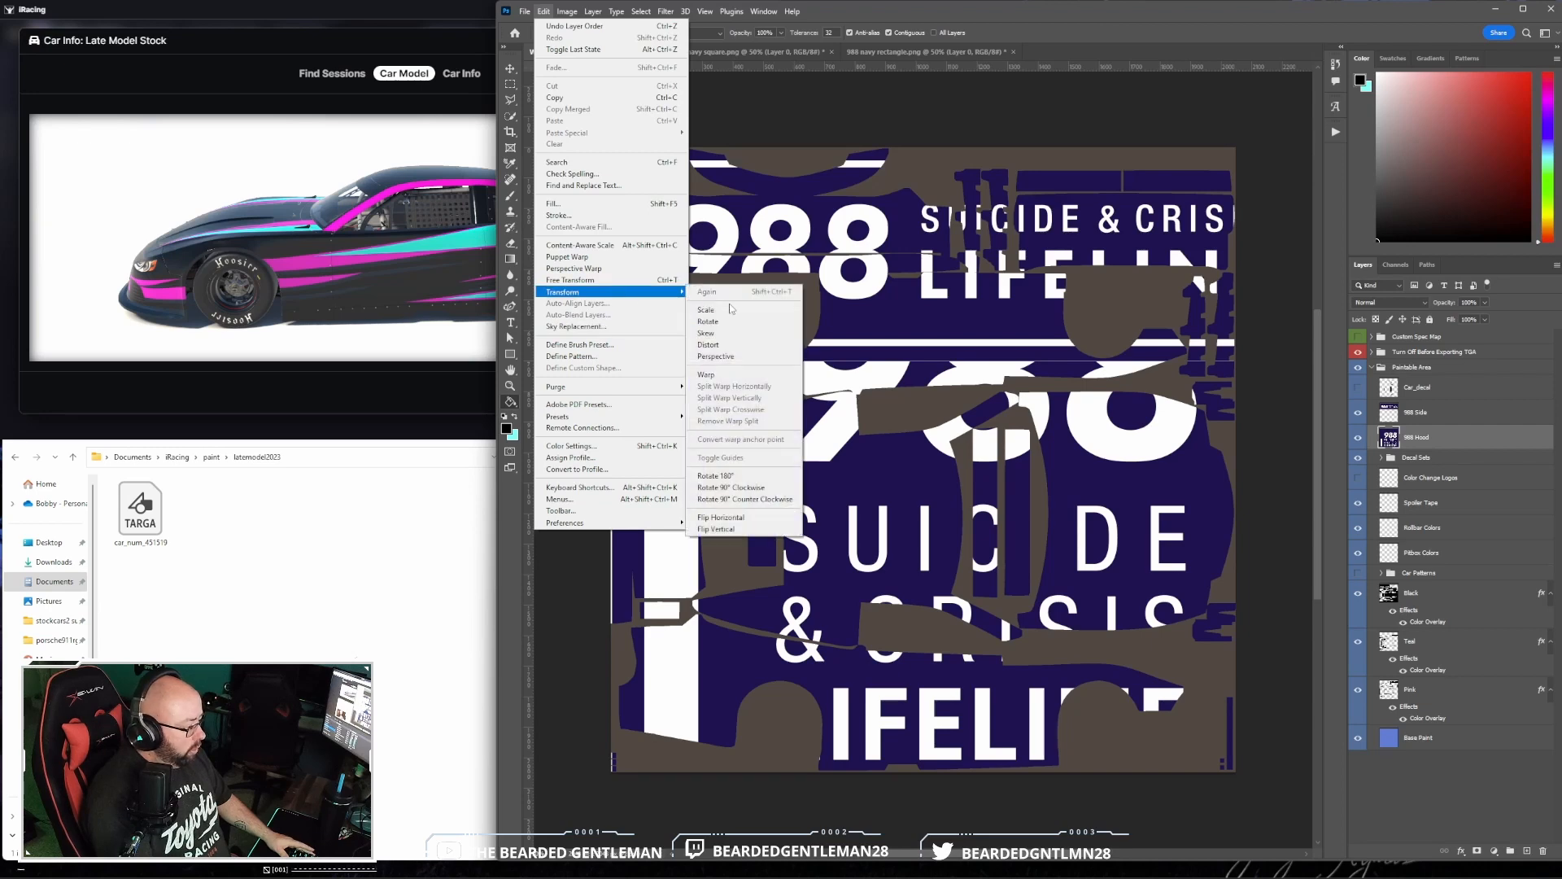
left_click(716, 309)
left_click_drag(611, 147, 1105, 452)
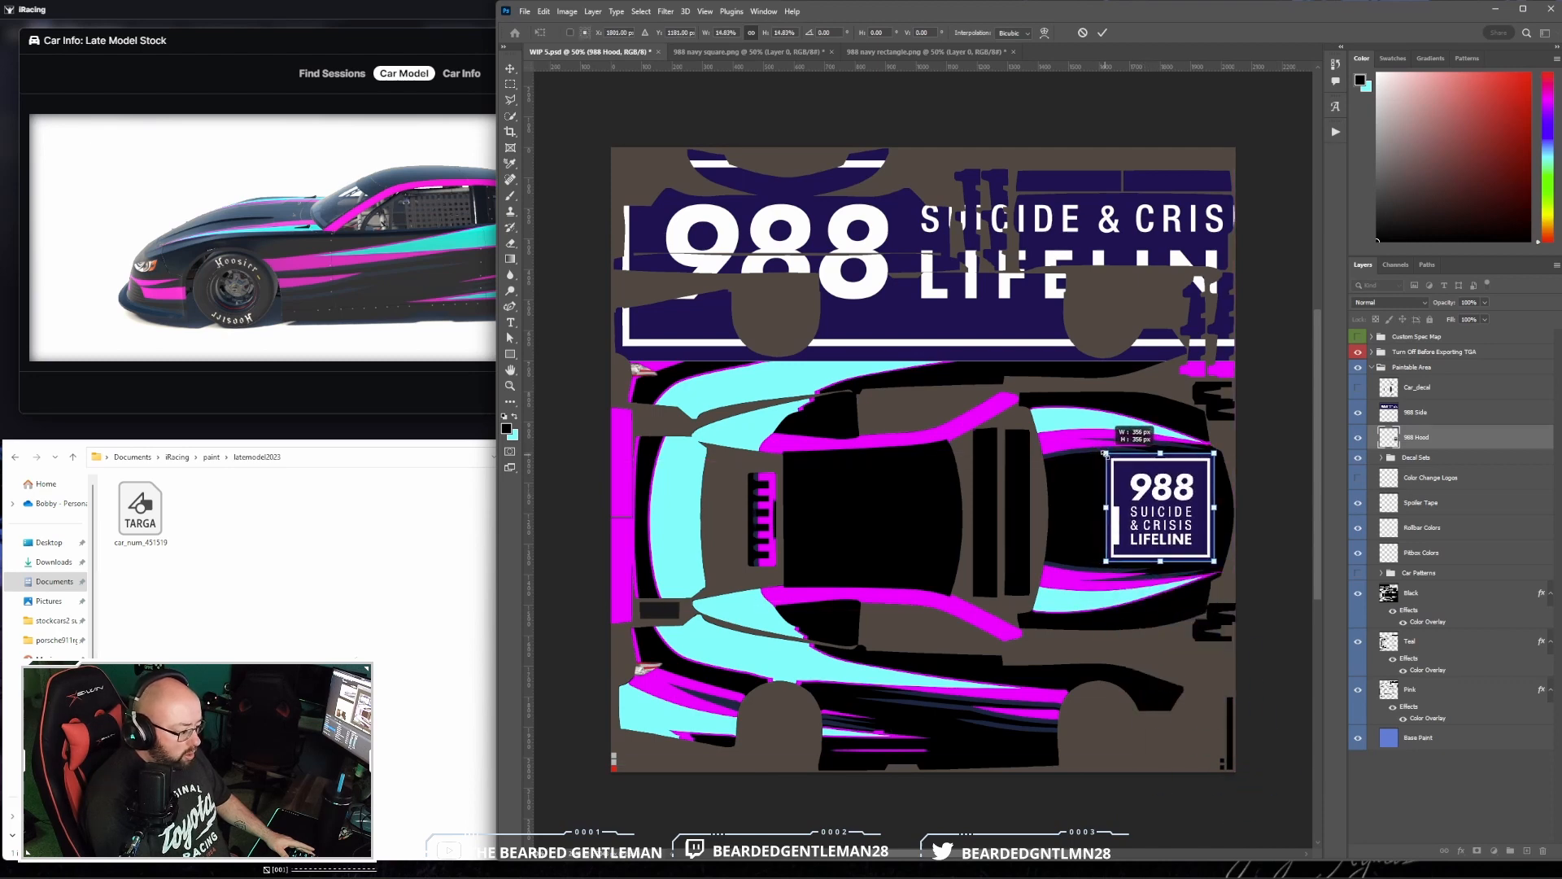
left_click(1104, 33)
- Try filling the hood logo's navy background with black using the Paint Bucket, and undo the fill
key("g")
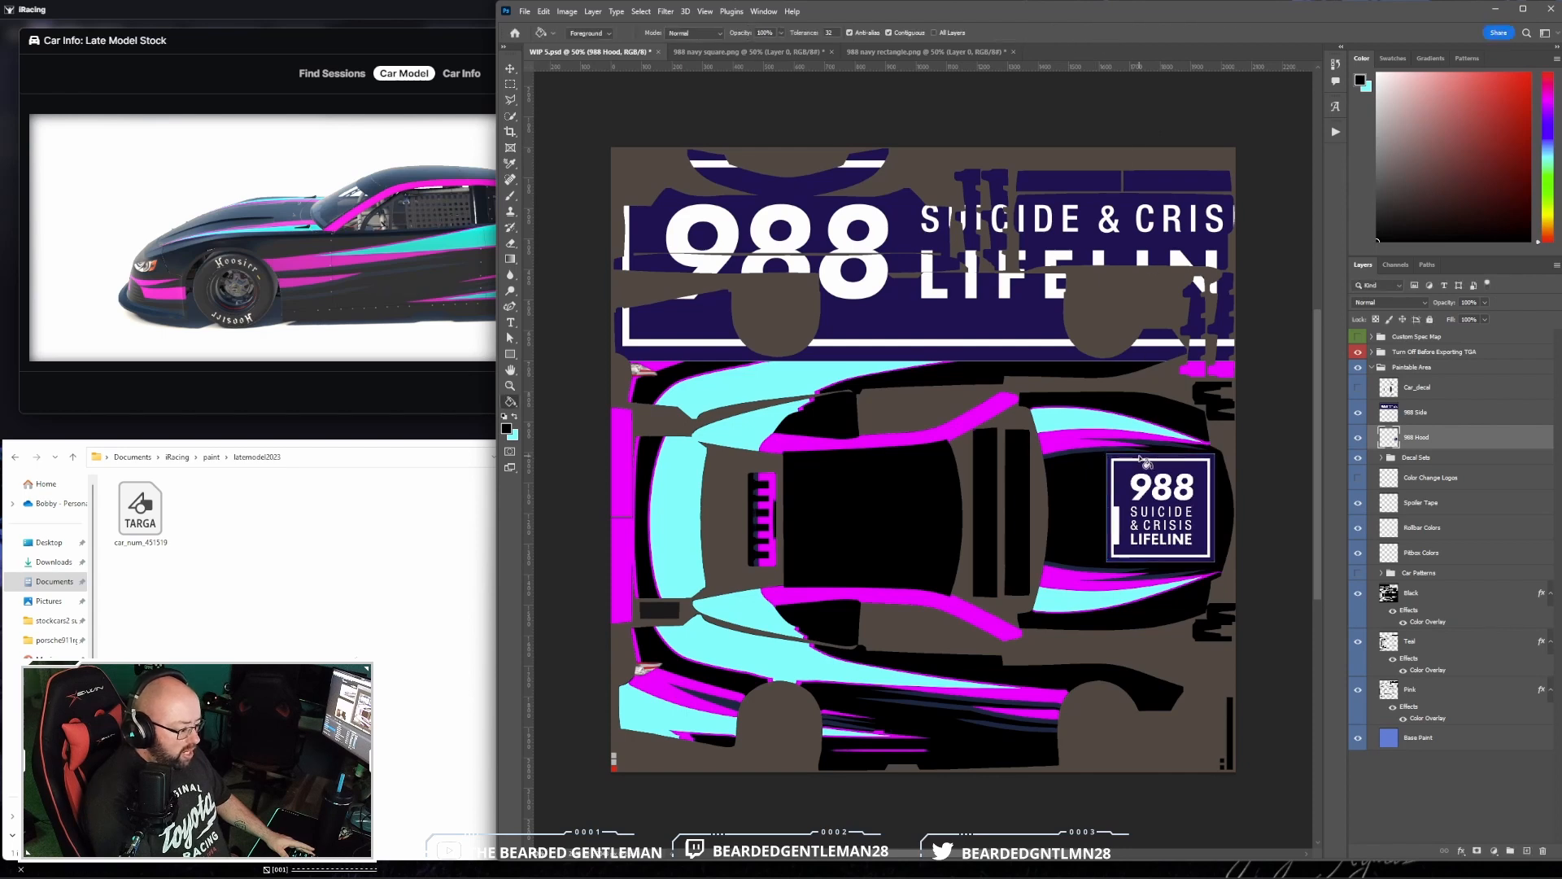
left_click(1172, 525)
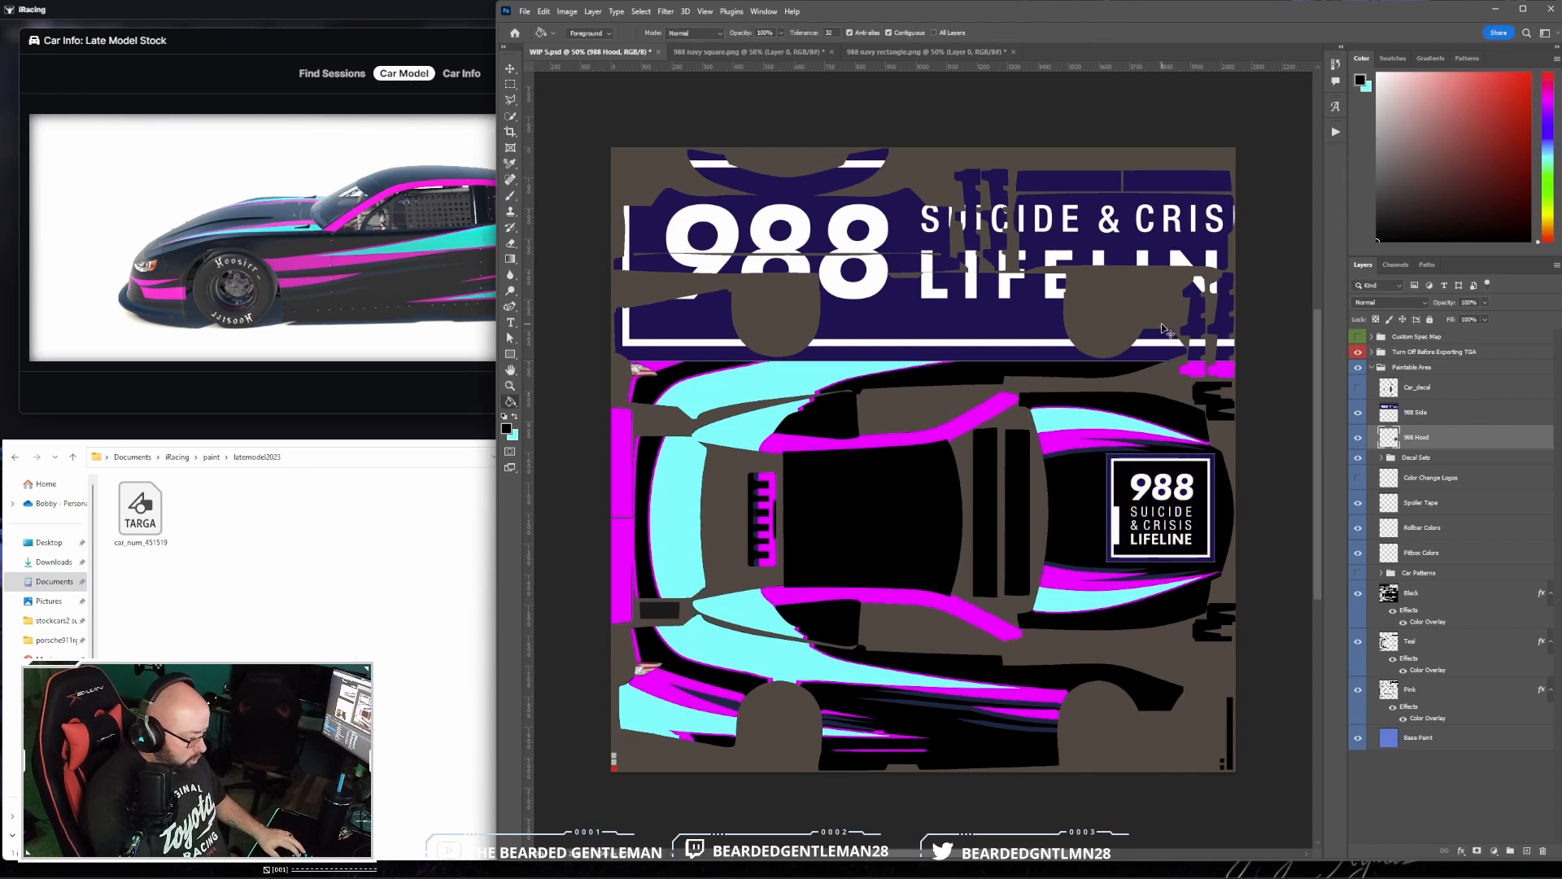
key("ctrl+z")
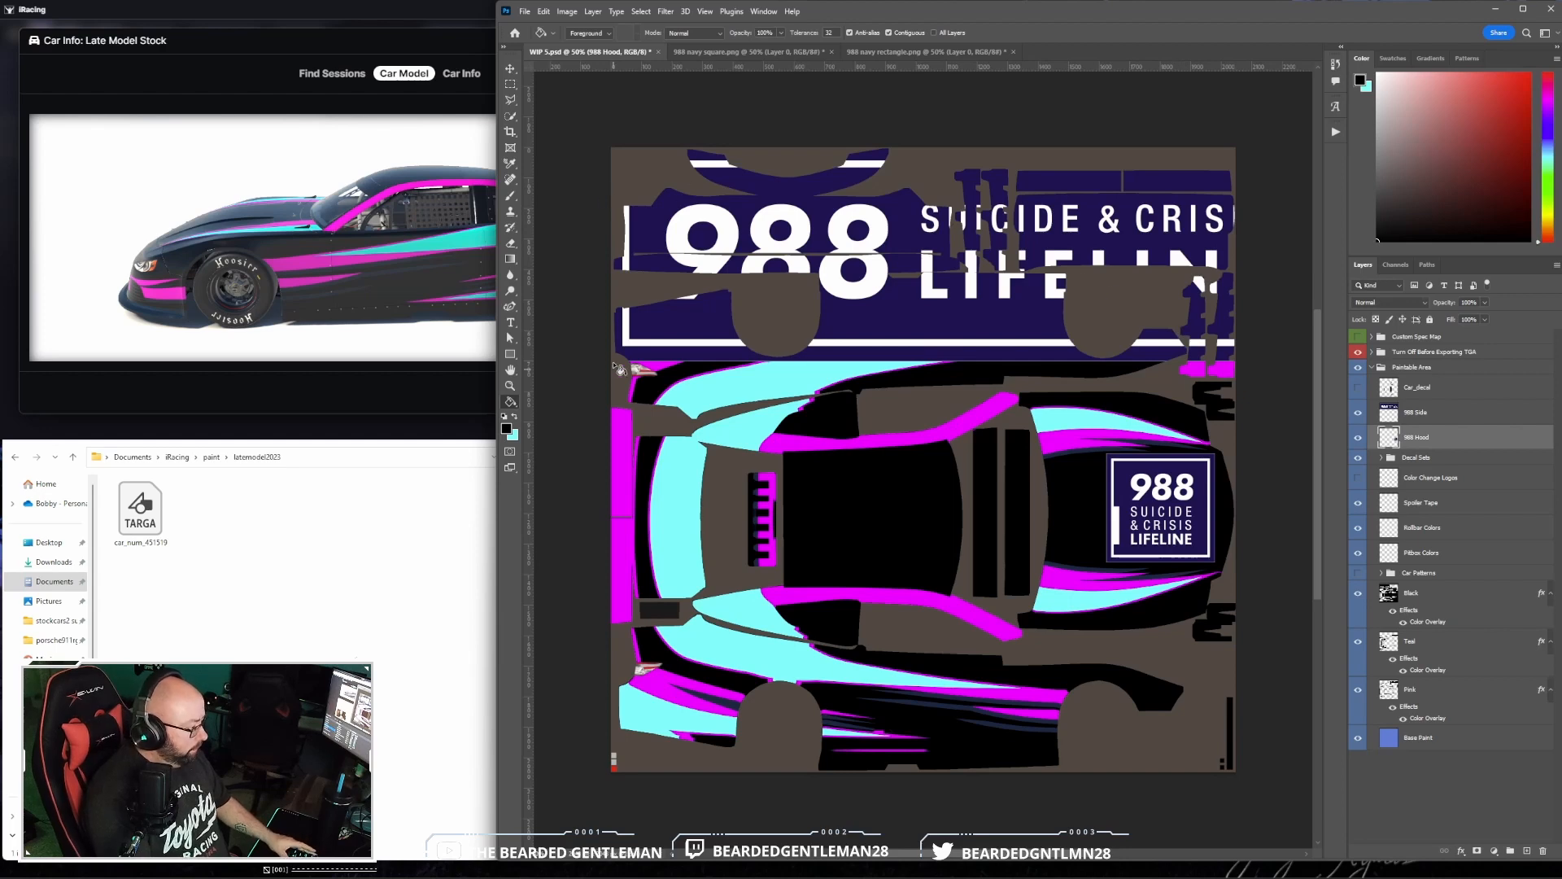
- Nudge the square 988 logo into position on the hood and rotate it 90° counter clockwise
left_click(511, 70)
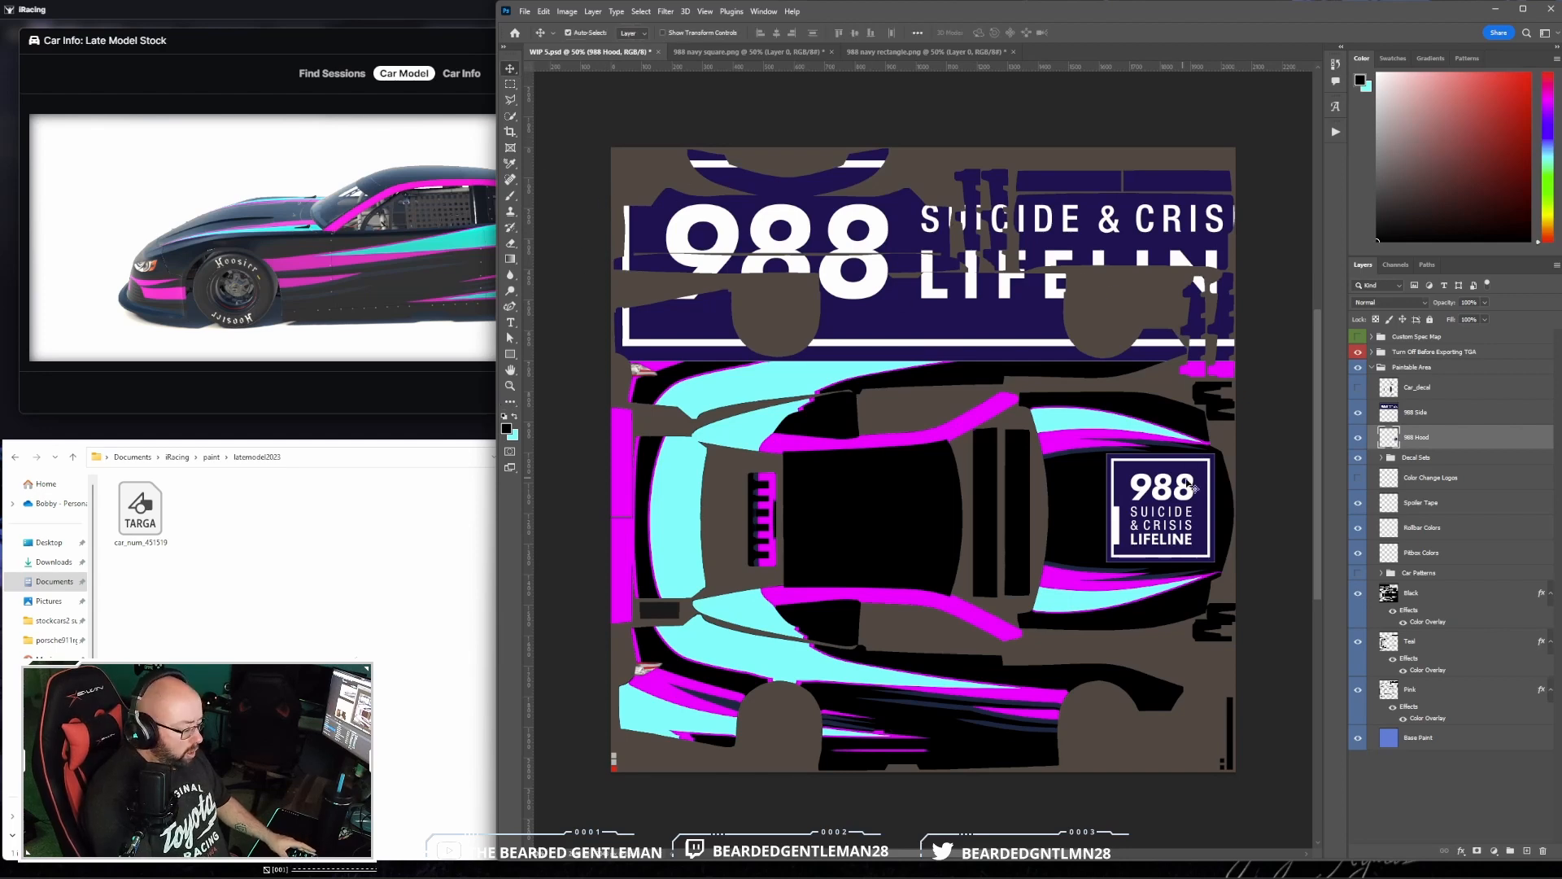
mouse_move(1170, 514)
left_mouse_down()
mouse_move(1151, 513)
mouse_move(1138, 454)
mouse_move(1157, 517)
mouse_move(1137, 518)
mouse_move(1152, 516)
left_mouse_up()
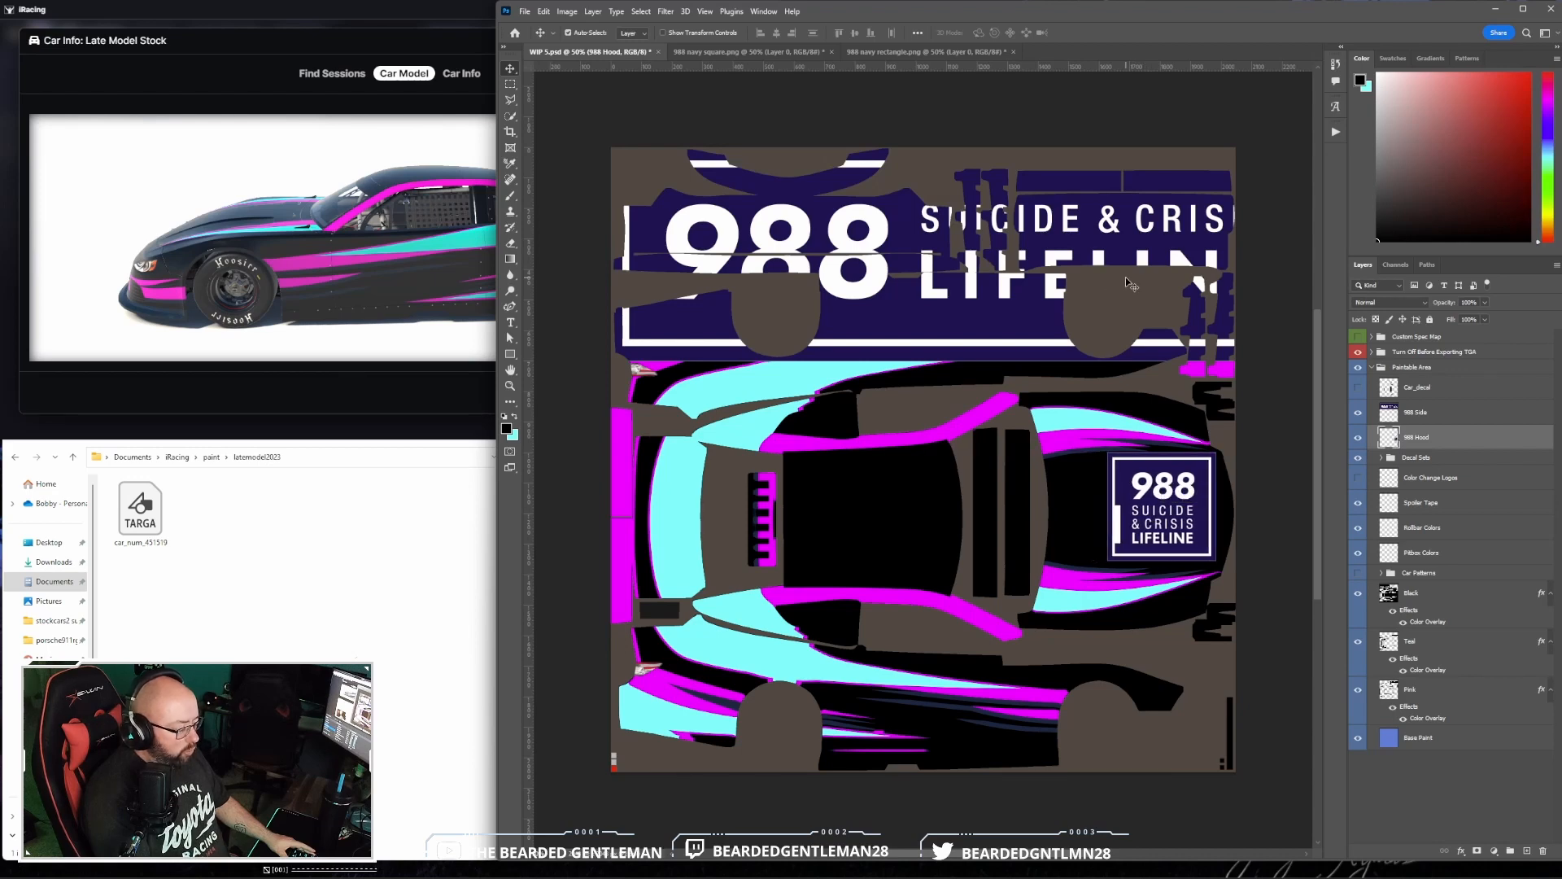
left_click(549, 13)
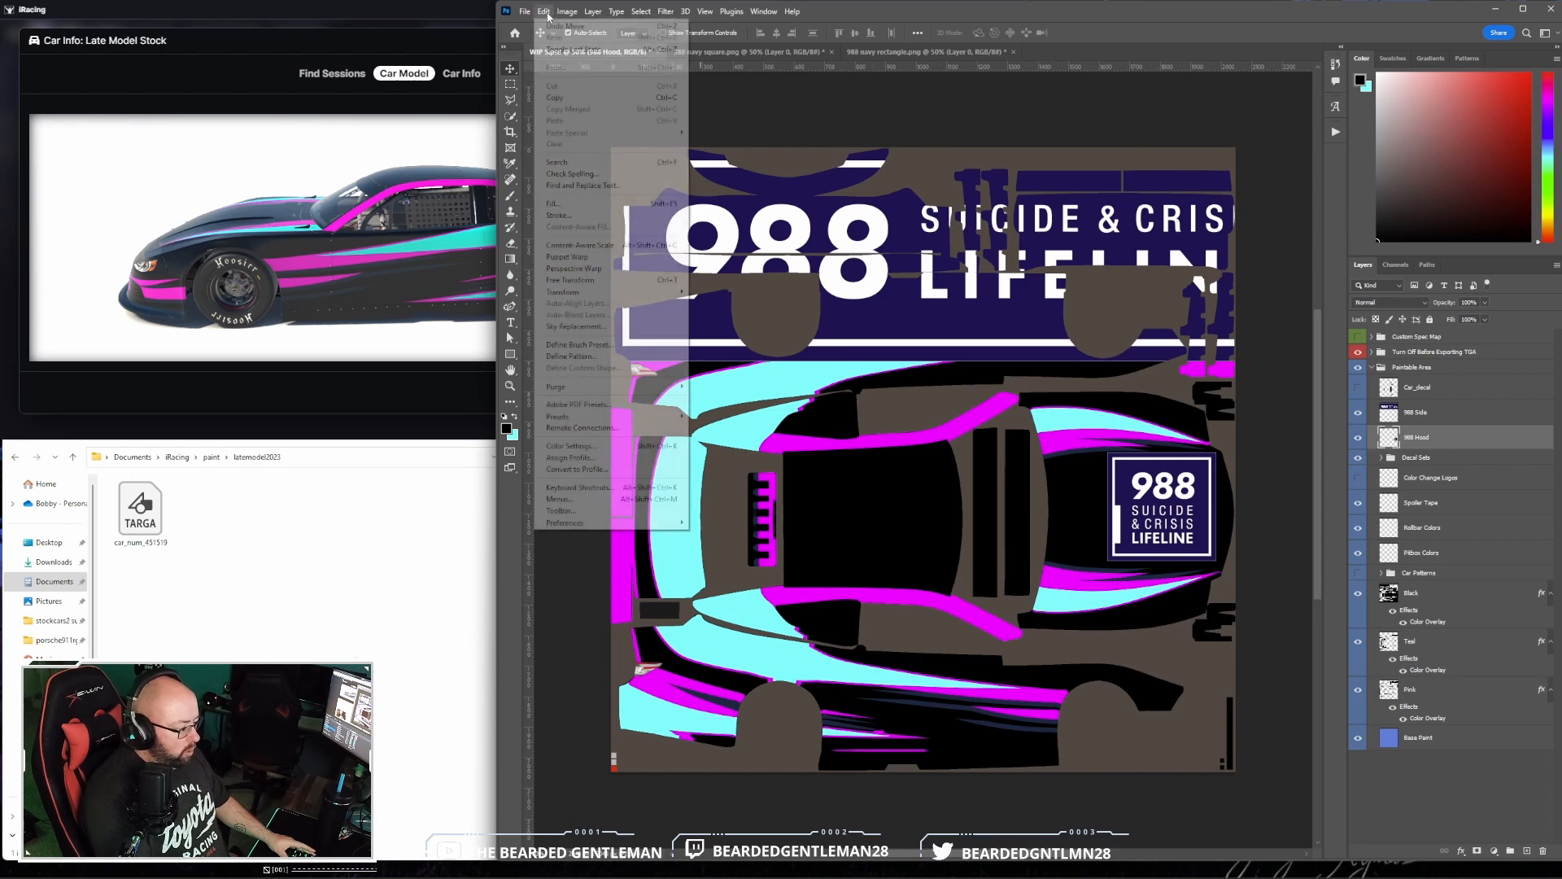
mouse_move(625, 293)
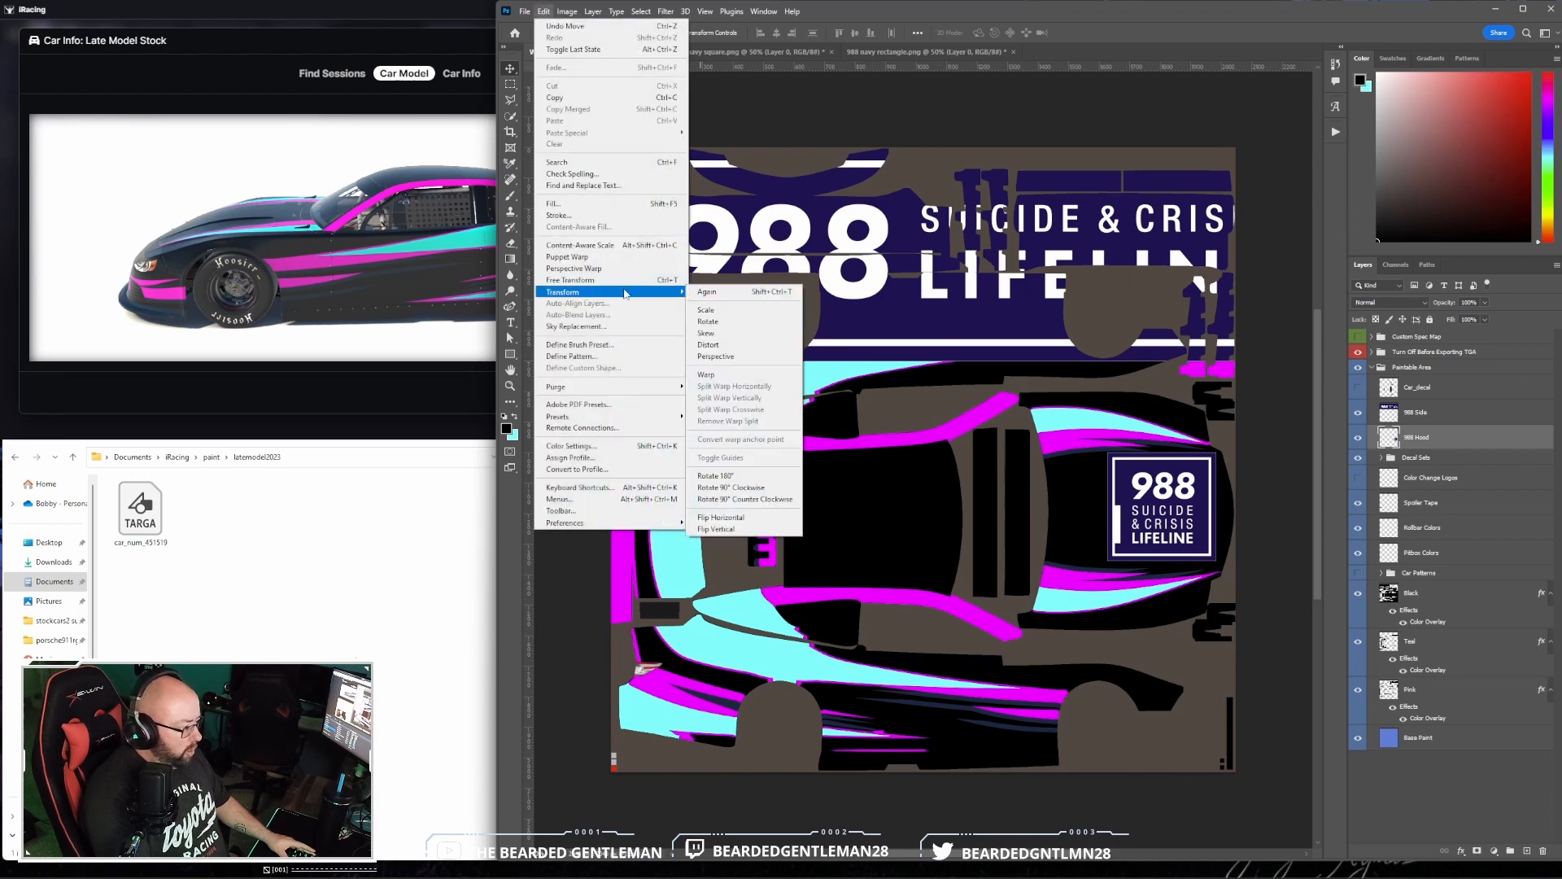
left_click(756, 498)
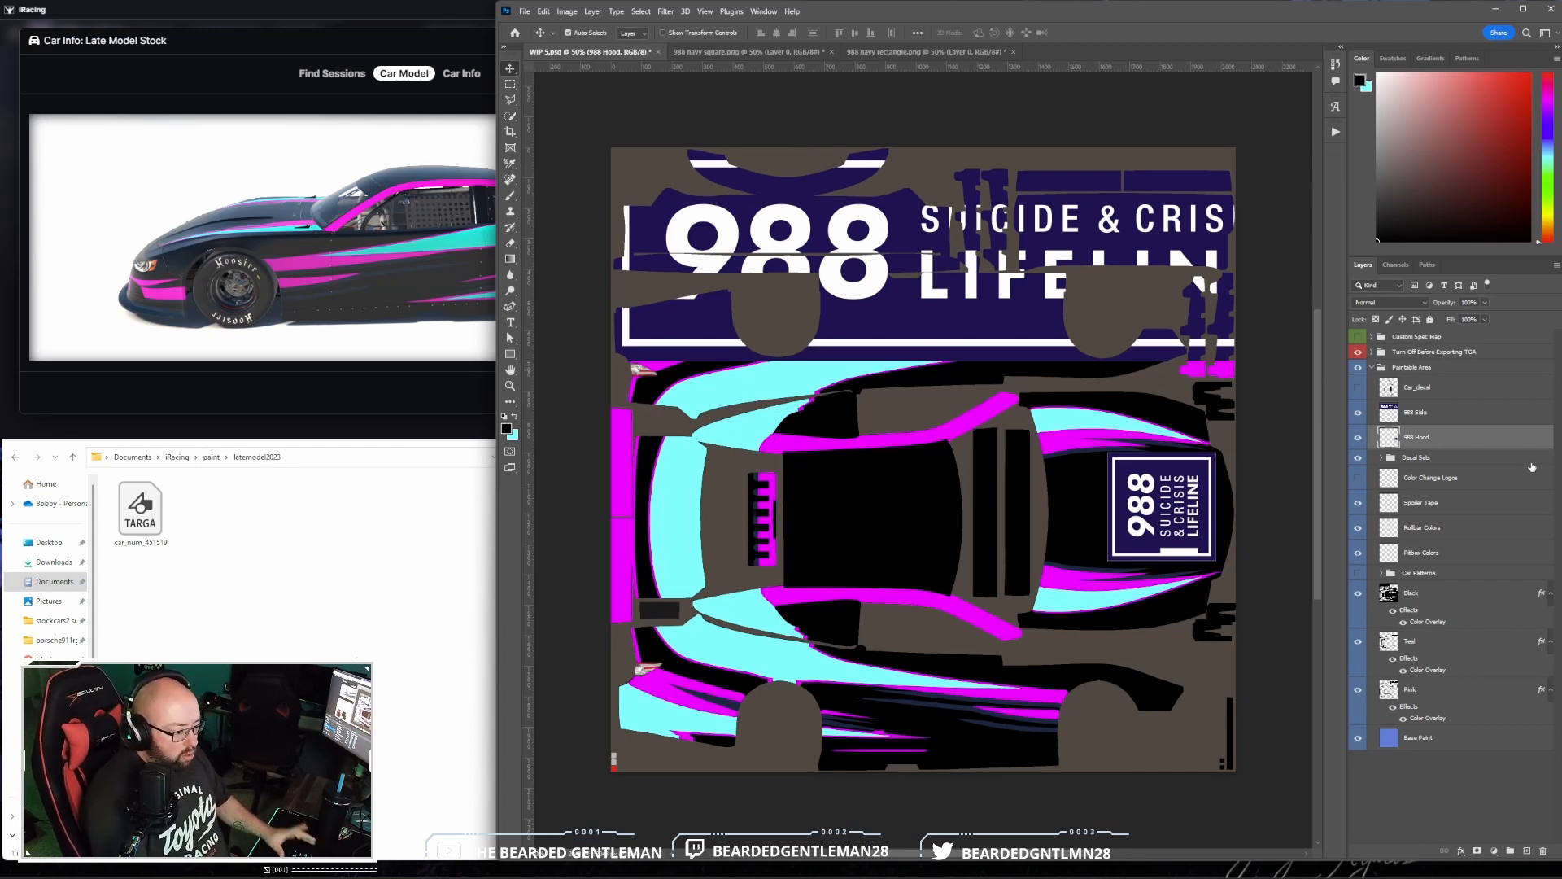
- Scale the 988 Side logo to about 16% and place it on the lower side panel above the rear wheel opening
left_click(1482, 413)
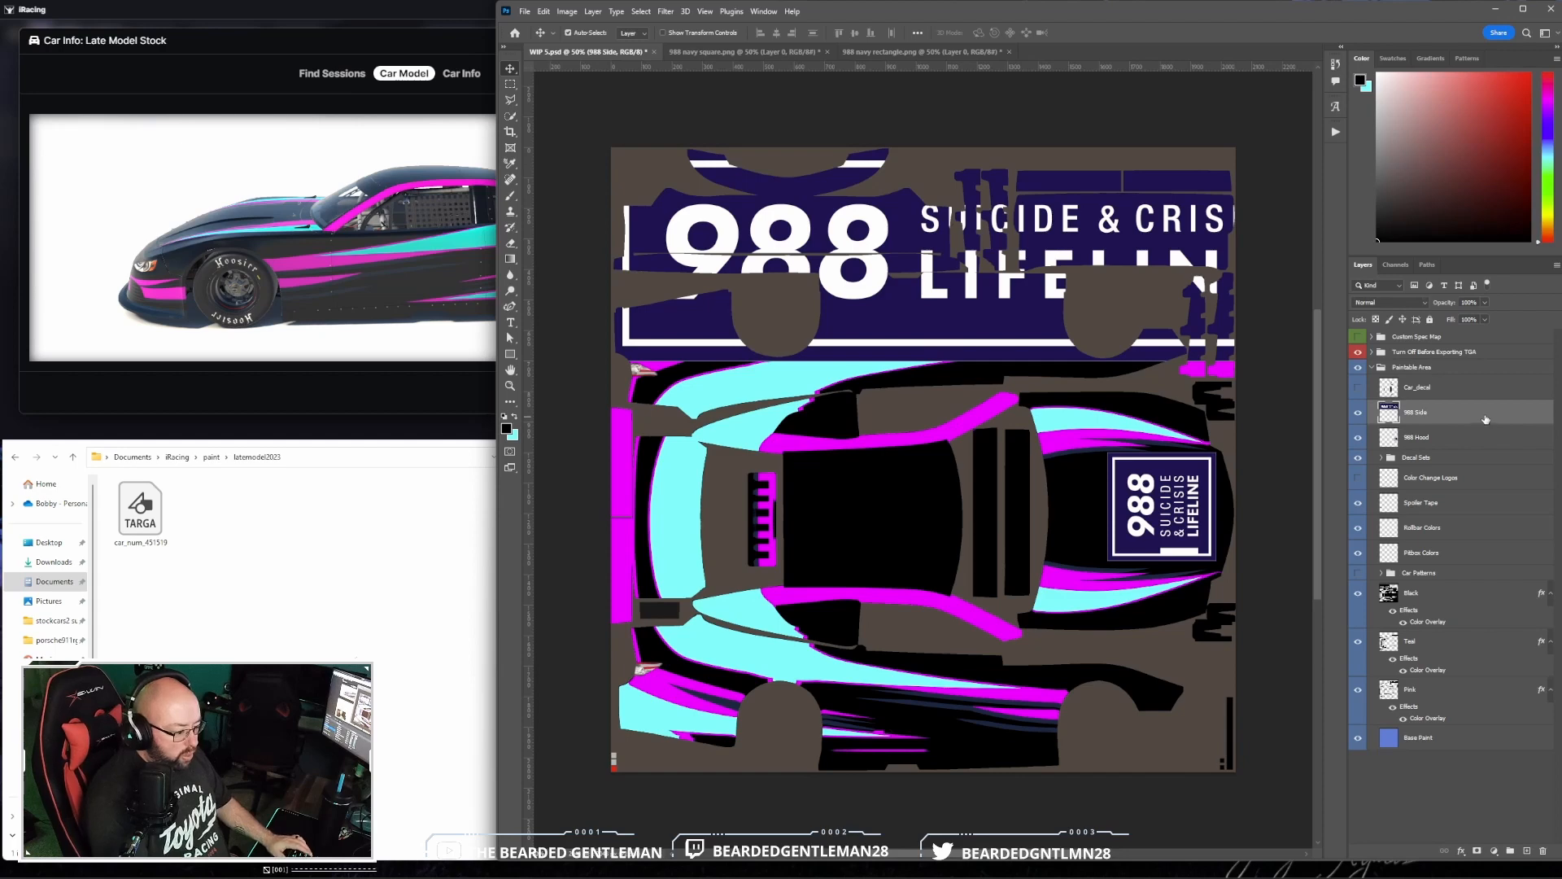
left_click(526, 11)
mouse_move(542, 11)
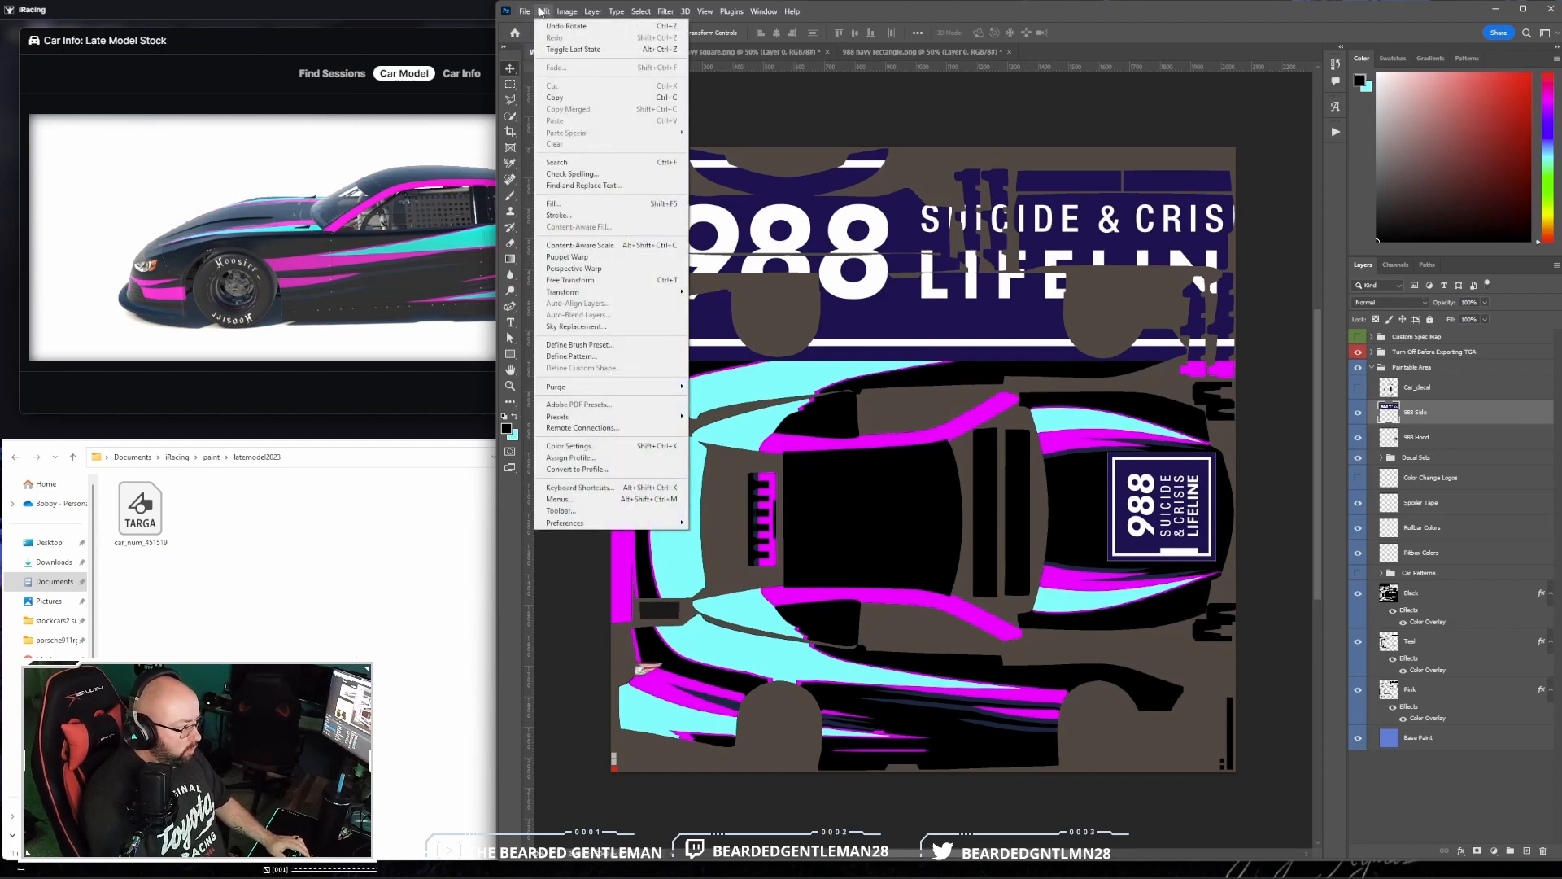
mouse_move(643, 291)
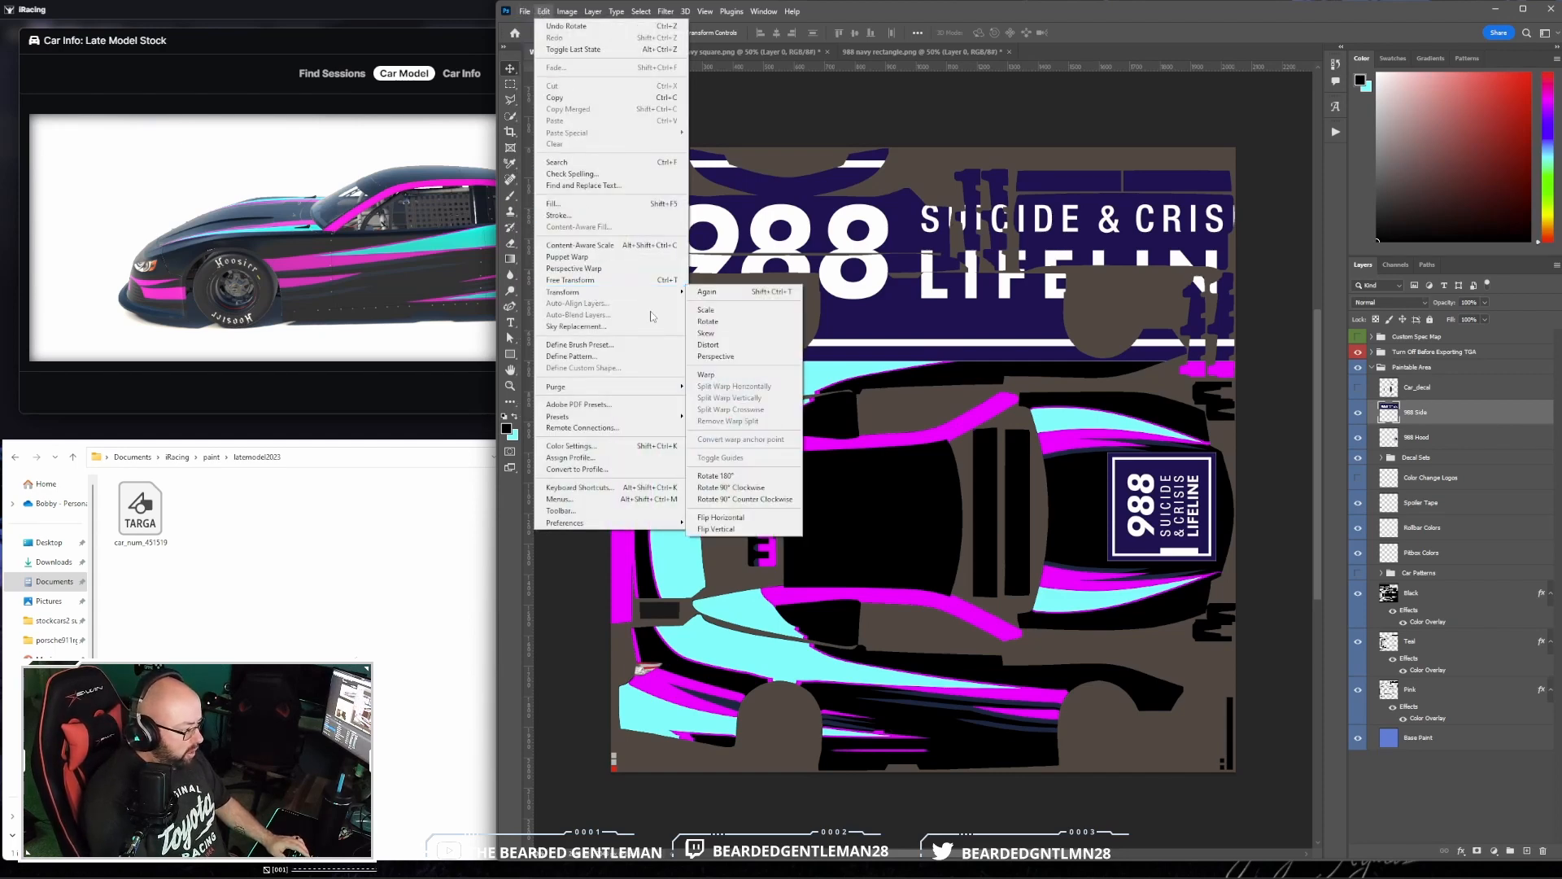
left_click(701, 310)
left_click_drag(611, 147, 615, 149)
left_click_drag(615, 149, 1065, 279)
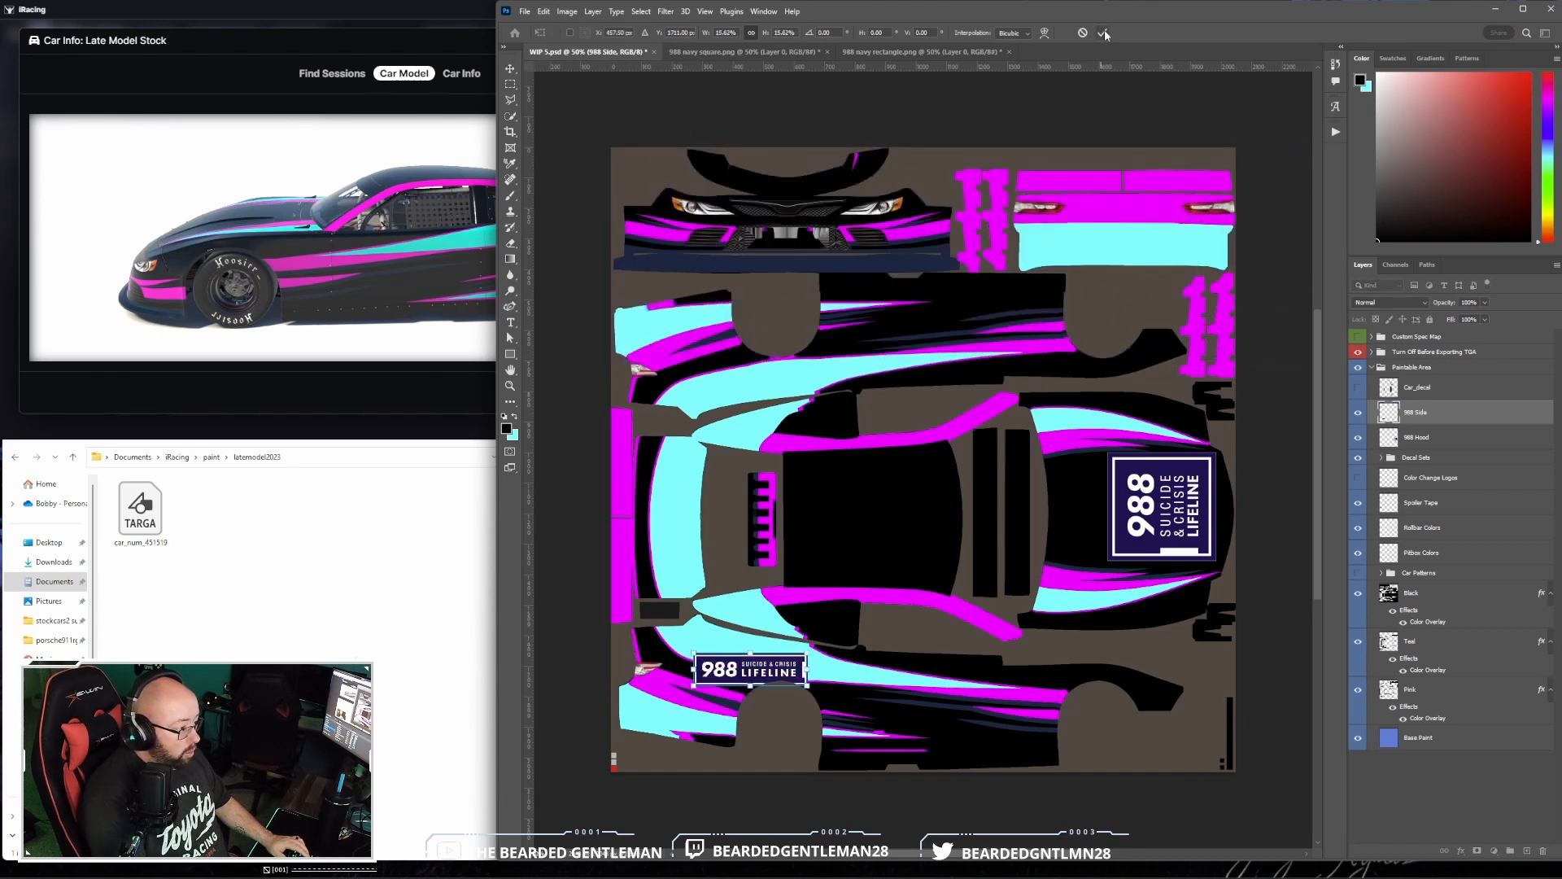
left_click(1102, 32)
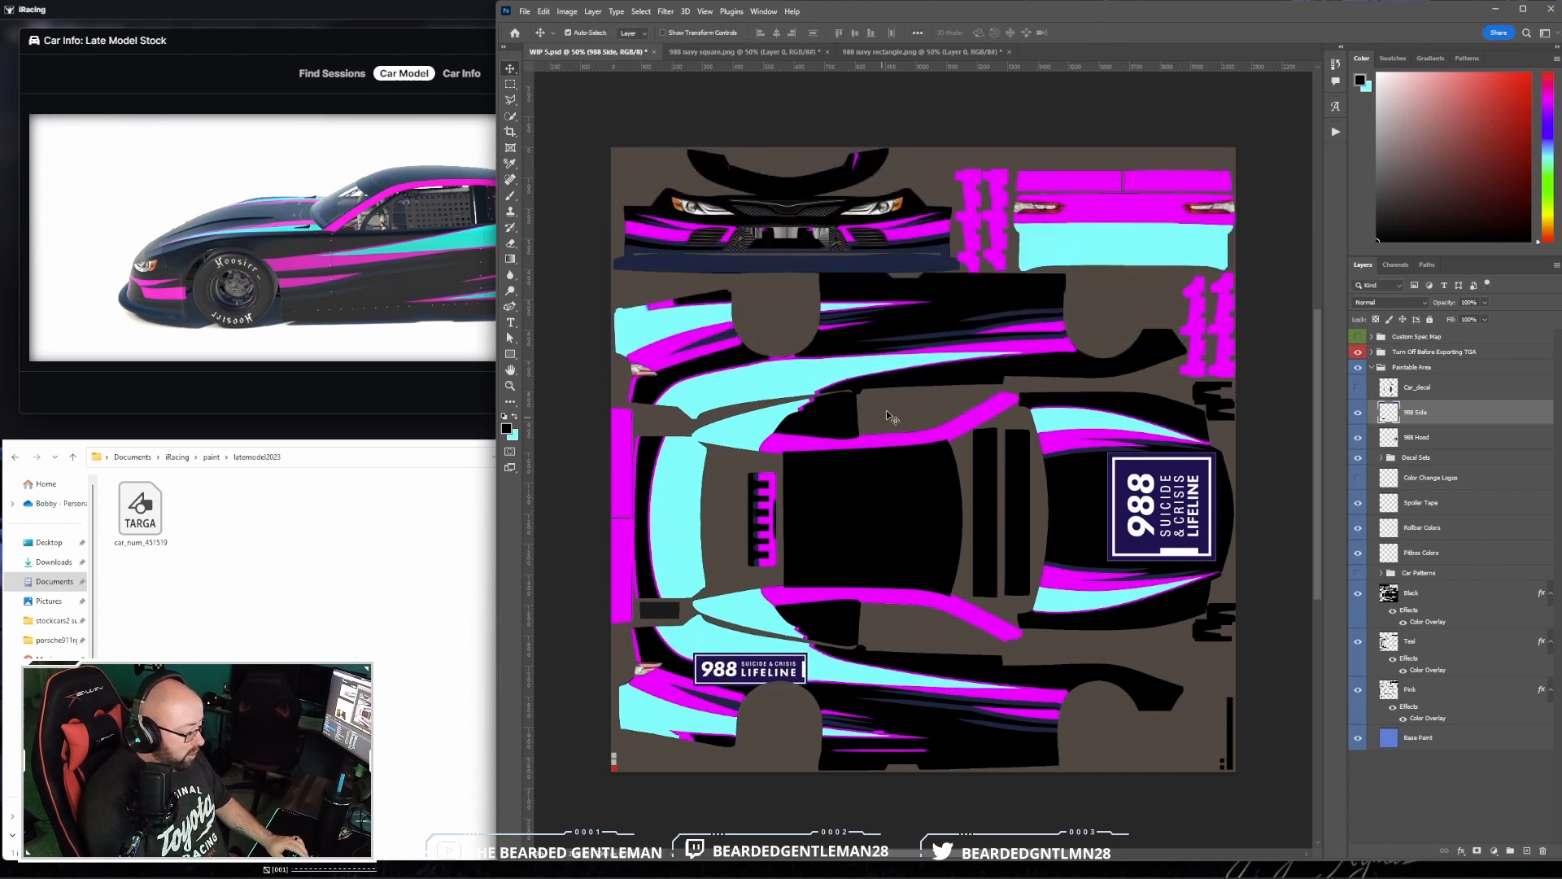
- Widen the 988 Side logo toward the front of the car with the Distort transform
left_click(543, 11)
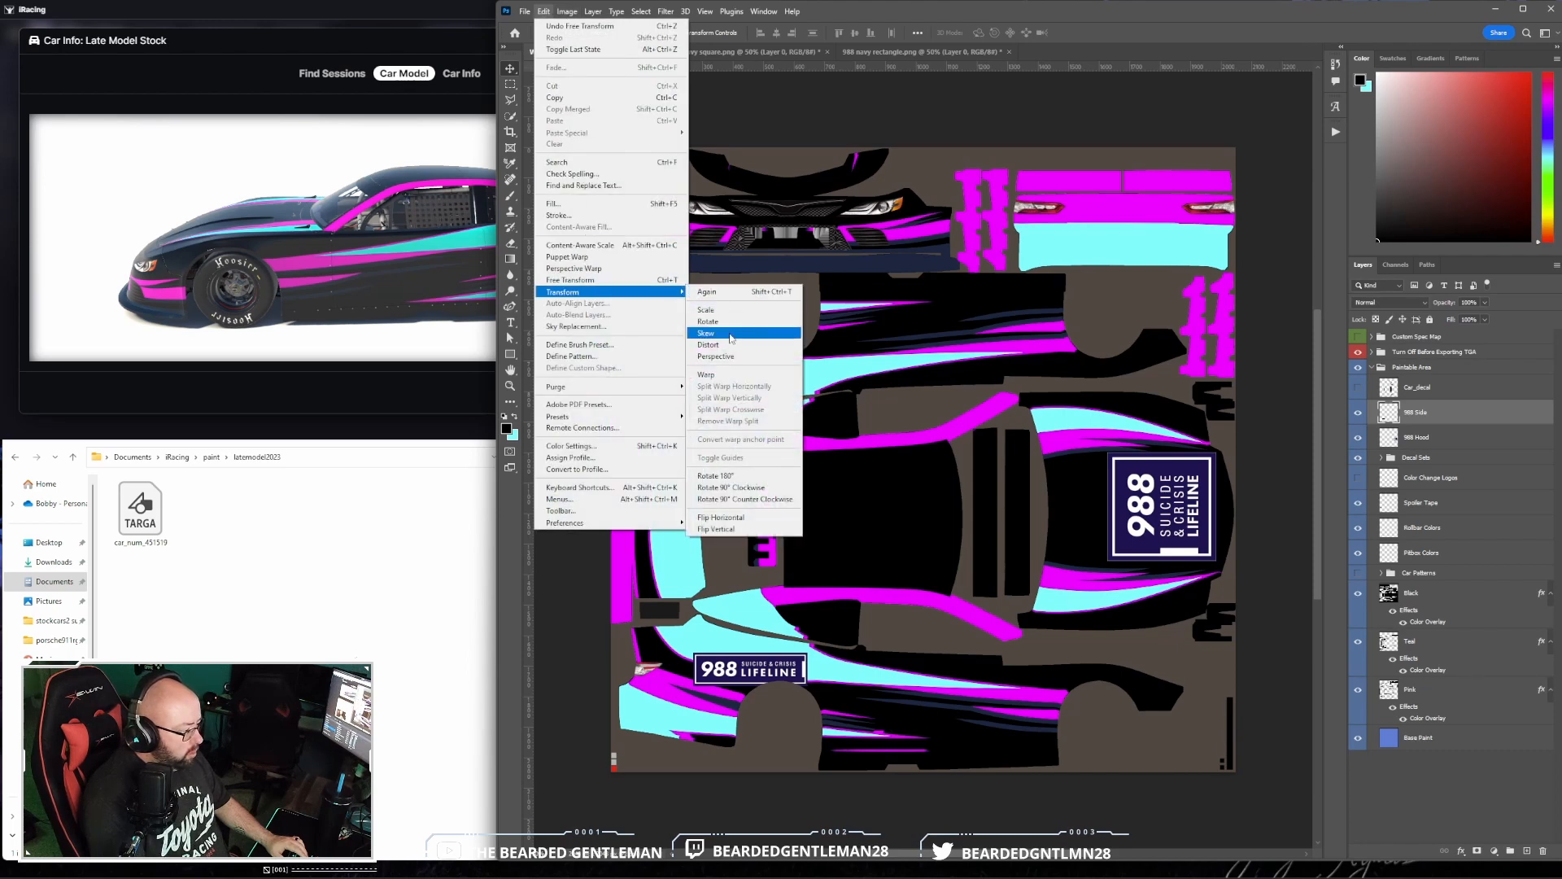
left_click(545, 13)
mouse_move(619, 291)
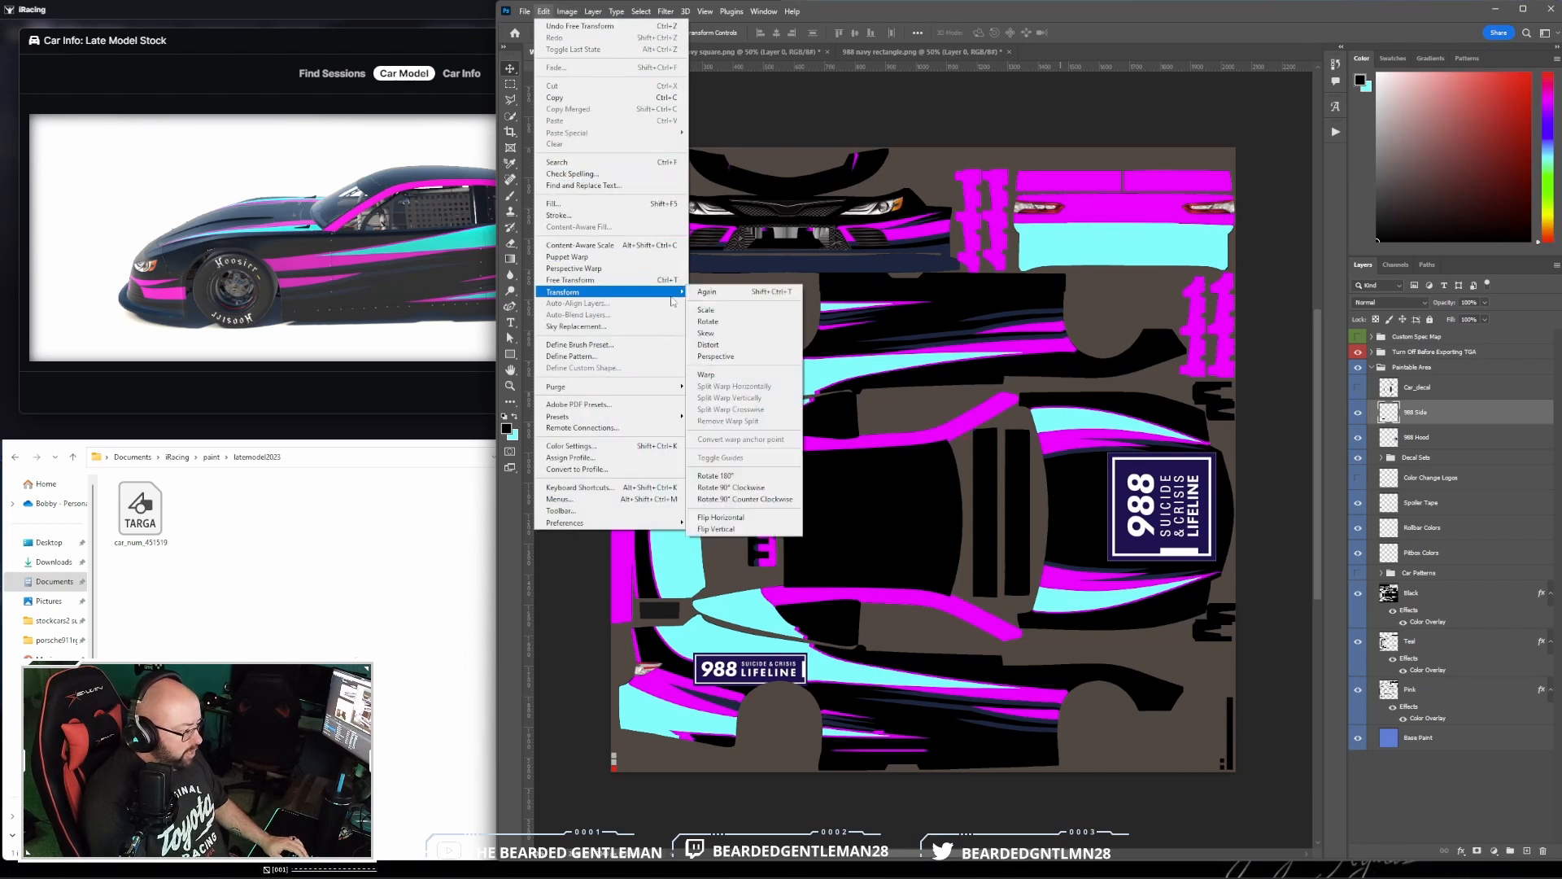
left_click(725, 346)
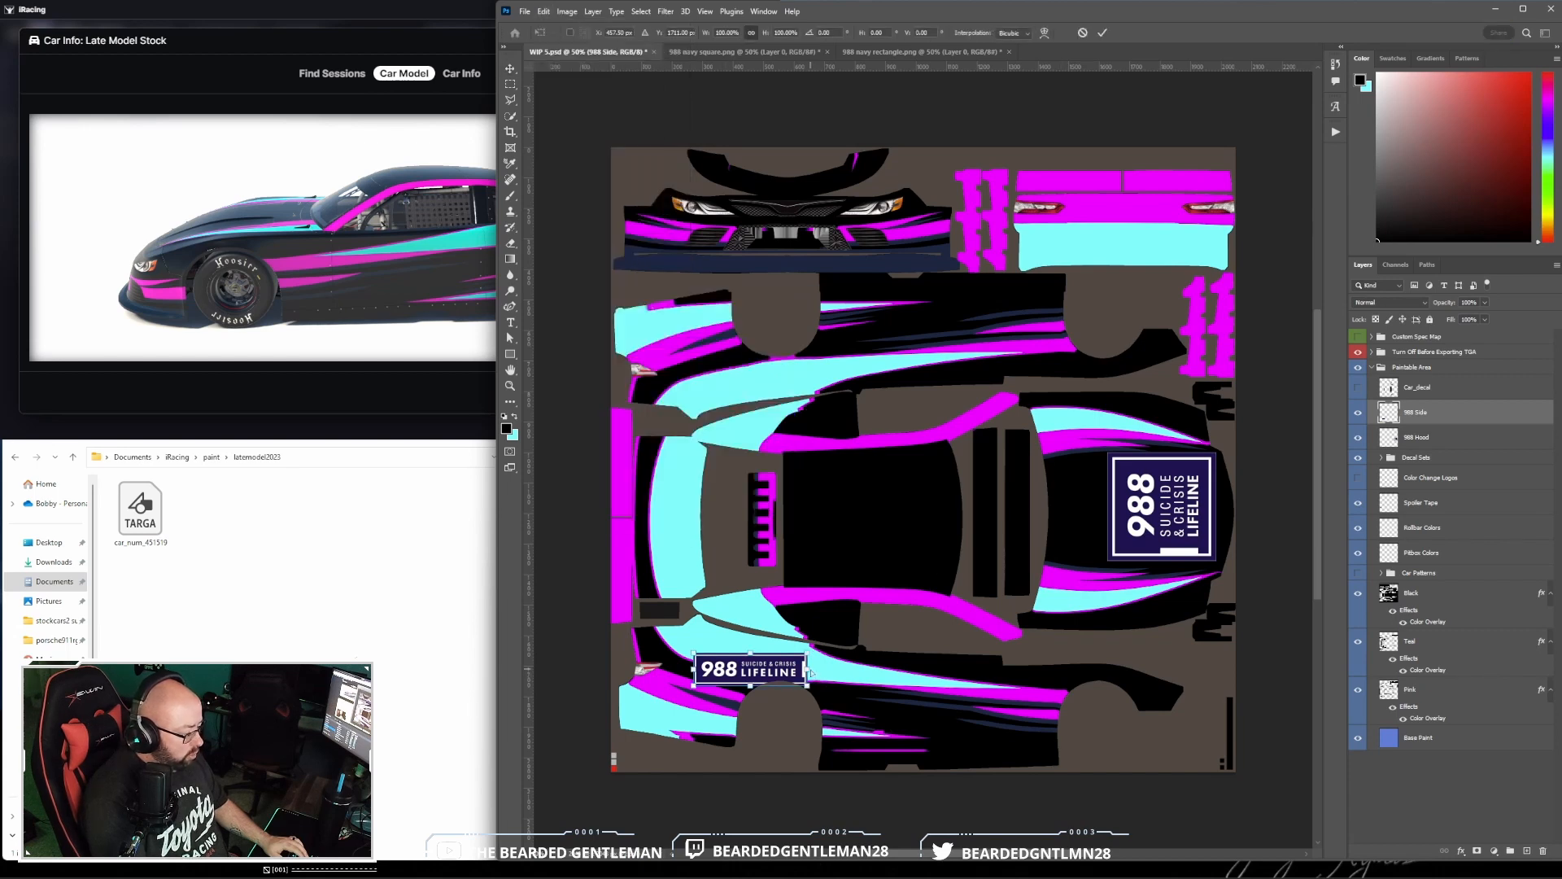
left_click_drag(808, 669, 849, 670)
left_click(1101, 32)
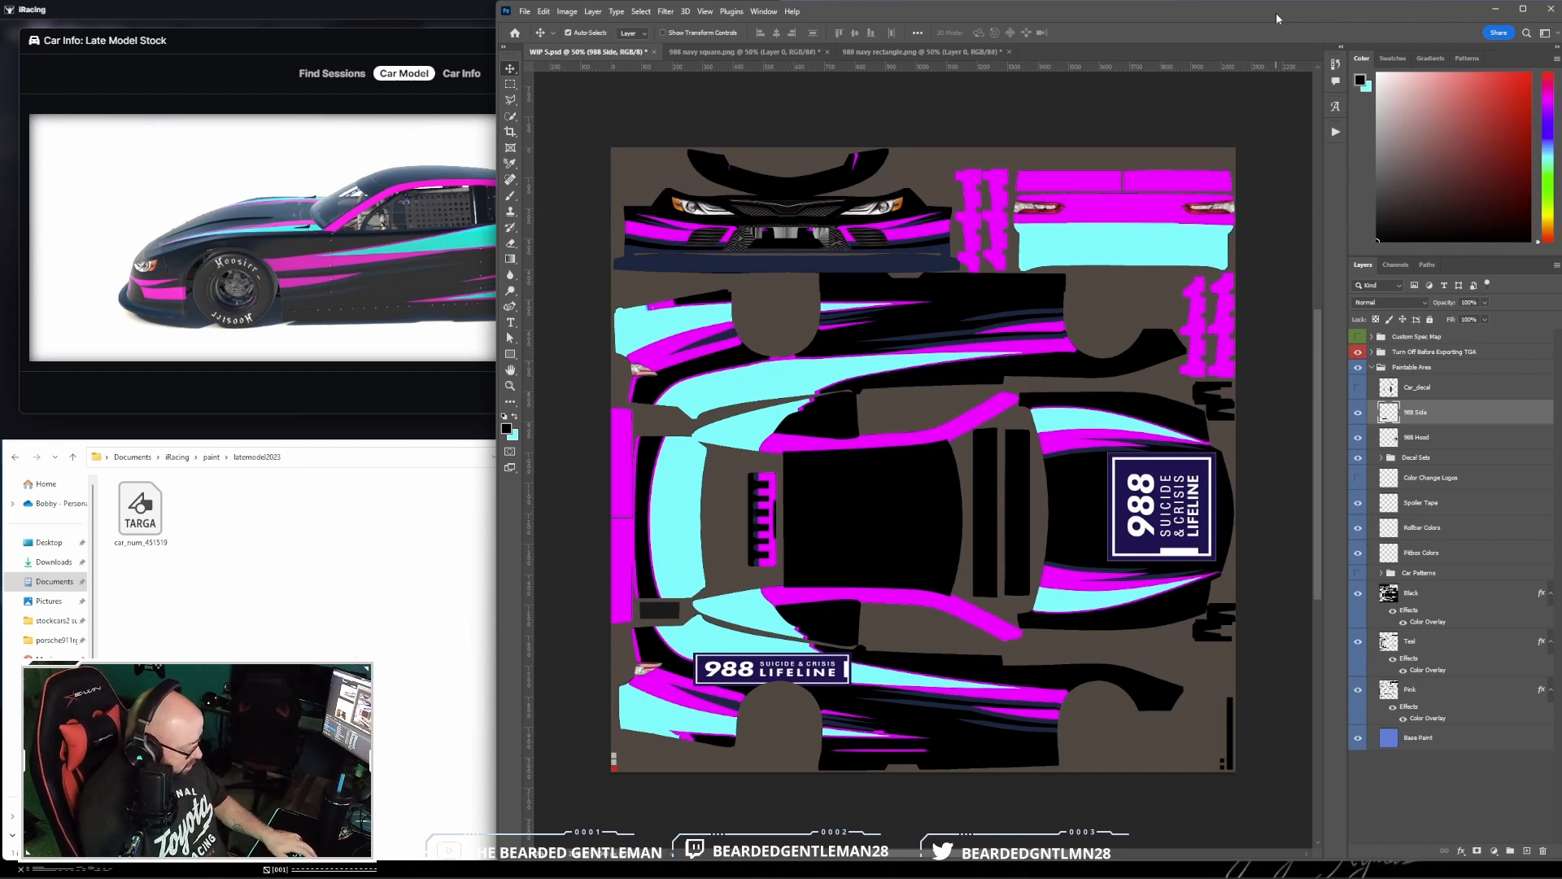
- Switch to iRacing and examine the side logo's placement above the rear wheel on the late model stock car
left_click(218, 259)
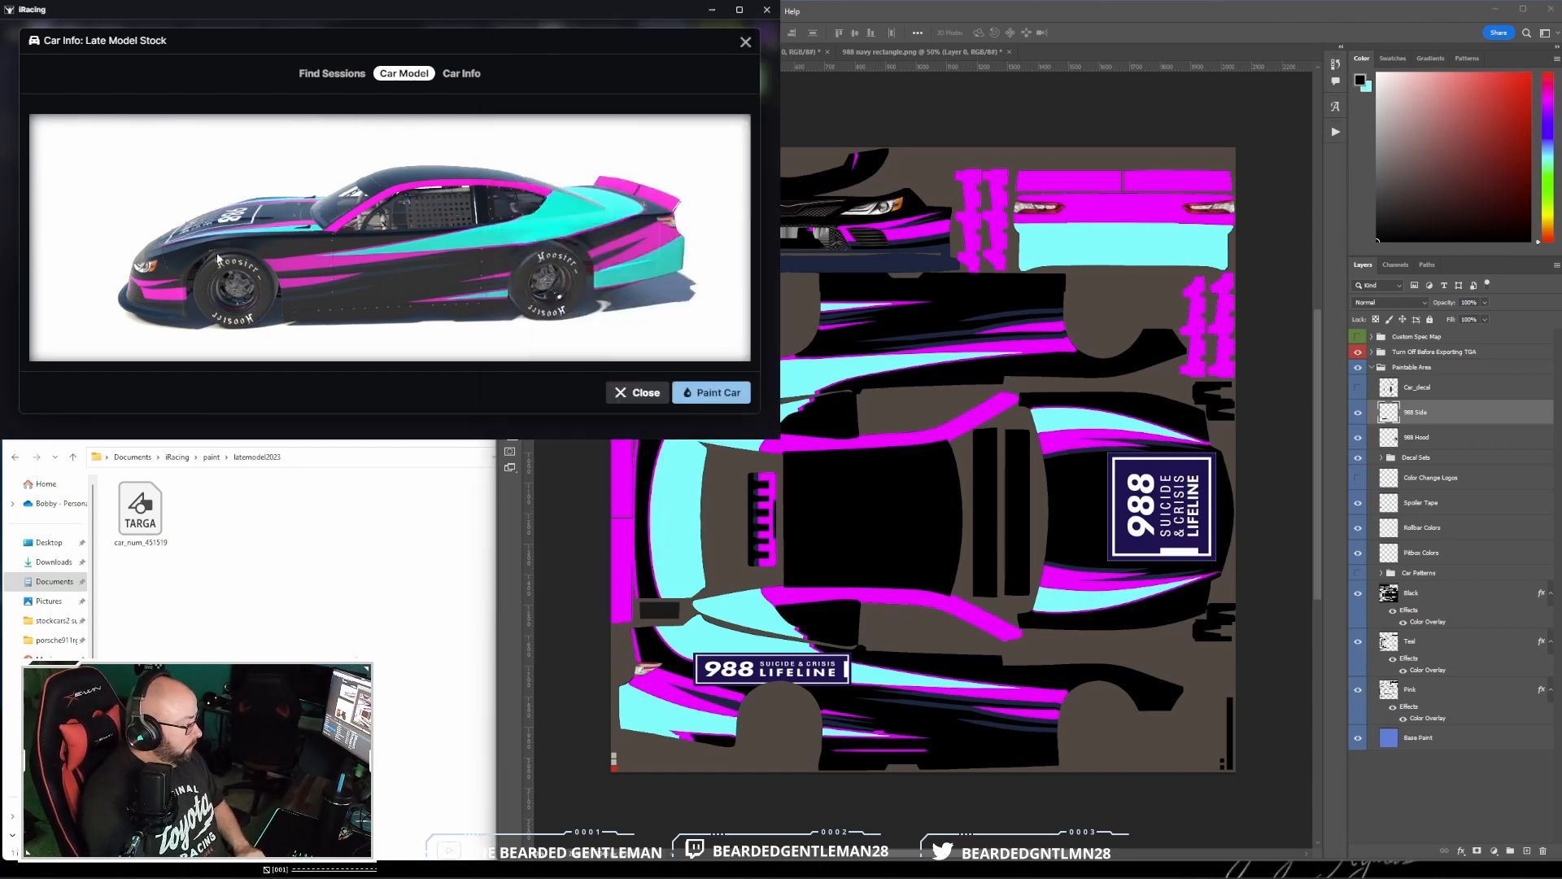
left_click_drag(218, 259, 457, 269)
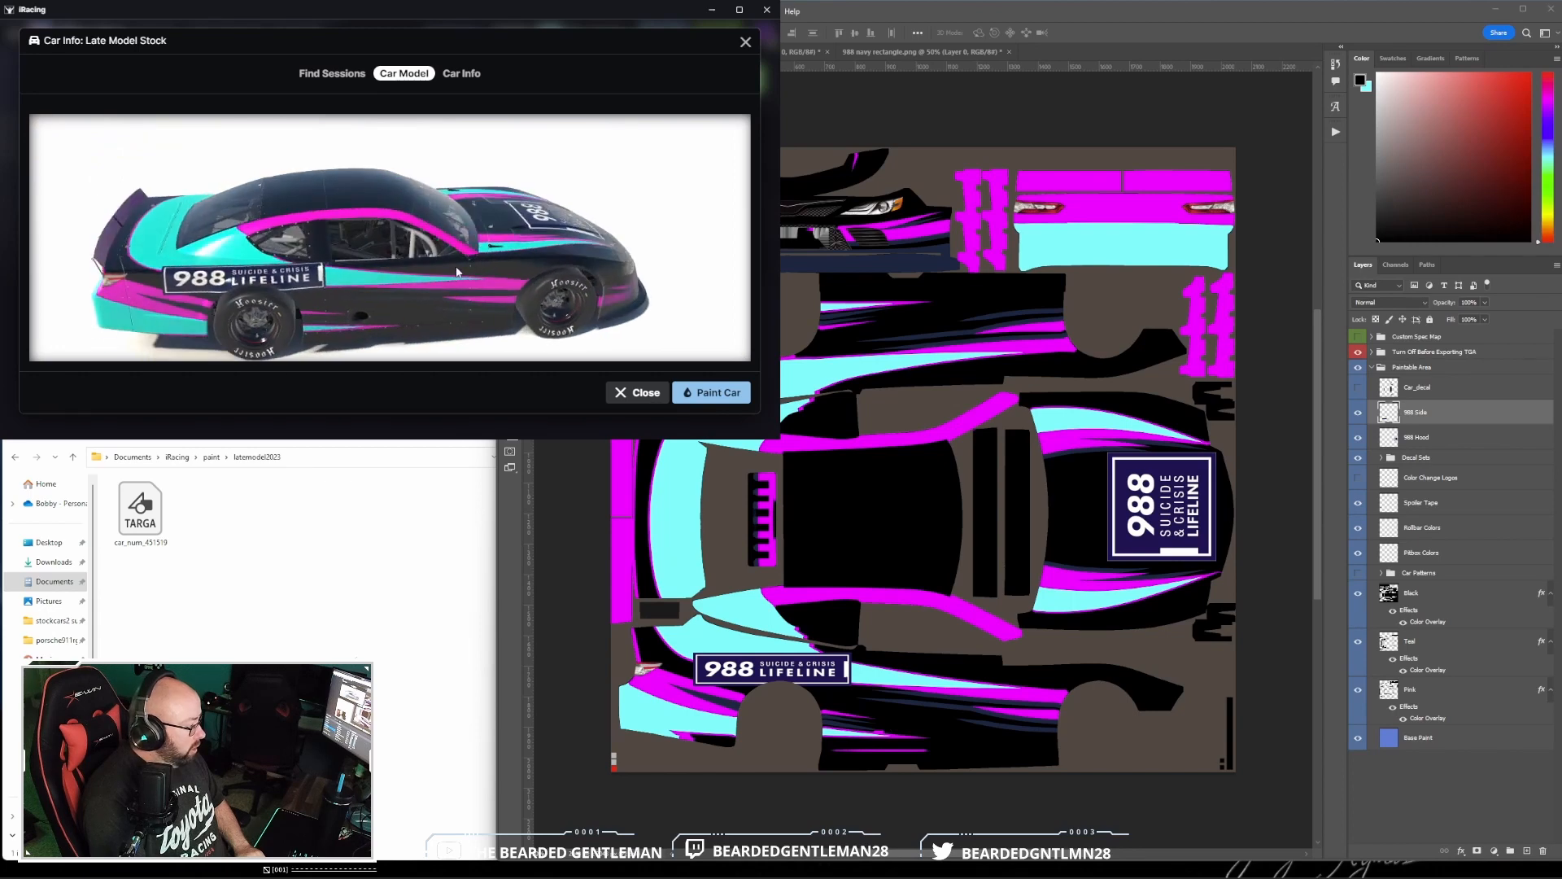
scroll(325, 283, "up", 5)
mouse_move(327, 285)
left_mouse_down()
mouse_move(379, 255)
mouse_move(345, 288)
mouse_move(322, 279)
mouse_move(350, 270)
left_mouse_up()
left_click(1003, 25)
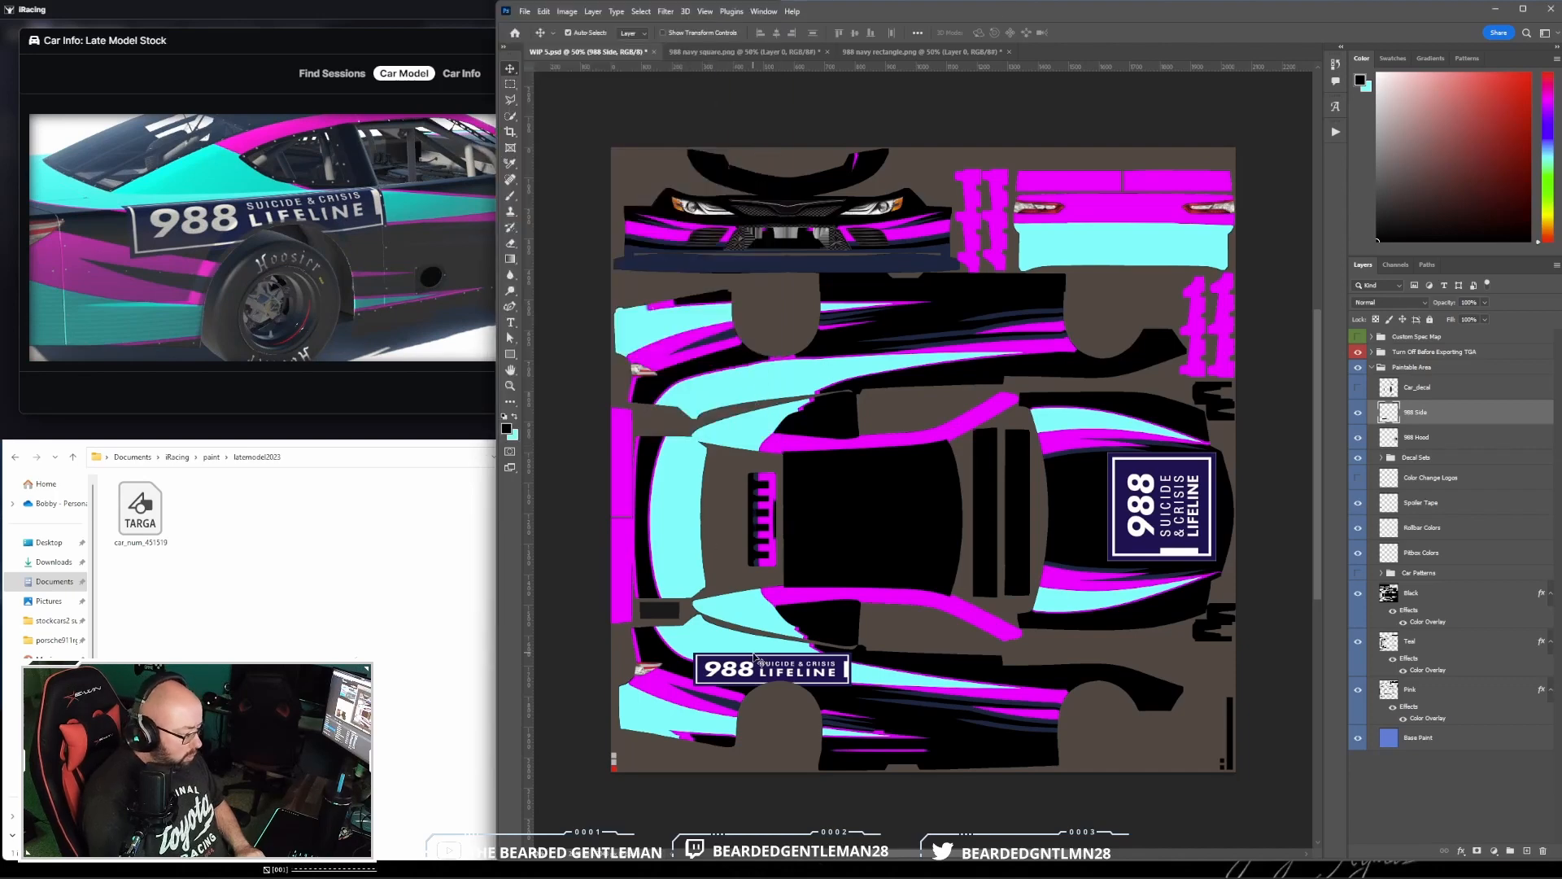
- Shift the side logo slightly toward the car's rear and the hood logo slightly toward the windshield
left_click_drag(750, 672, 738, 672)
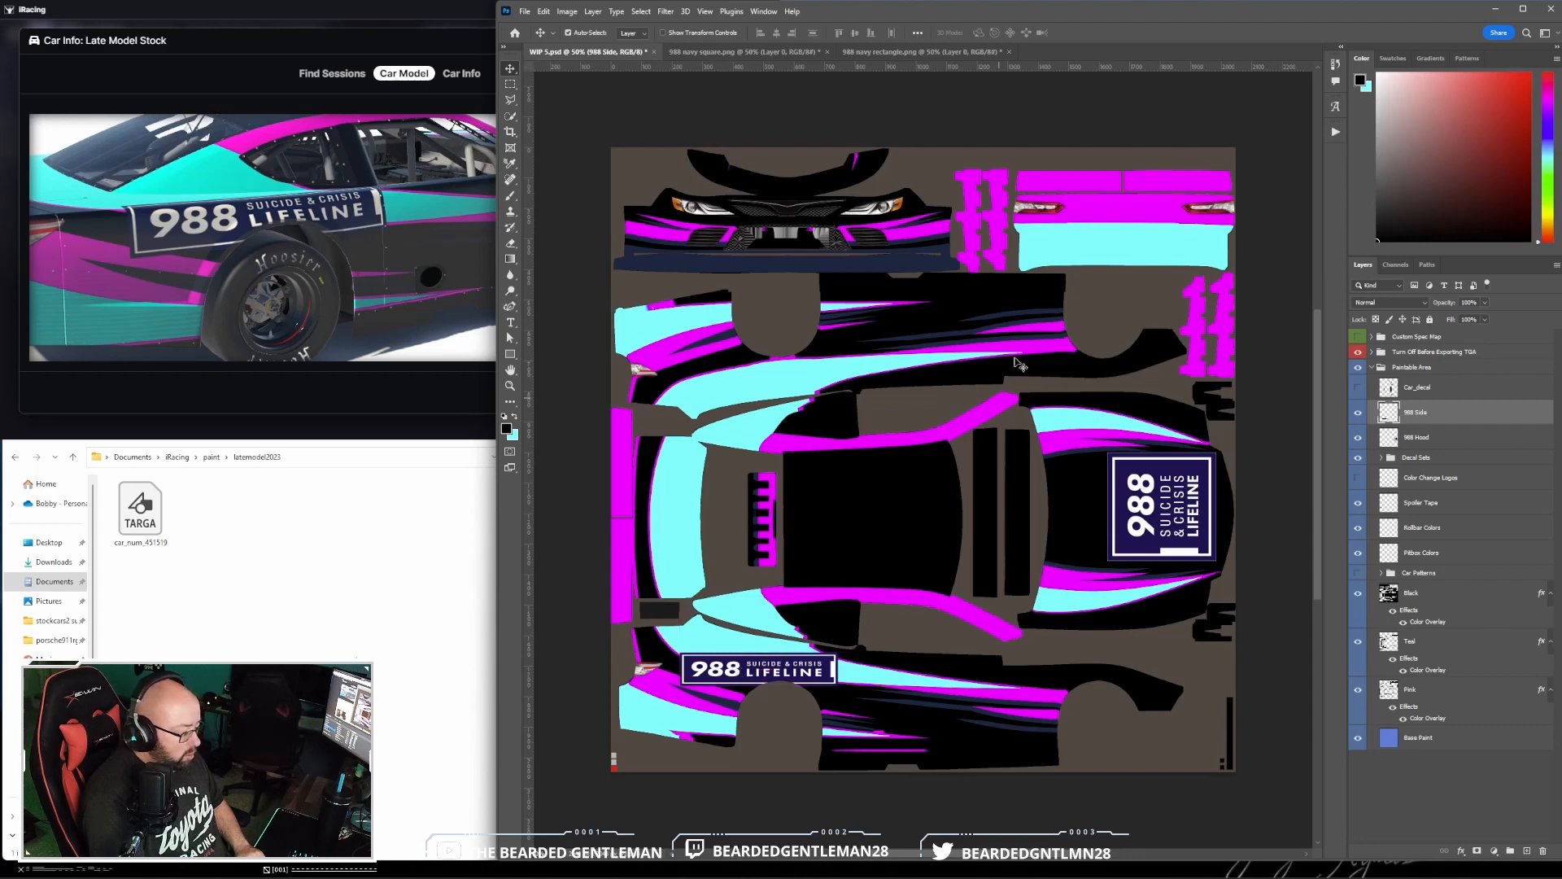
left_click(1481, 437)
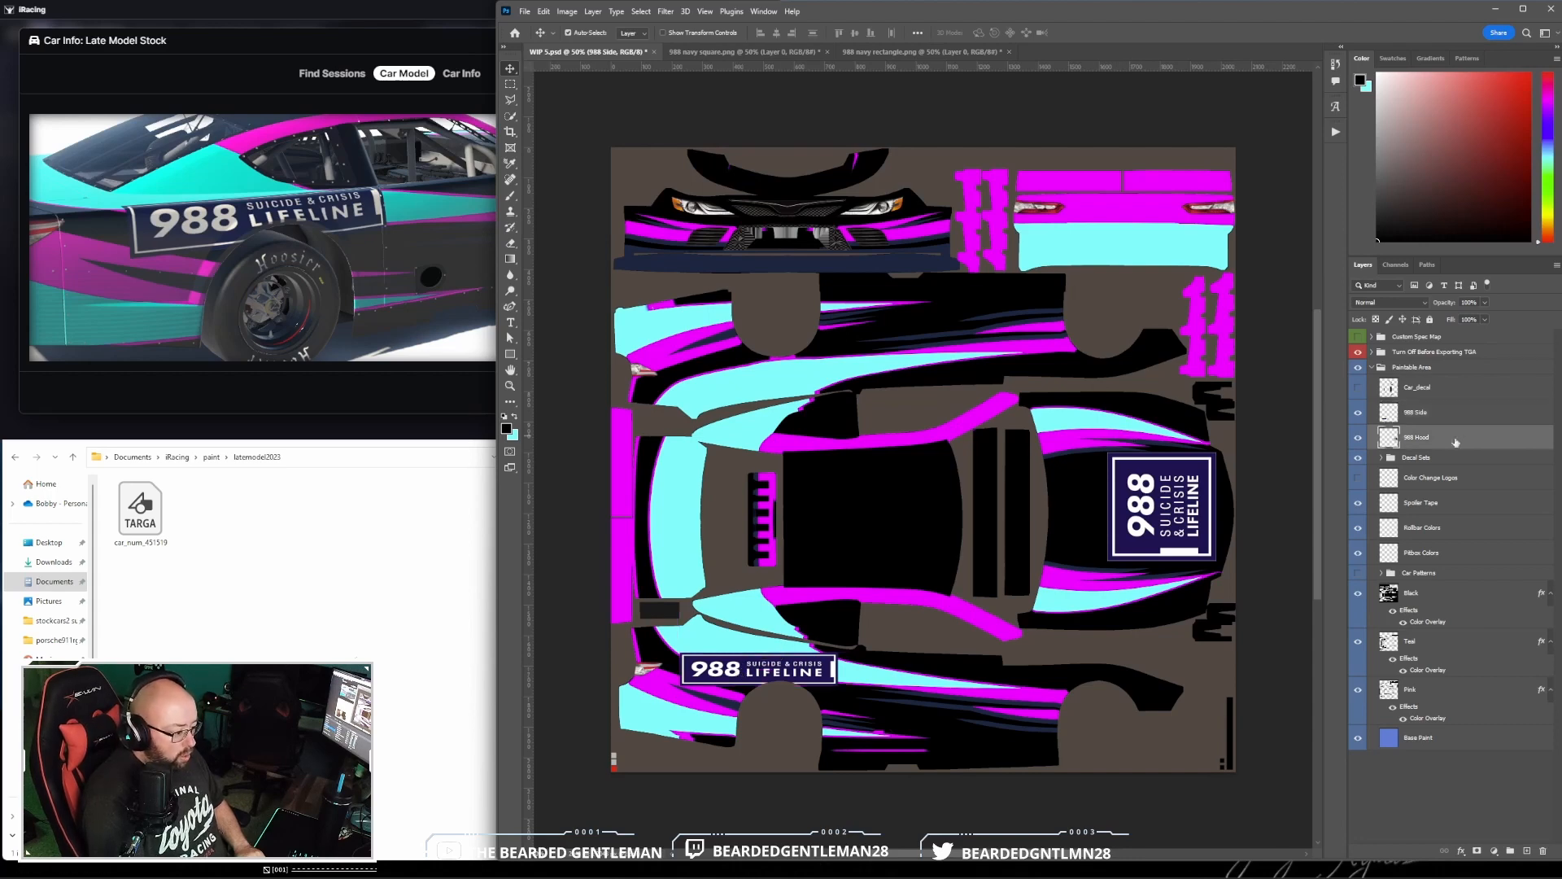
left_click_drag(1176, 506, 1168, 505)
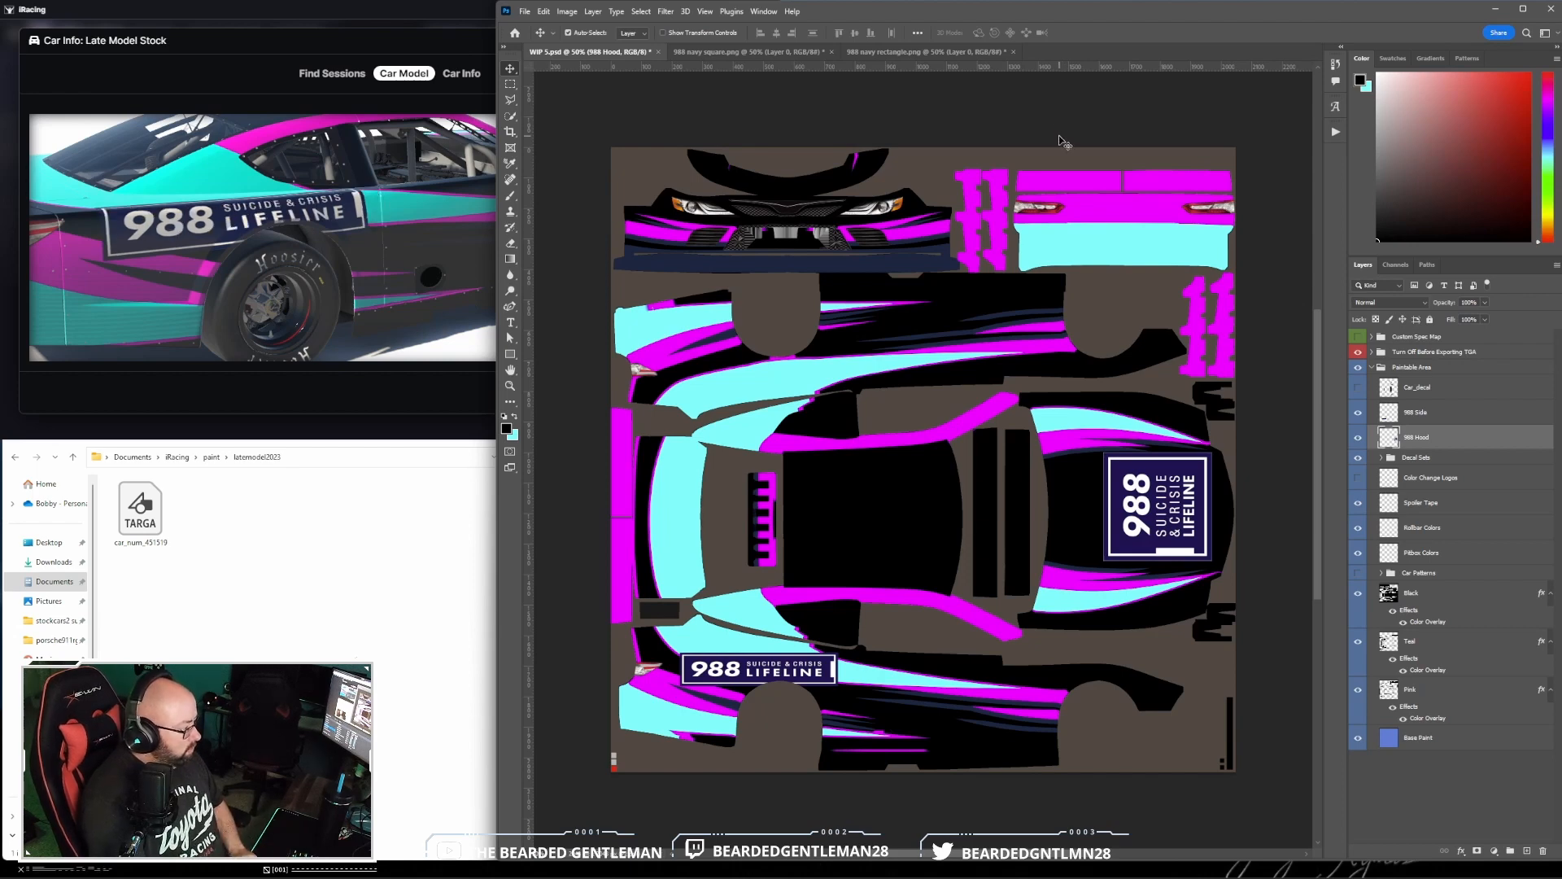
- Examine the moved side and hood logos from several angles on the iRacing car model
left_click(362, 202)
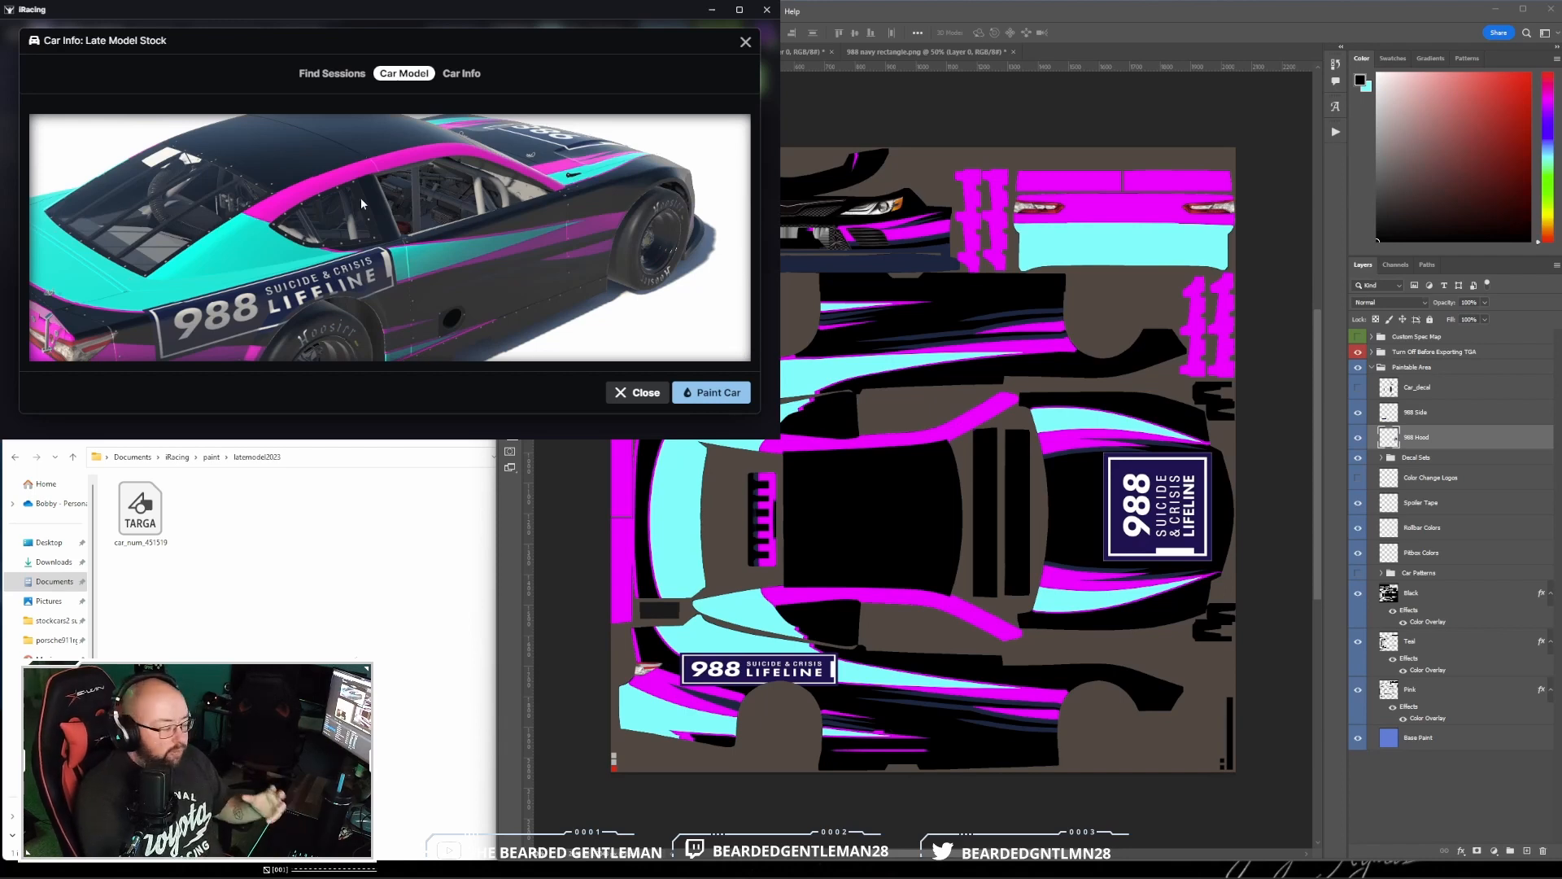
left_click_drag(356, 197, 315, 205)
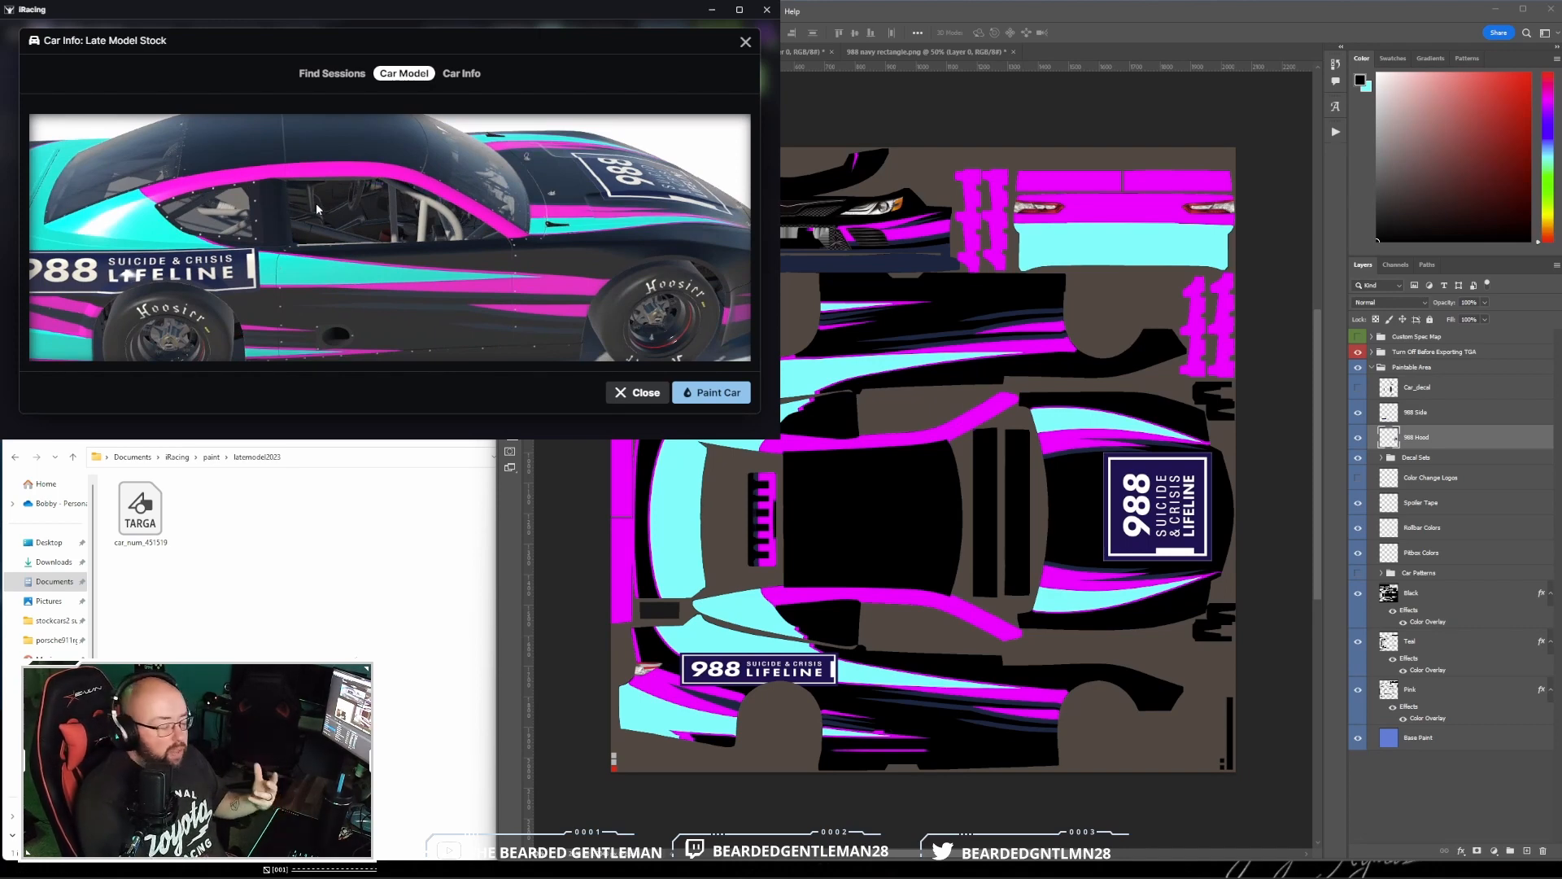
mouse_move(316, 203)
left_mouse_down()
mouse_move(353, 192)
mouse_move(176, 195)
mouse_move(308, 219)
mouse_move(256, 207)
mouse_move(299, 198)
left_mouse_up()
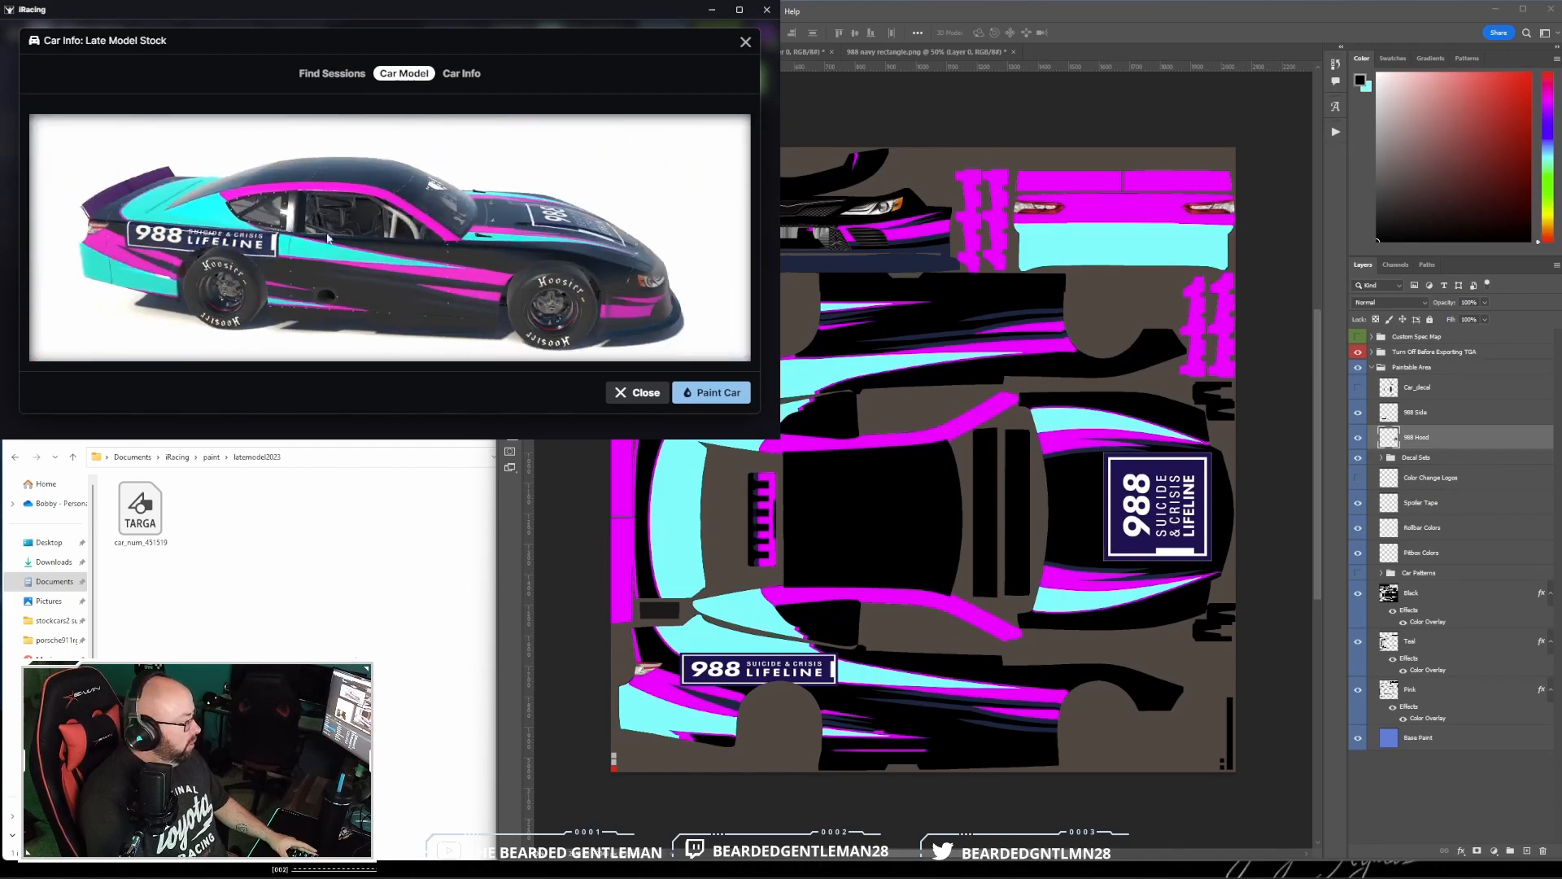
left_click(1091, 11)
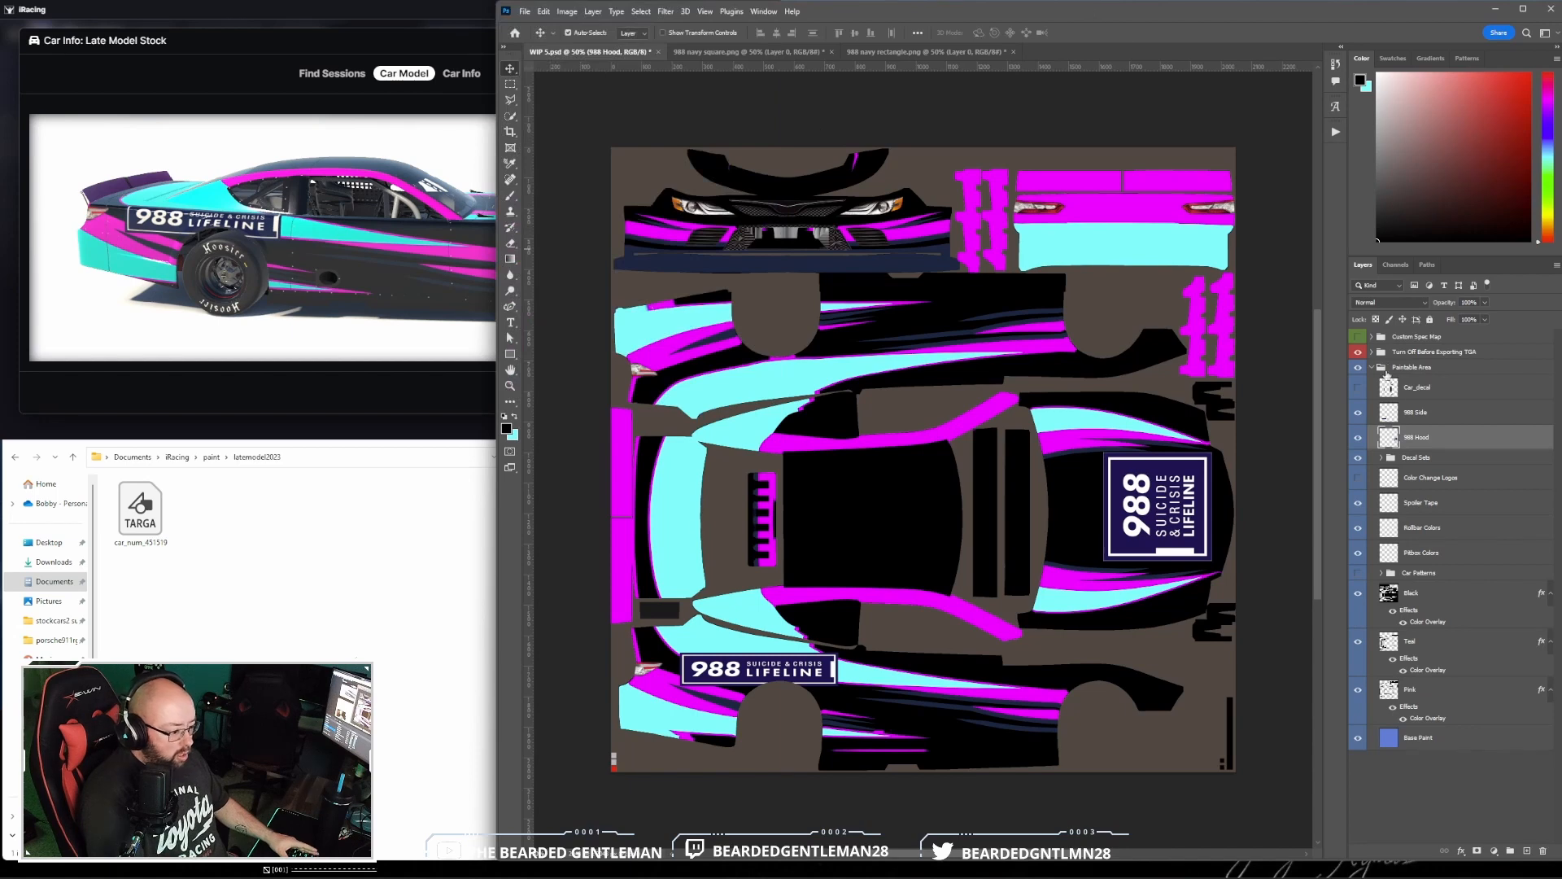
left_click(1473, 417)
left_click(546, 11)
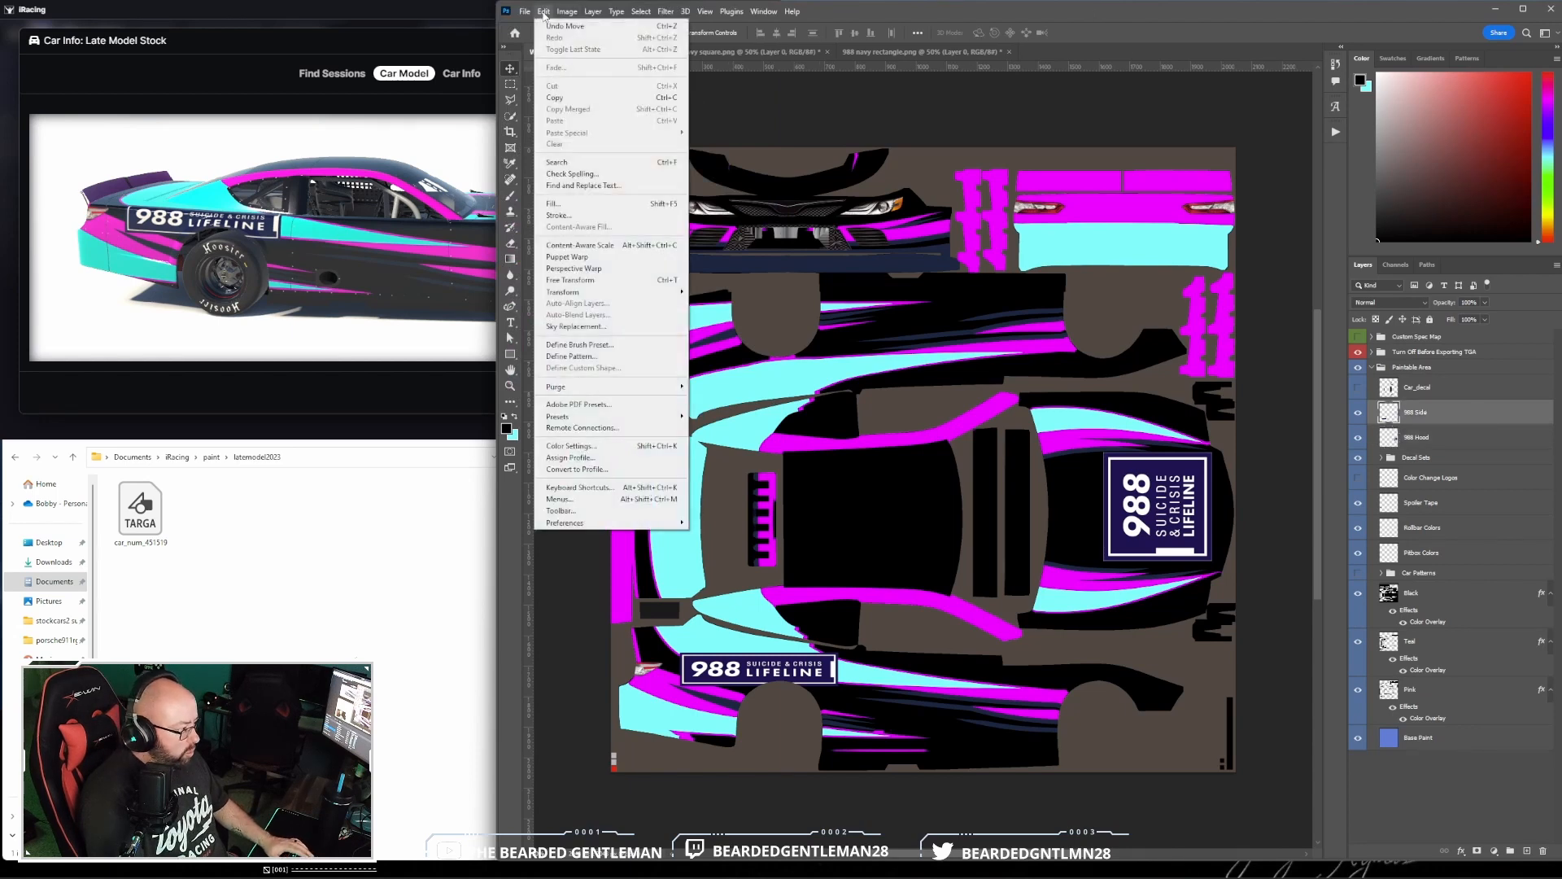
mouse_move(626, 298)
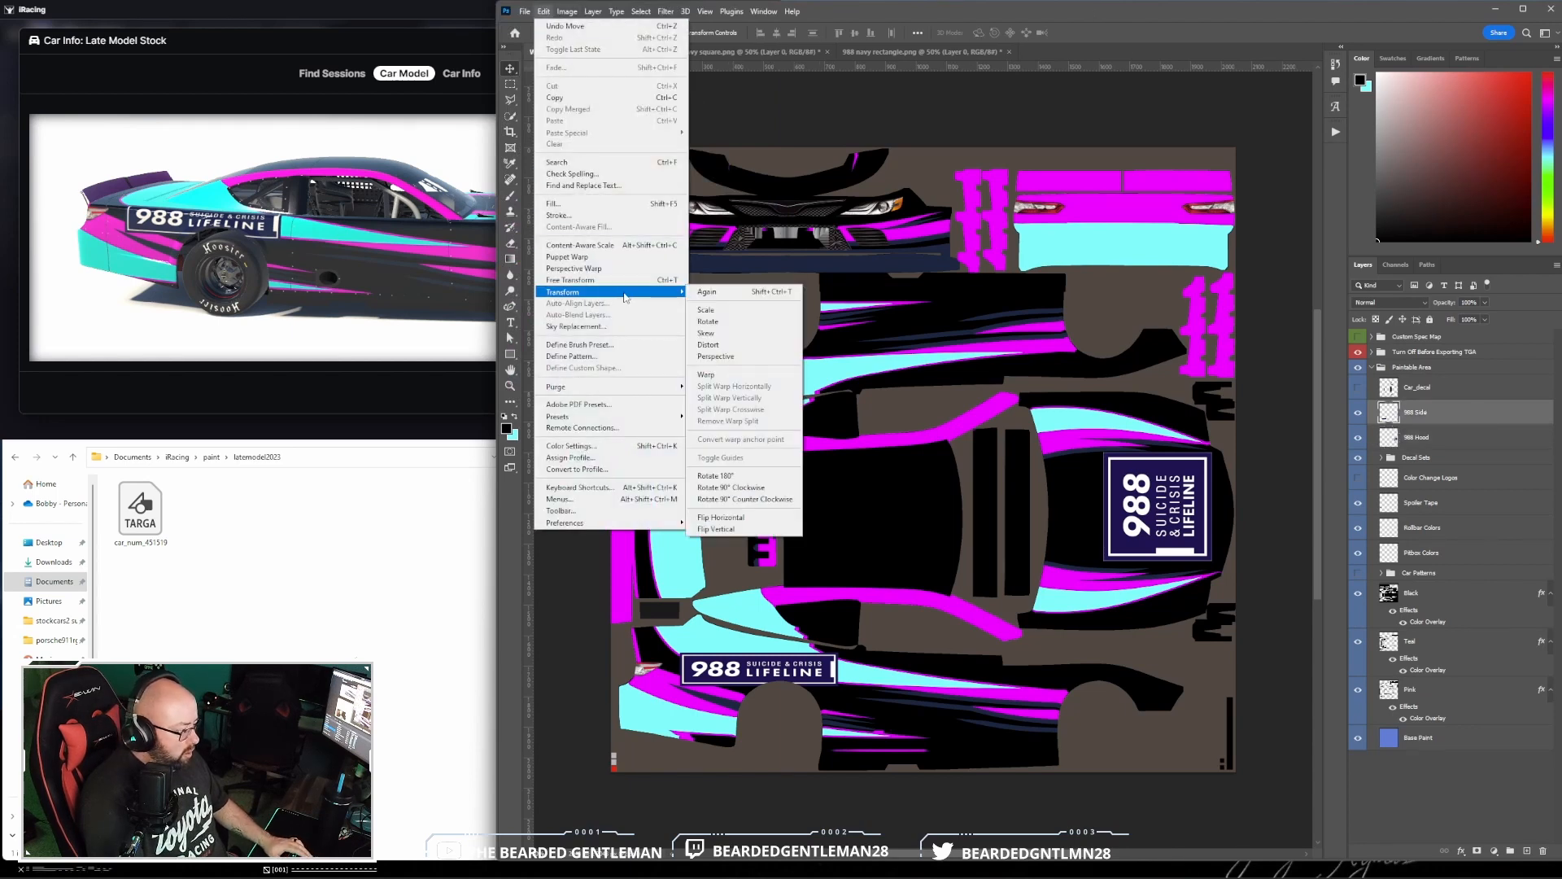
left_click(1081, 14)
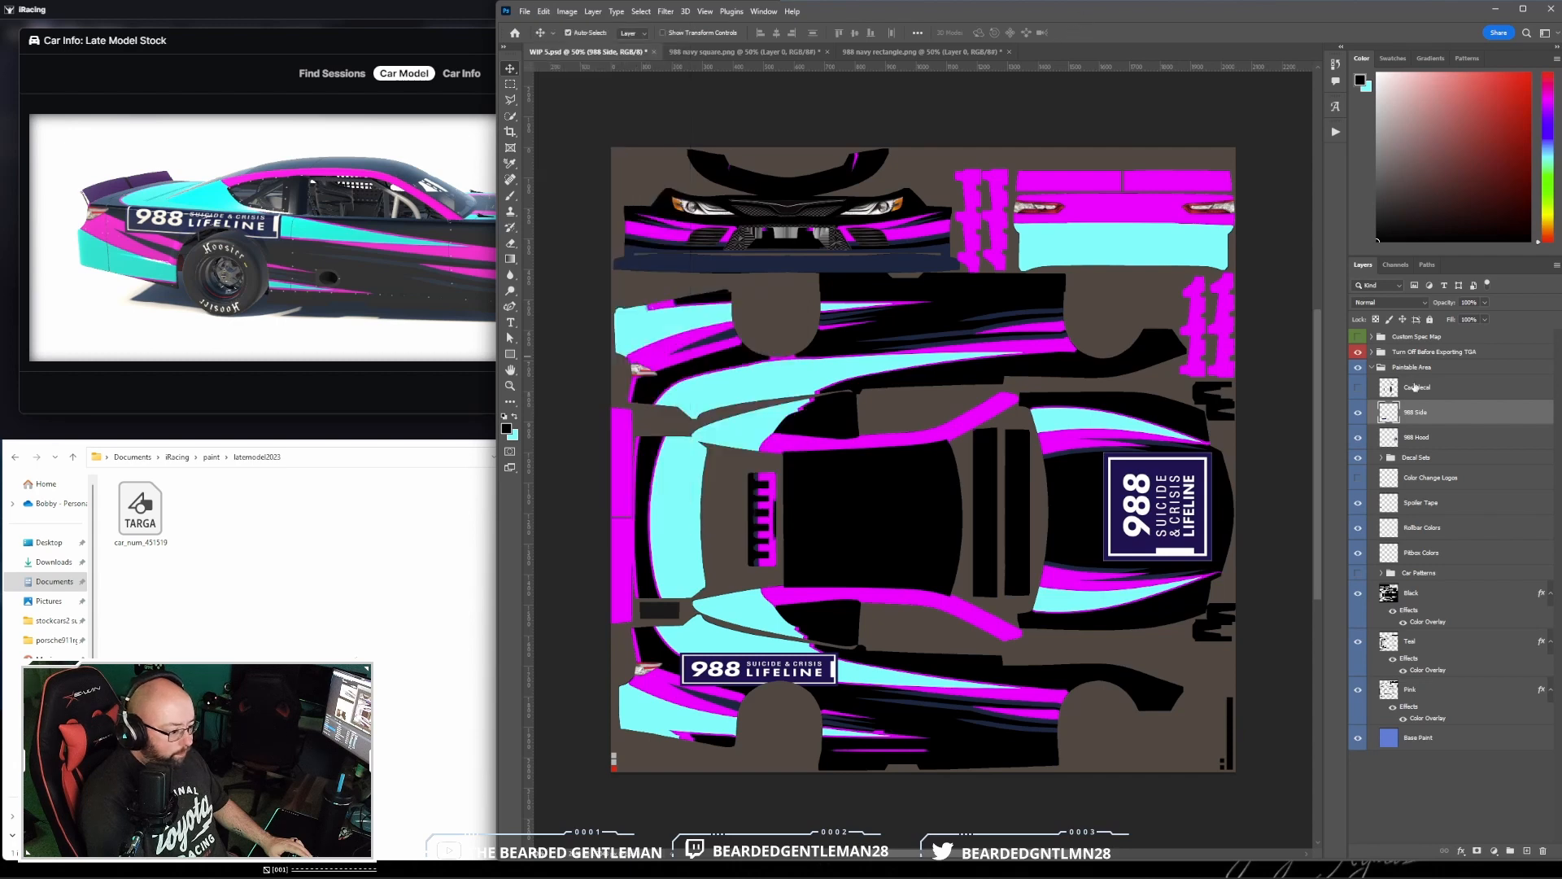
- Duplicate the 988 Side layer within the WIP 5.psd document
right_click(1472, 416)
left_click(1334, 406)
left_click(762, 296)
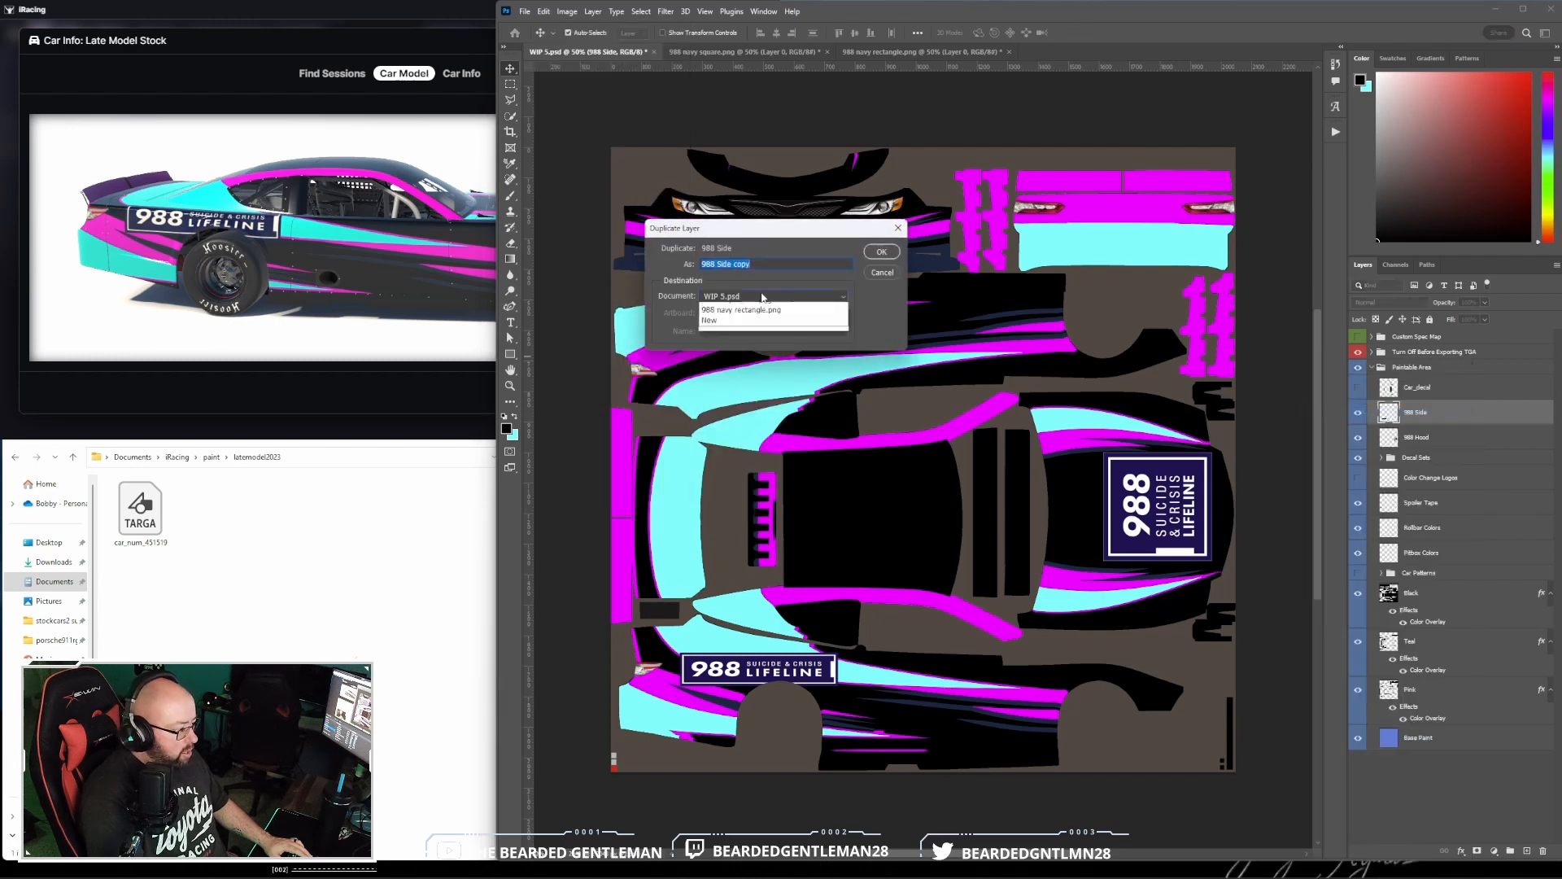
left_click(762, 291)
left_click(878, 254)
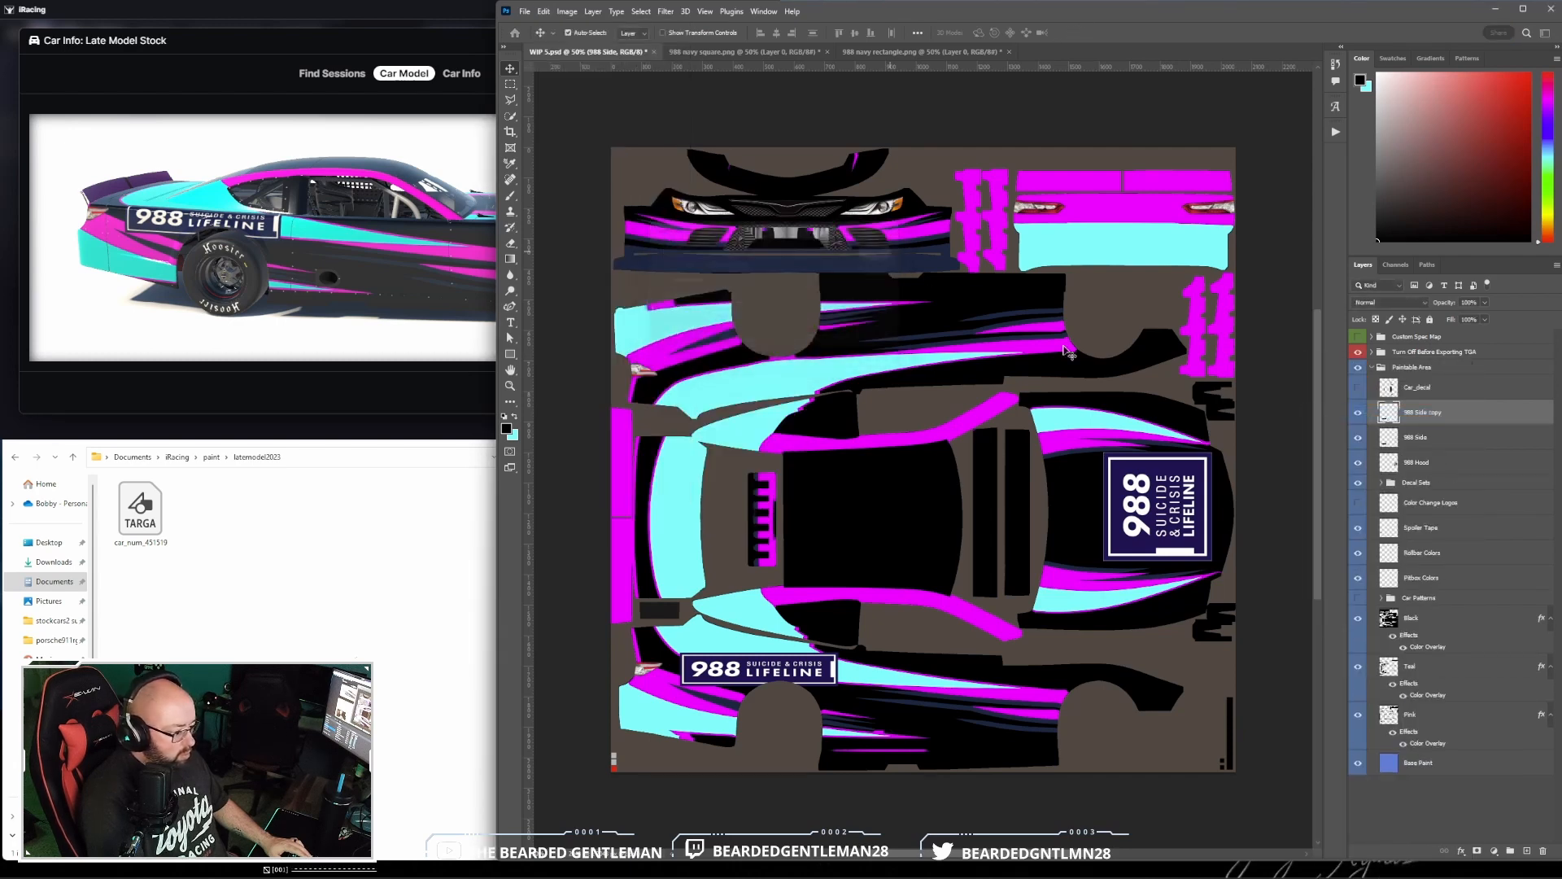
- Rename the original side logo layer as 988 Pass Side and its copy as 988 Driver Side
double_click(1417, 438)
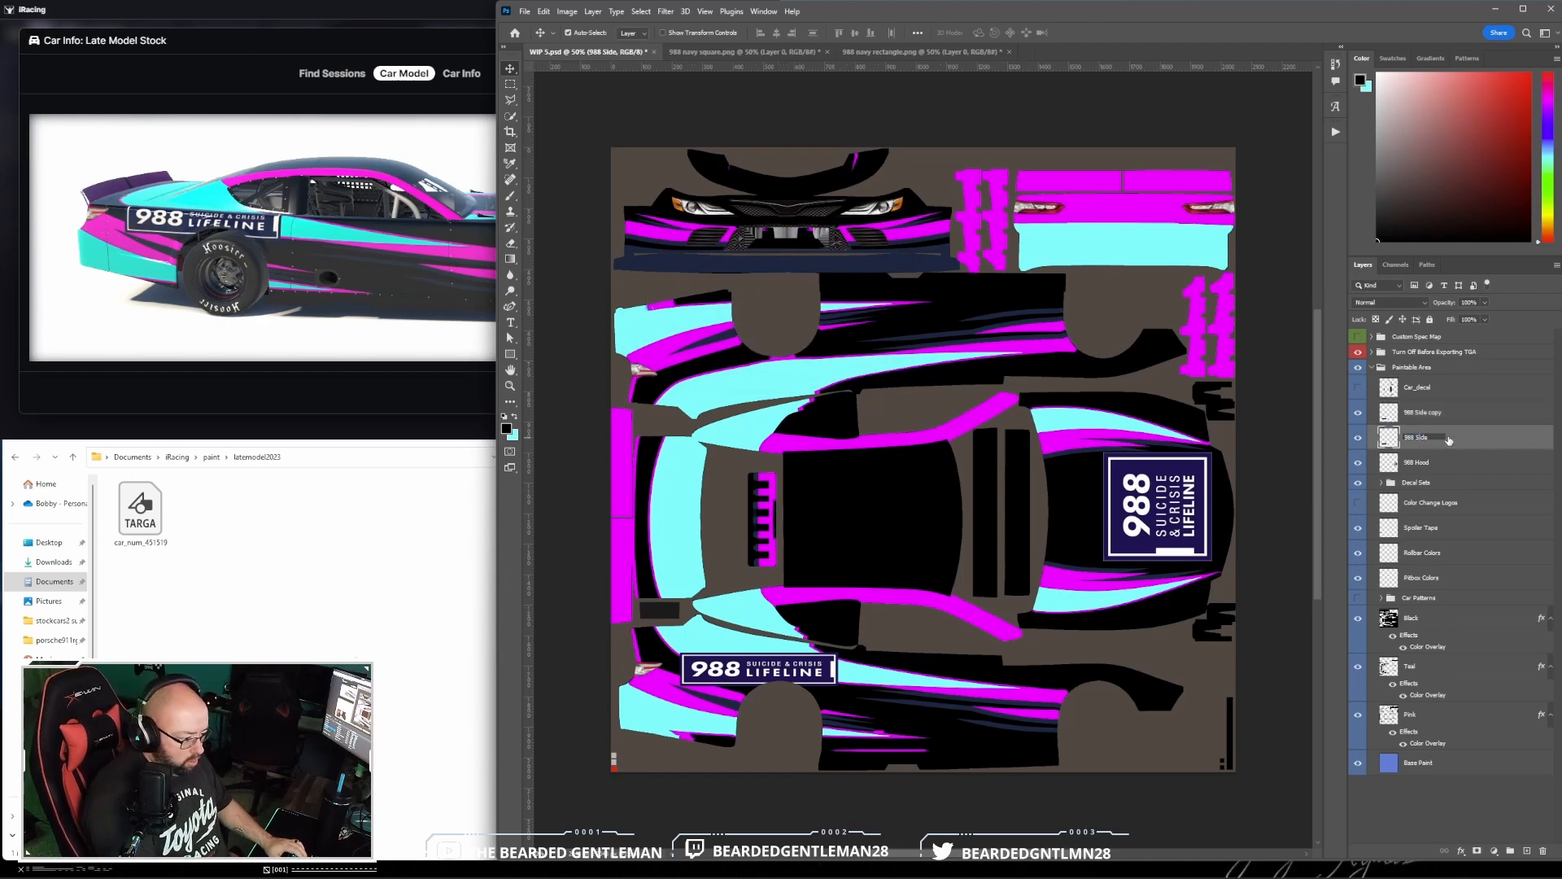
type("Pass")
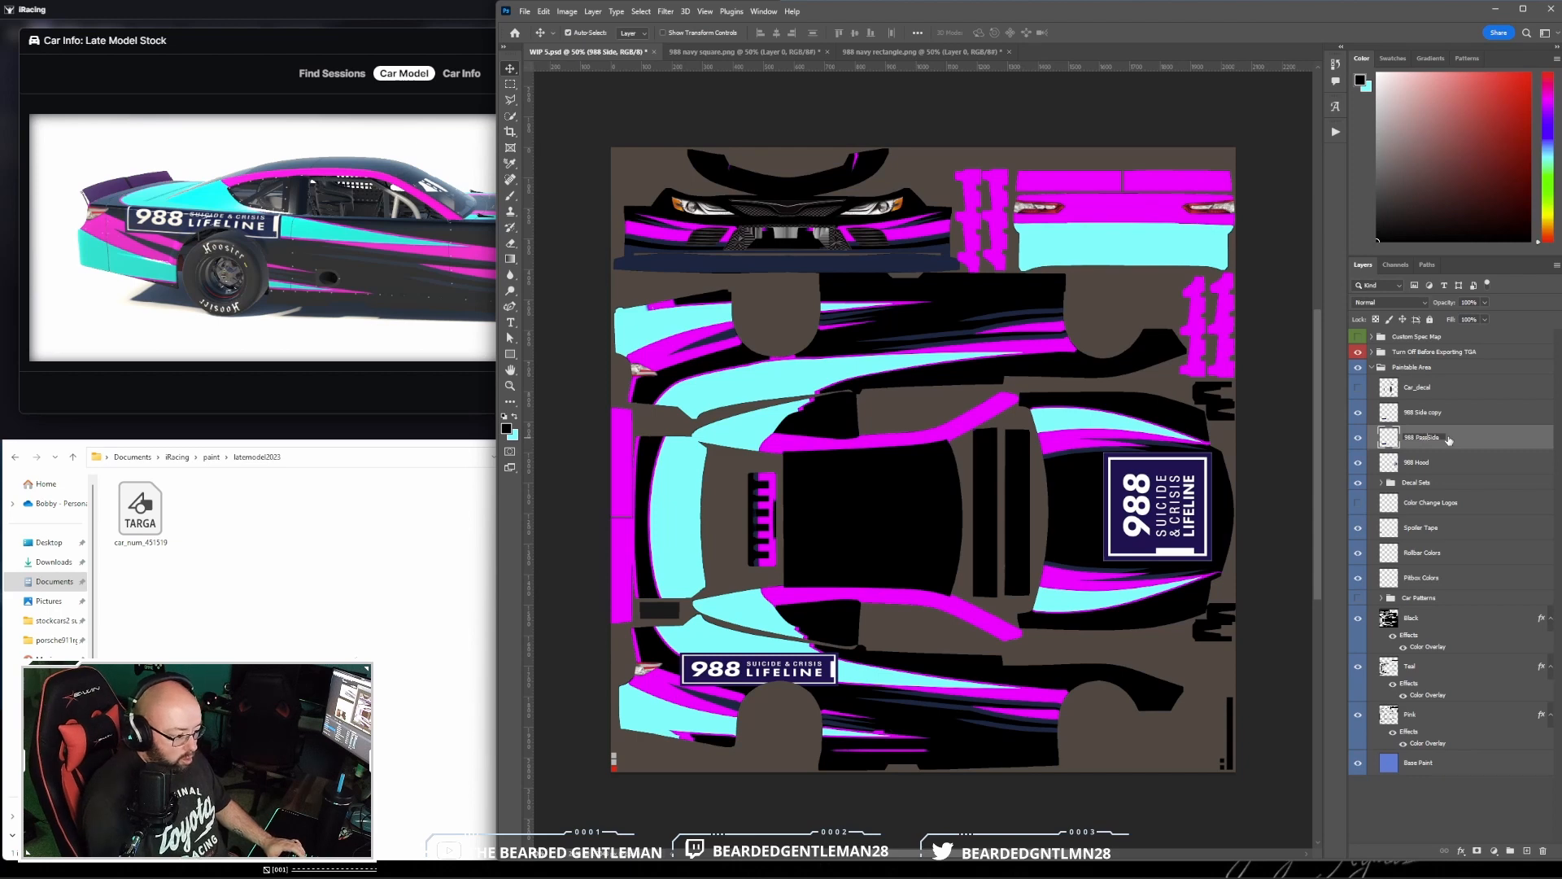
left_click(1434, 412)
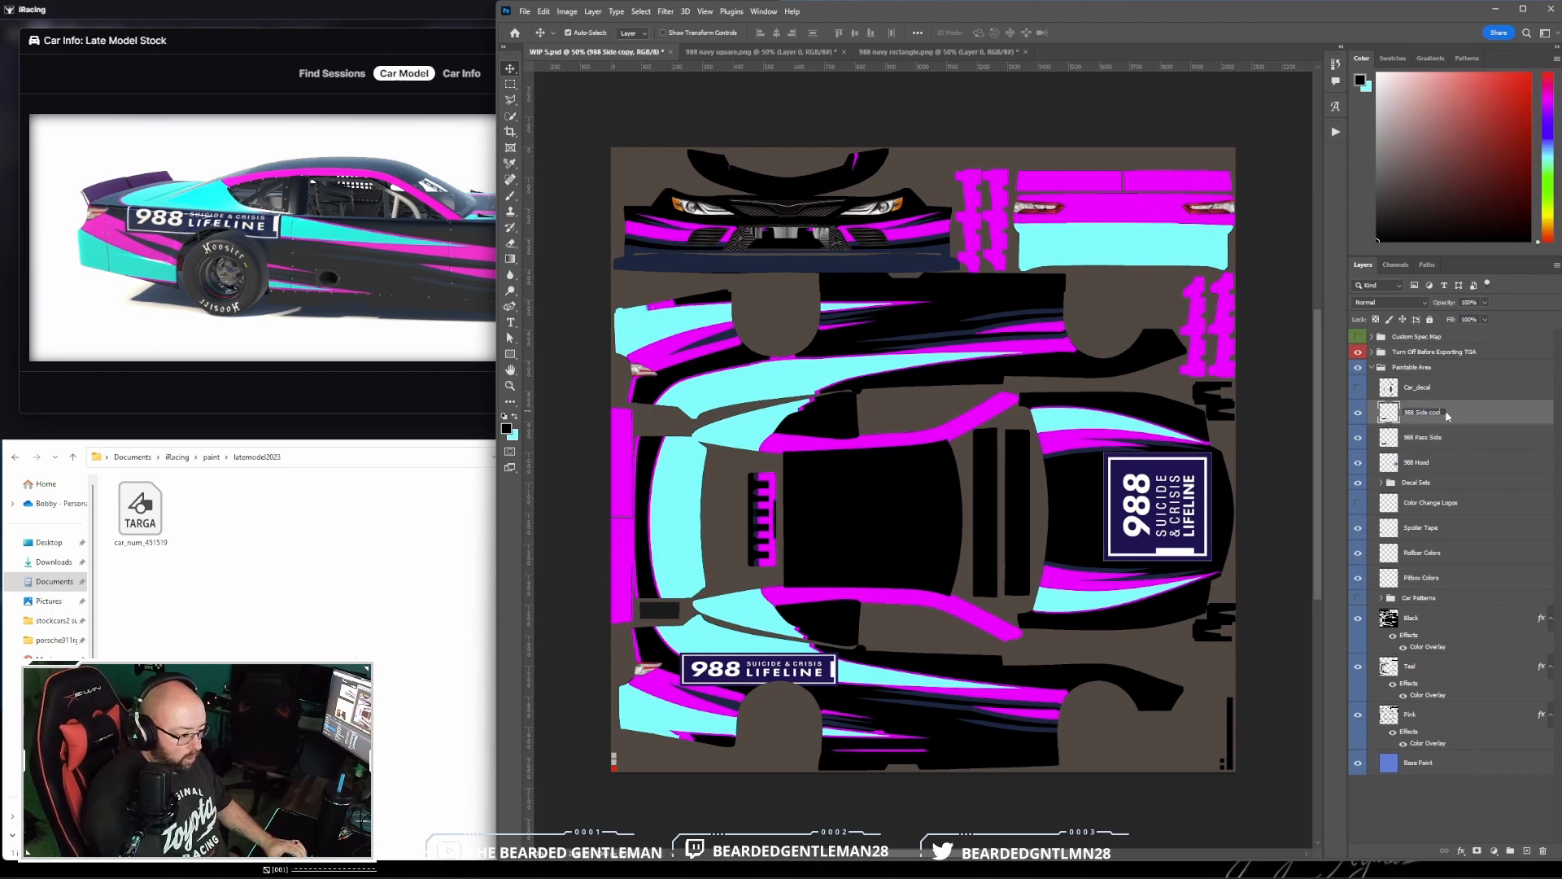
type("D")
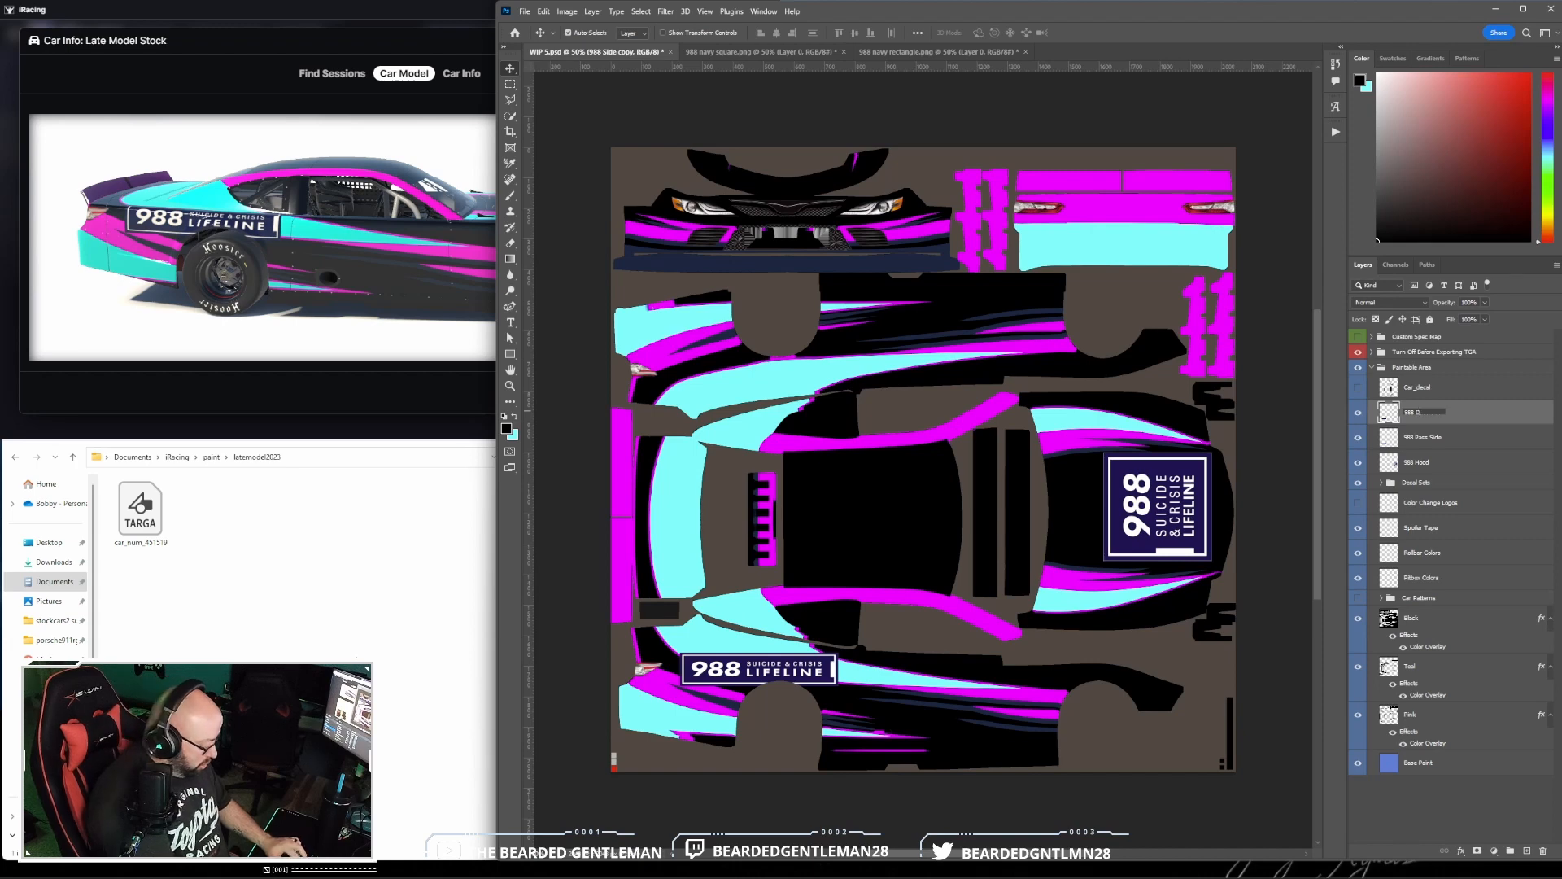
type("river Sid")
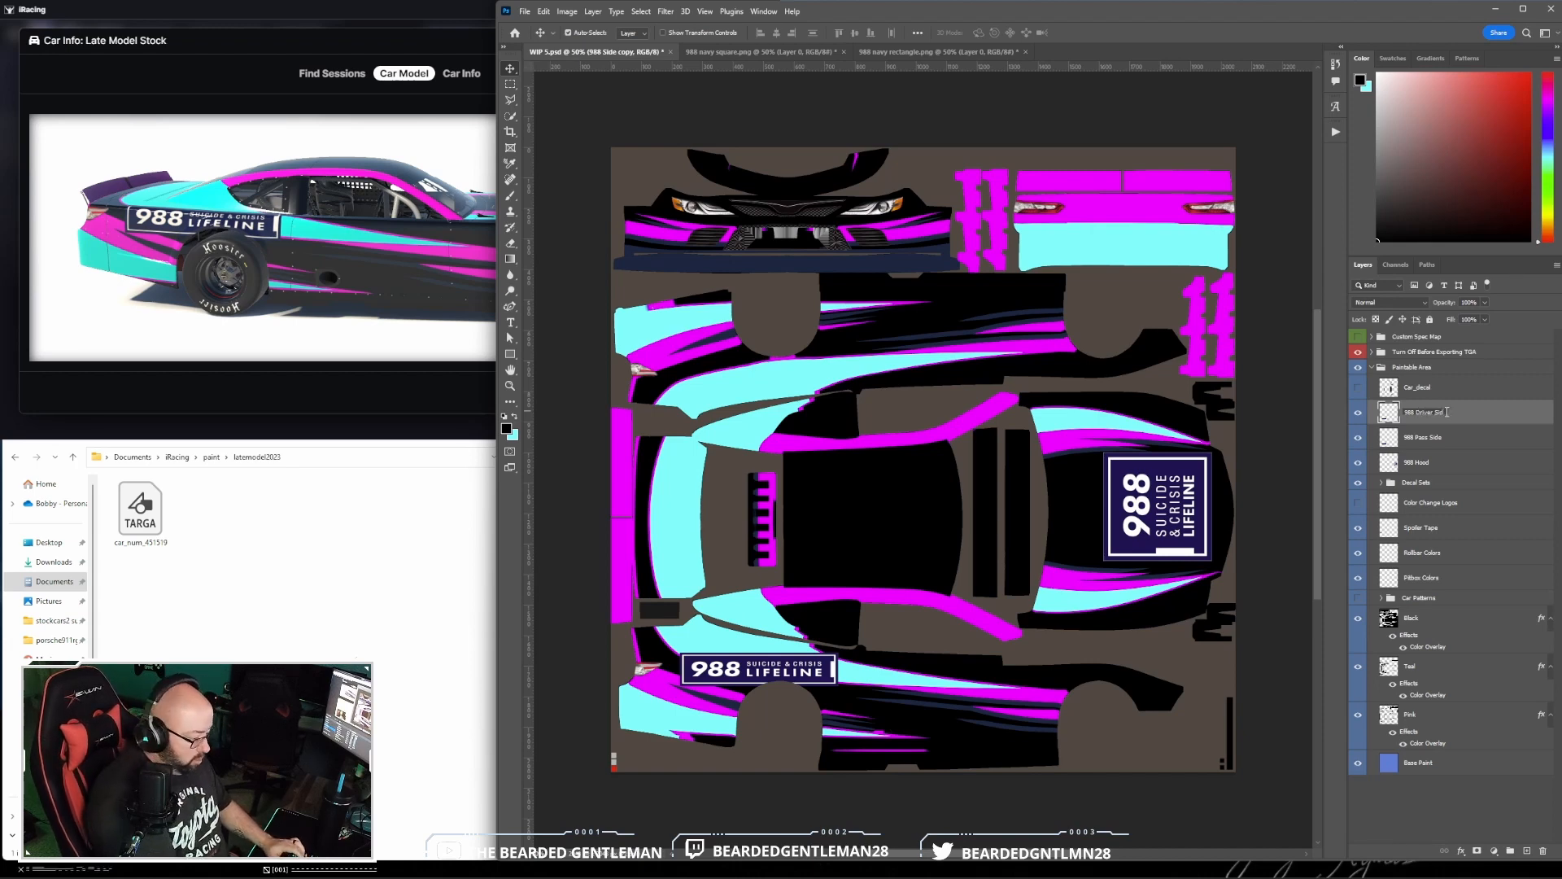
type("e")
key("Return")
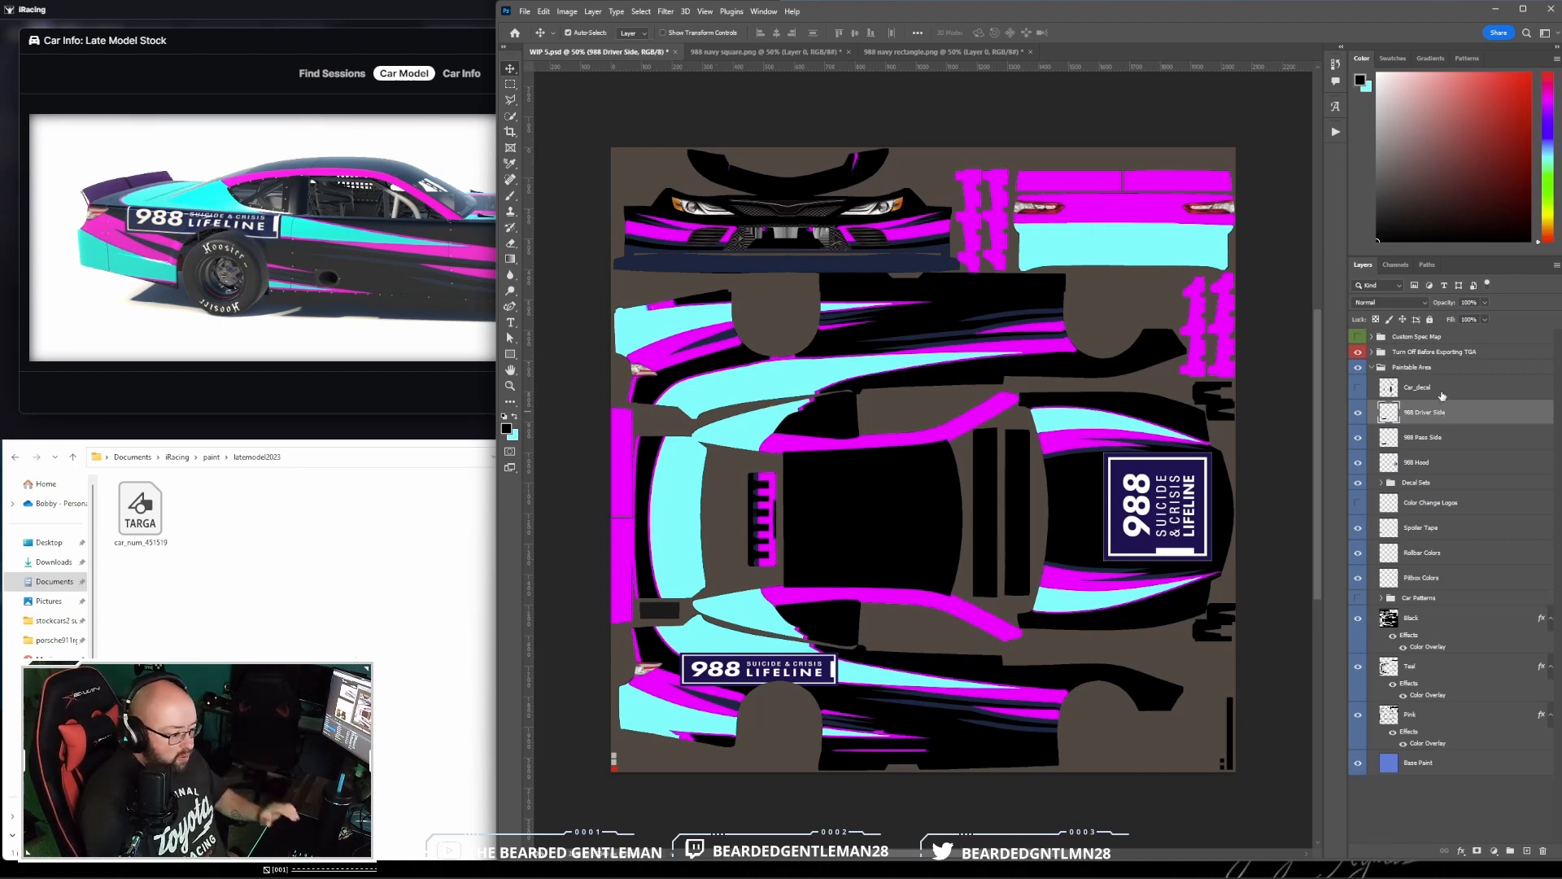
- Rotate the 988 Driver Side logo 180° and move it to the matching spot on the opposite side panel, checking the car in iRacing
left_click(543, 12)
mouse_move(645, 297)
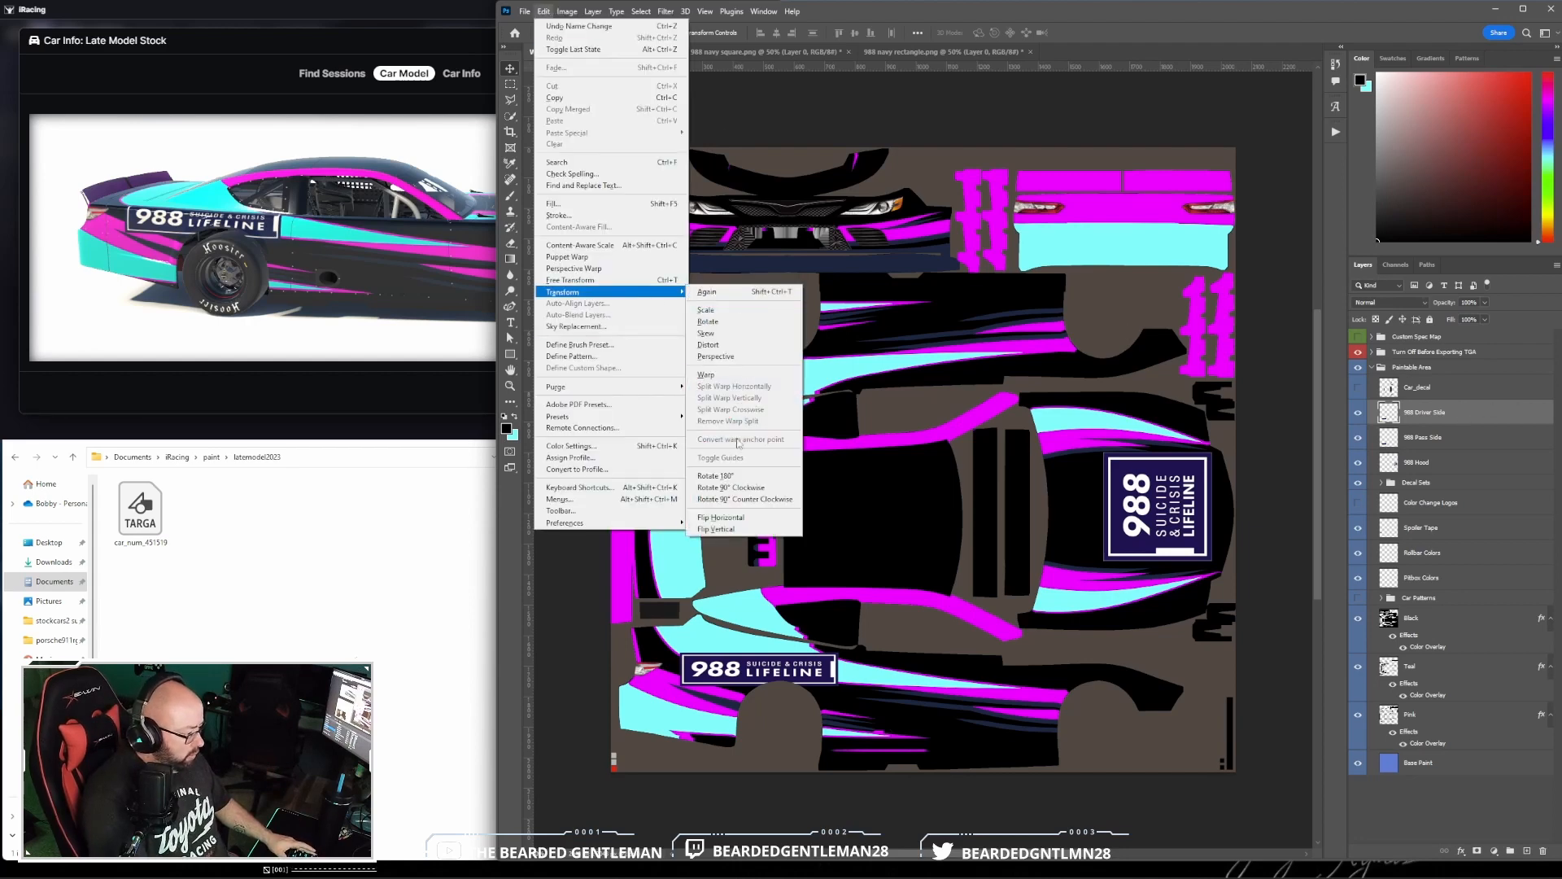
left_click(716, 476)
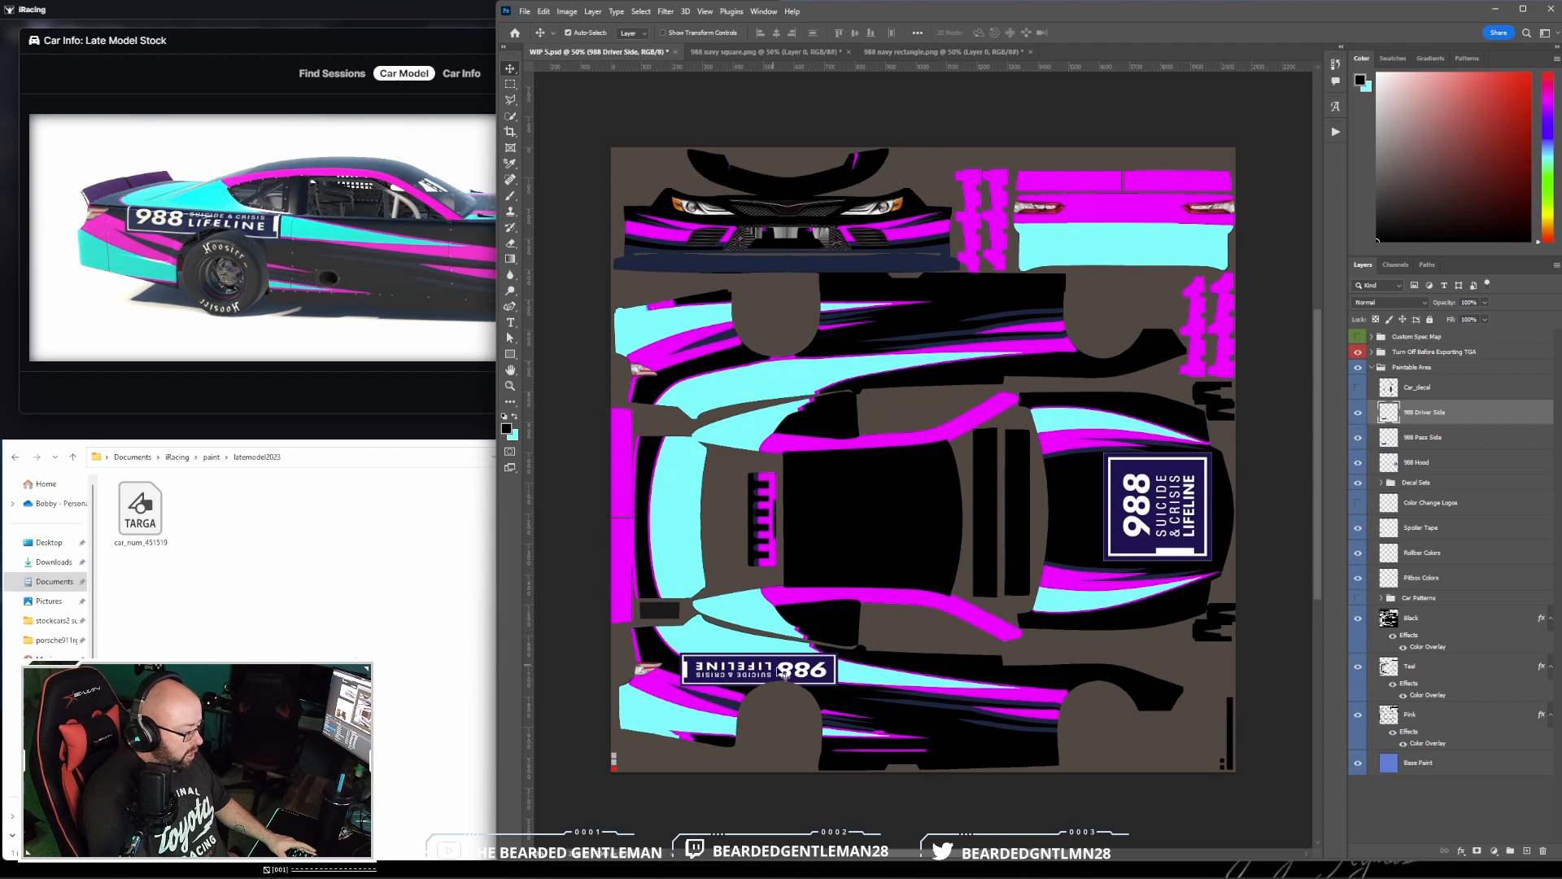
left_click_drag(783, 674, 781, 373)
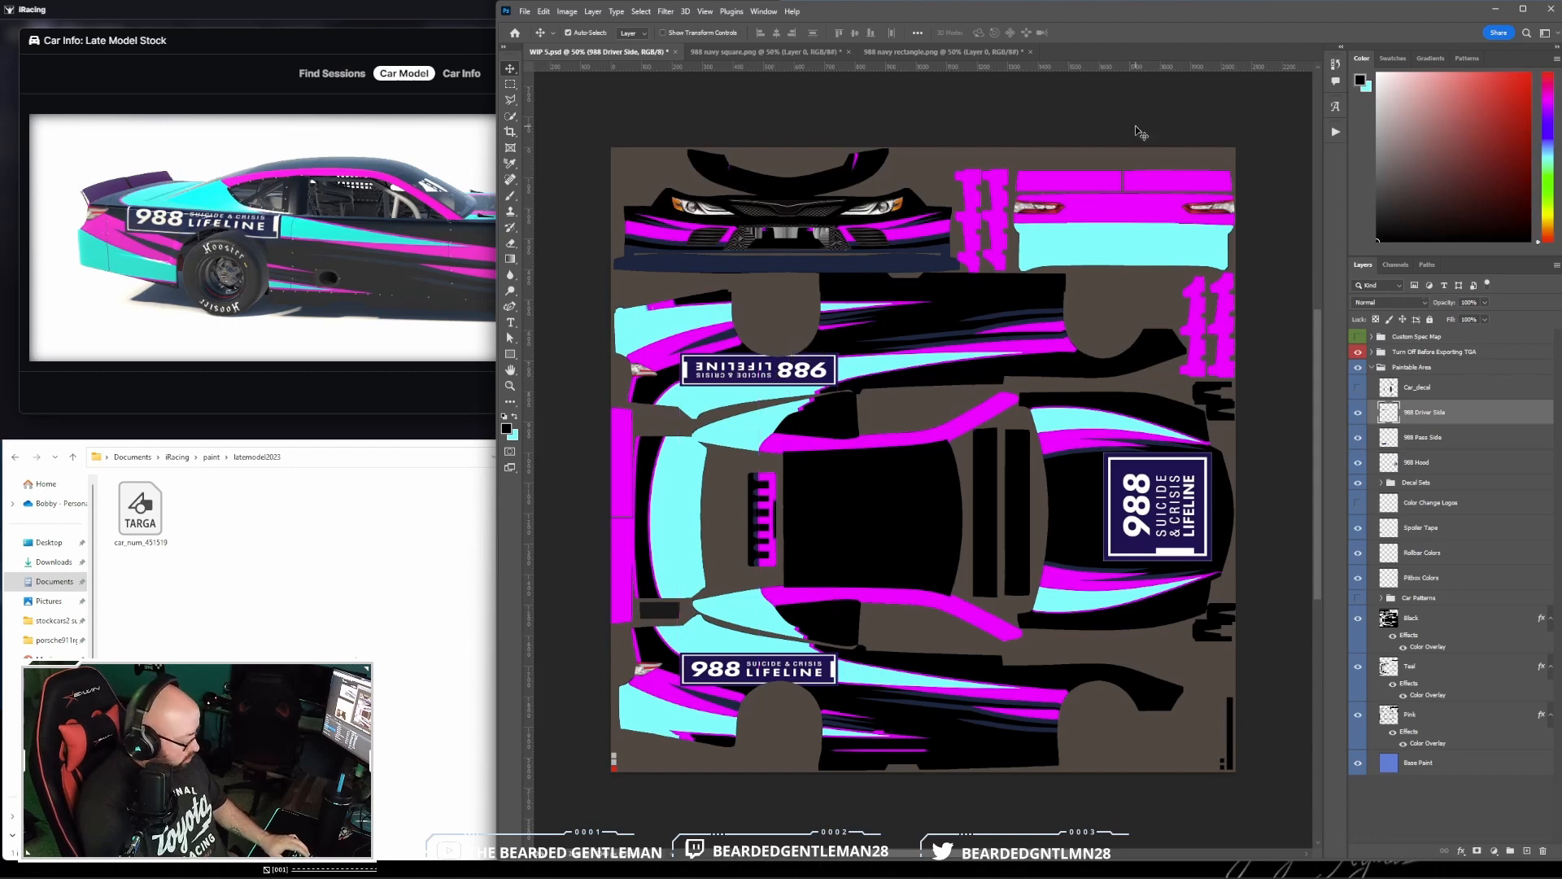
left_click_drag(156, 252, 368, 250)
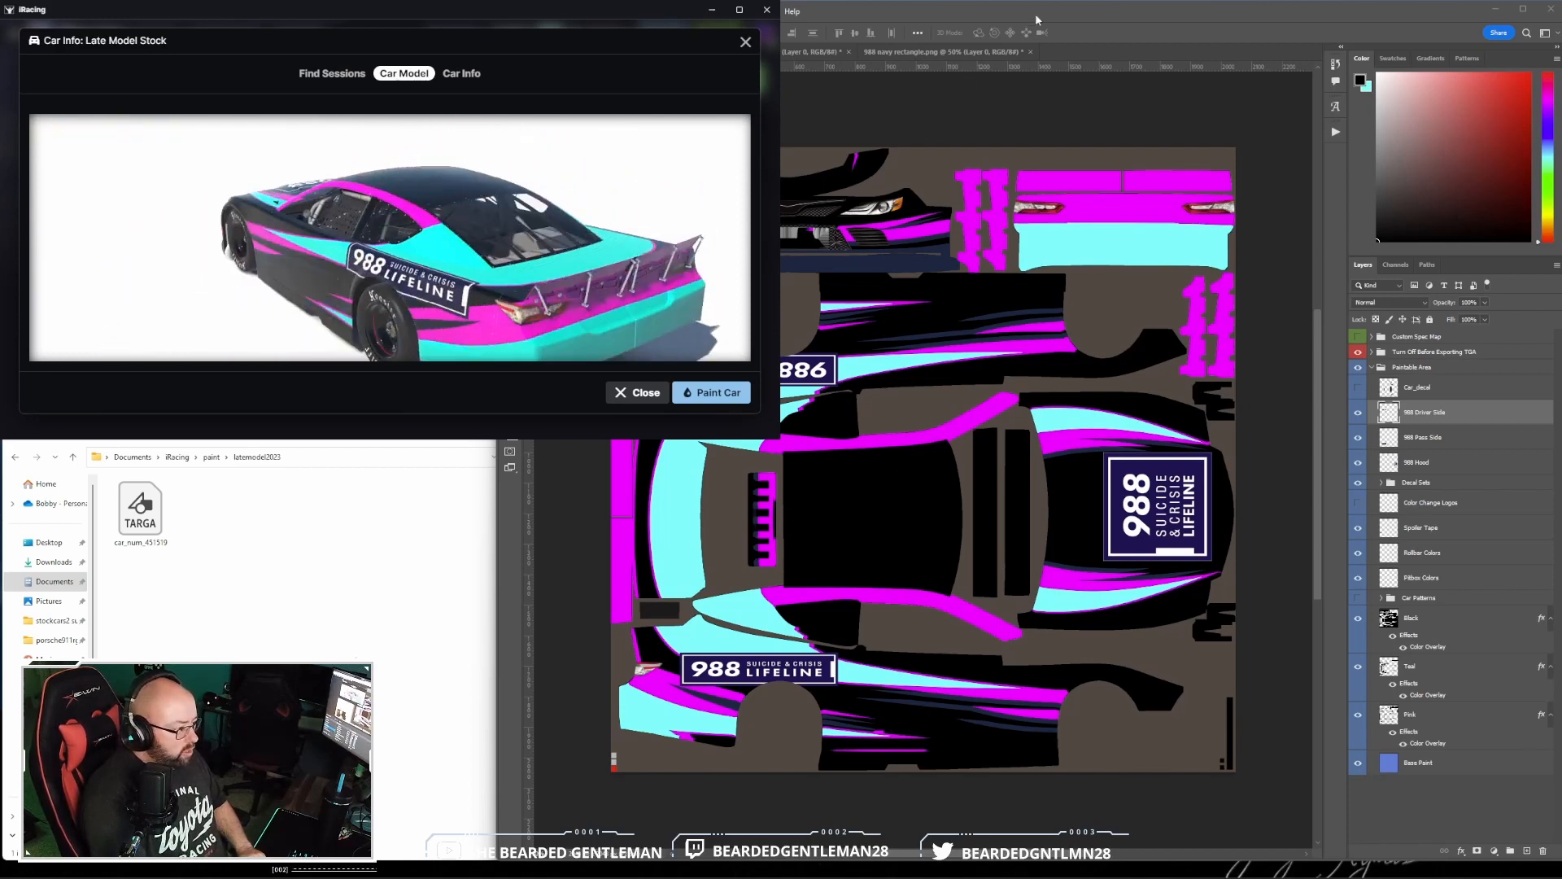
left_click(1038, 18)
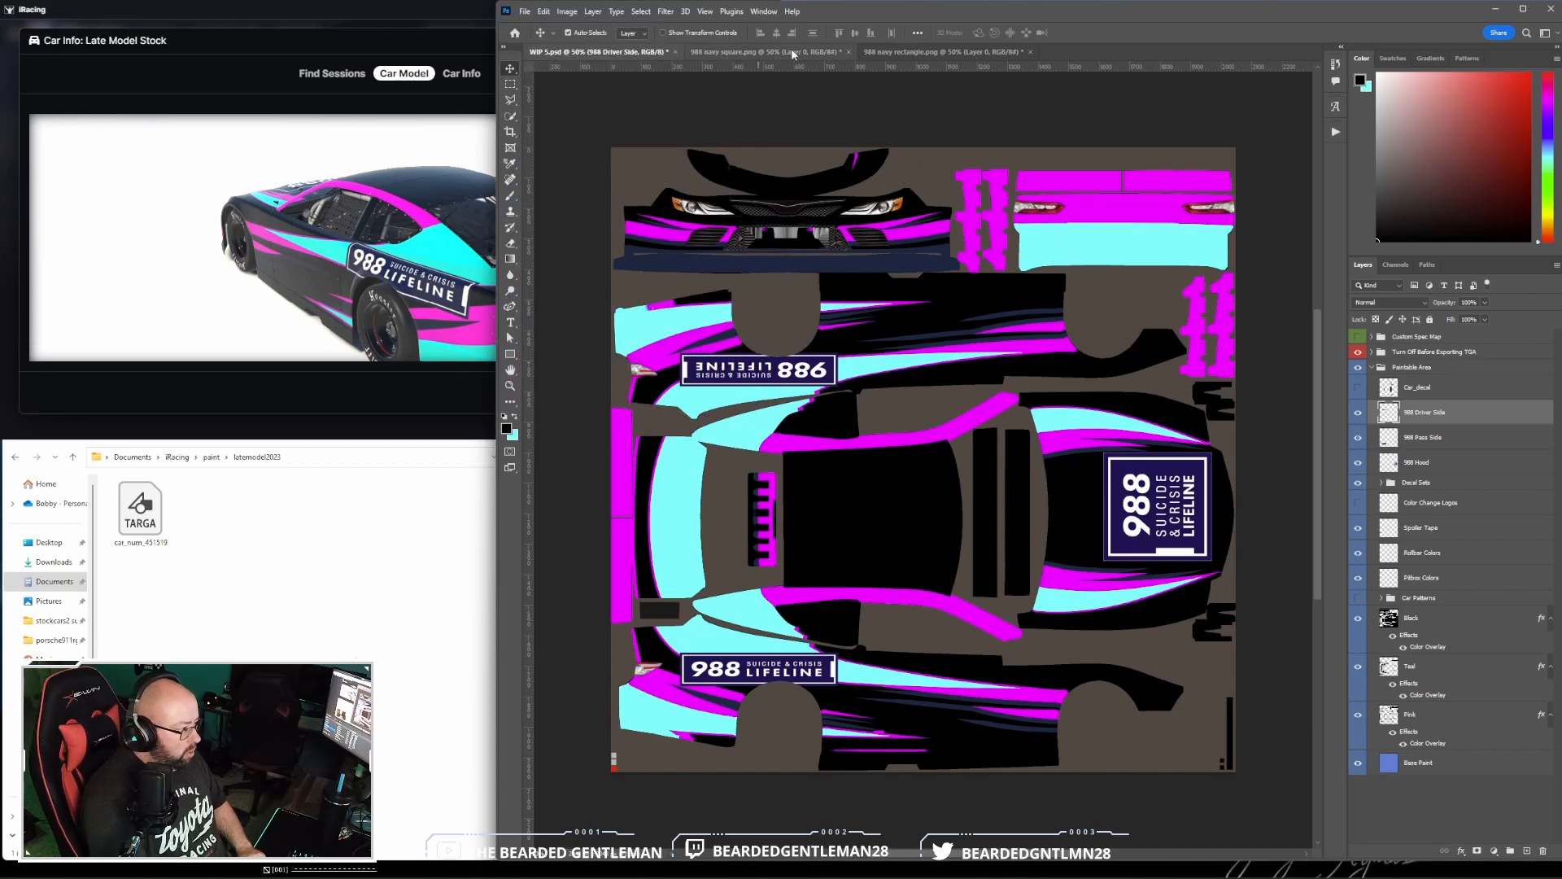
- Duplicate the layer of the 988 navy rectangle logo into the WIP 5.psd document as 988 Rear
left_click(964, 52)
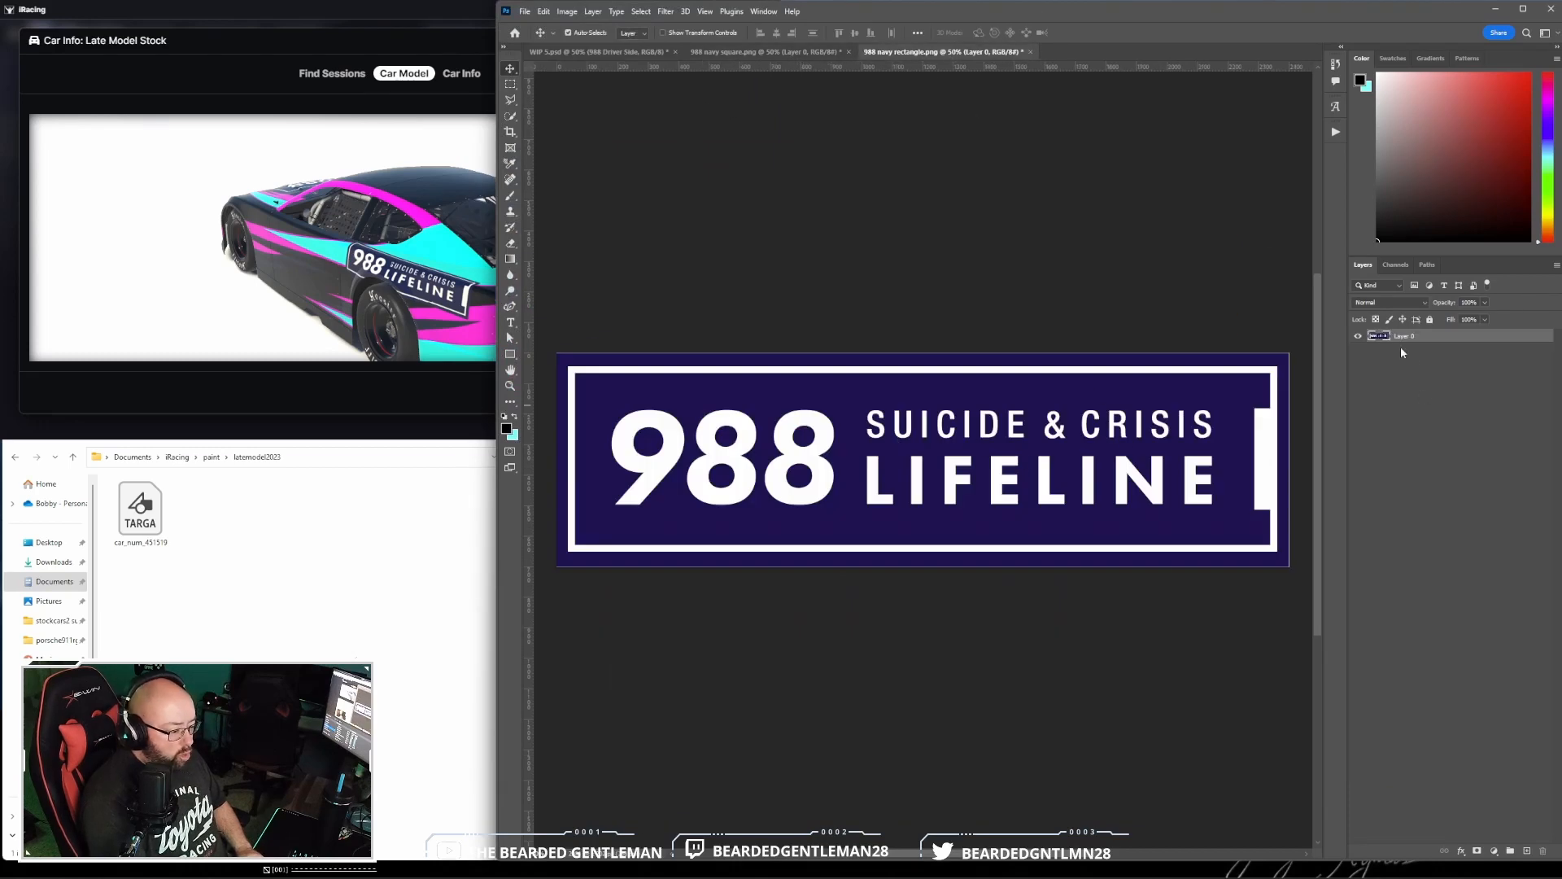
right_click(1457, 343)
left_click(1482, 396)
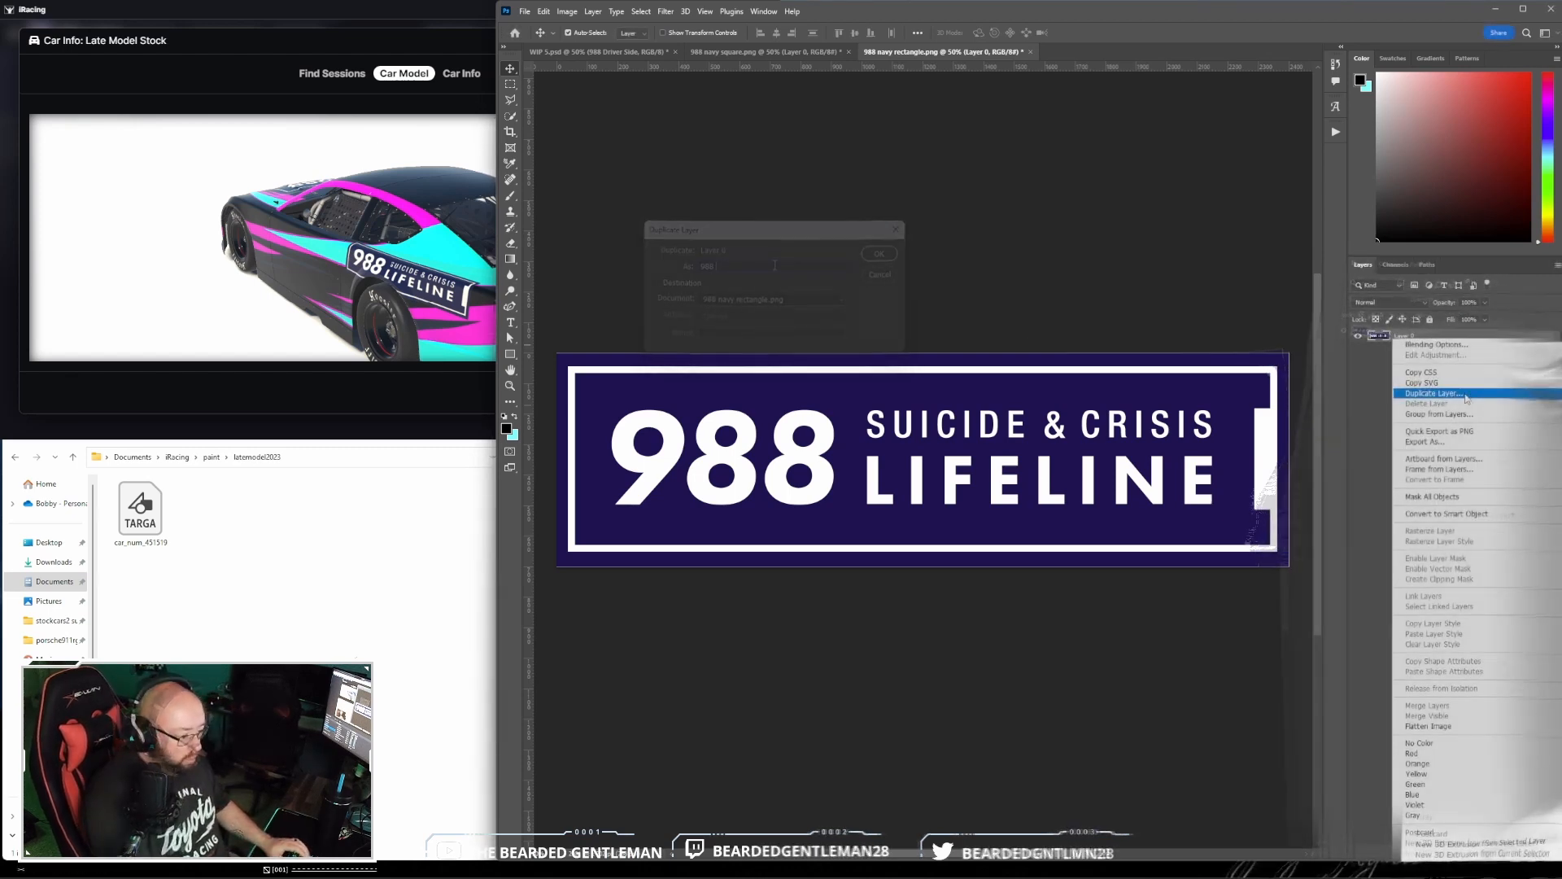
left_click(1469, 393)
left_click(770, 298)
left_click(769, 303)
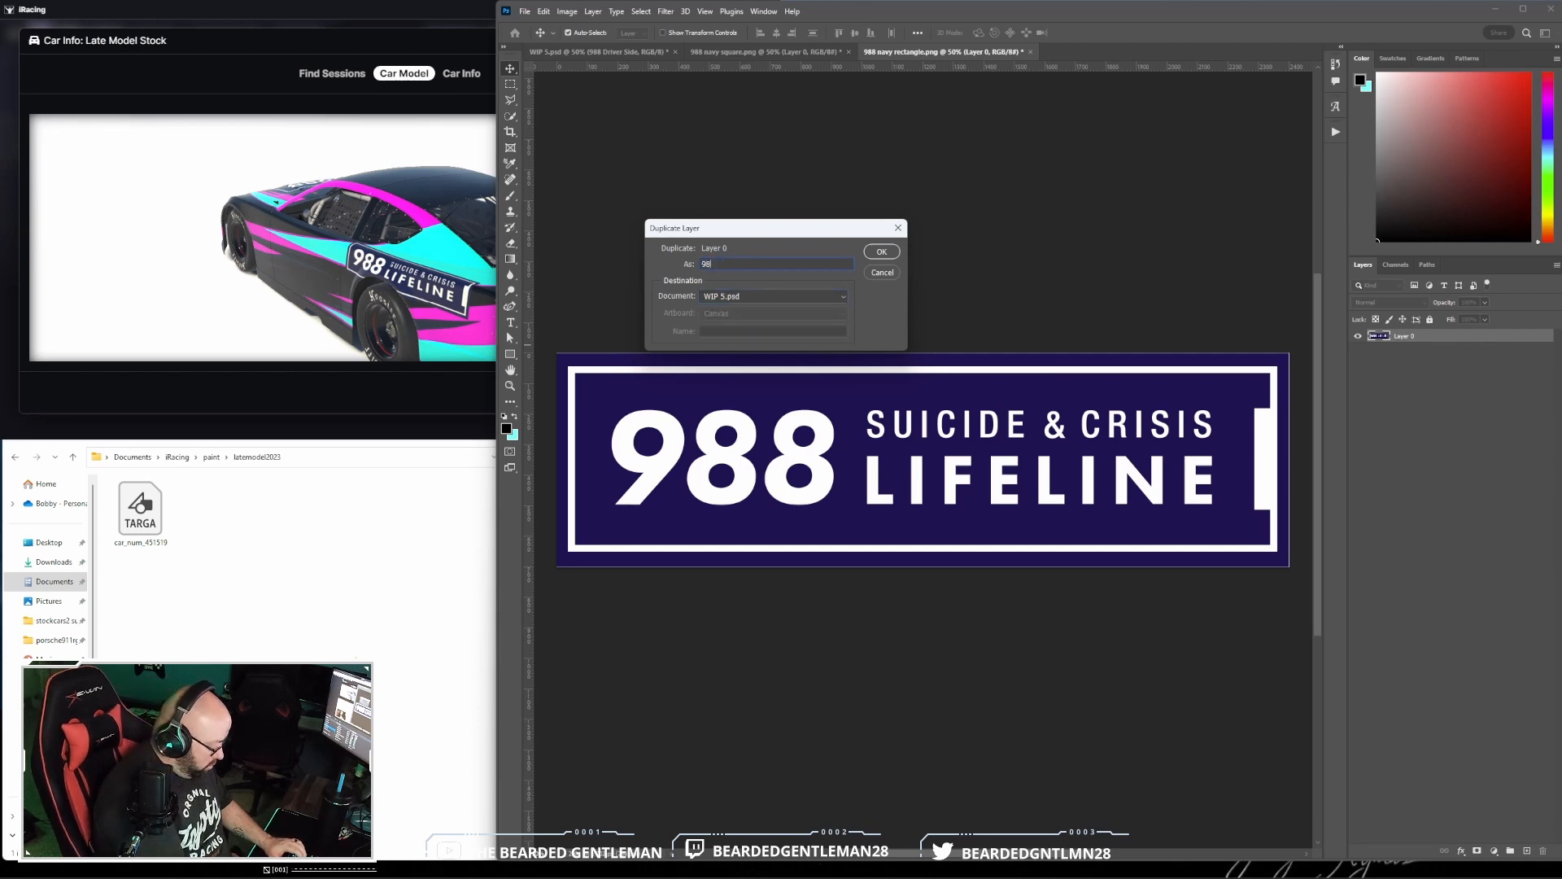
type("988 Rear")
key("Return")
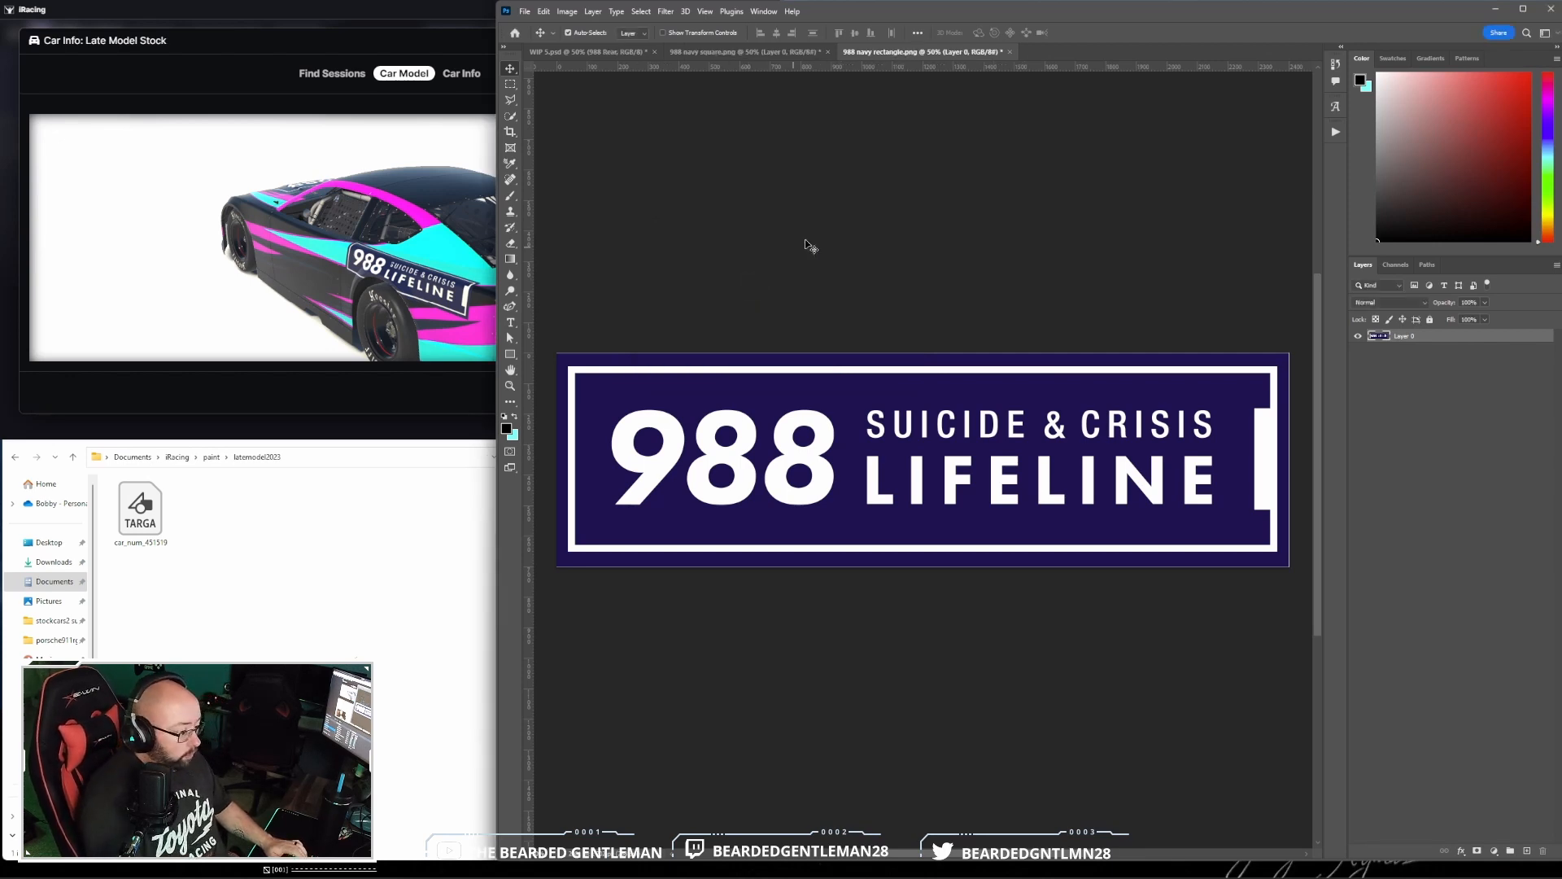
- Scale the 988 Rear logo in WIP 5.psd to about 12% and place it centrally on the rear bumper between the taillights
left_click(584, 51)
left_click(544, 11)
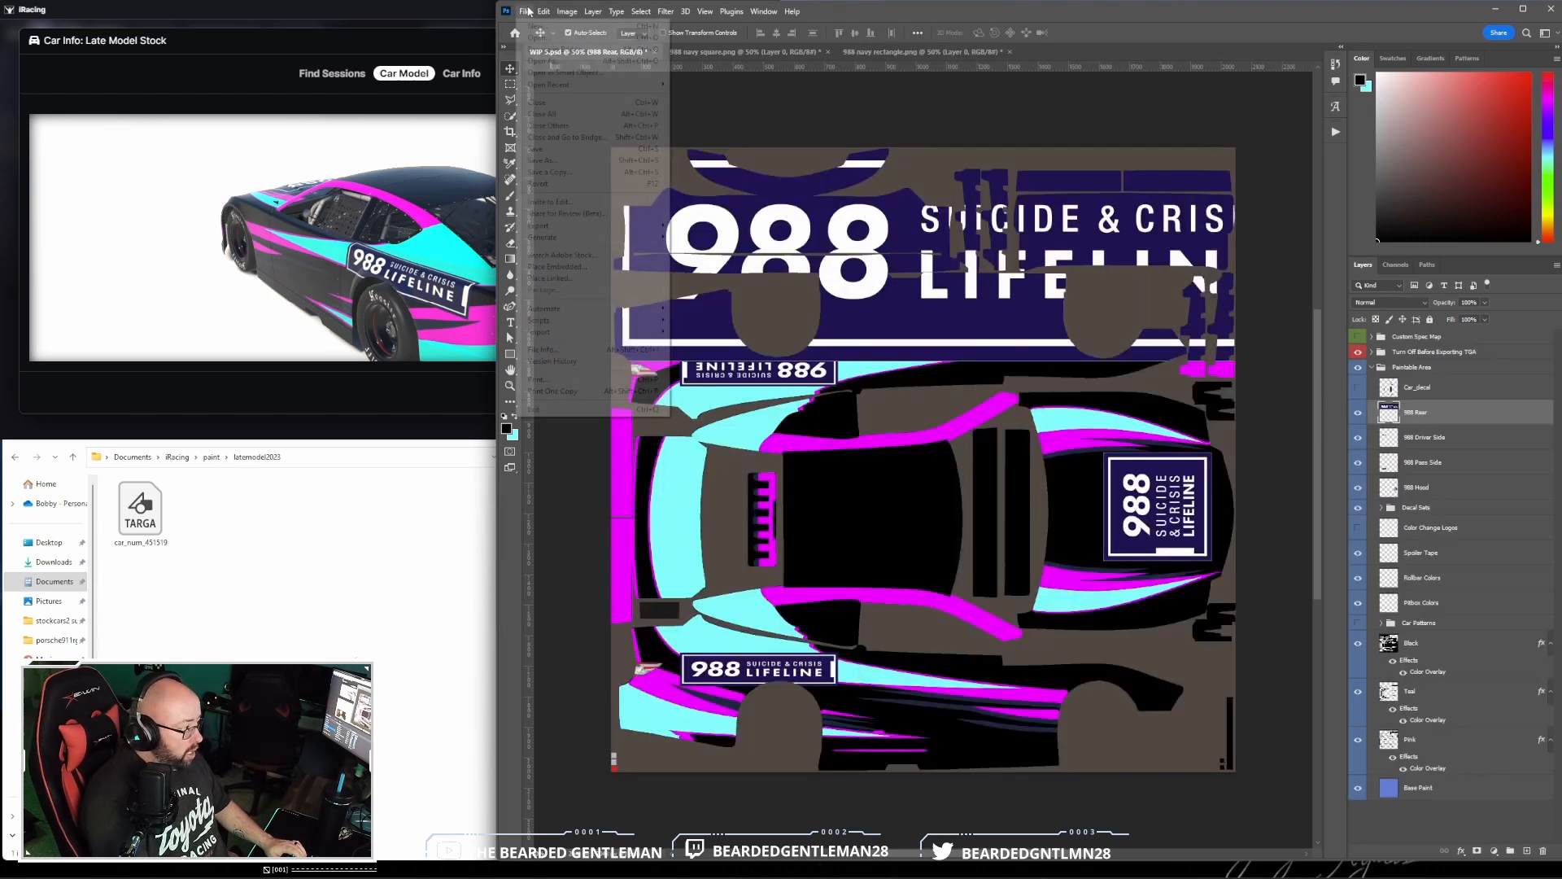
mouse_move(563, 292)
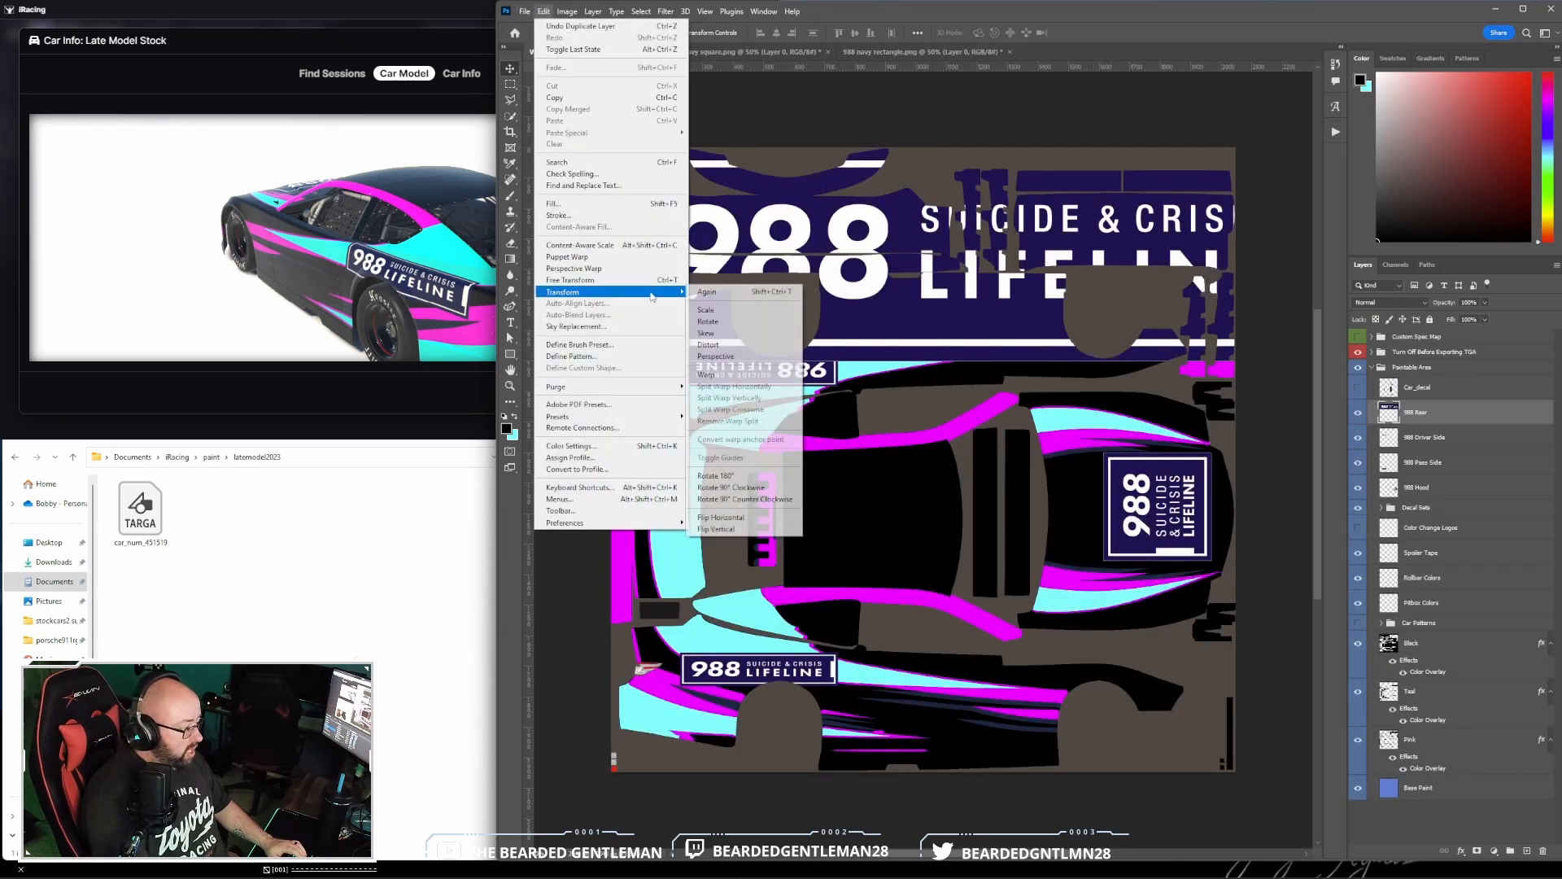
left_click(716, 305)
left_click_drag(608, 146, 1118, 229)
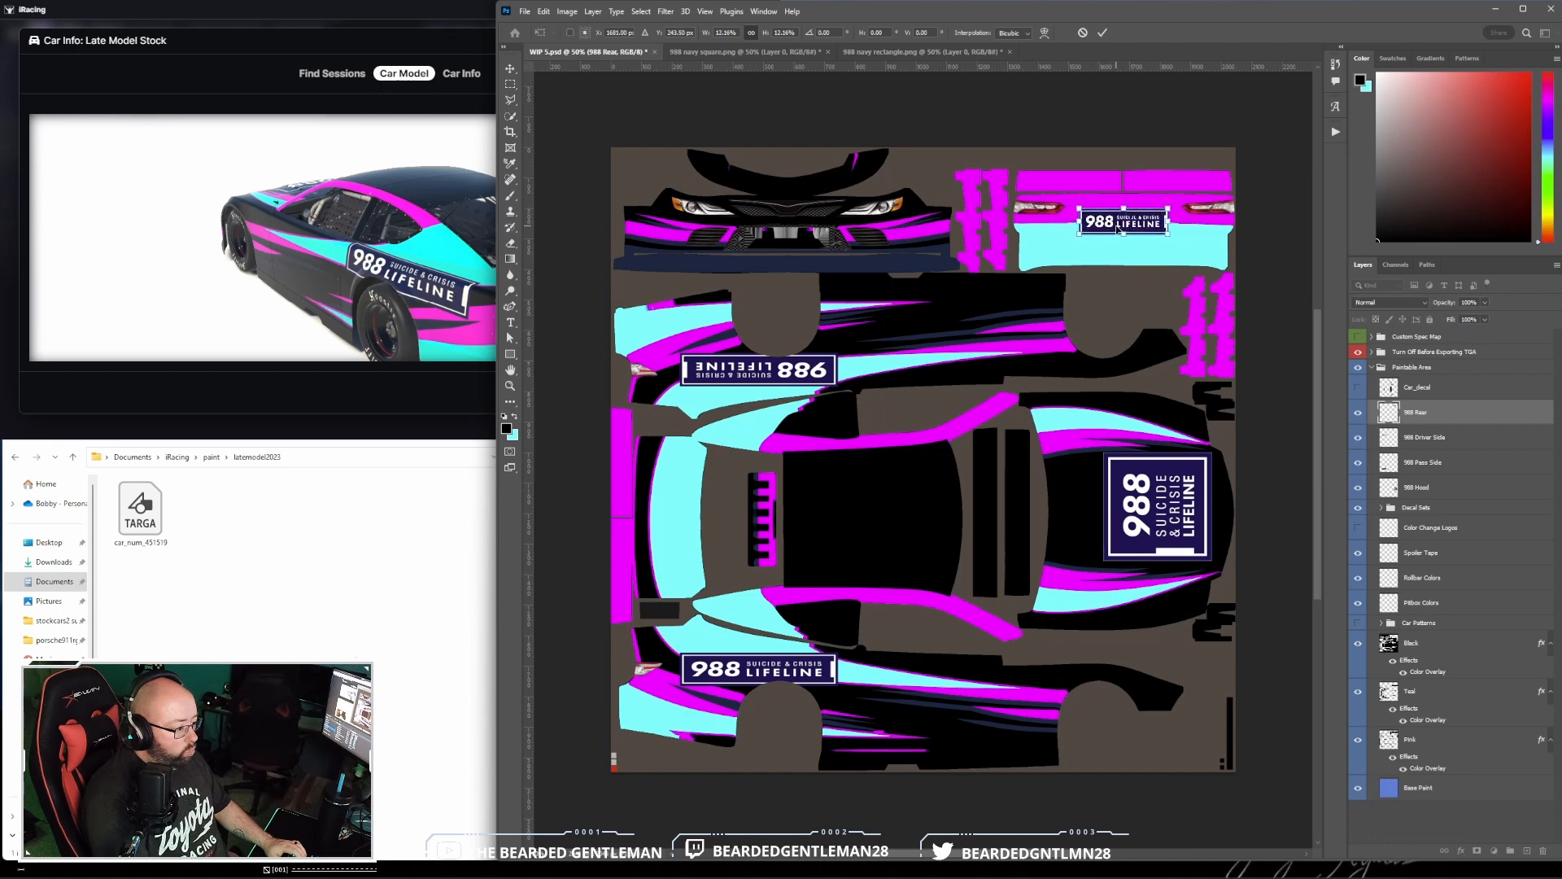
key("Return")
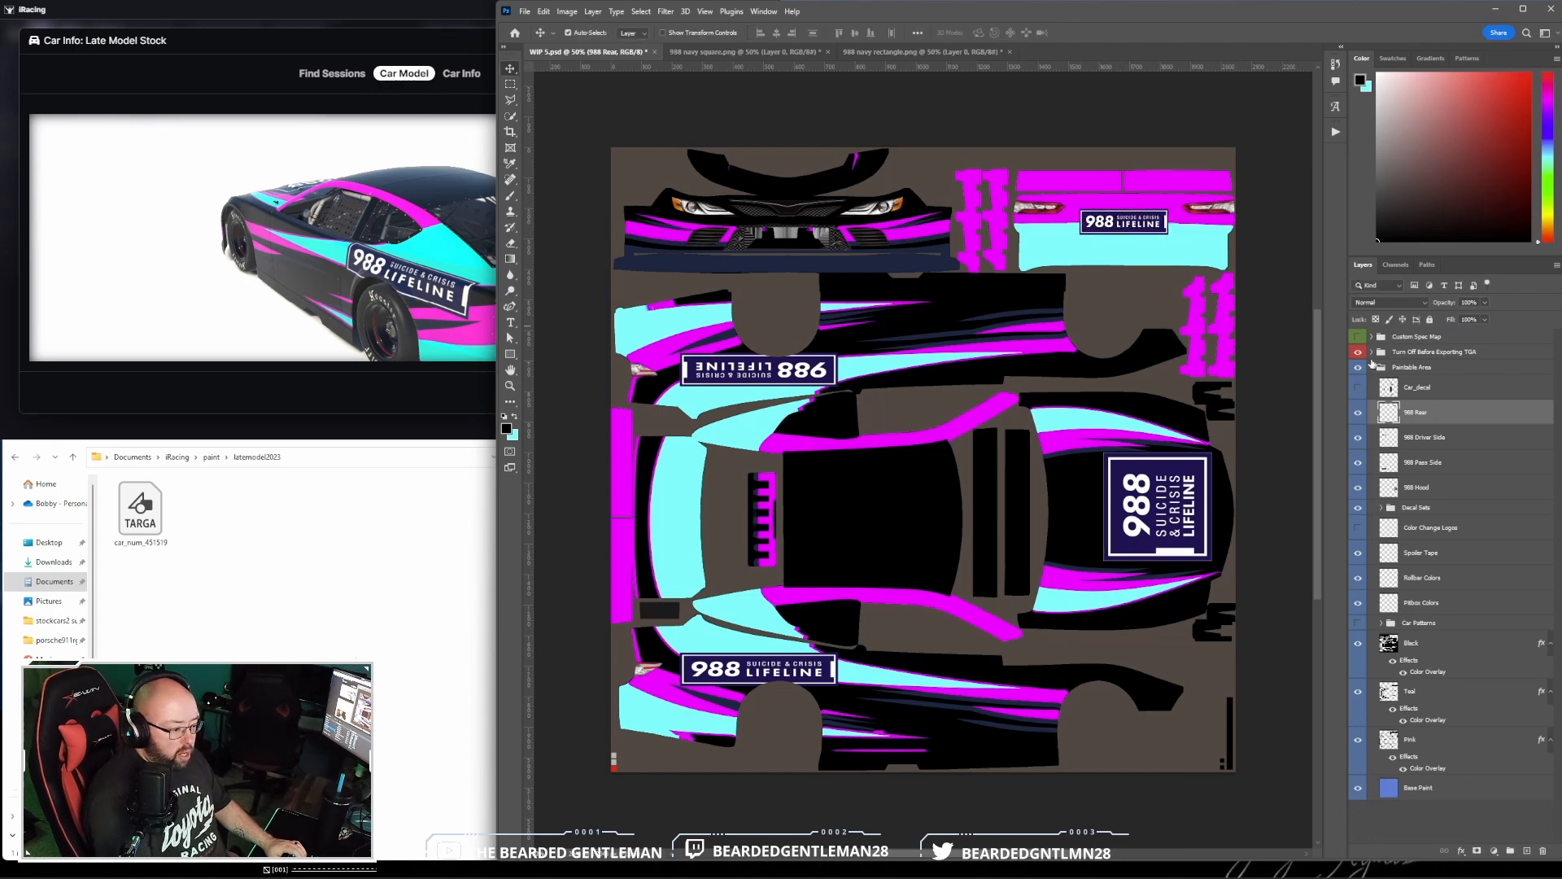
- Show the Wire layer and examine how the 988 Rear logo sits on the rear bumper mesh
left_click(1372, 353)
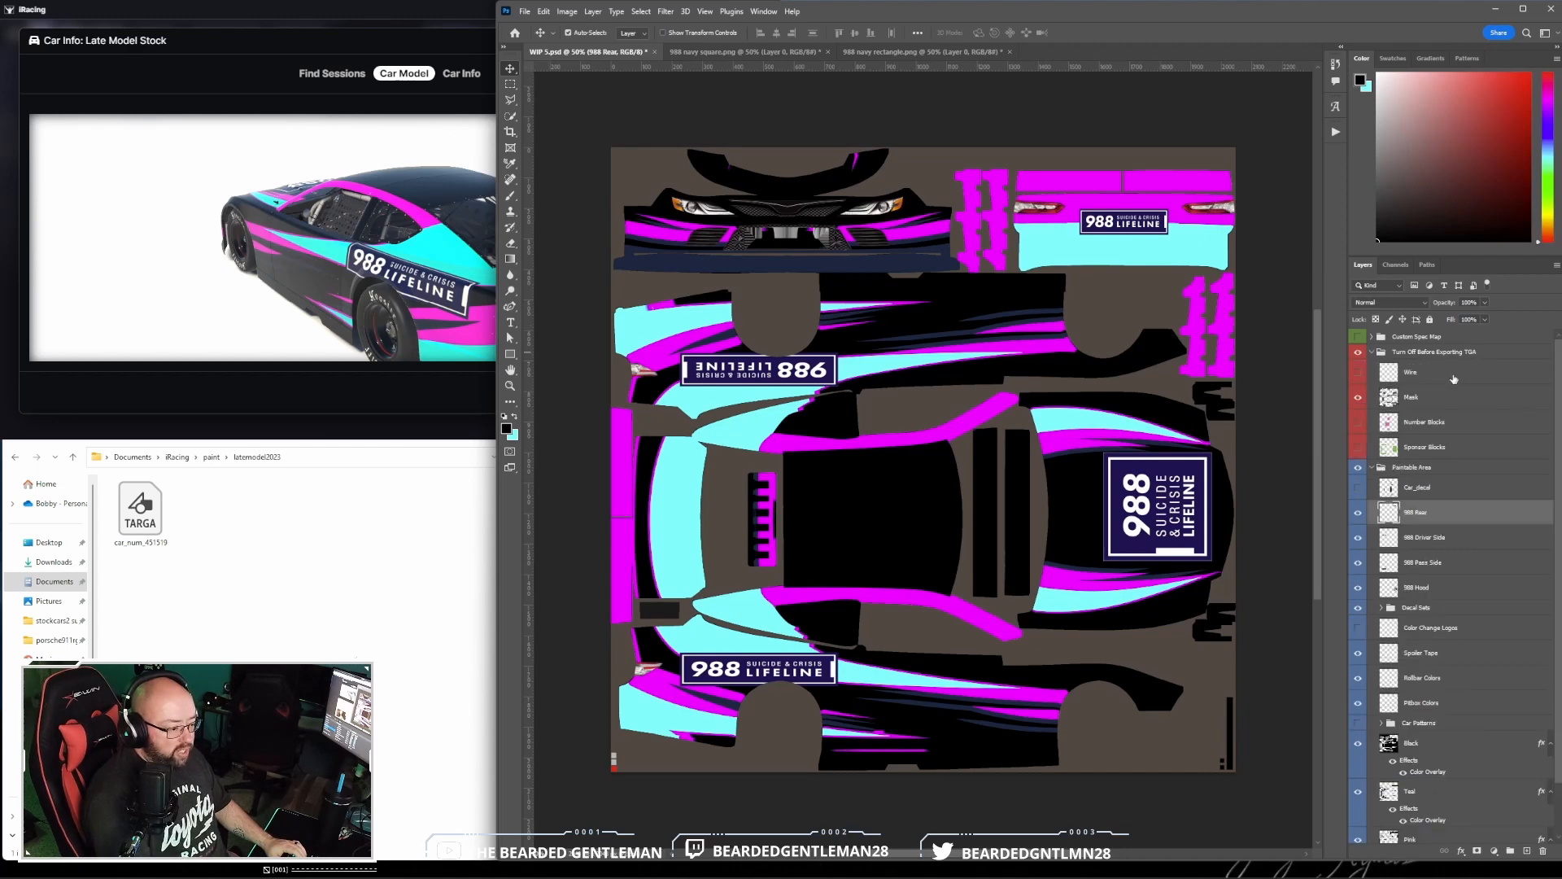
left_click(1357, 373)
scroll(1266, 282, "up", 2)
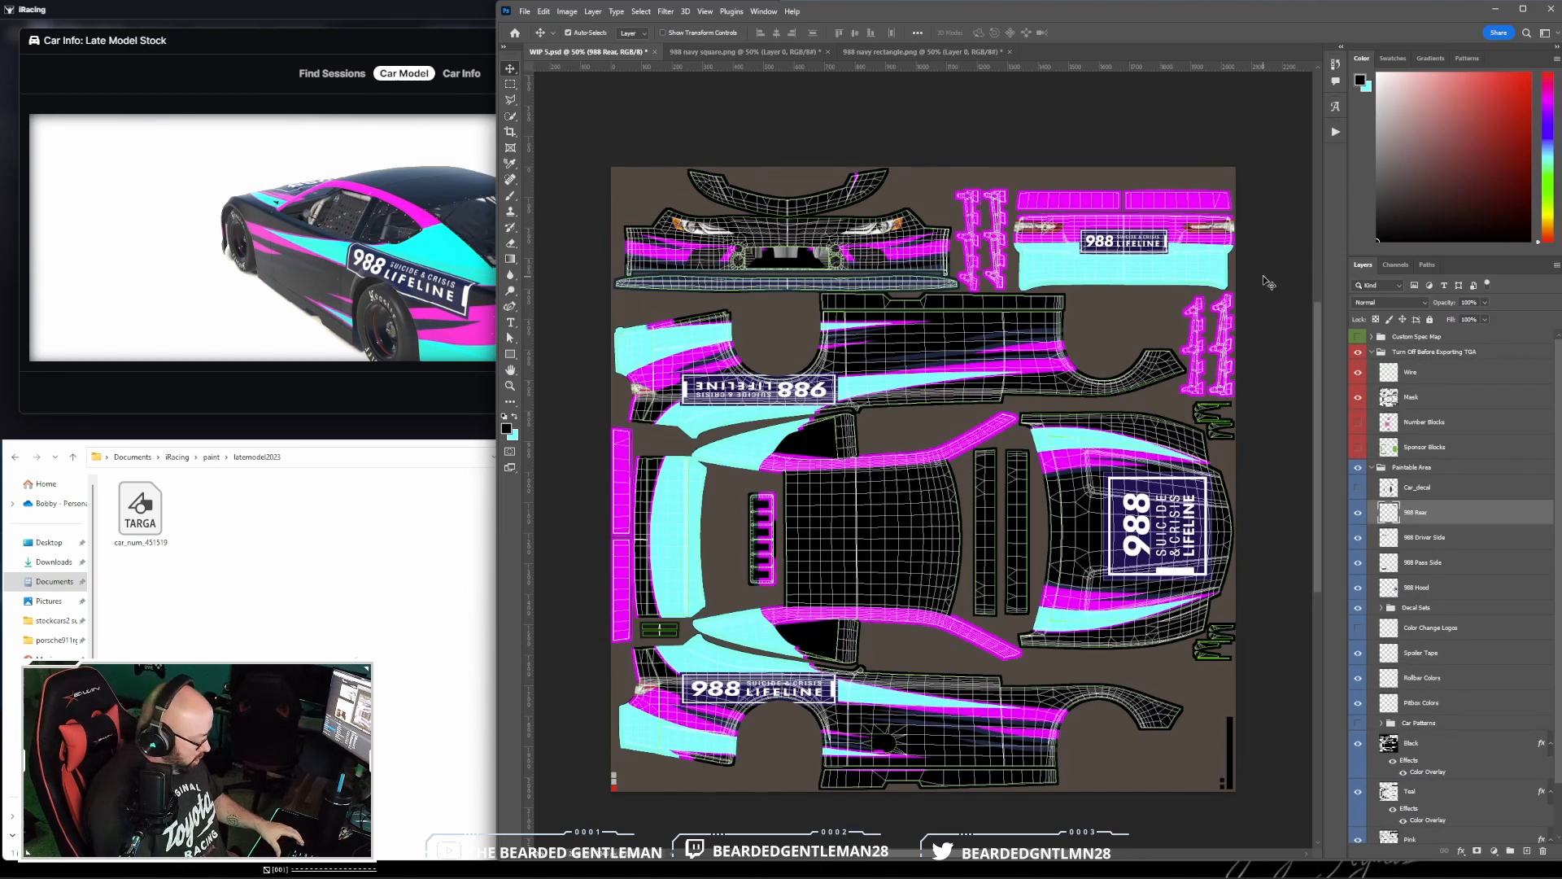
key("ctrl+plus")
key("ctrl+plus")
key("ctrl+plus")
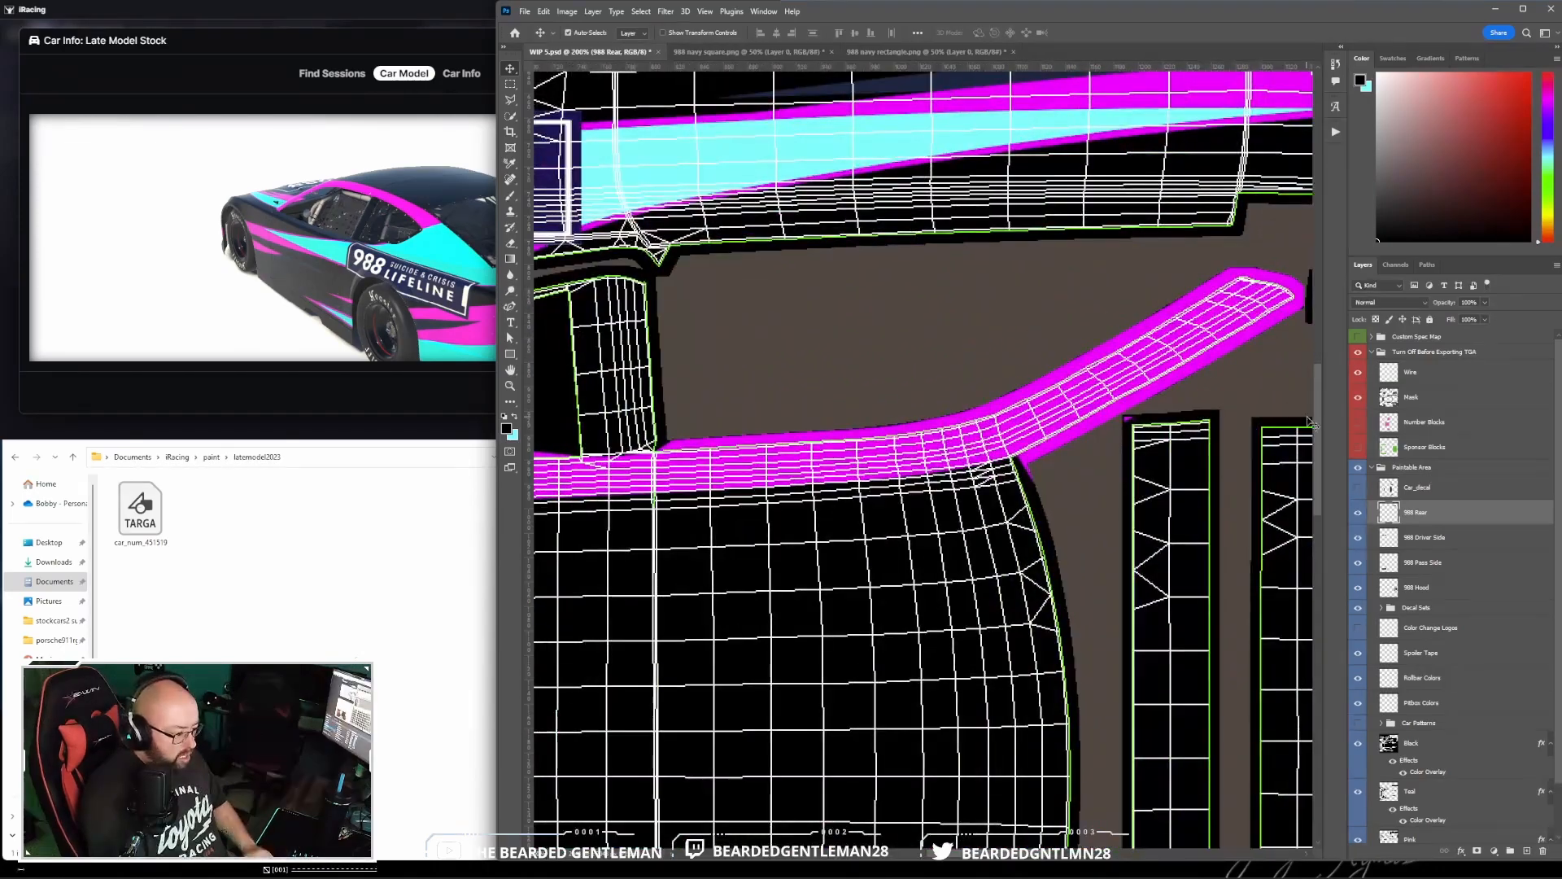
left_click_drag(1311, 423, 1319, 269)
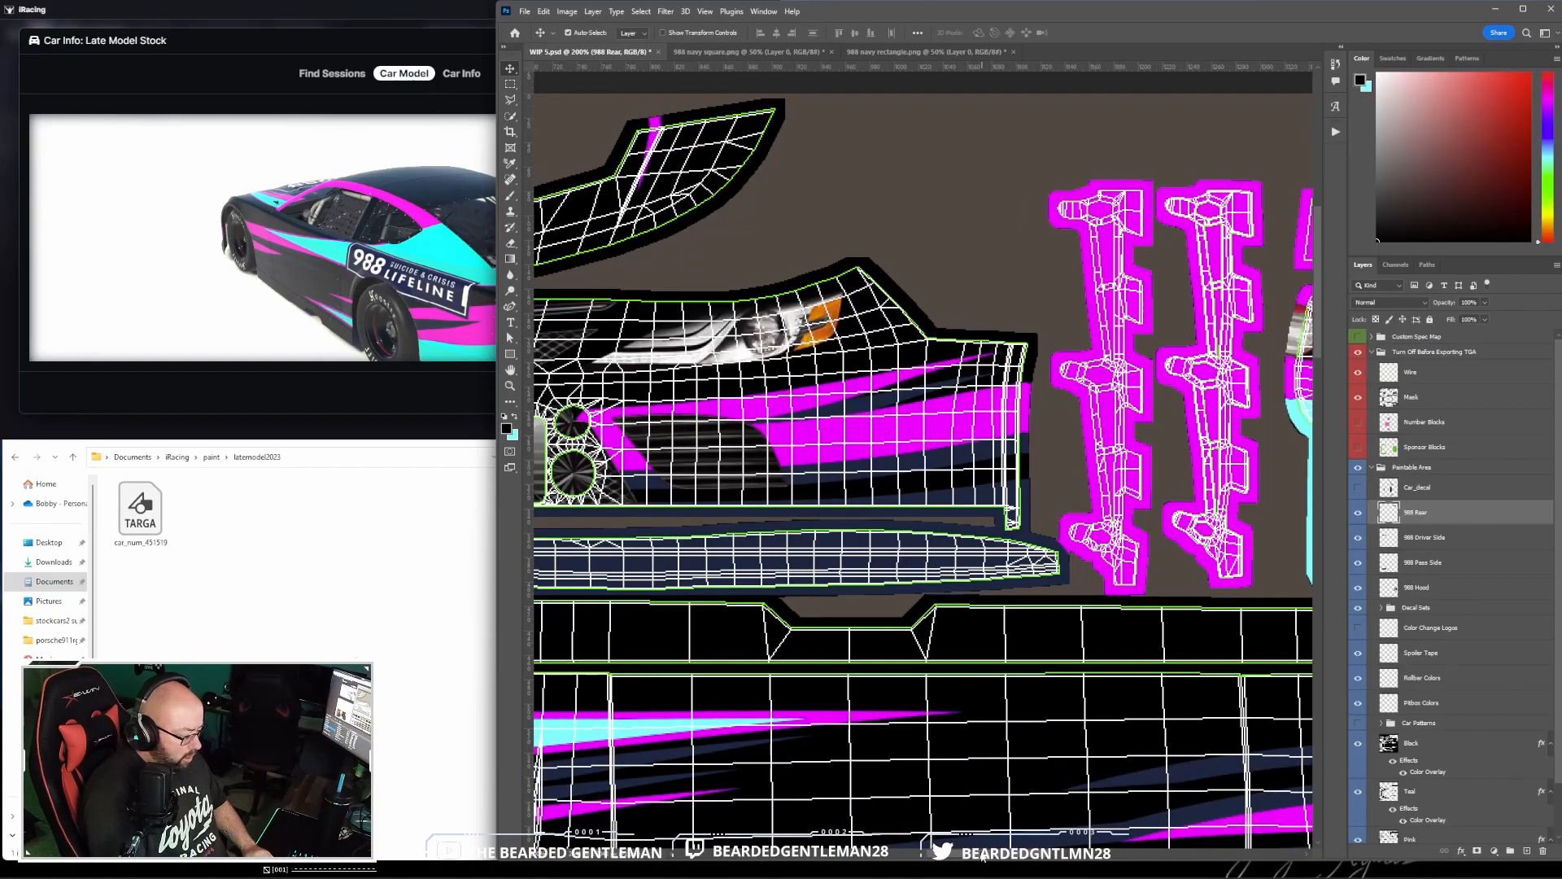
left_click_drag(982, 856, 1105, 853)
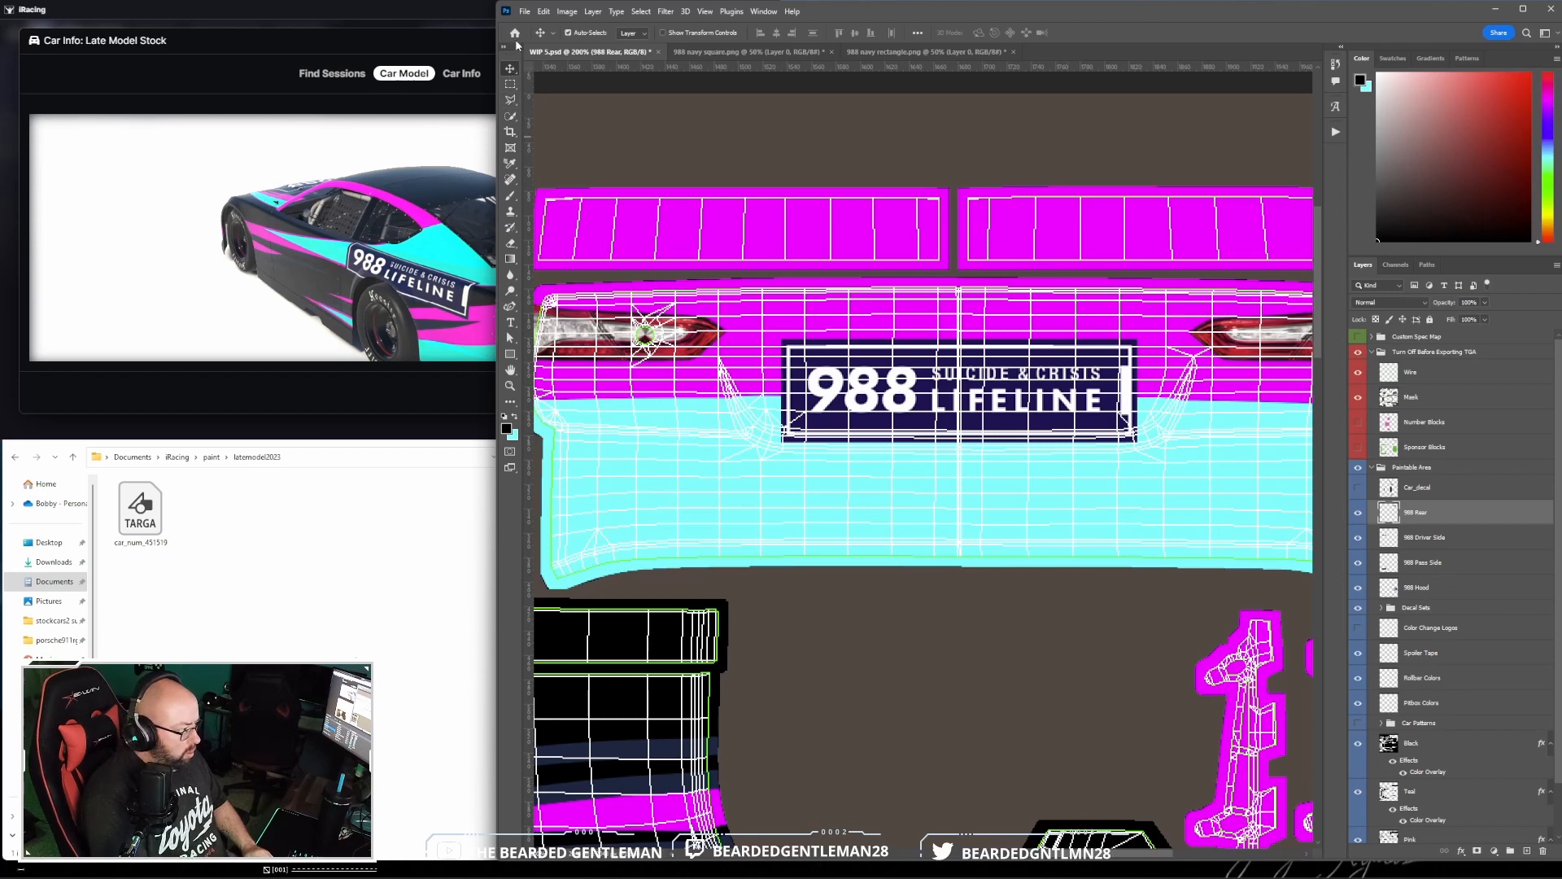
- Scale the 988 Rear logo down slightly to fit the recessed area between the taillights, and hide the Wire layer
left_click(543, 13)
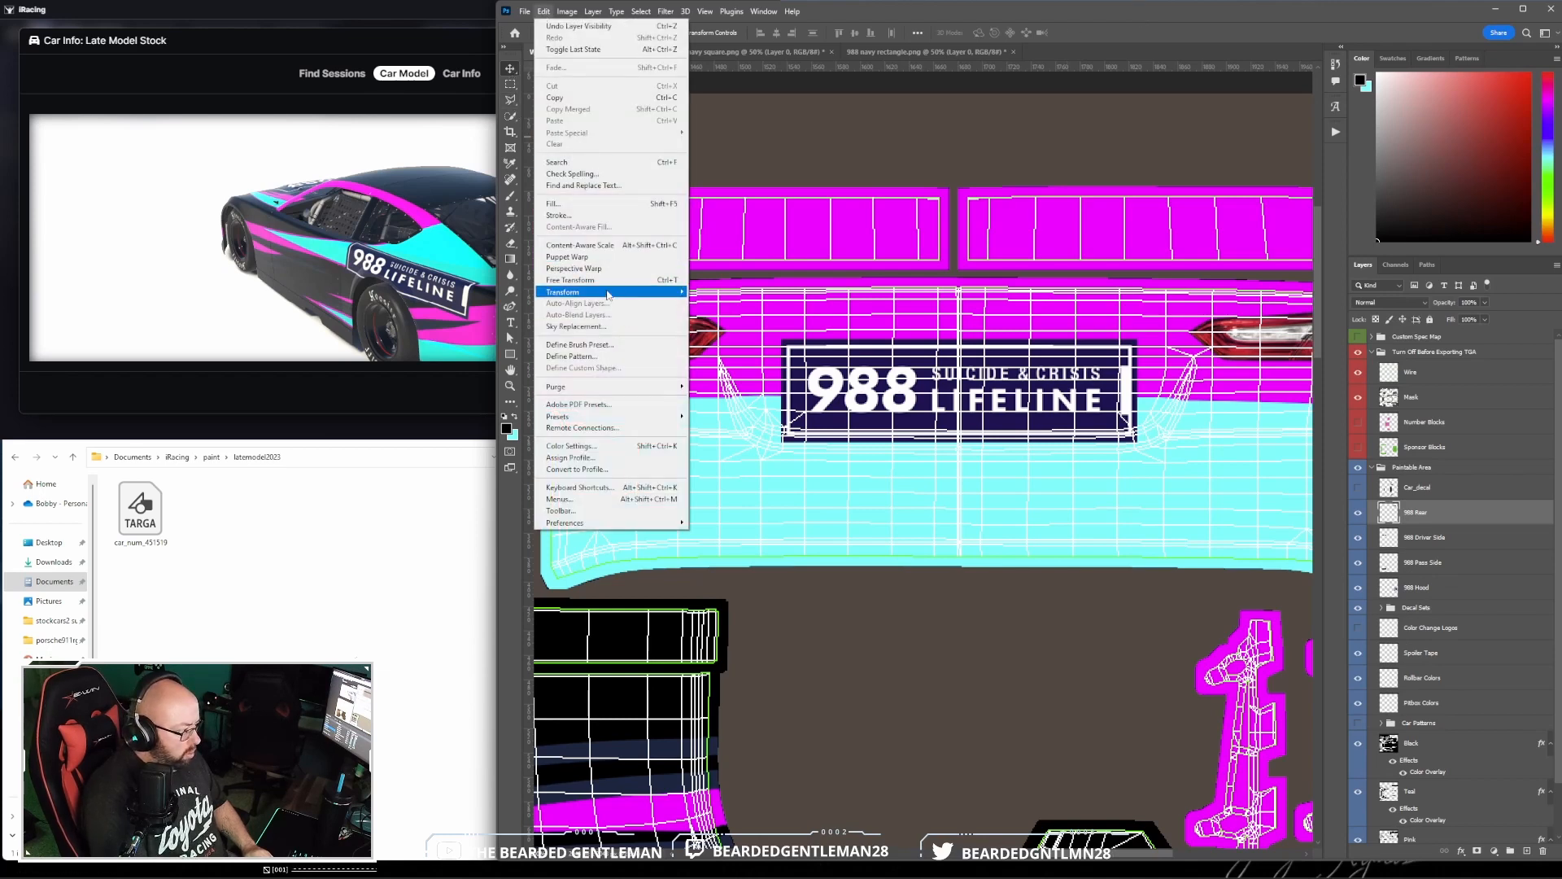
mouse_move(649, 296)
left_click(705, 310)
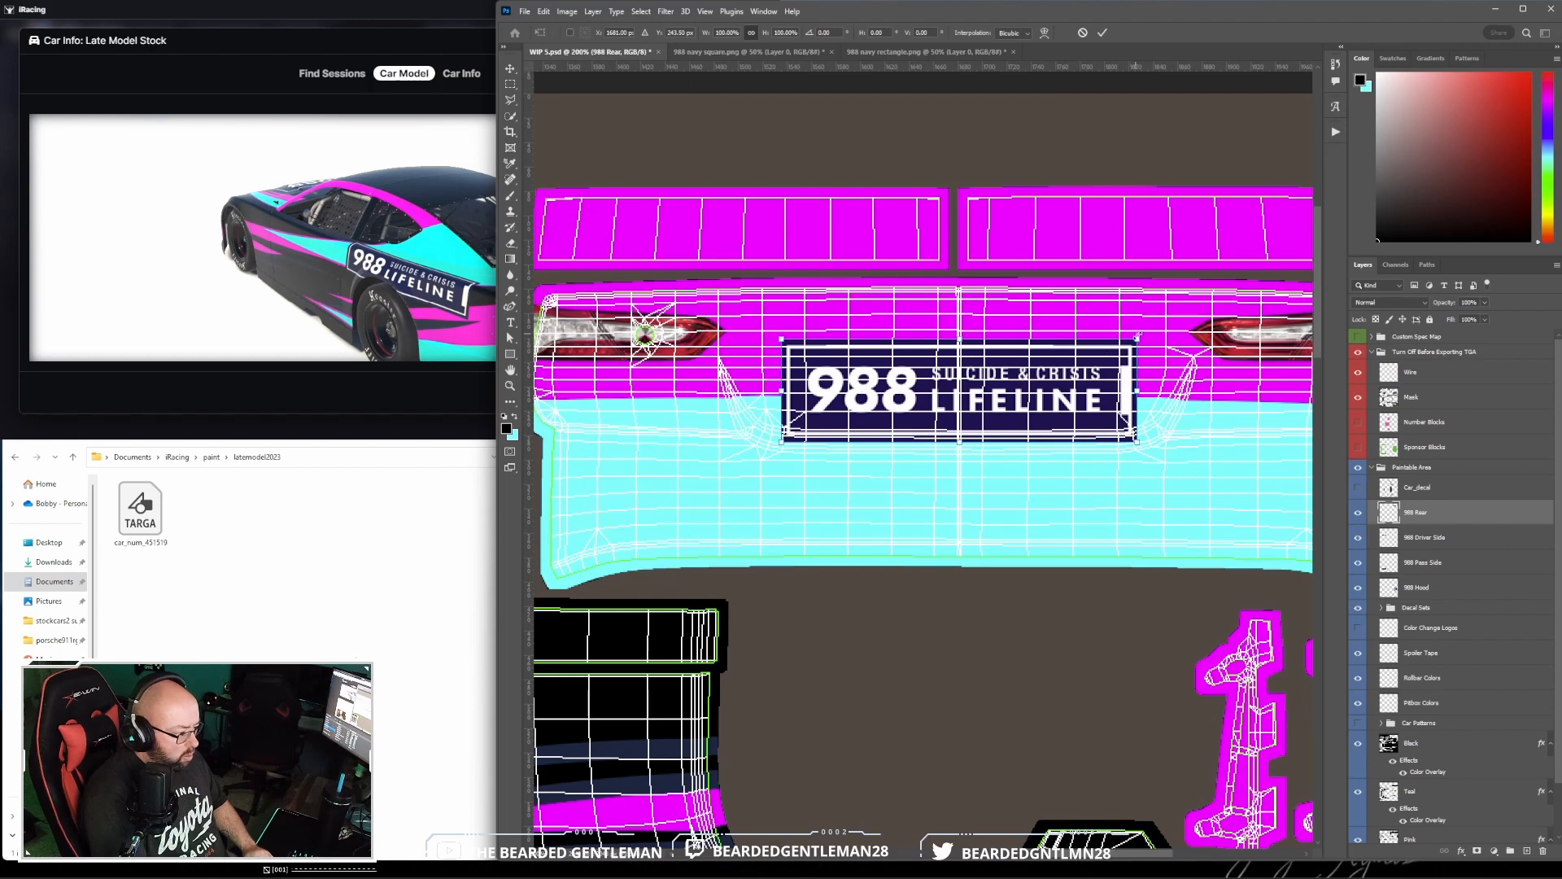
left_click_drag(1139, 336, 1080, 384)
left_click(1102, 33)
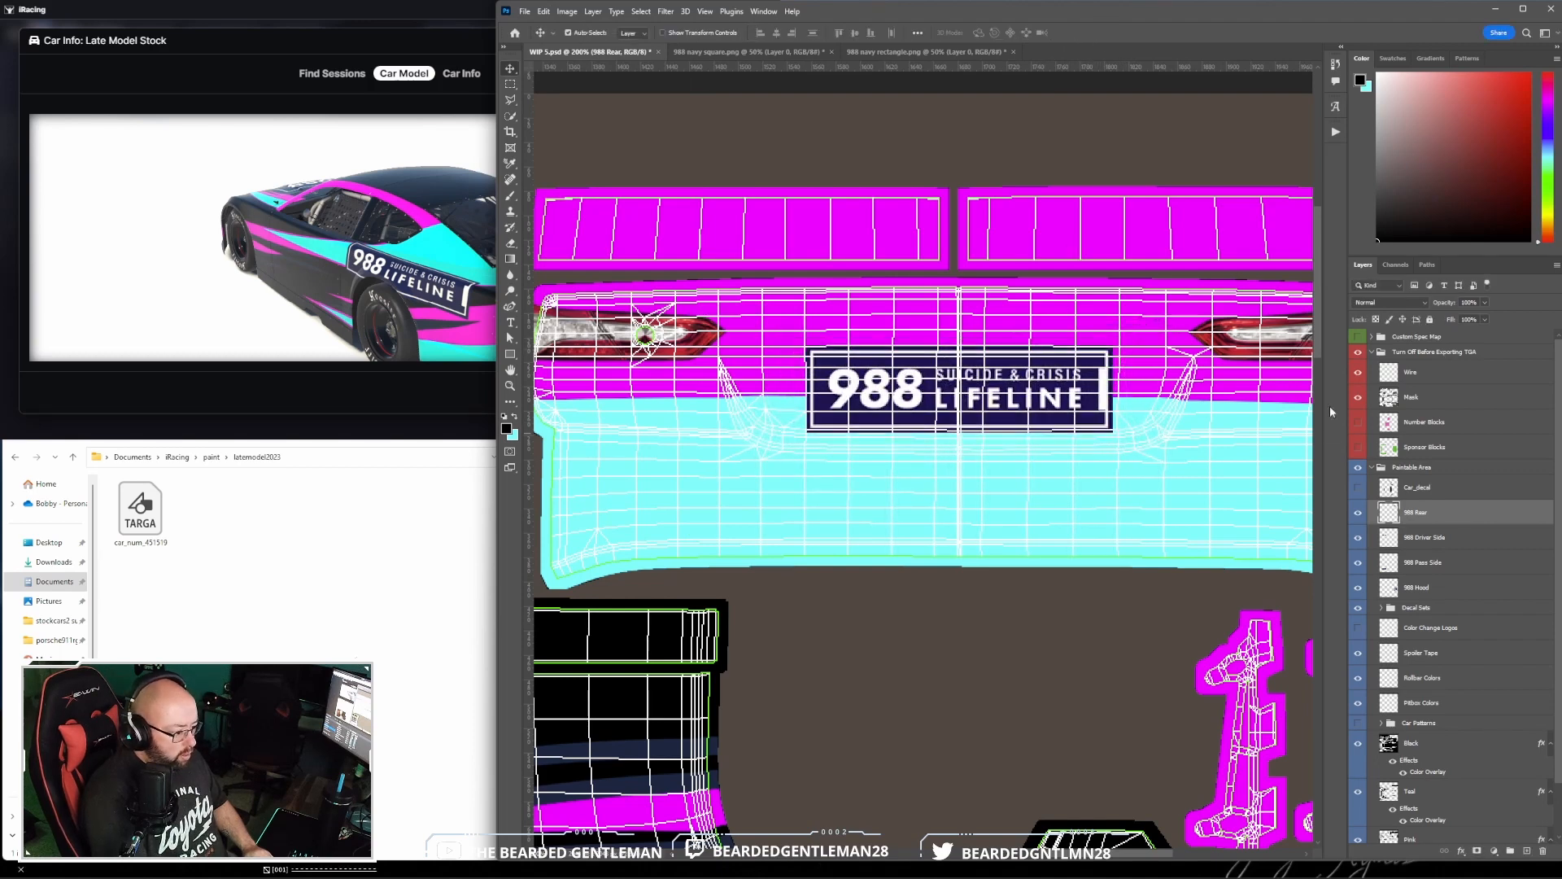
left_click(1357, 372)
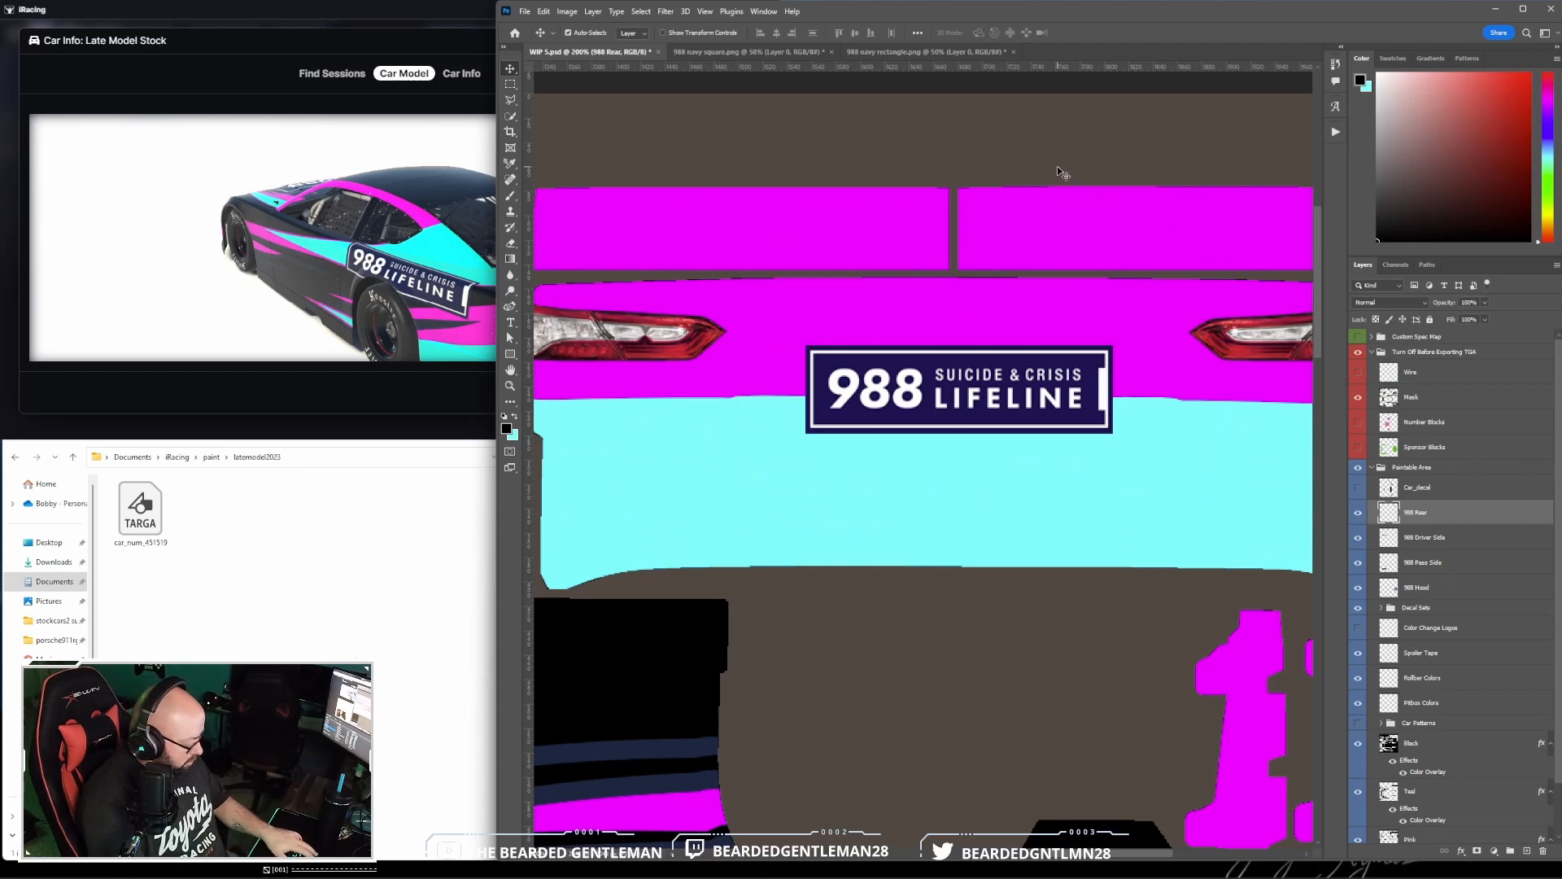
- Examine the rear logo on the iRacing car model and turn the car to view its side, then return to Photoshop
left_click(402, 276)
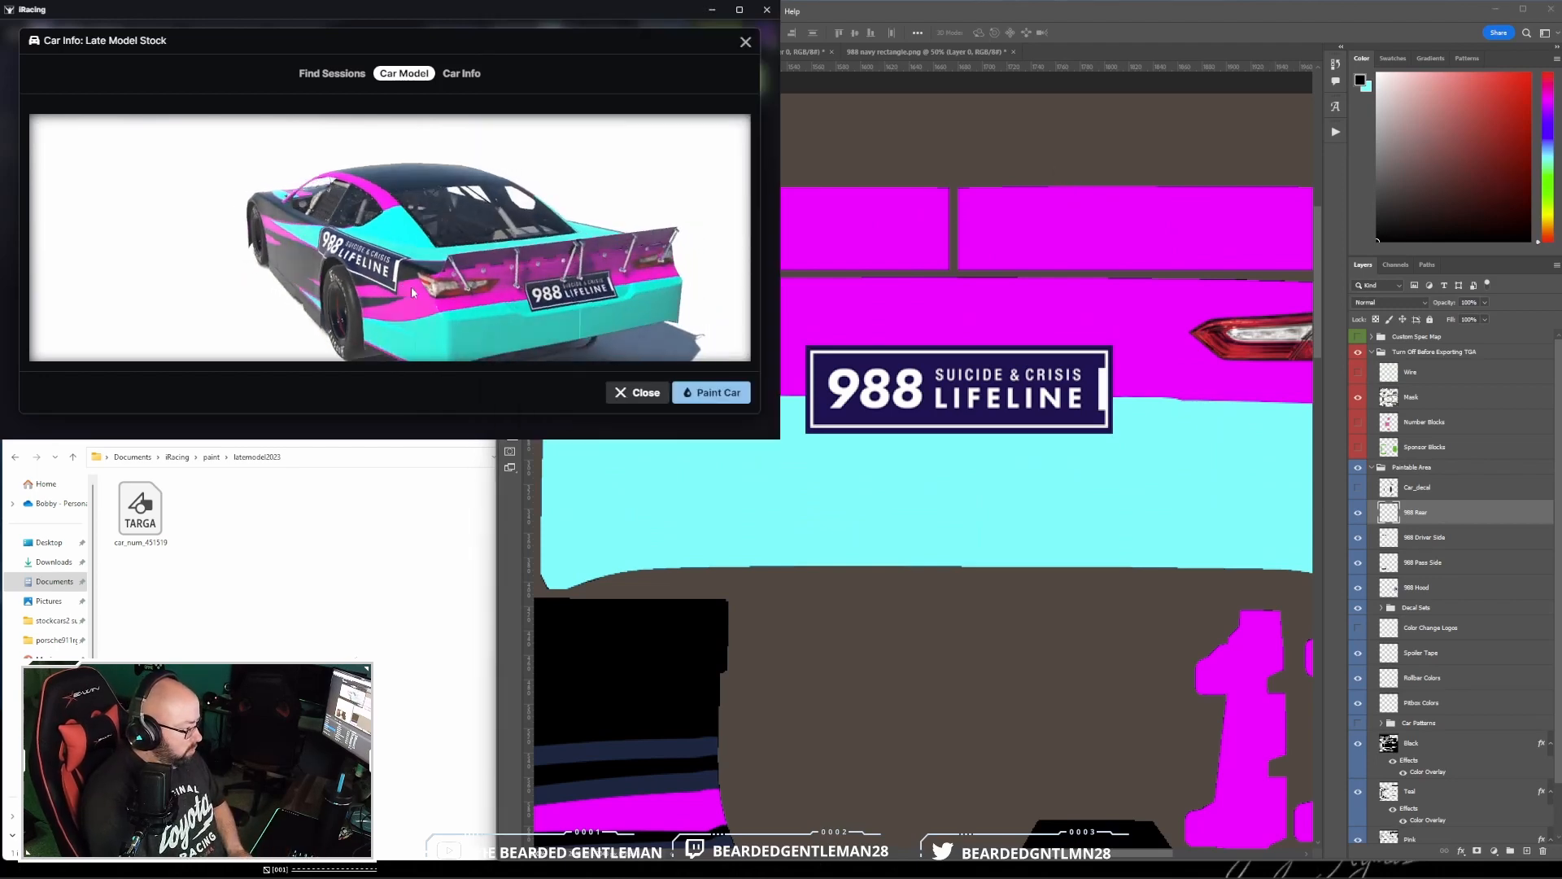
left_click_drag(407, 254, 475, 241)
left_click(989, 12)
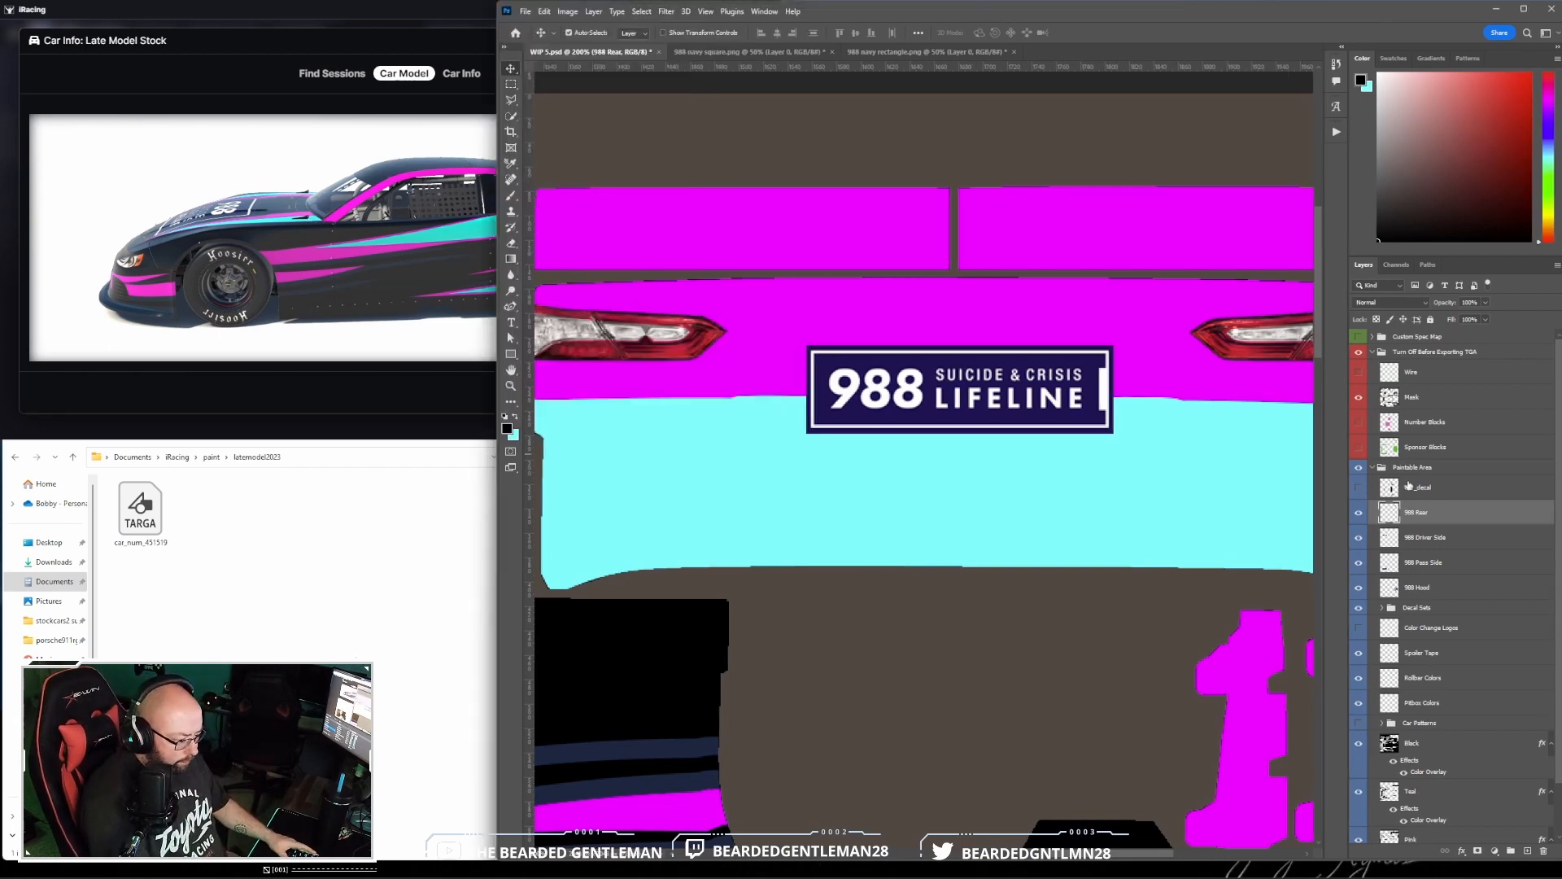
- Open RYR 28 Irvan.psd from the Logo PNGs folder and hide its coloured backdrop, Layer 2
left_click(525, 12)
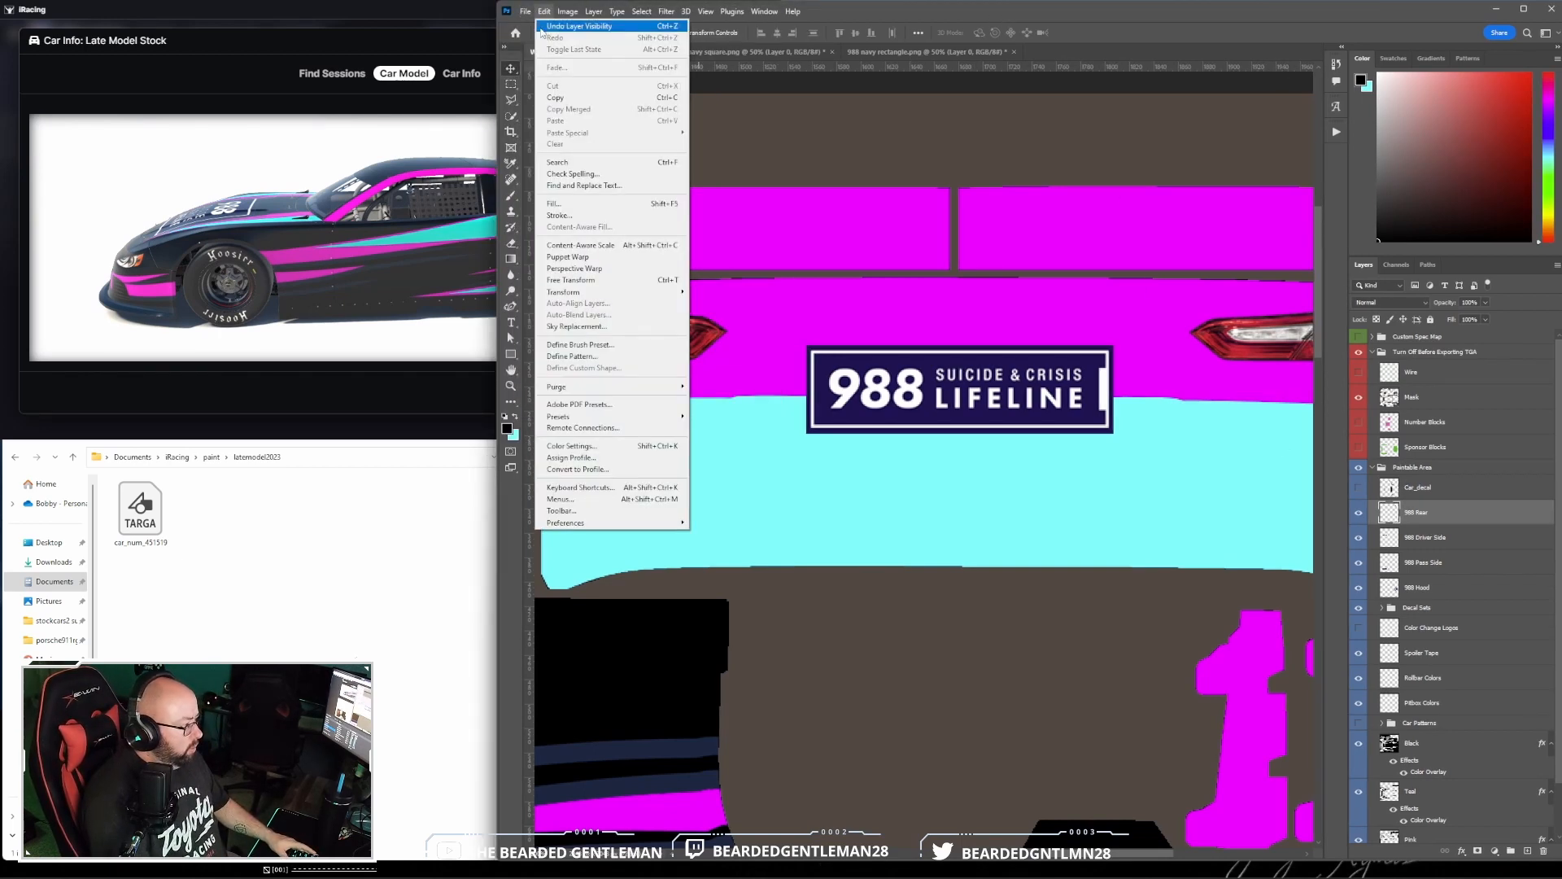
left_click(544, 41)
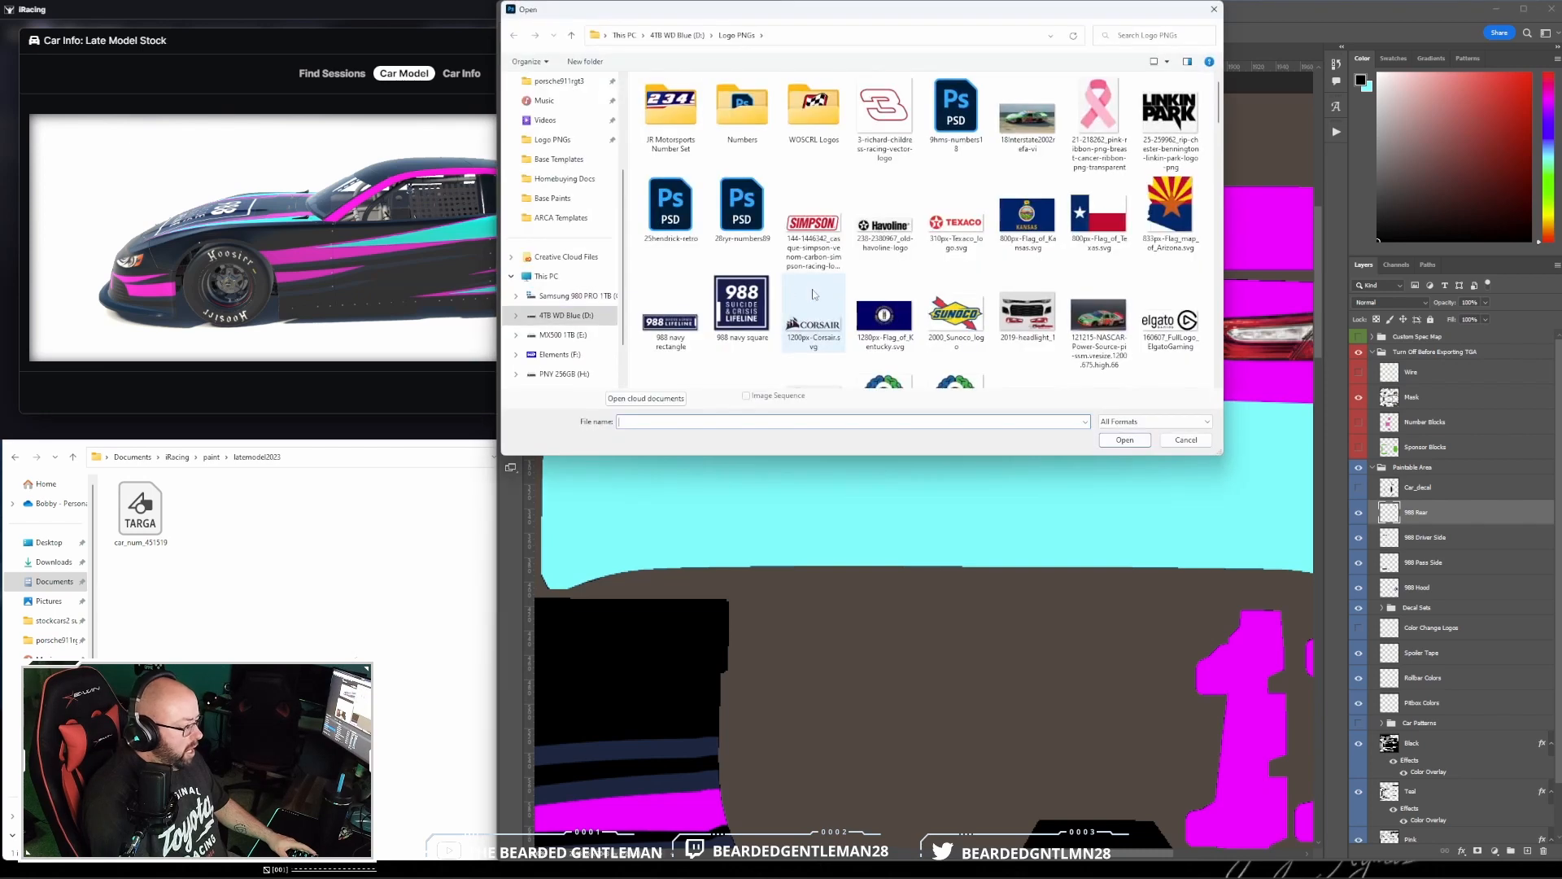
scroll(909, 272, "down", 15)
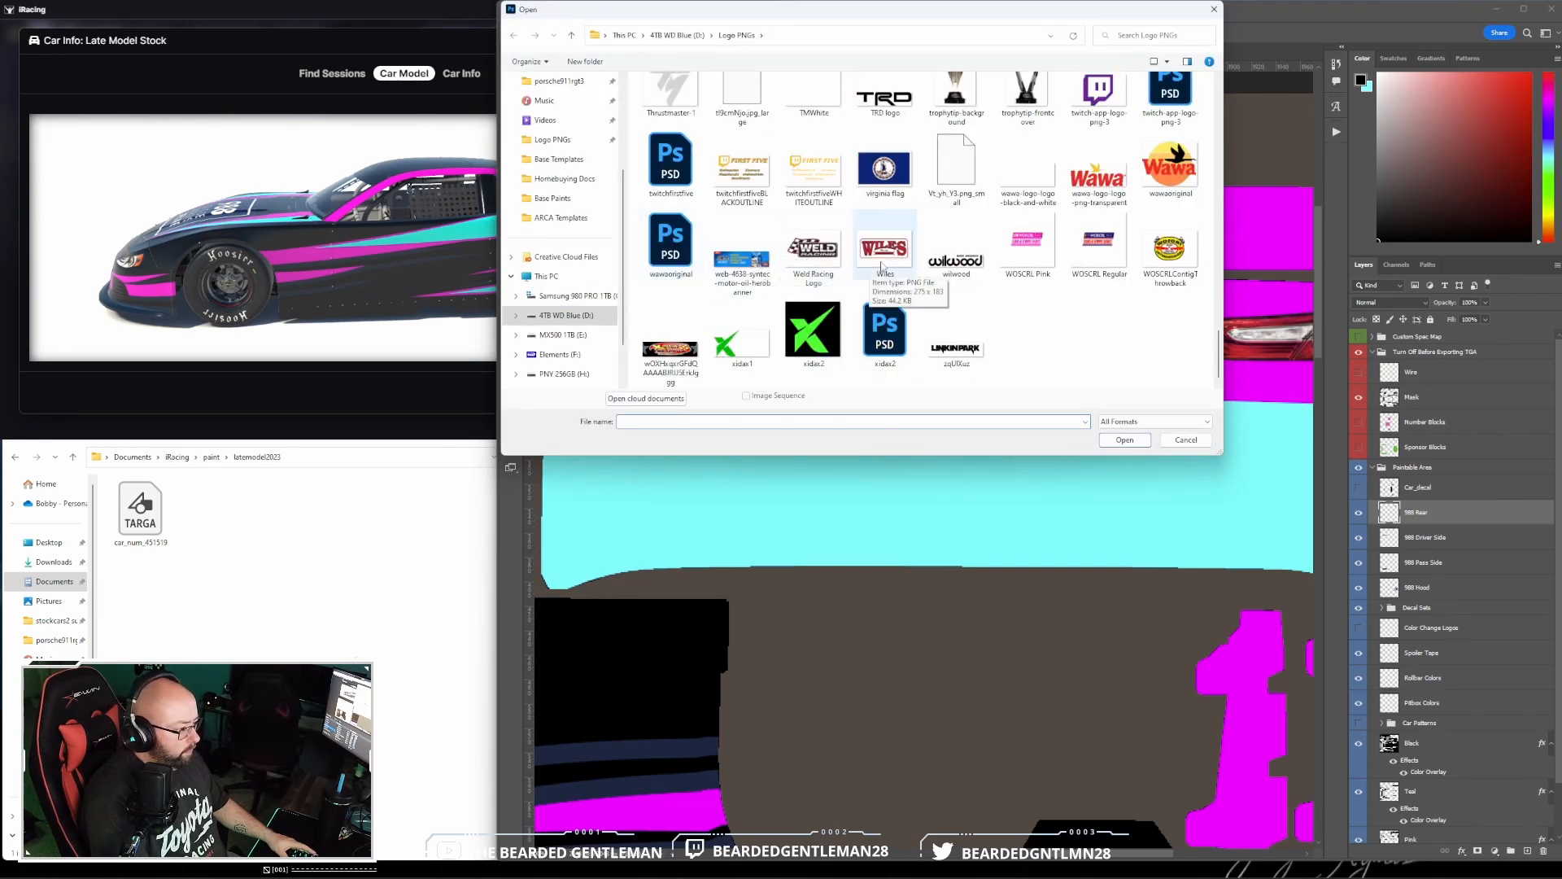
scroll(883, 268, "up", 1)
scroll(950, 272, "up", 2)
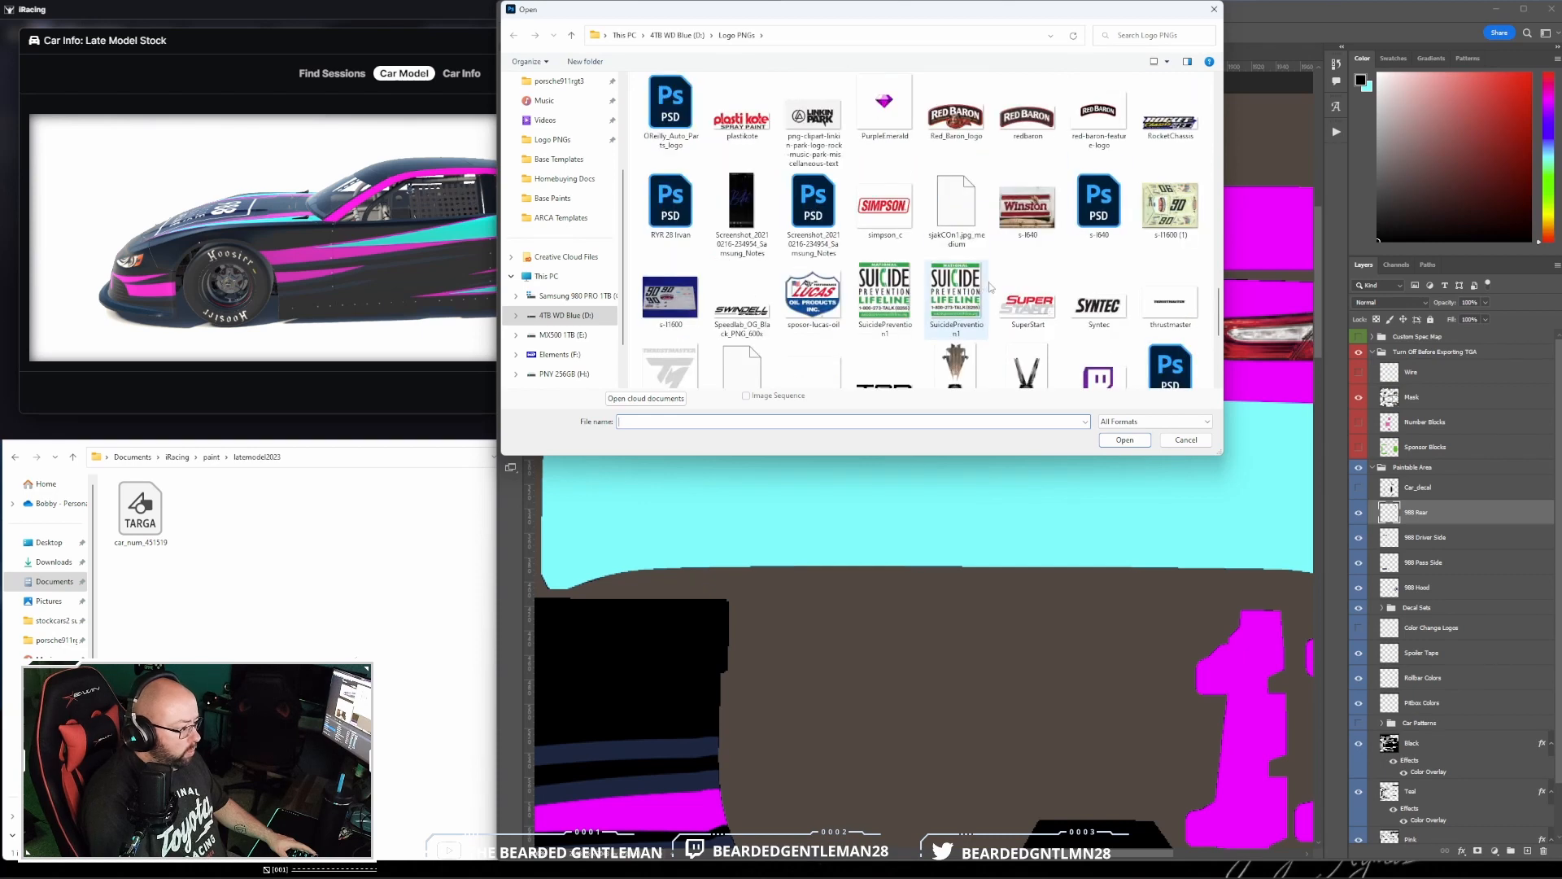
left_click(670, 199)
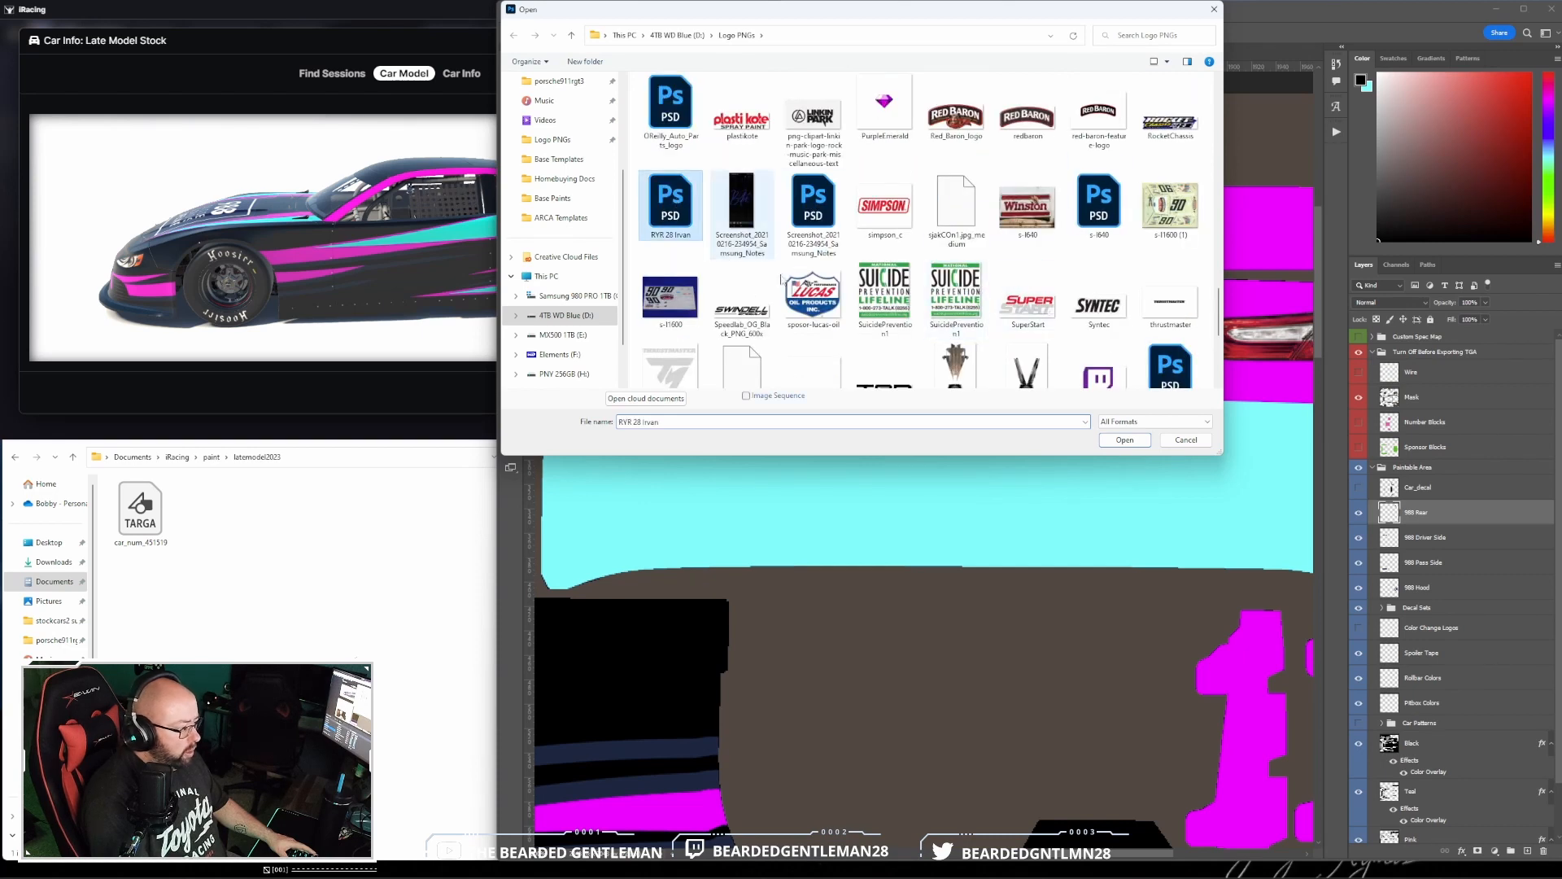
left_click(1124, 439)
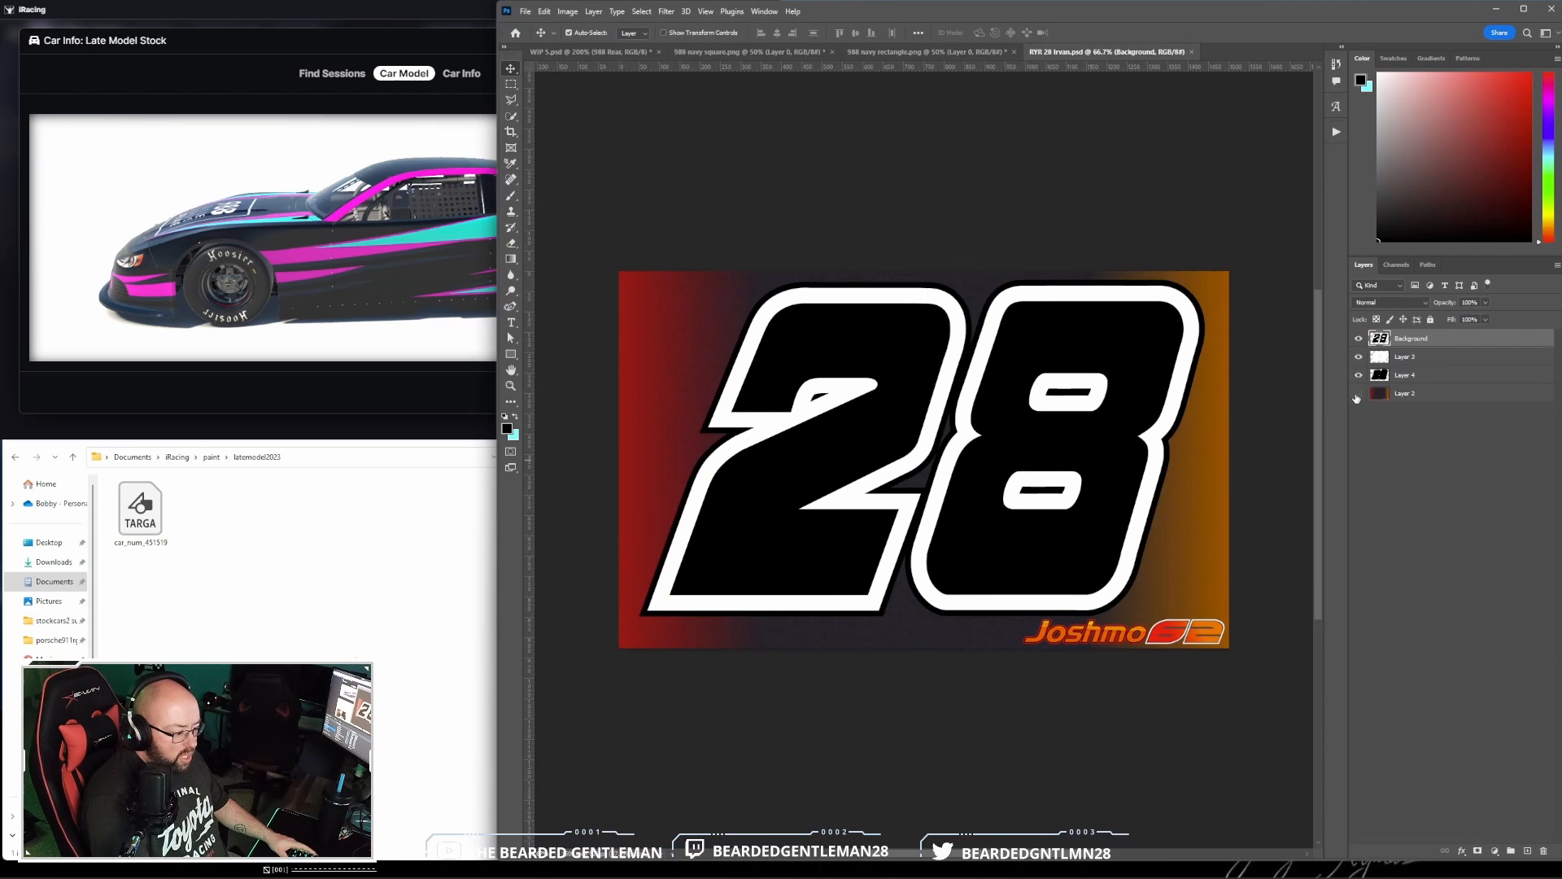
left_click(1357, 395)
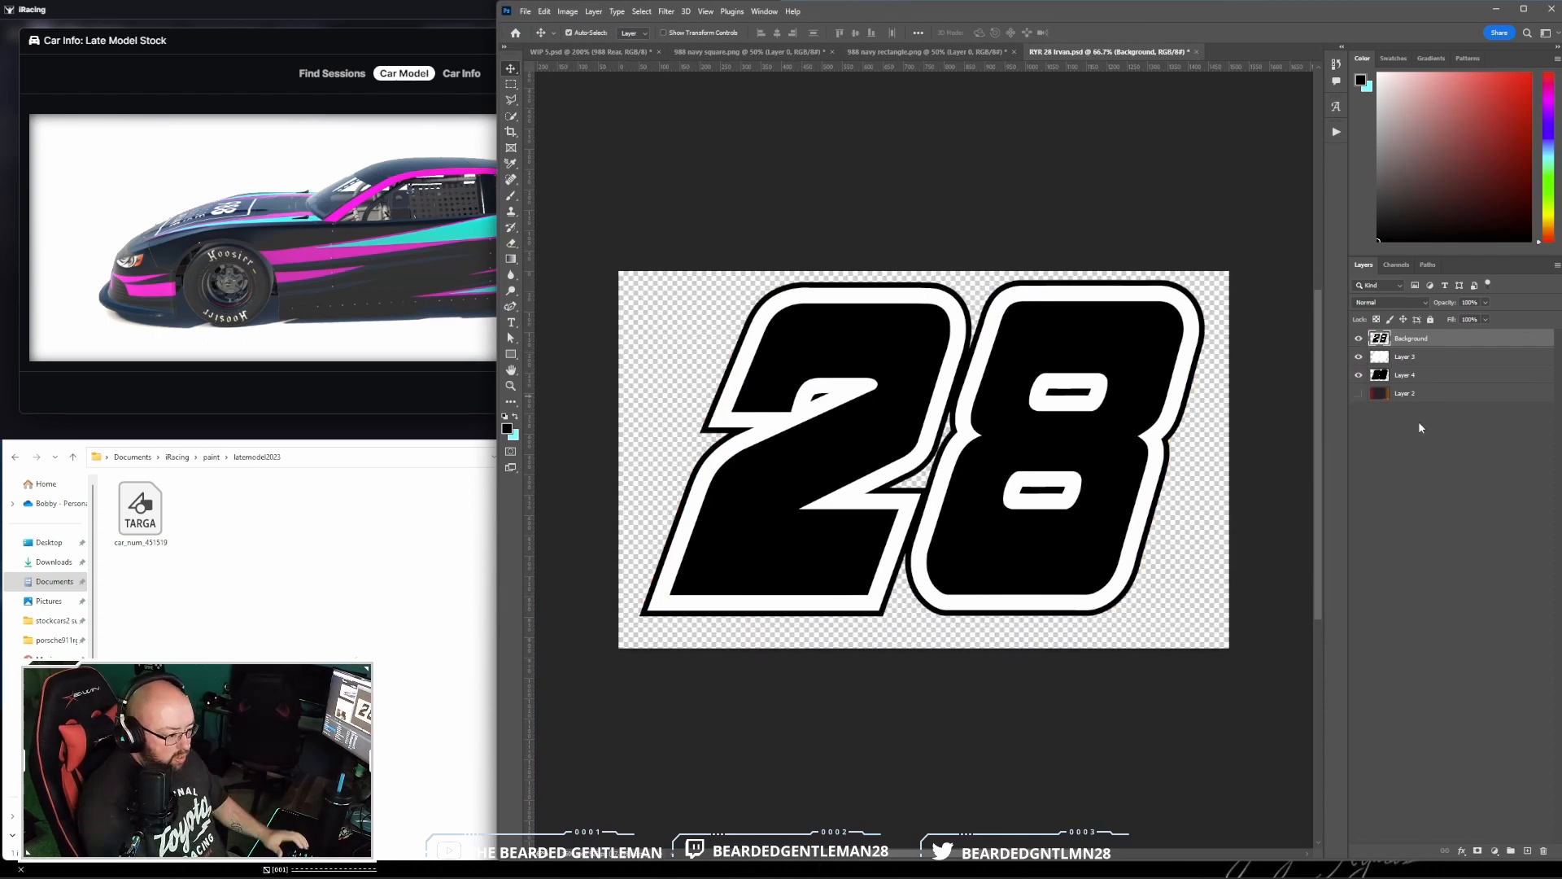
- Group the Background, Layer 3 and Layer 4 layers of the 28 number, checking what each layer contributes
left_click(1488, 377, "shift")
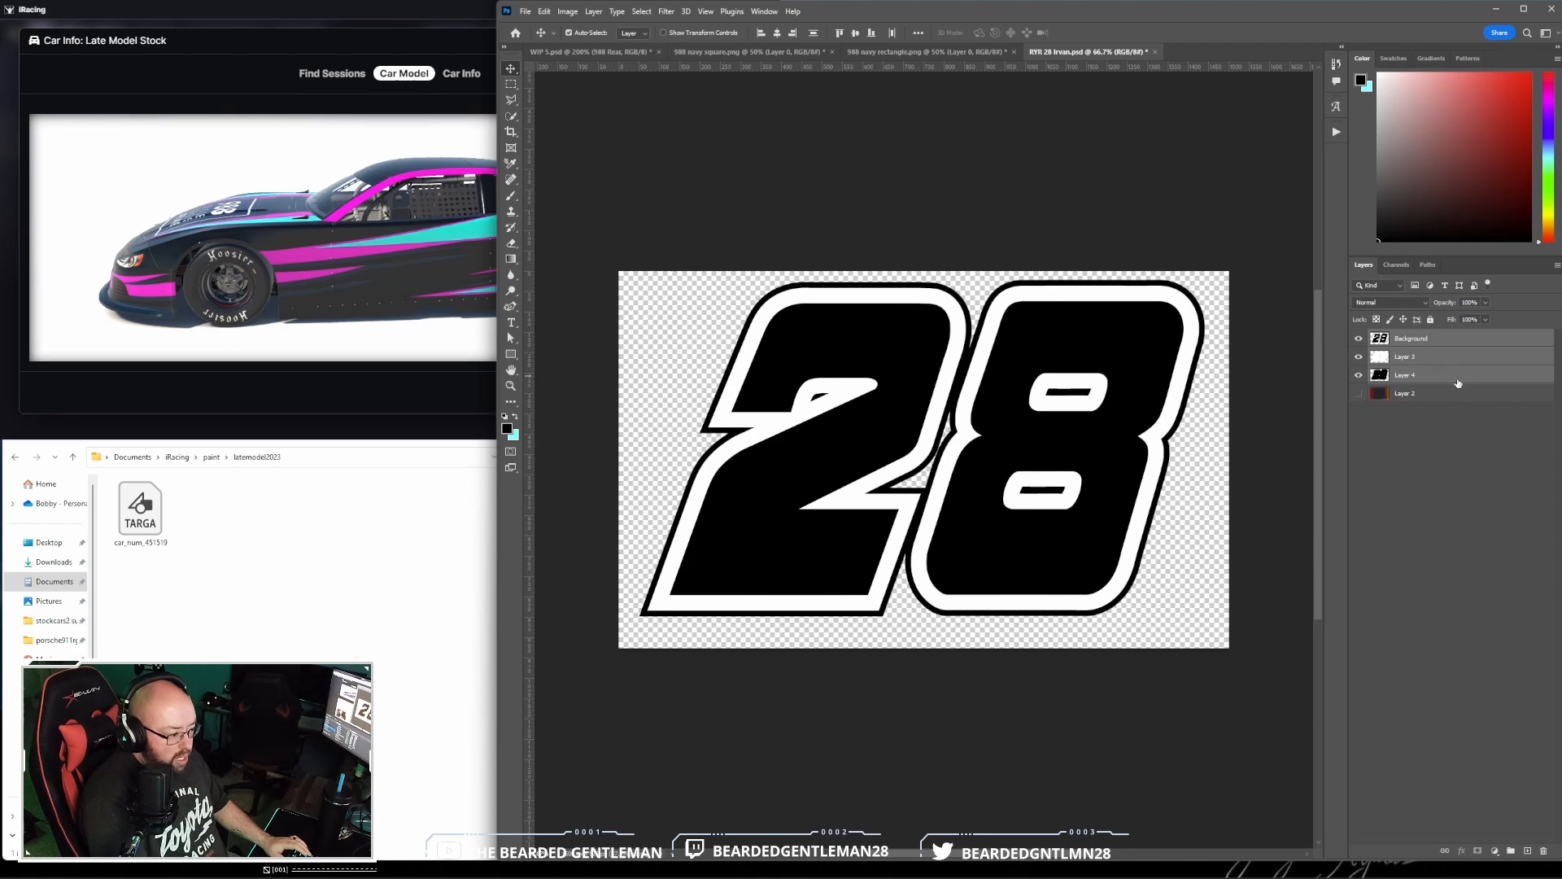
left_click(1358, 376)
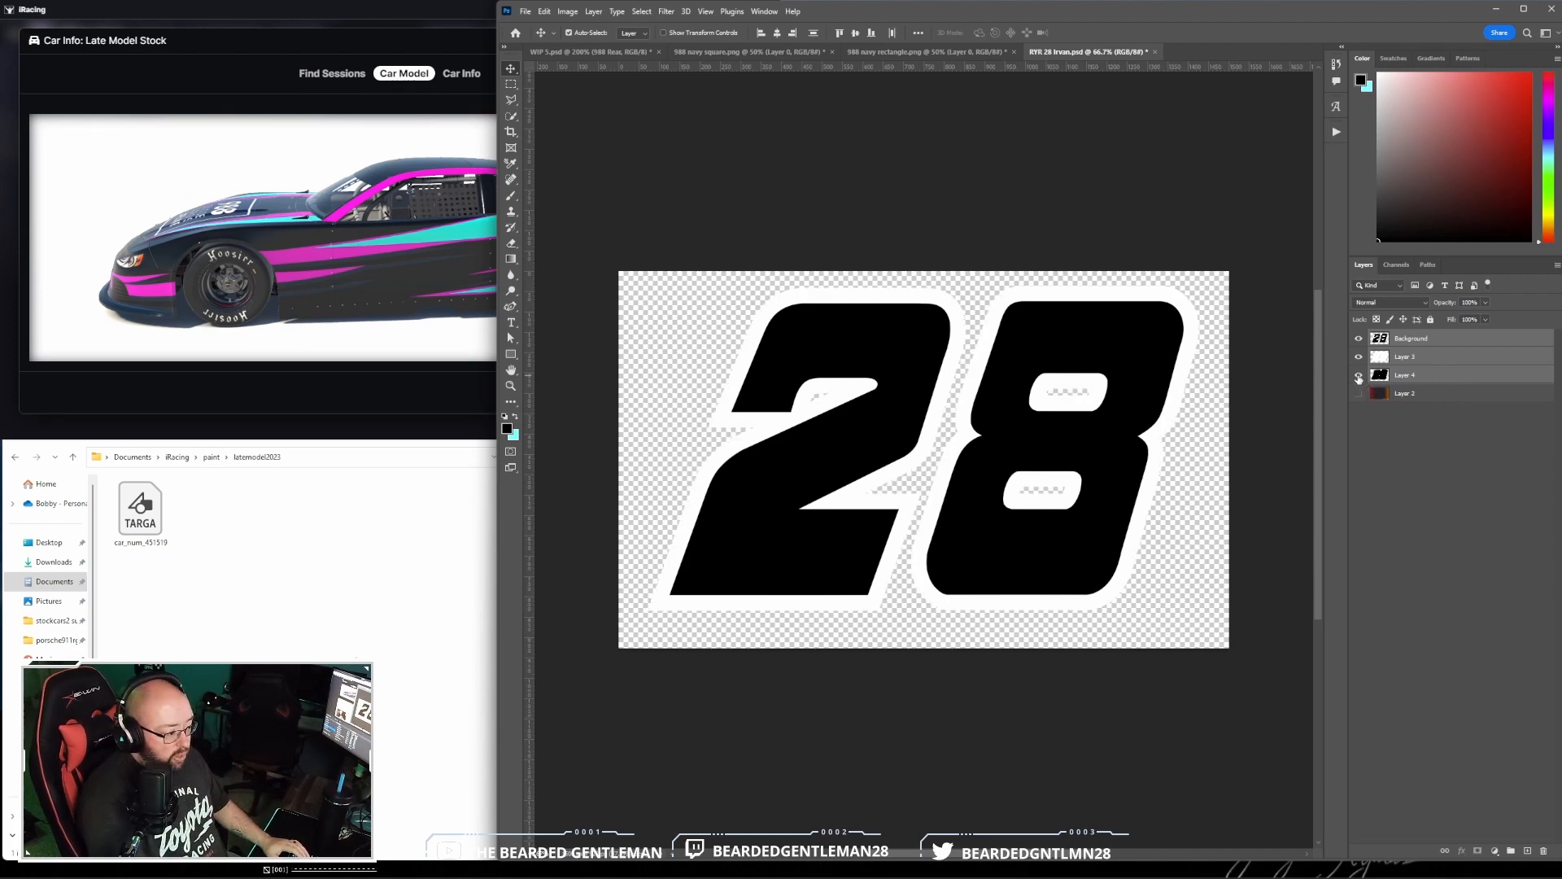
left_click(1358, 375)
left_click(1359, 358)
left_click(1359, 358)
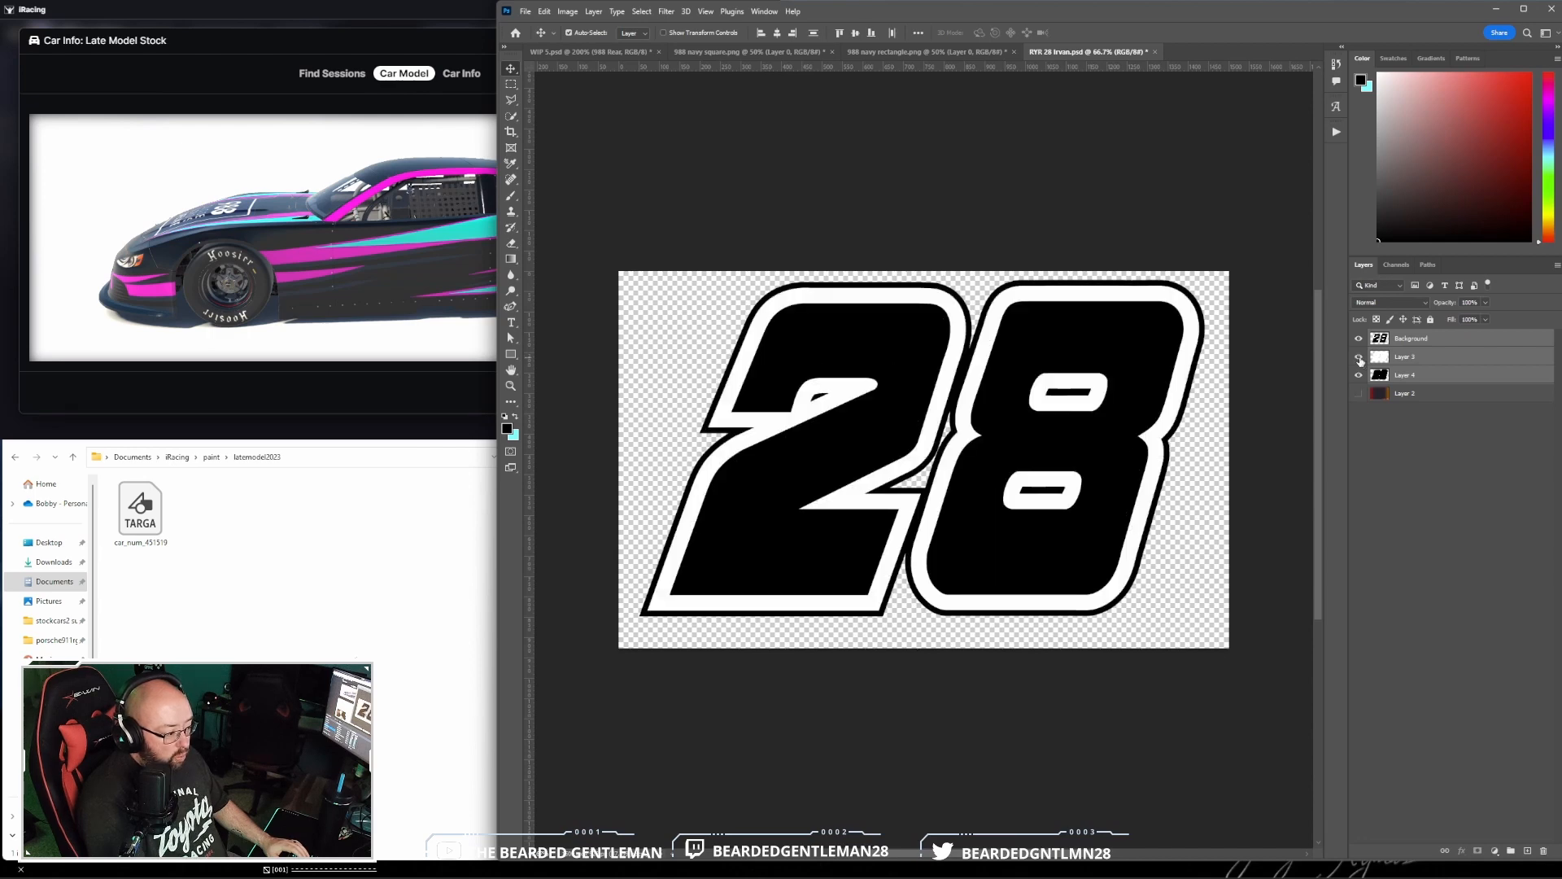
left_click(1358, 339)
left_click(1358, 339)
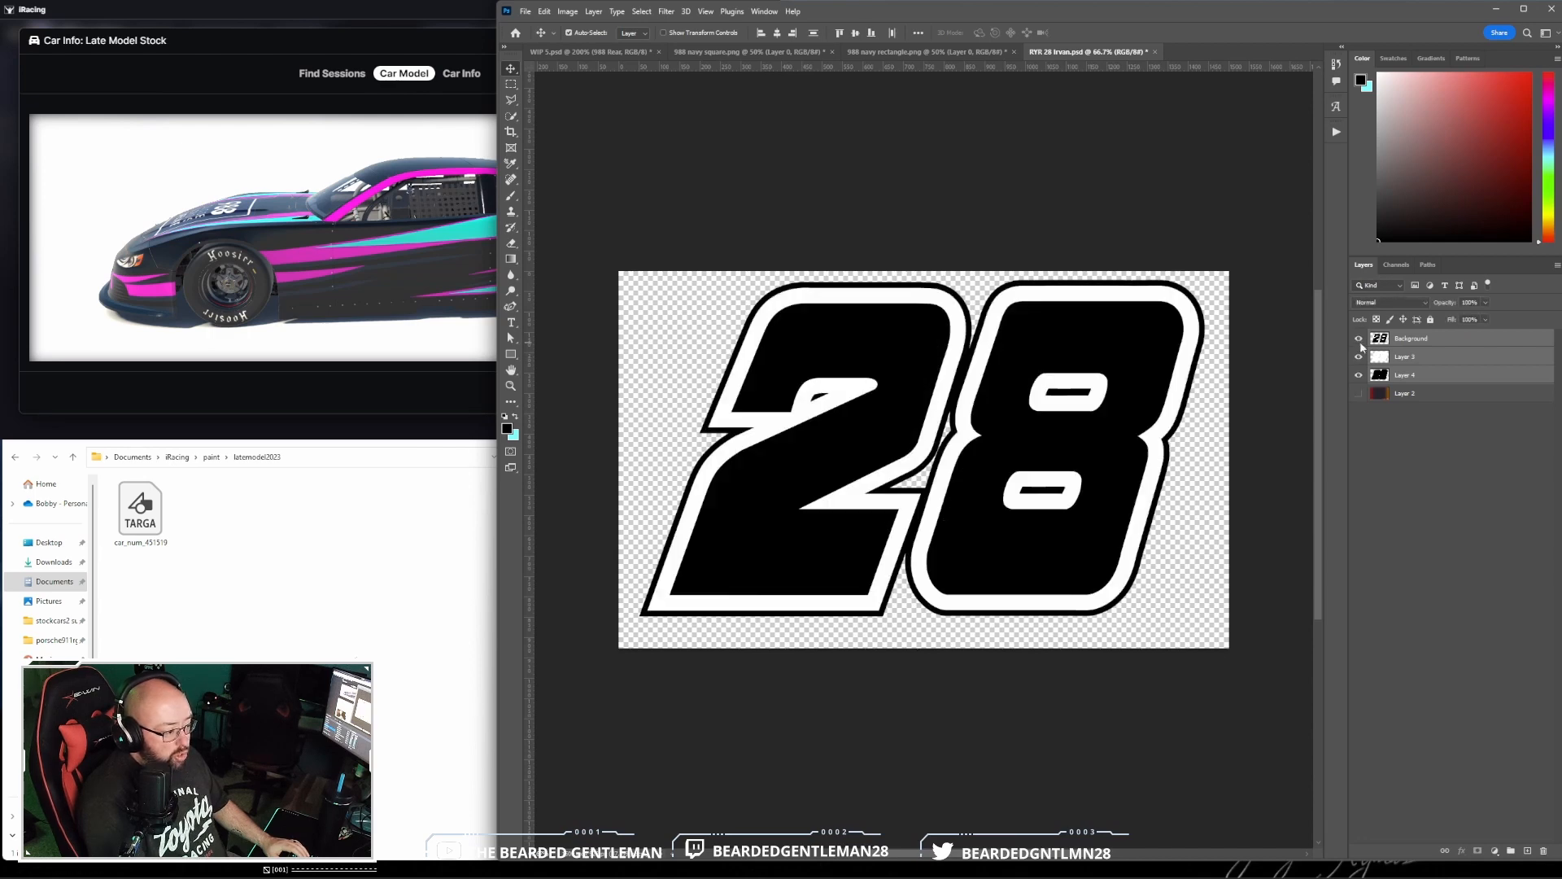
right_click(1468, 346)
left_click(1487, 417)
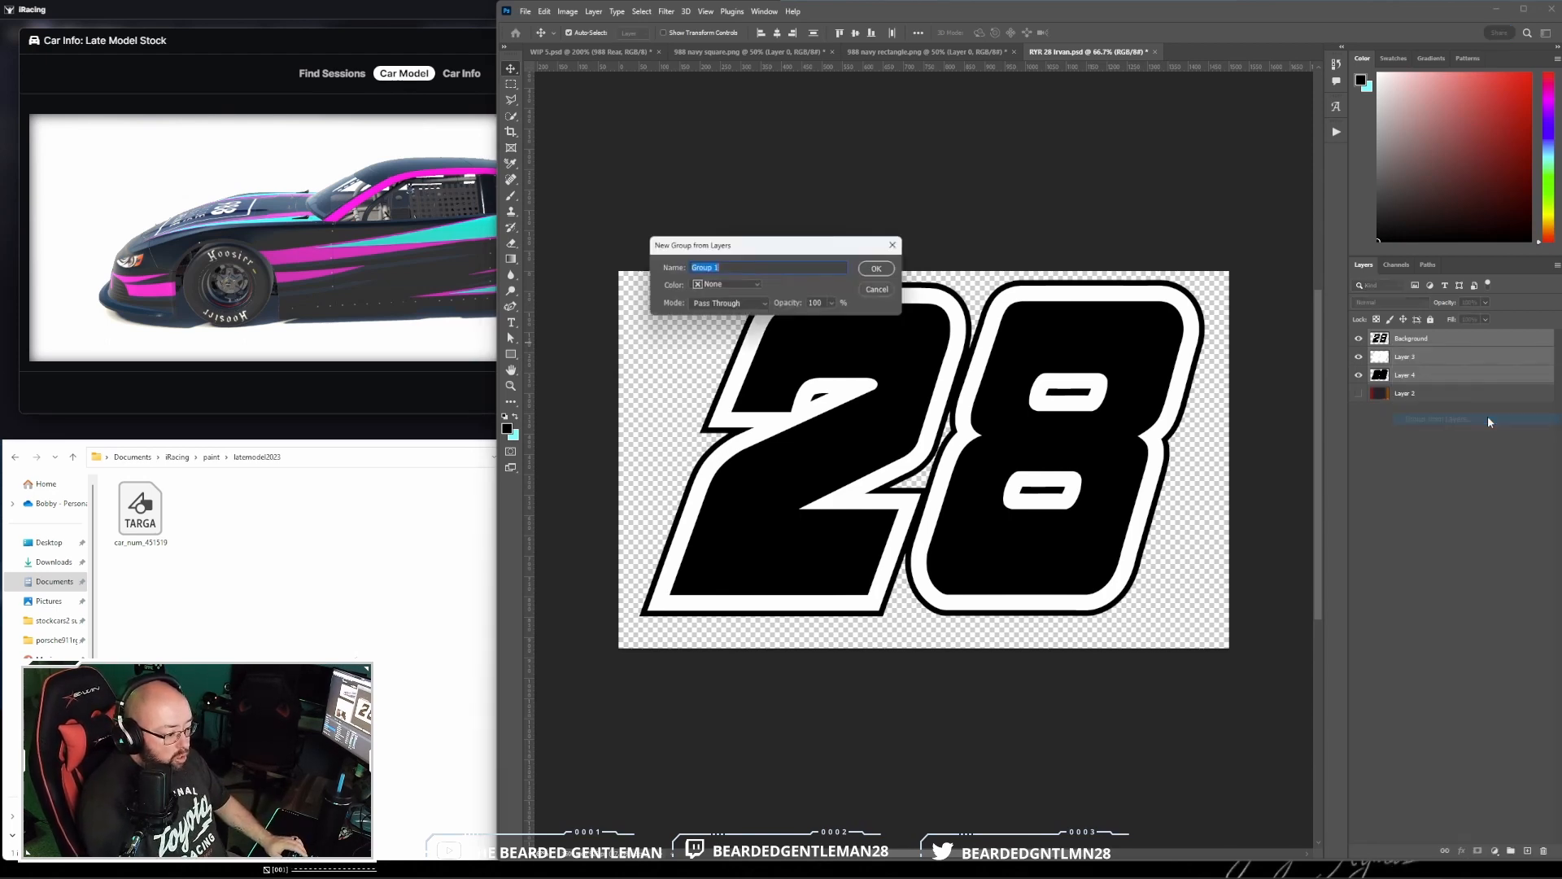
left_click(878, 269)
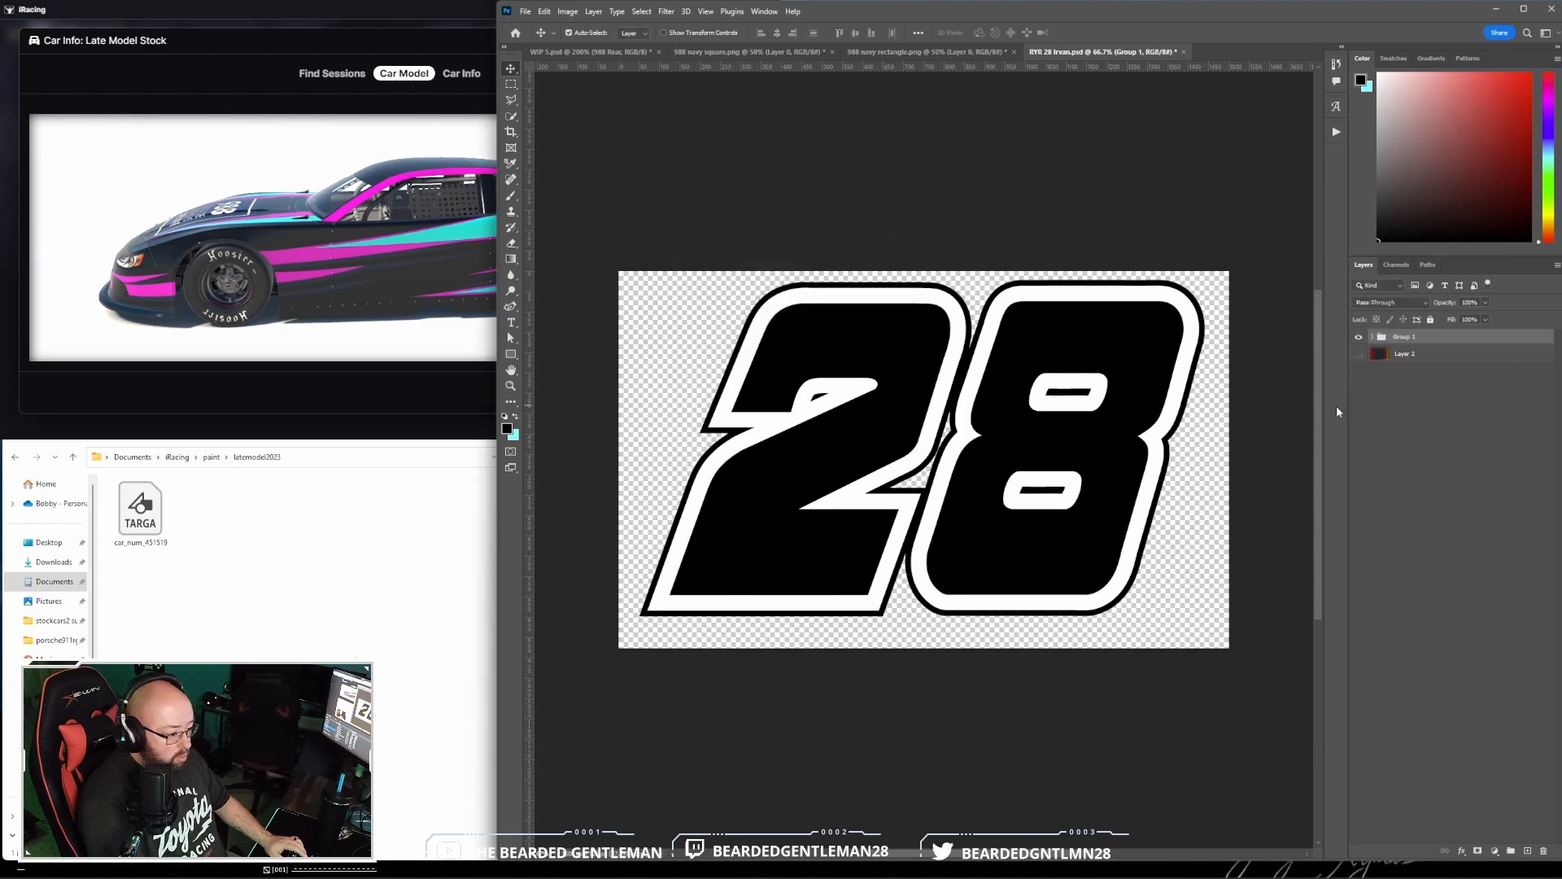
- Duplicate Group 1 with the 28 into the WIP 5.psd document under the name Driver Number
right_click(1466, 343)
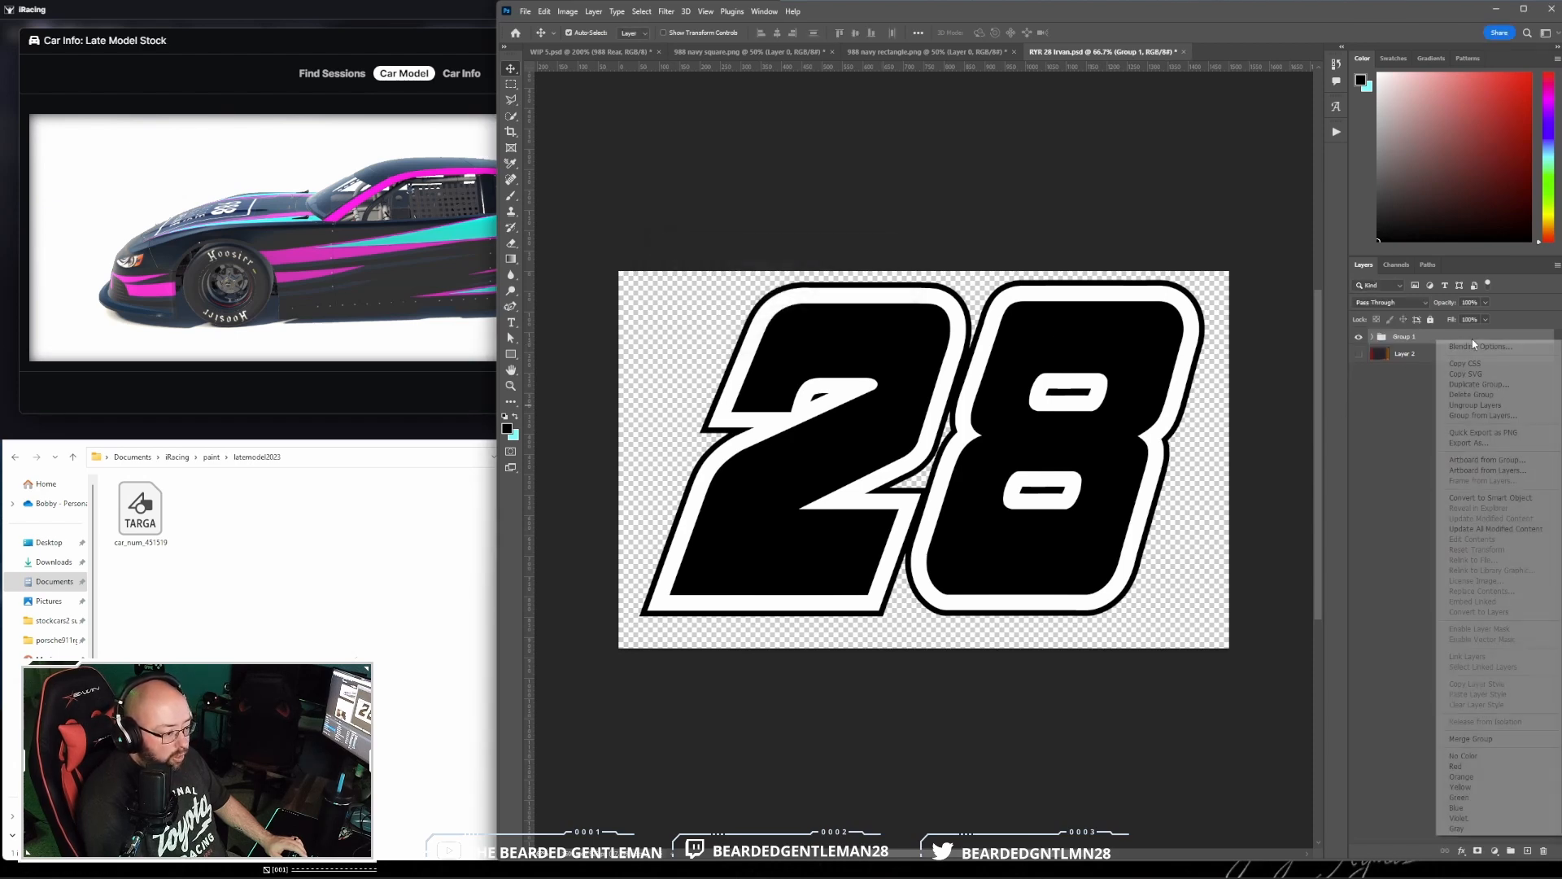
left_click(1464, 387)
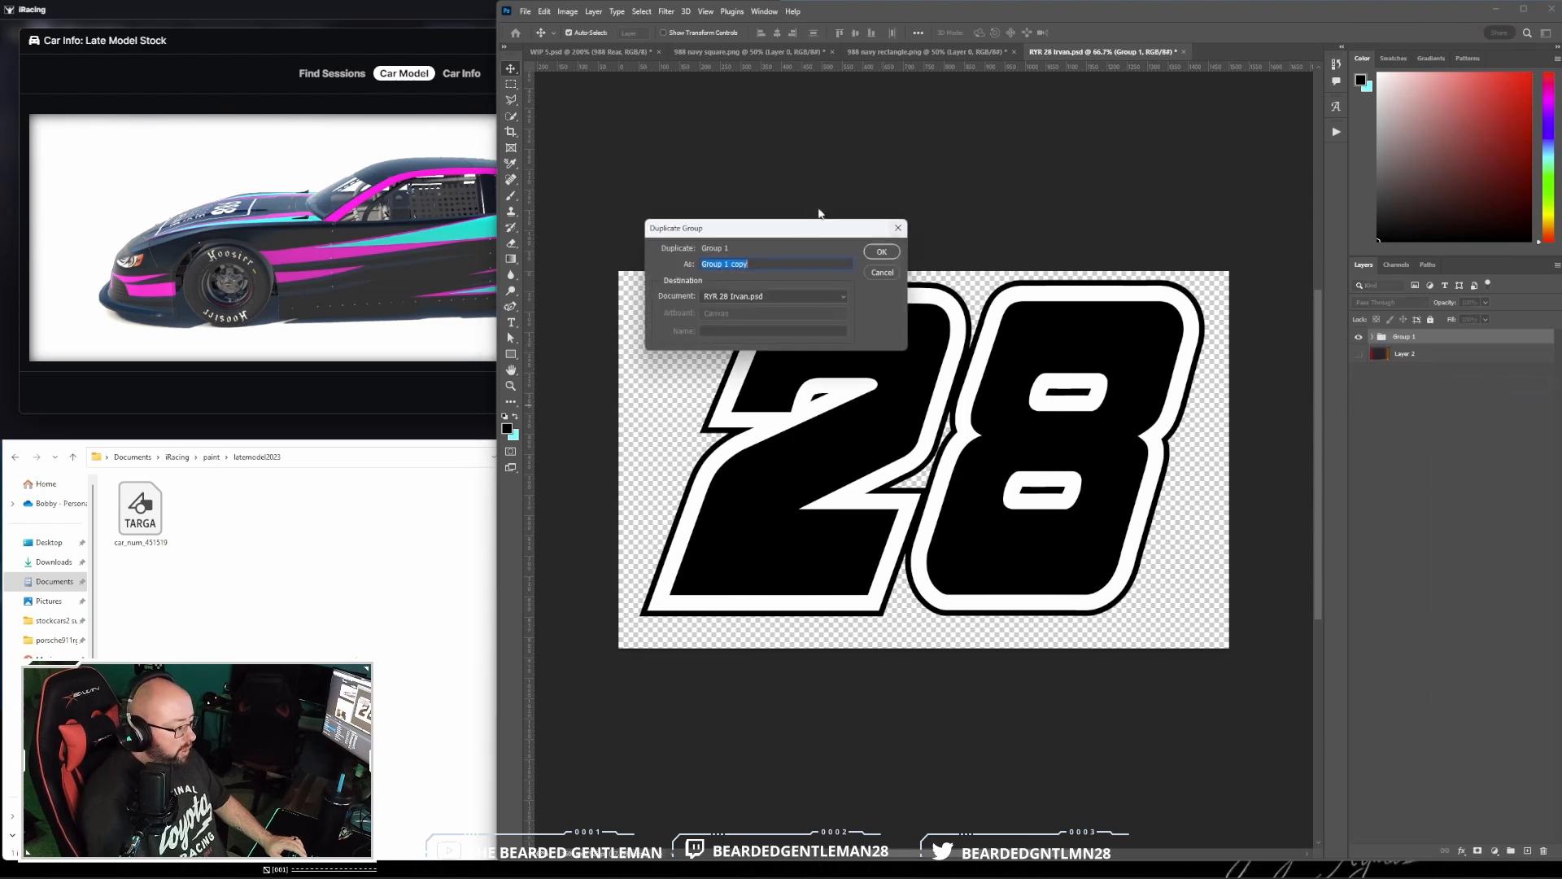
left_click(775, 297)
left_click(764, 310)
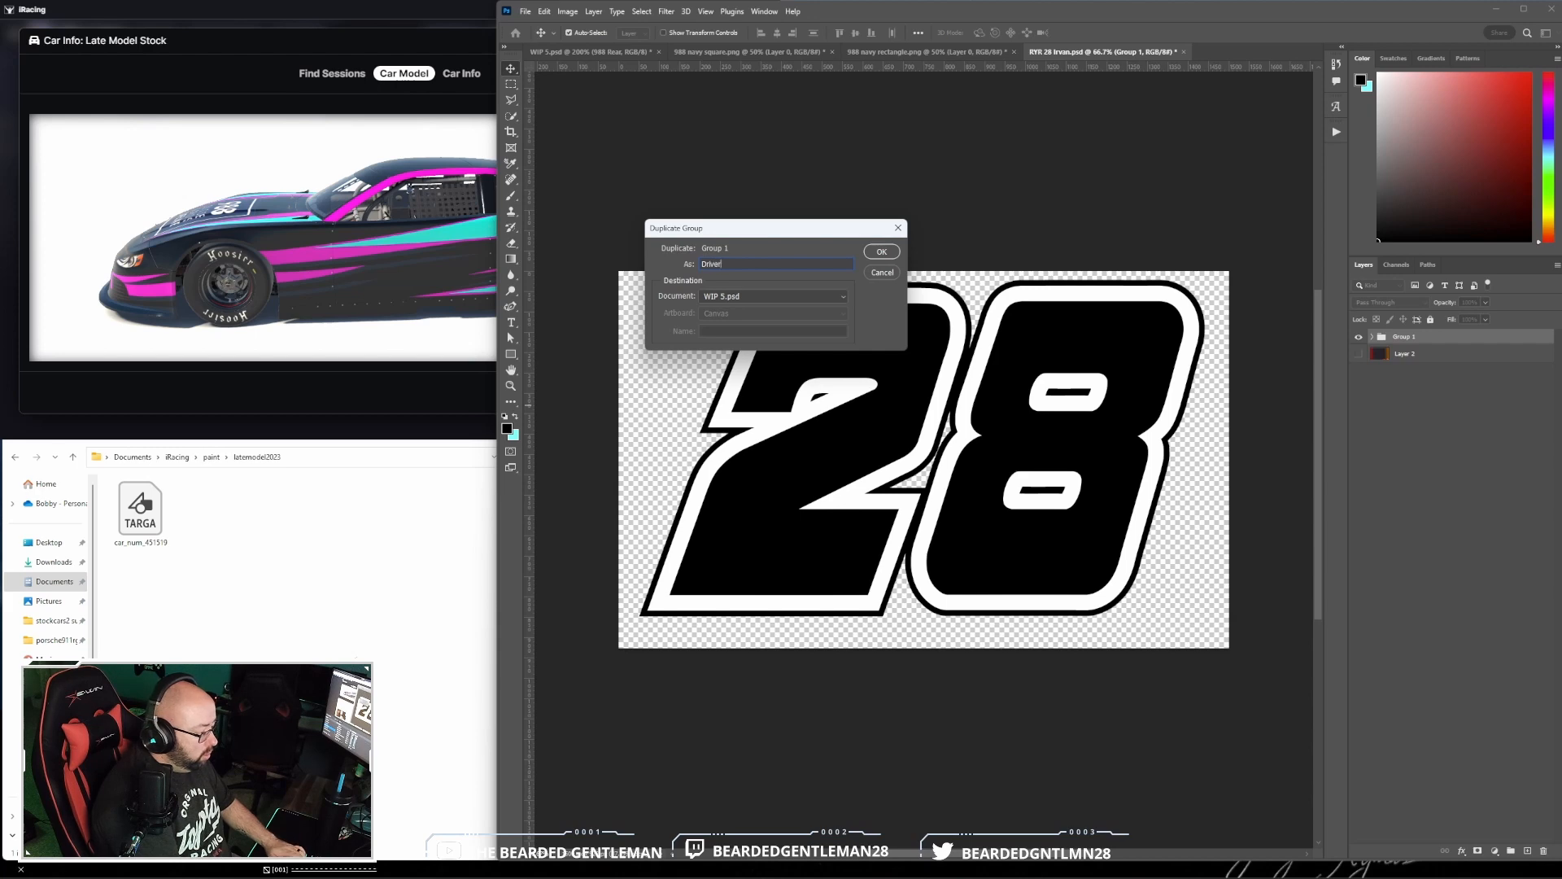
key("Return")
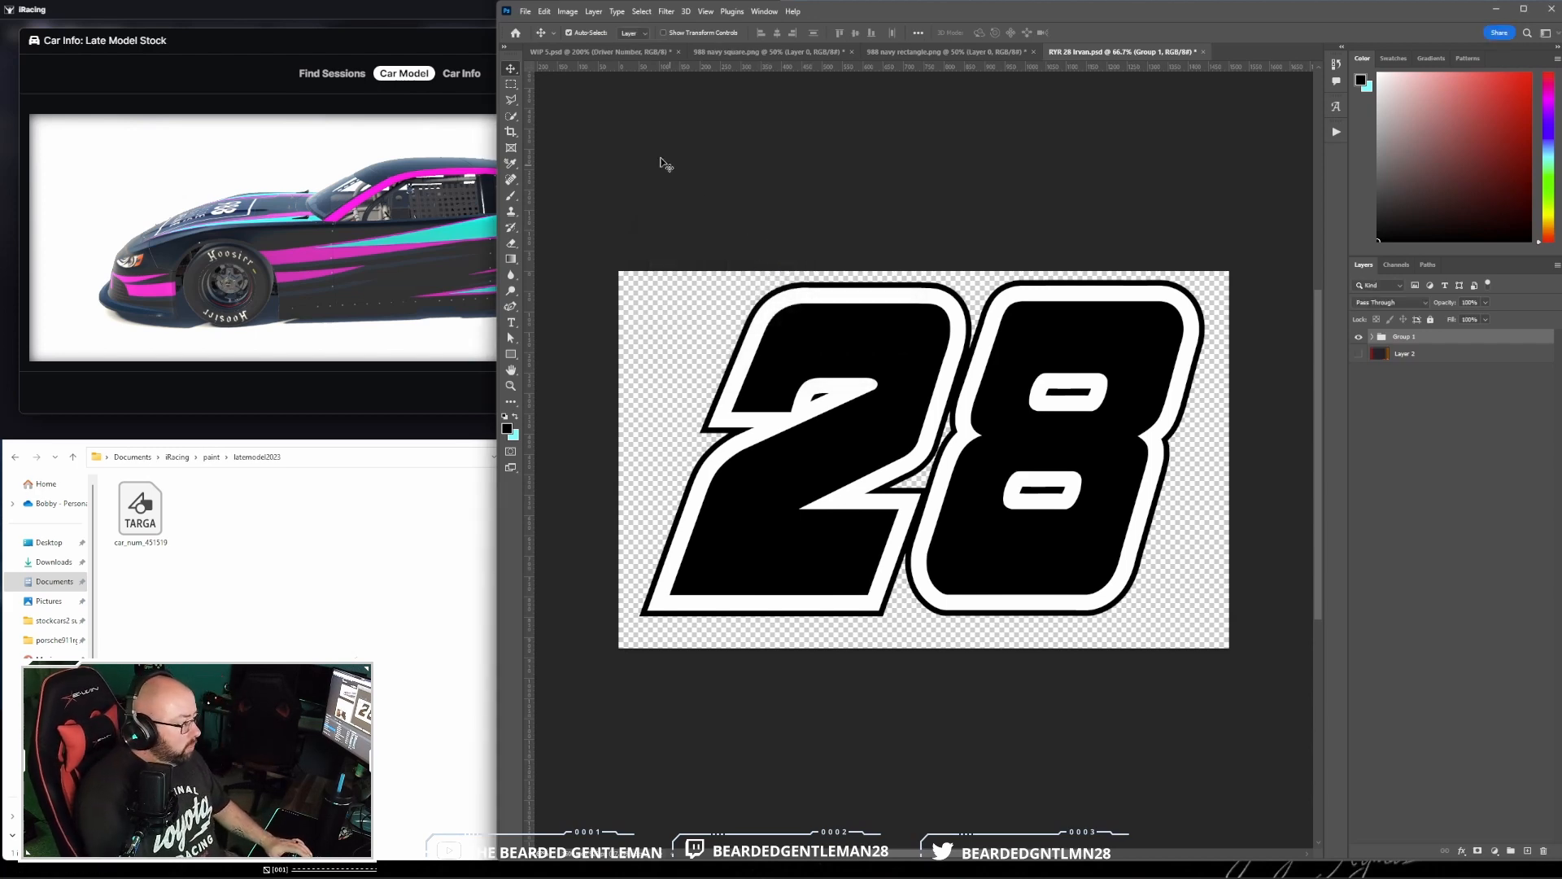
- In WIP 5.psd, scale the Driver Number group down to fit the car side and move it onto the upper door area between the wheel arches
left_click(607, 49)
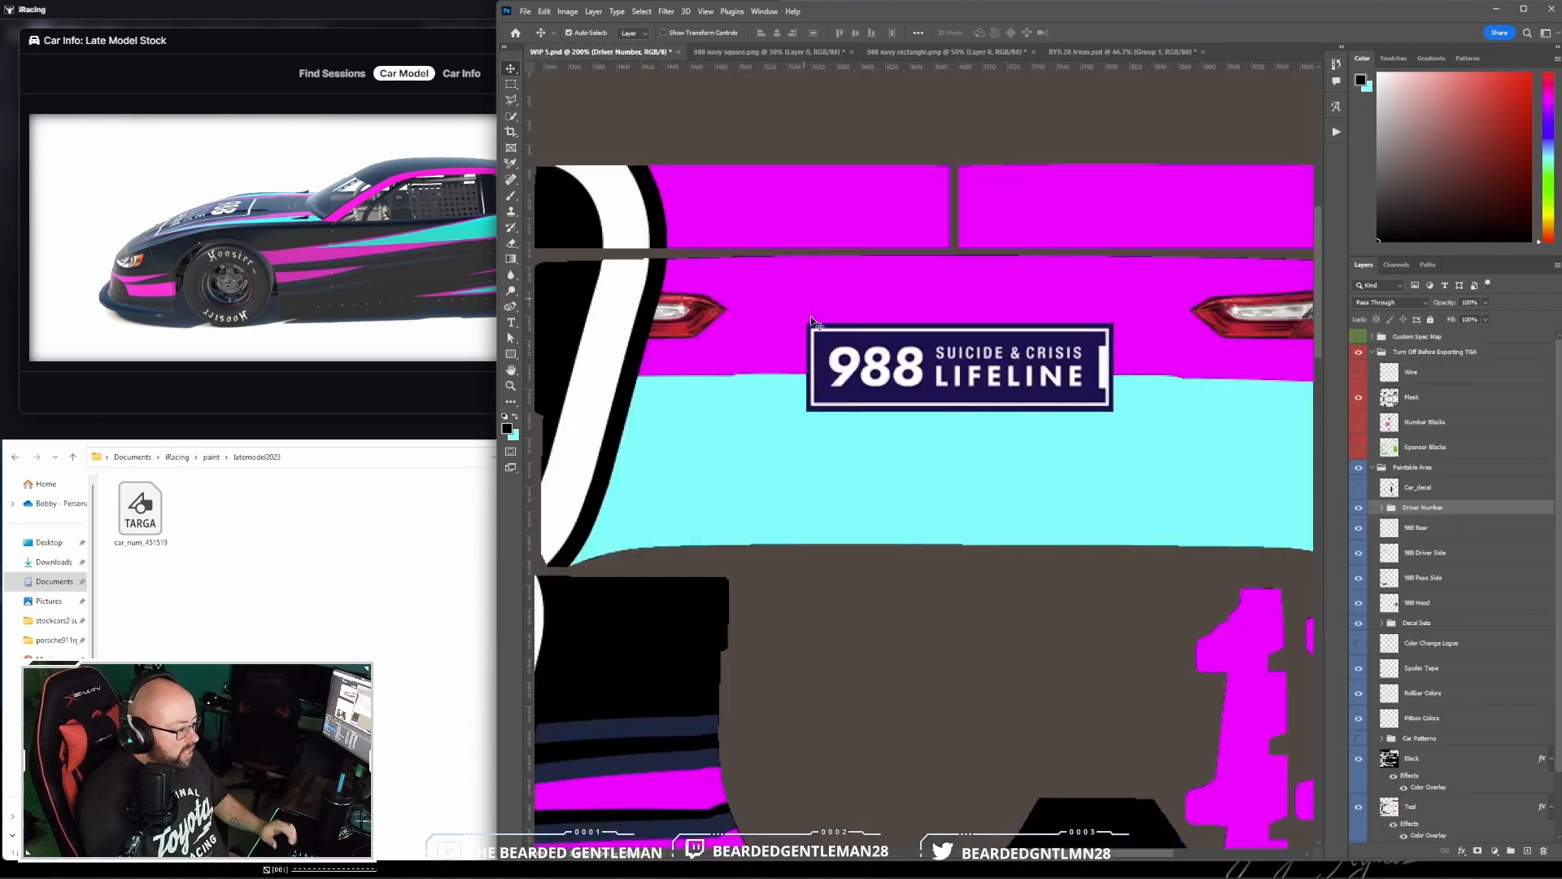
key("ctrl")
key("ctrl+minus")
key("ctrl+minus")
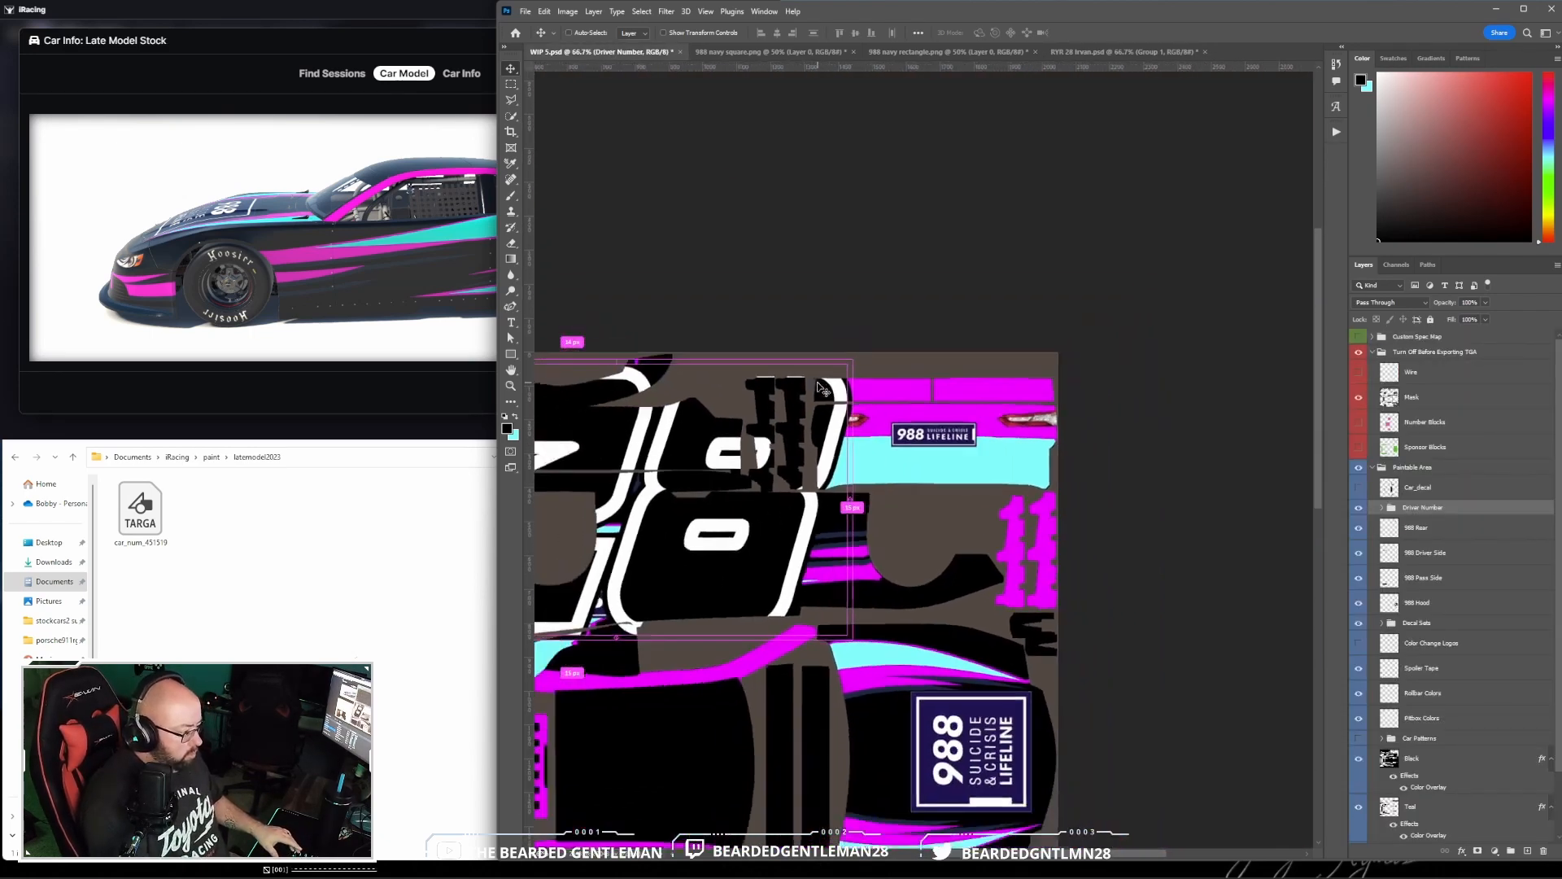
scroll(818, 386, "down", 3)
left_click_drag(1105, 852, 1044, 849)
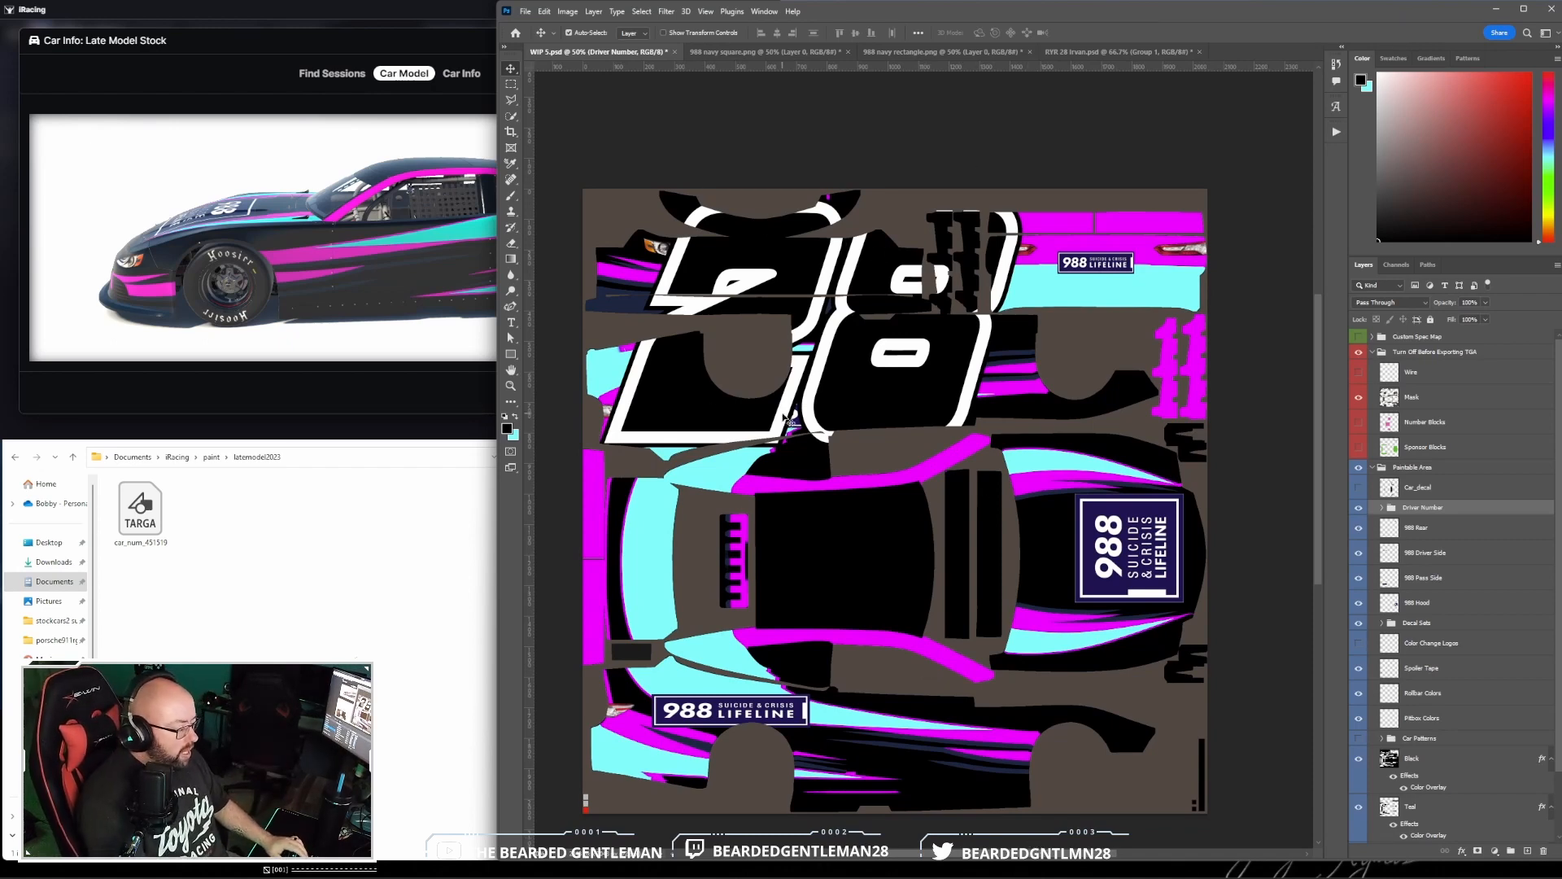
left_click(541, 12)
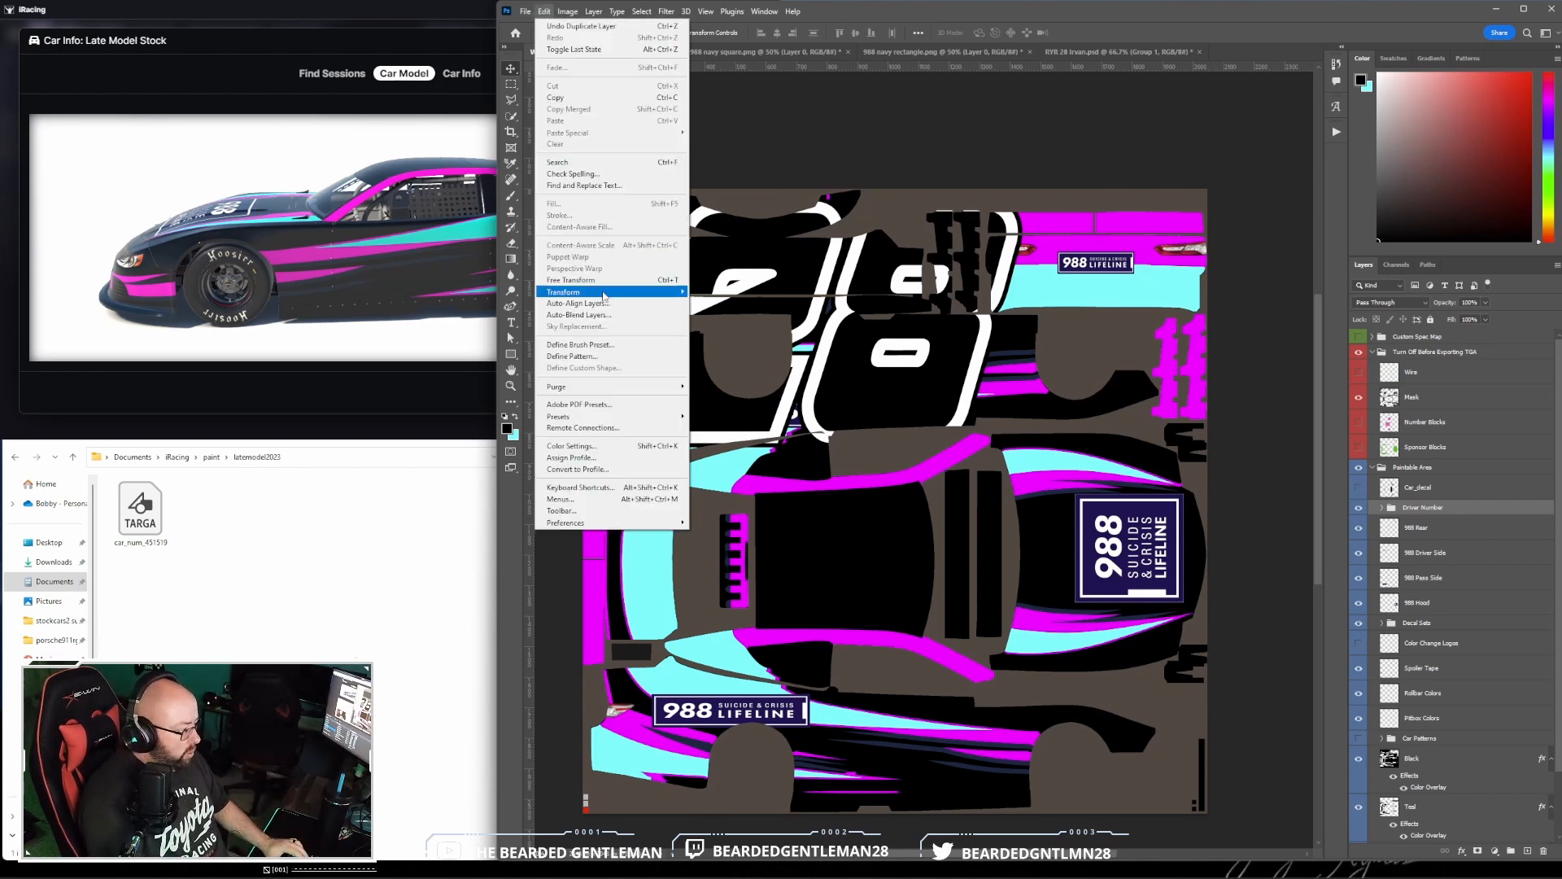
mouse_move(608, 297)
left_click(707, 310)
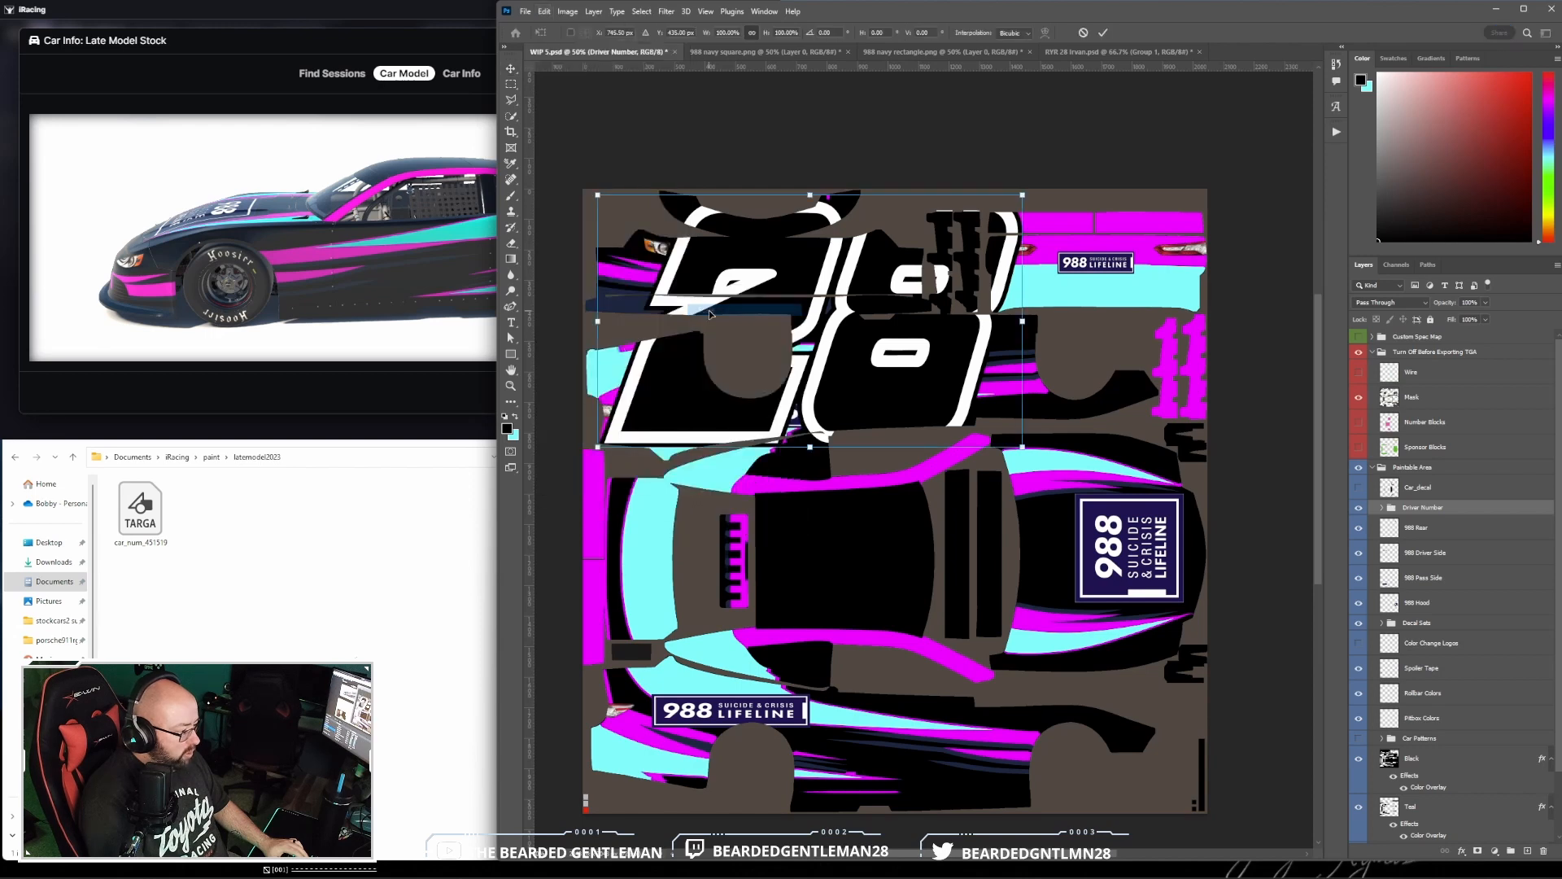
left_click_drag(1025, 192, 677, 365)
left_click_drag(663, 421, 922, 378)
key("Return")
- Rotate the Driver Number group 180° to match the upside-down orientation of that car side
left_click(543, 11)
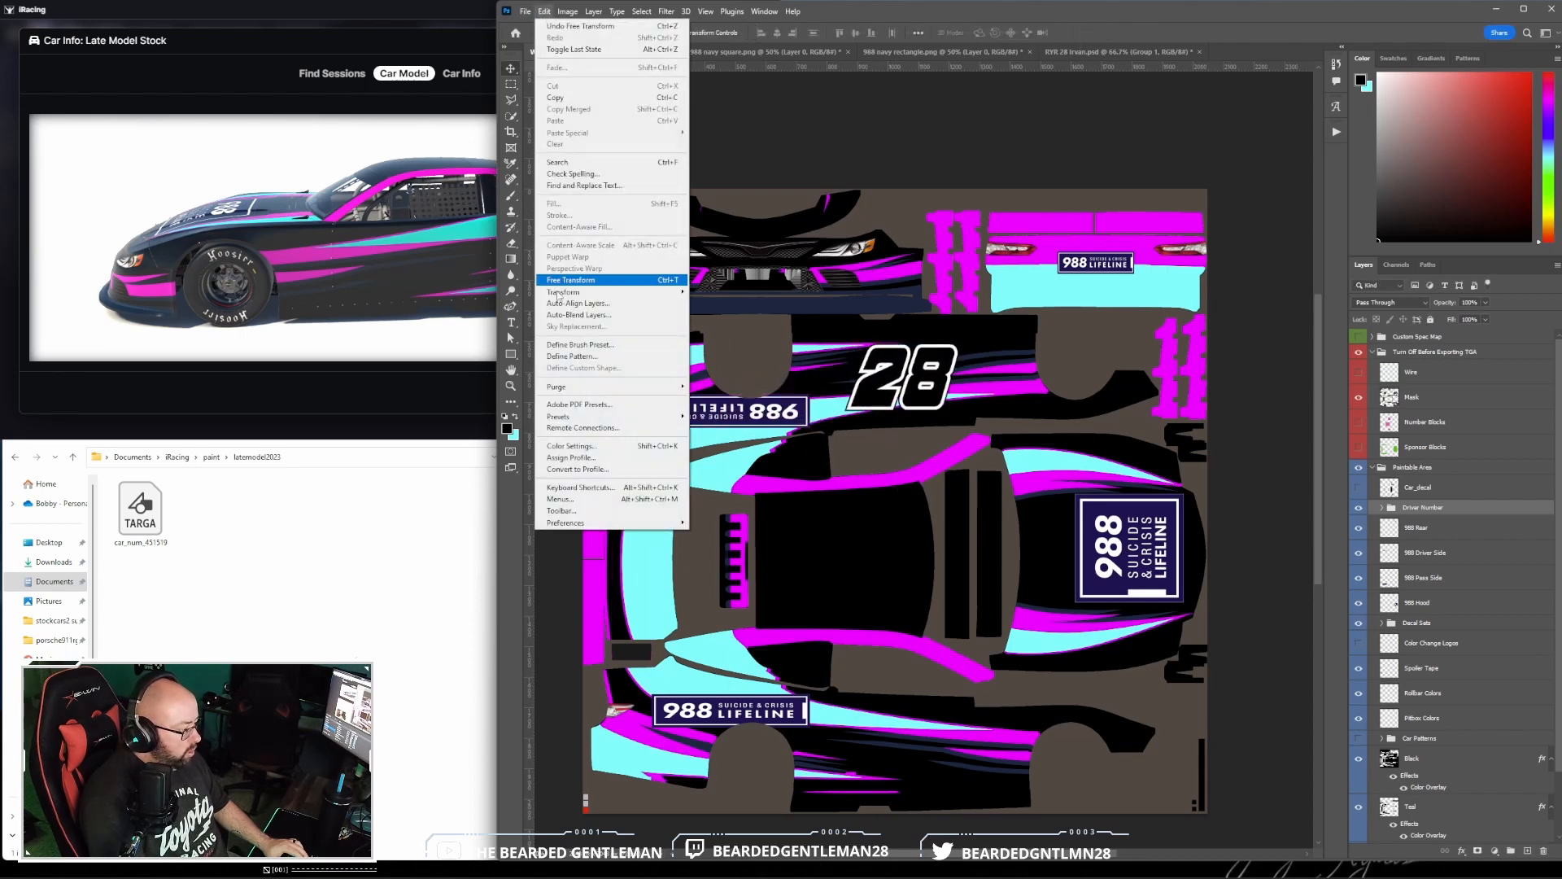
mouse_move(634, 292)
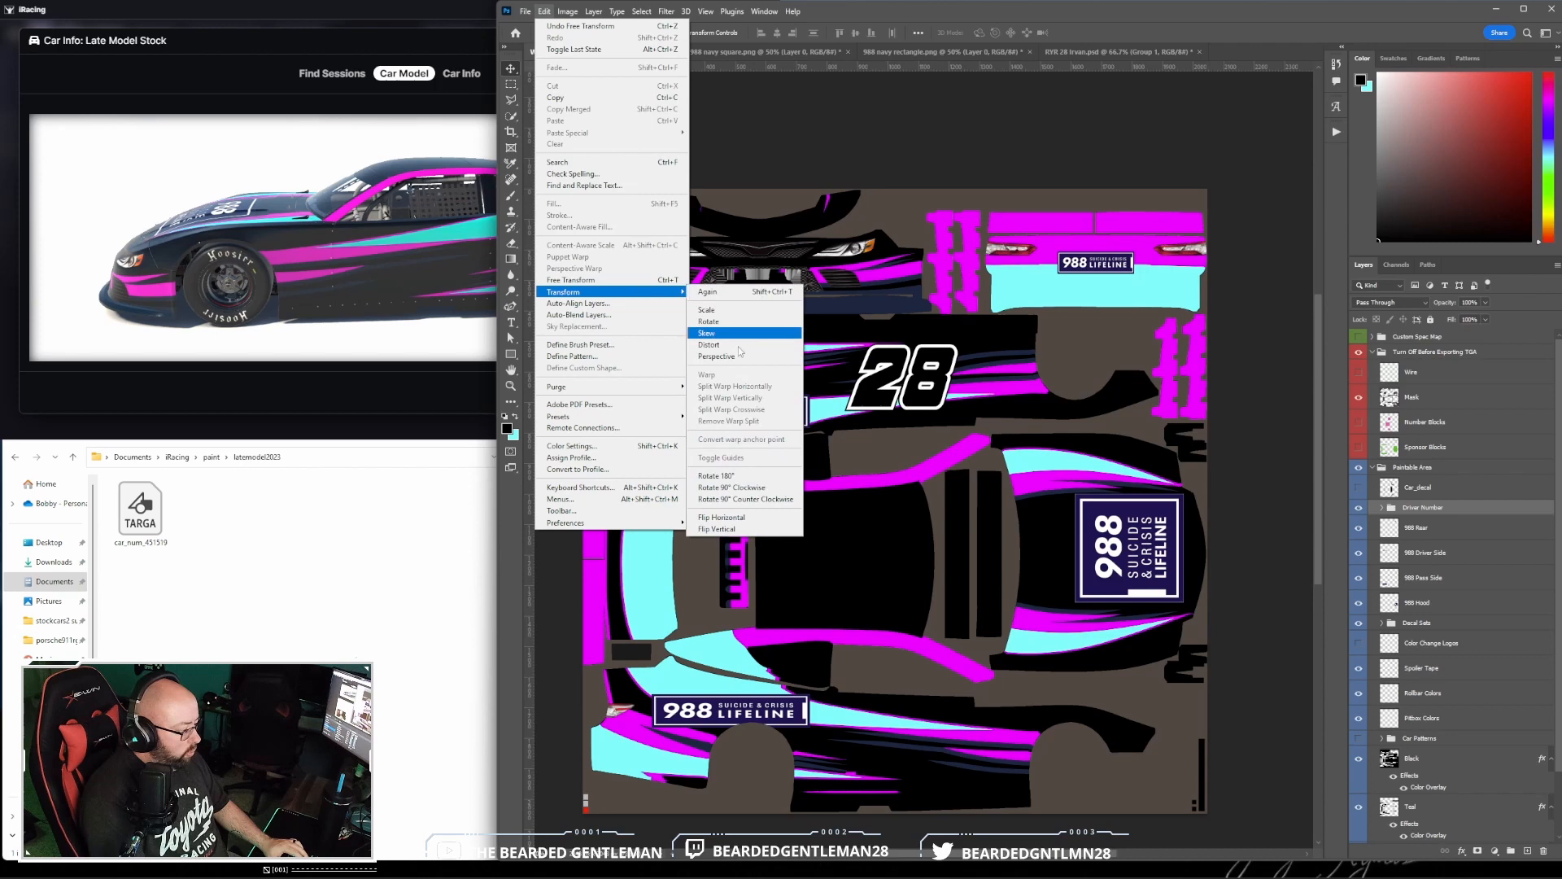
left_click(732, 475)
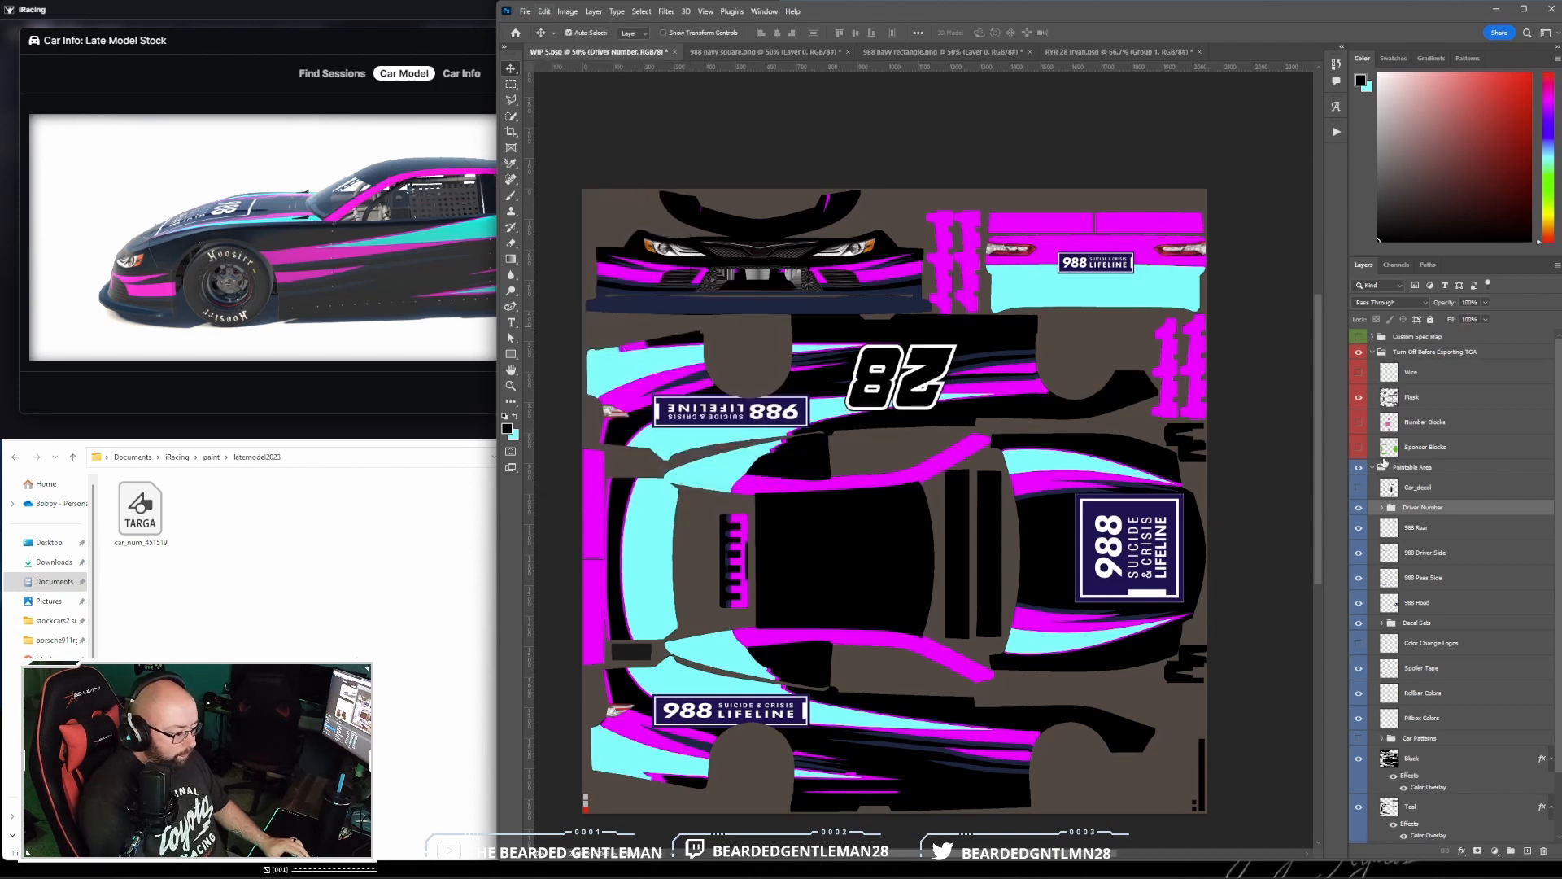
- Expand the Driver Number group, select it together with its three layers, and nudge the 28 slightly on the door
left_click(1381, 508)
scroll(1393, 487, "down", 1)
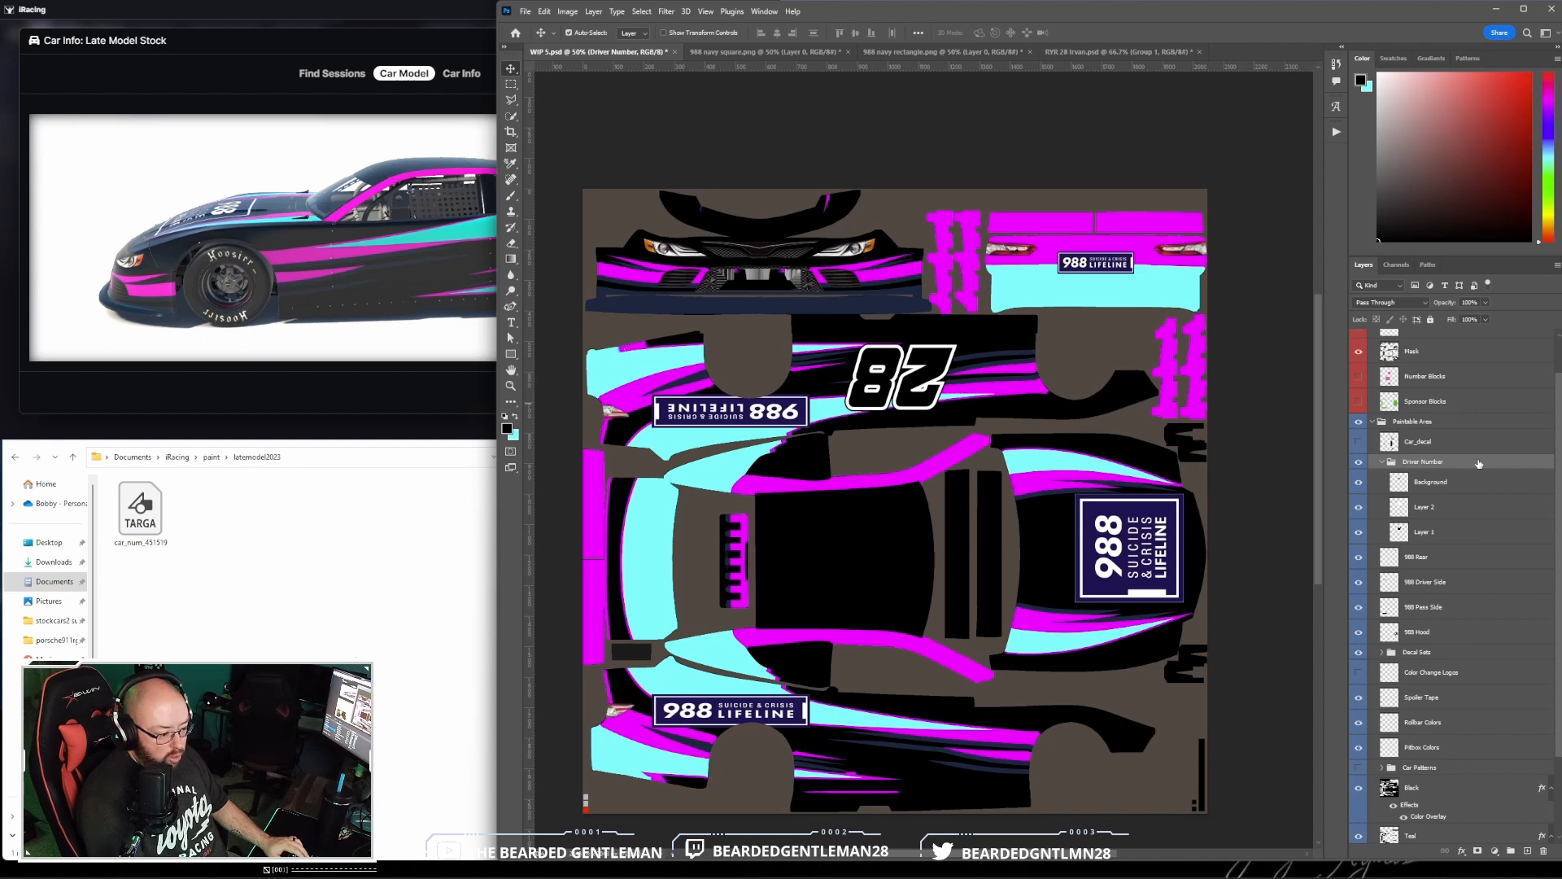
left_click(1489, 534, "shift")
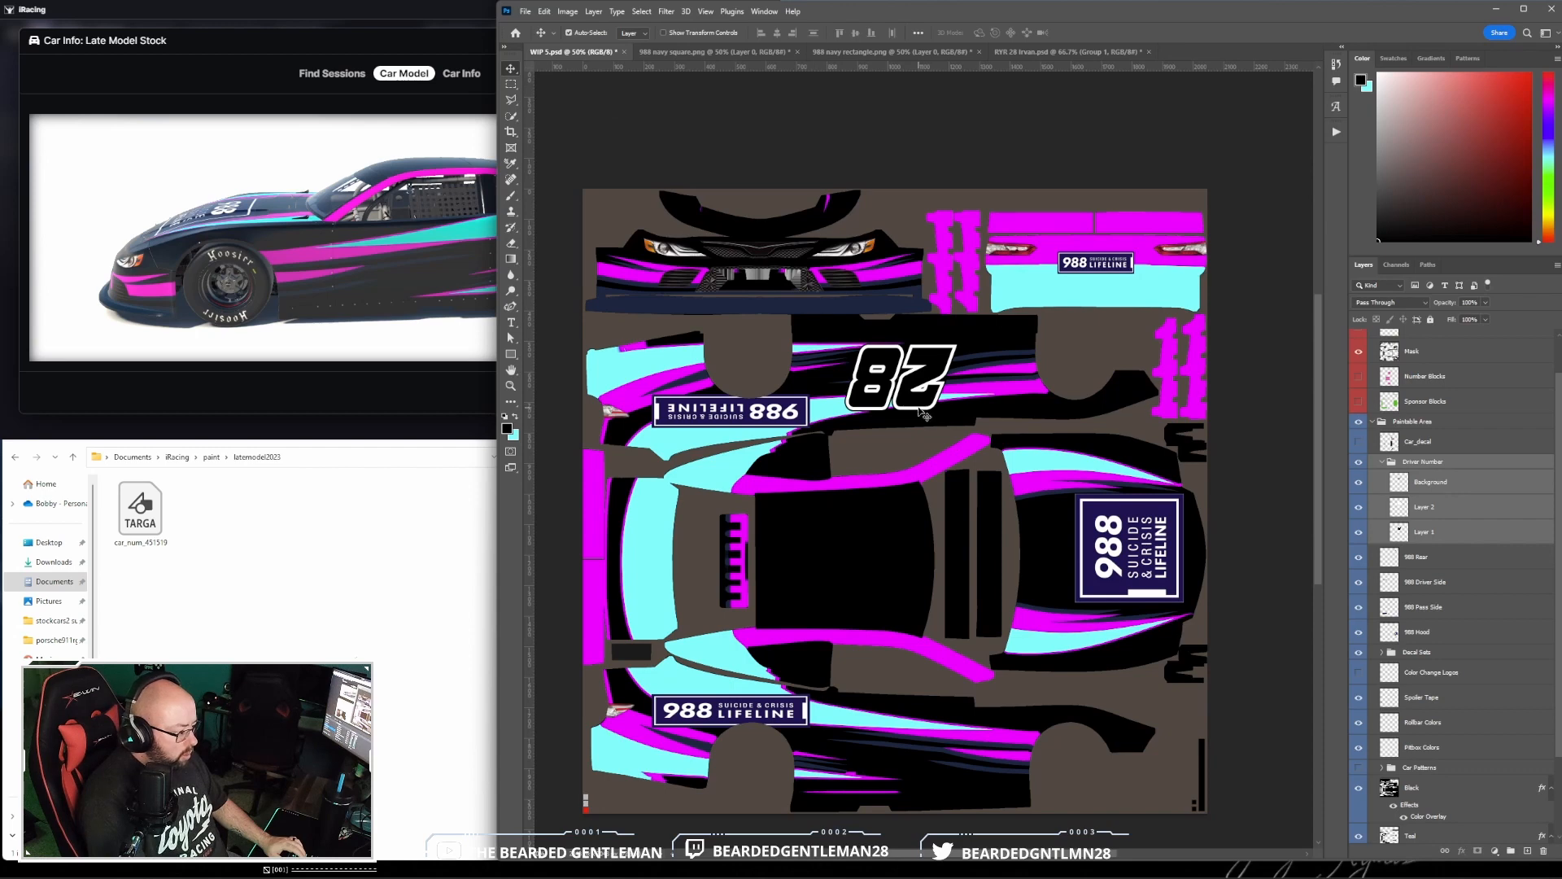
left_click_drag(919, 408, 922, 402)
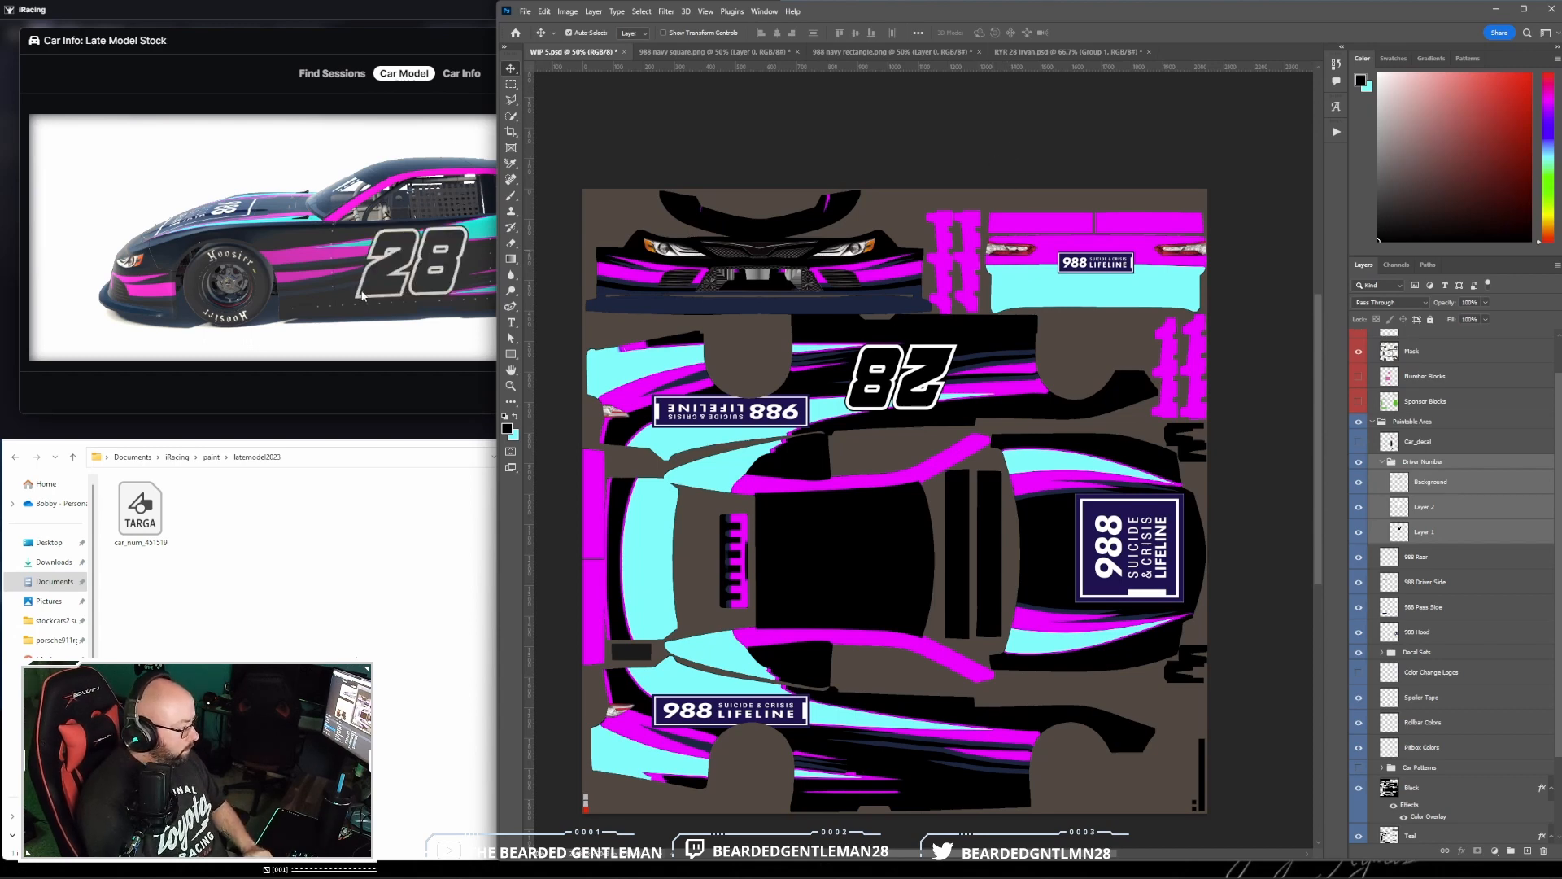
- Examine the size and placement of the 28 on the side of the iRacing car model, then return to Photoshop
left_click(363, 295)
scroll(435, 268, "up", 3)
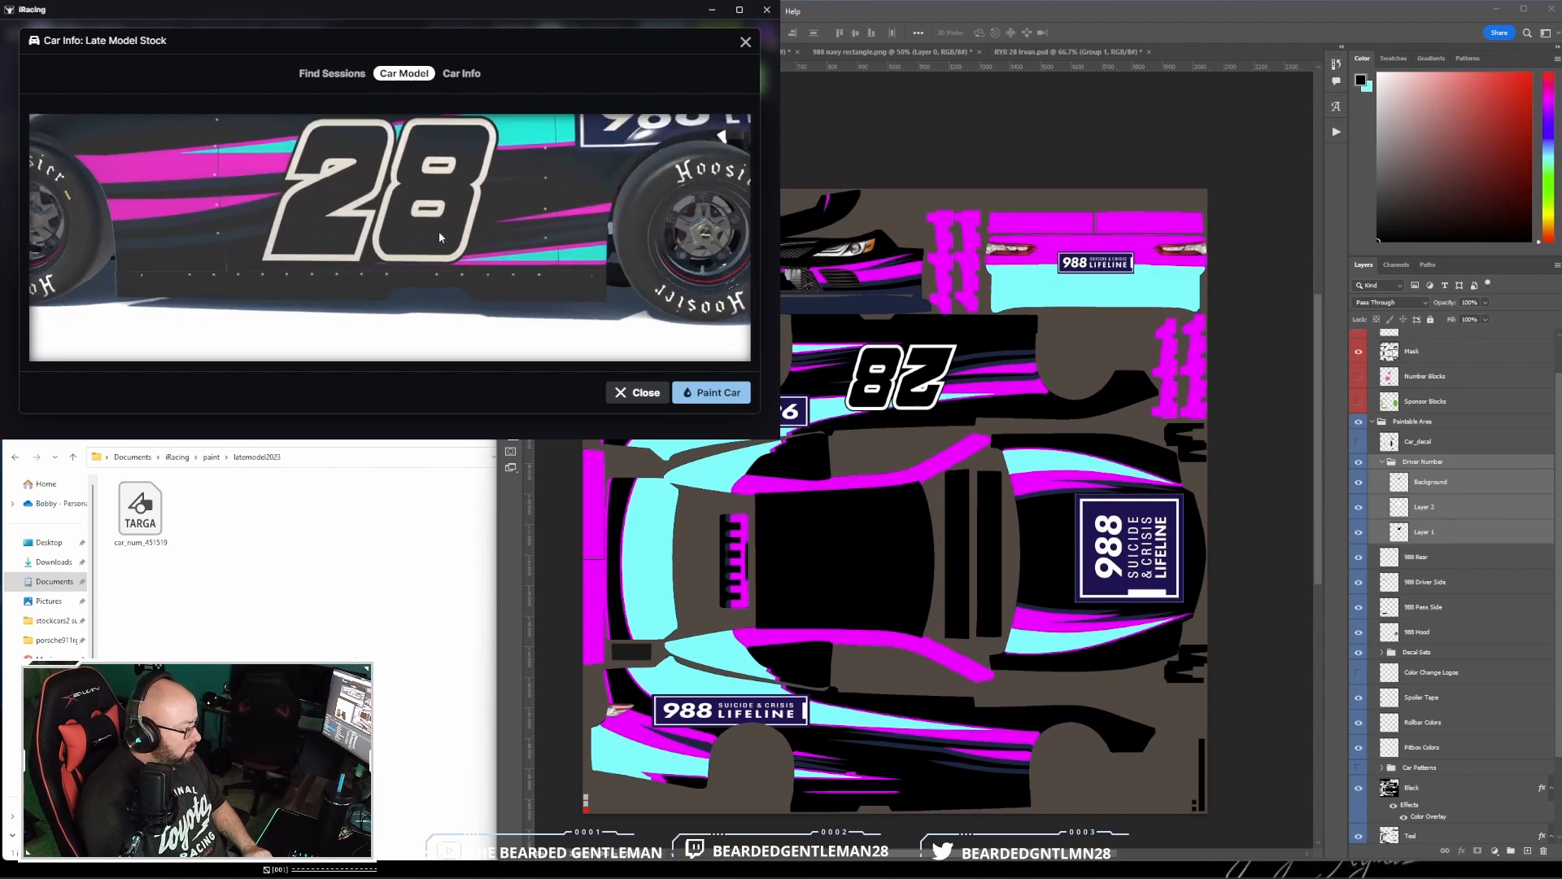
scroll(438, 231, "down", 4)
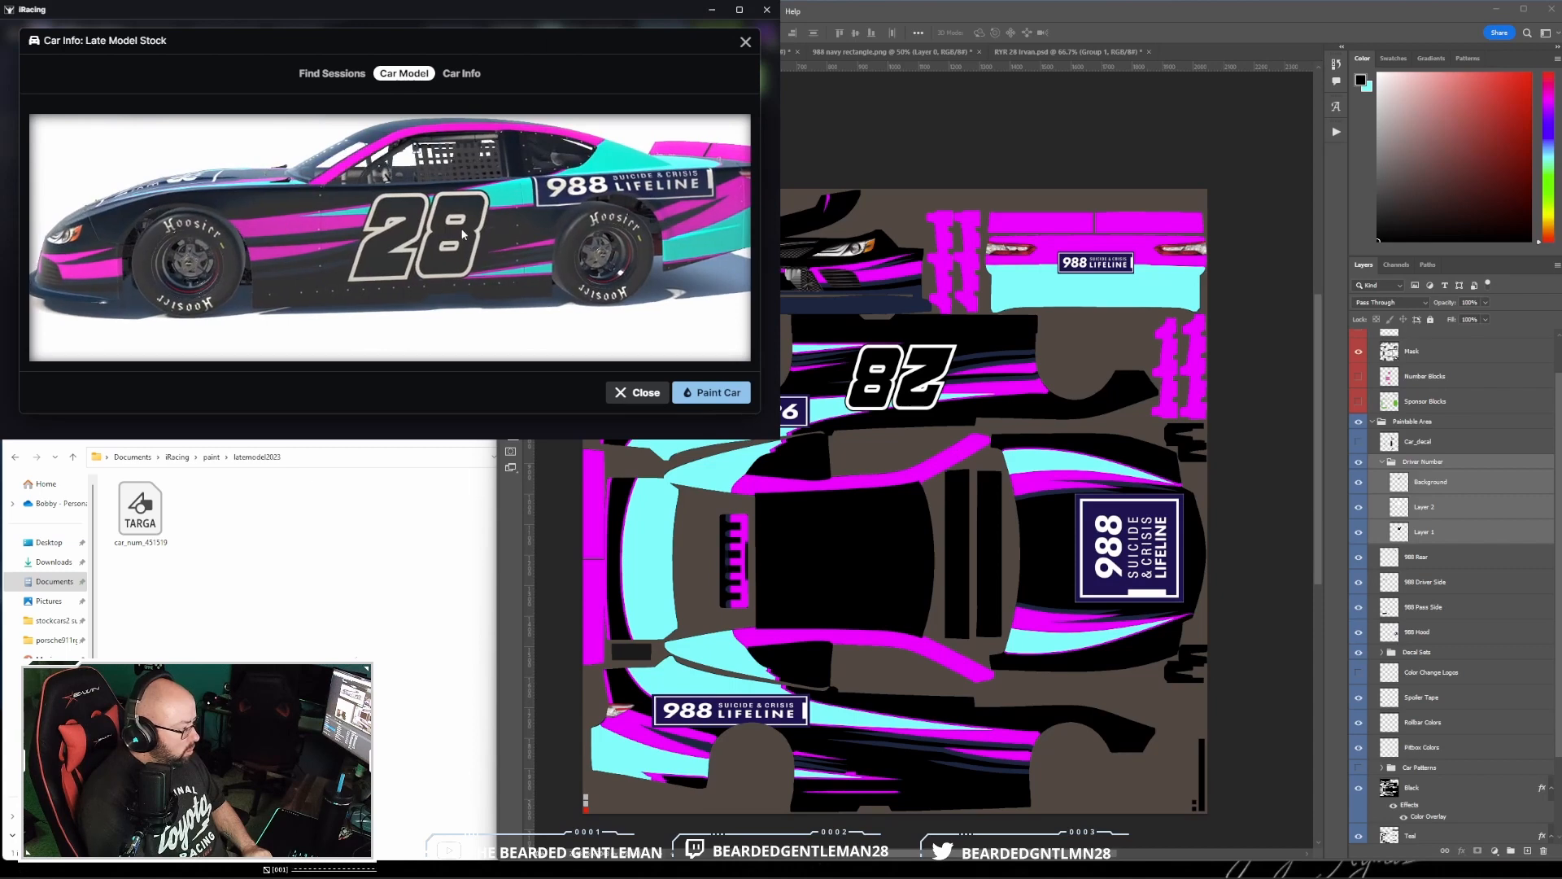
left_click_drag(462, 229, 462, 239)
left_click(949, 76)
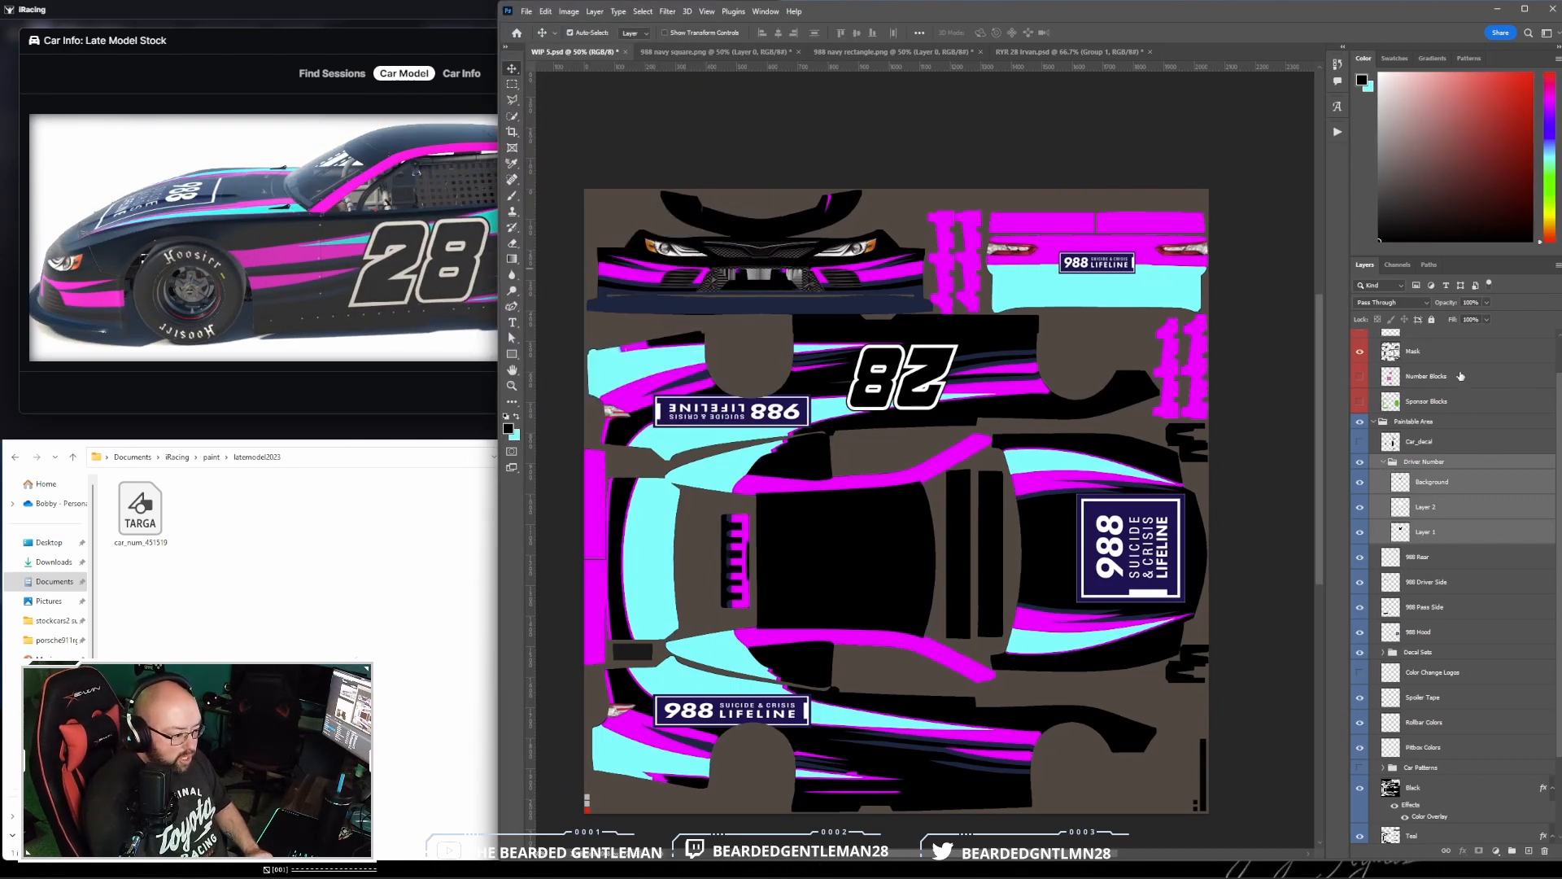
- Compare the number and logo placement with the Number Blocks and Sponsor Blocks guides, showing and hiding each layer
scroll(1473, 399, "up", 2)
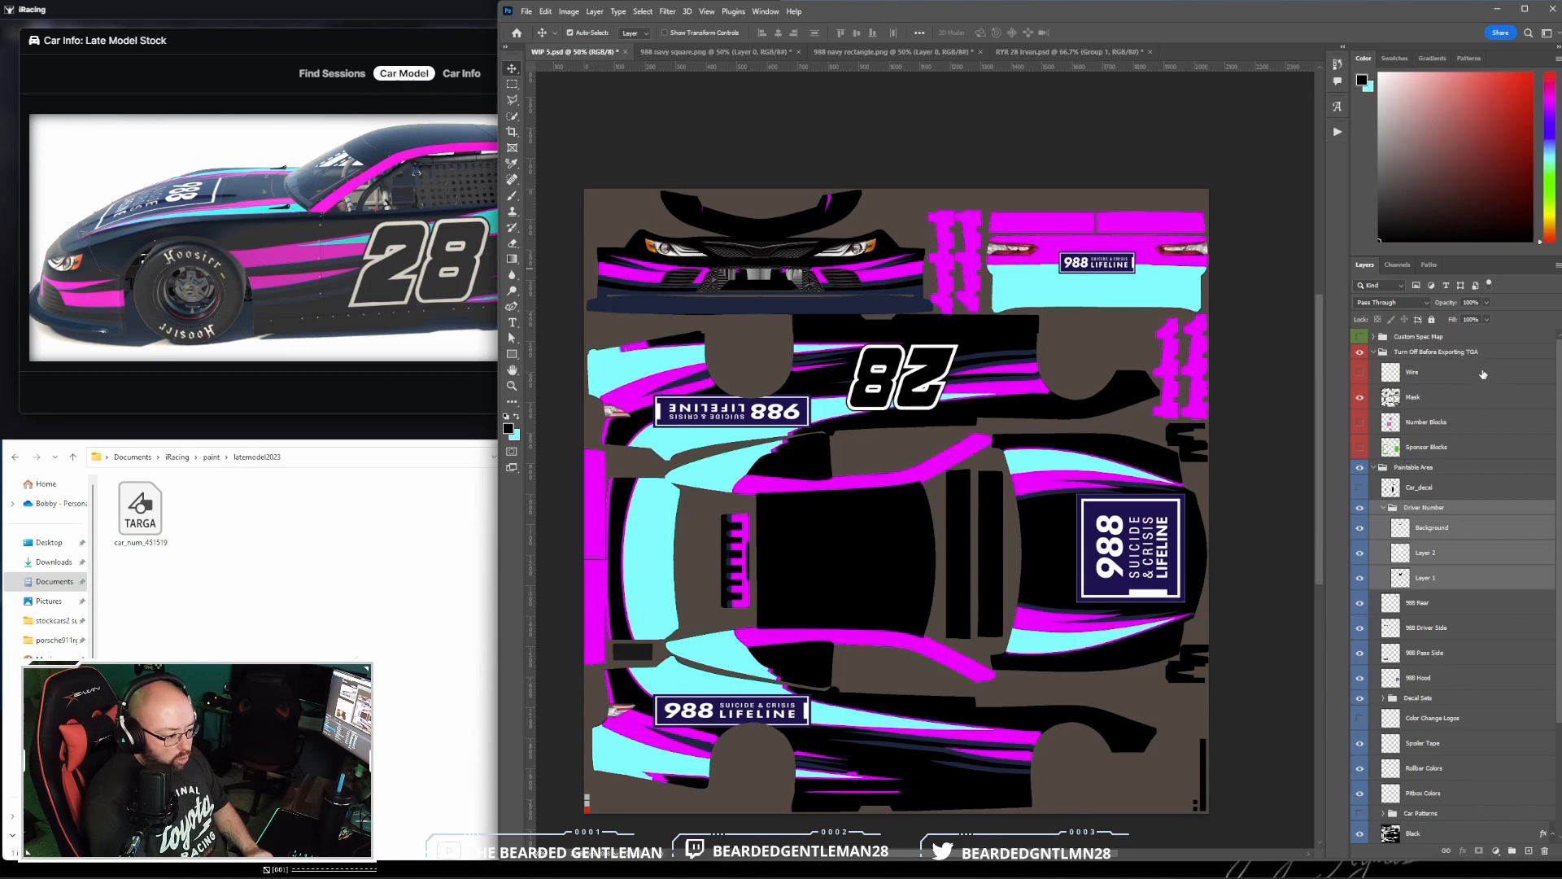
left_click(1359, 423)
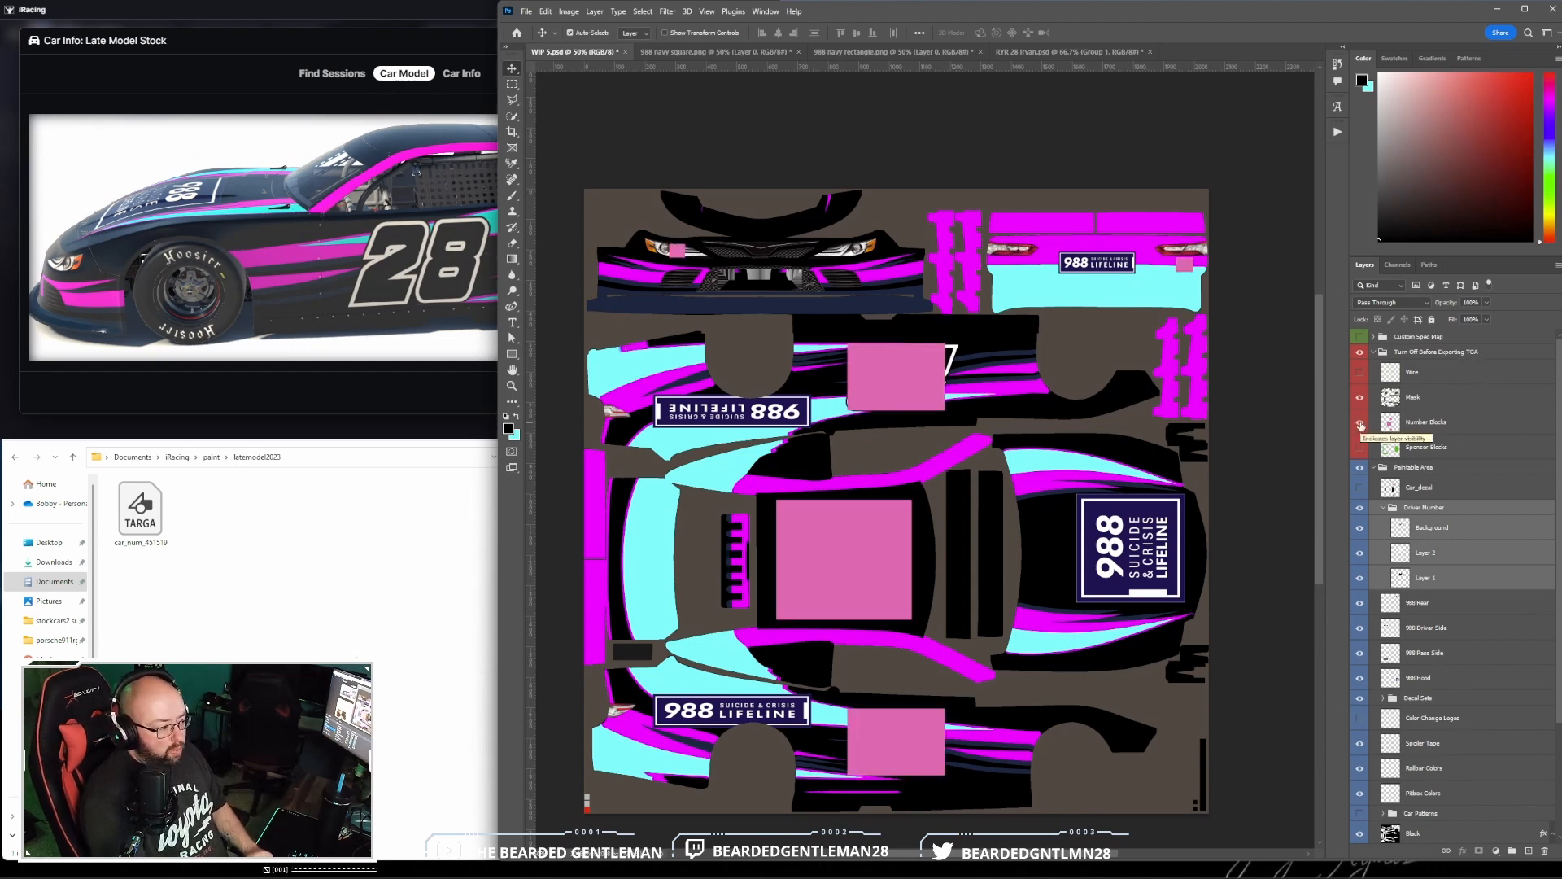
left_click(1359, 423)
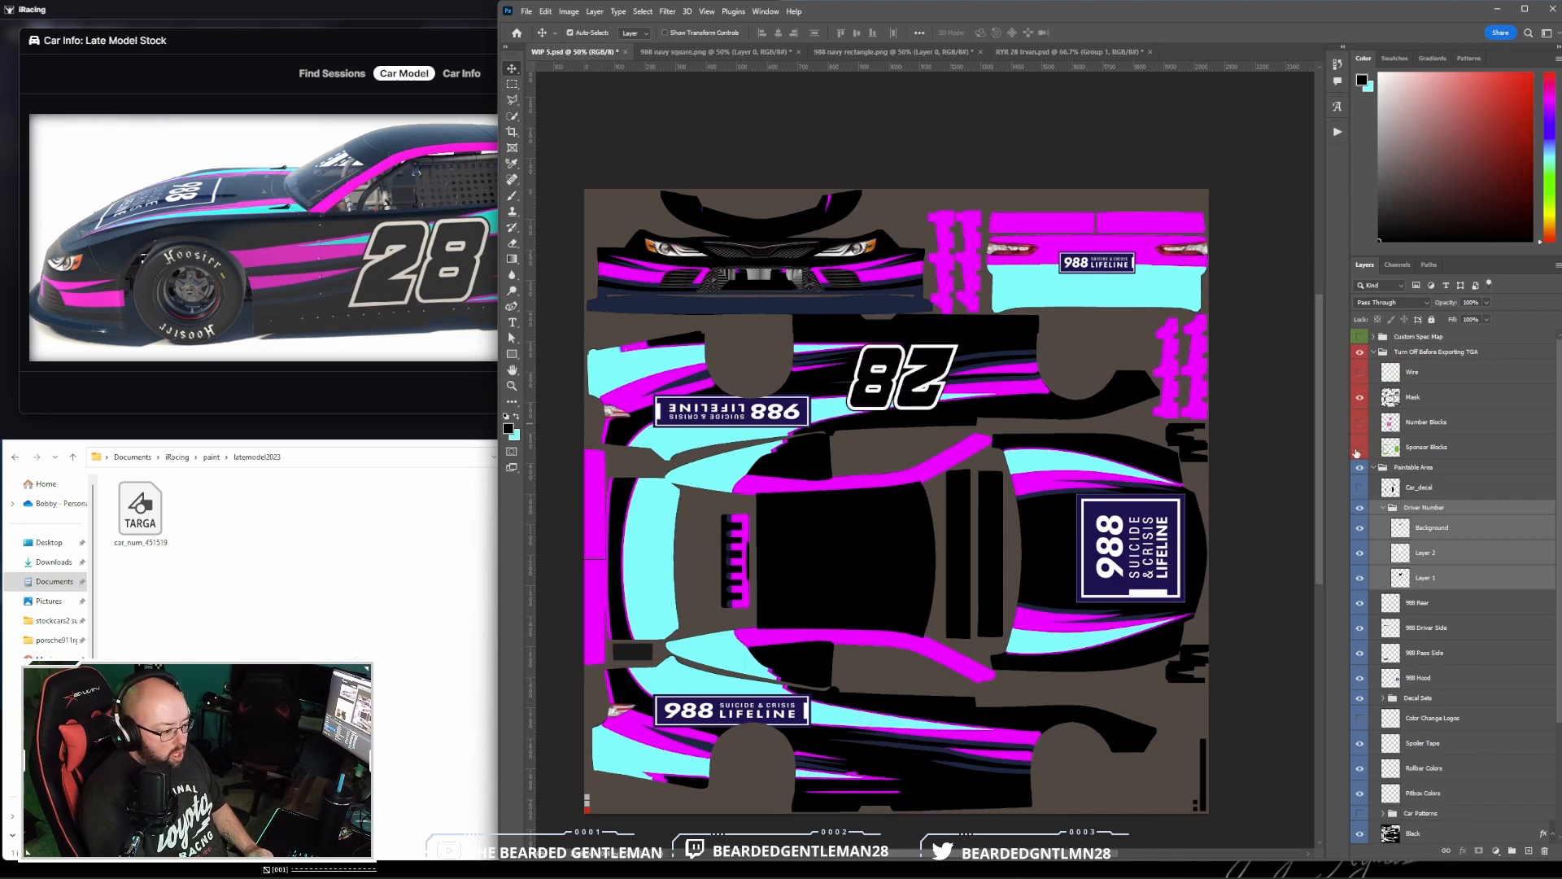
left_click(1359, 447)
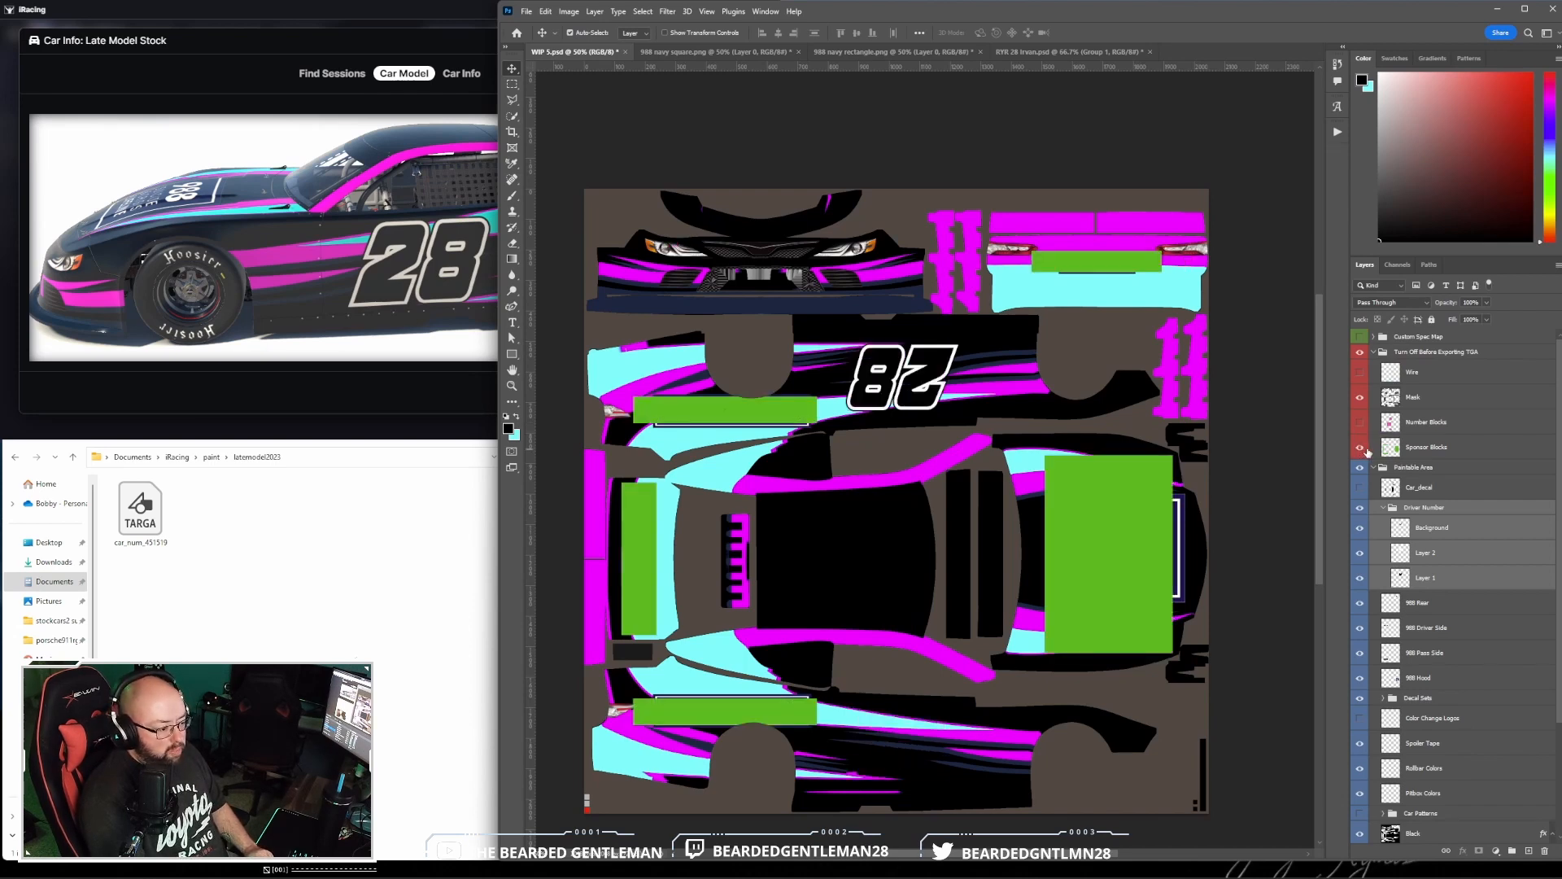
left_click(1360, 448)
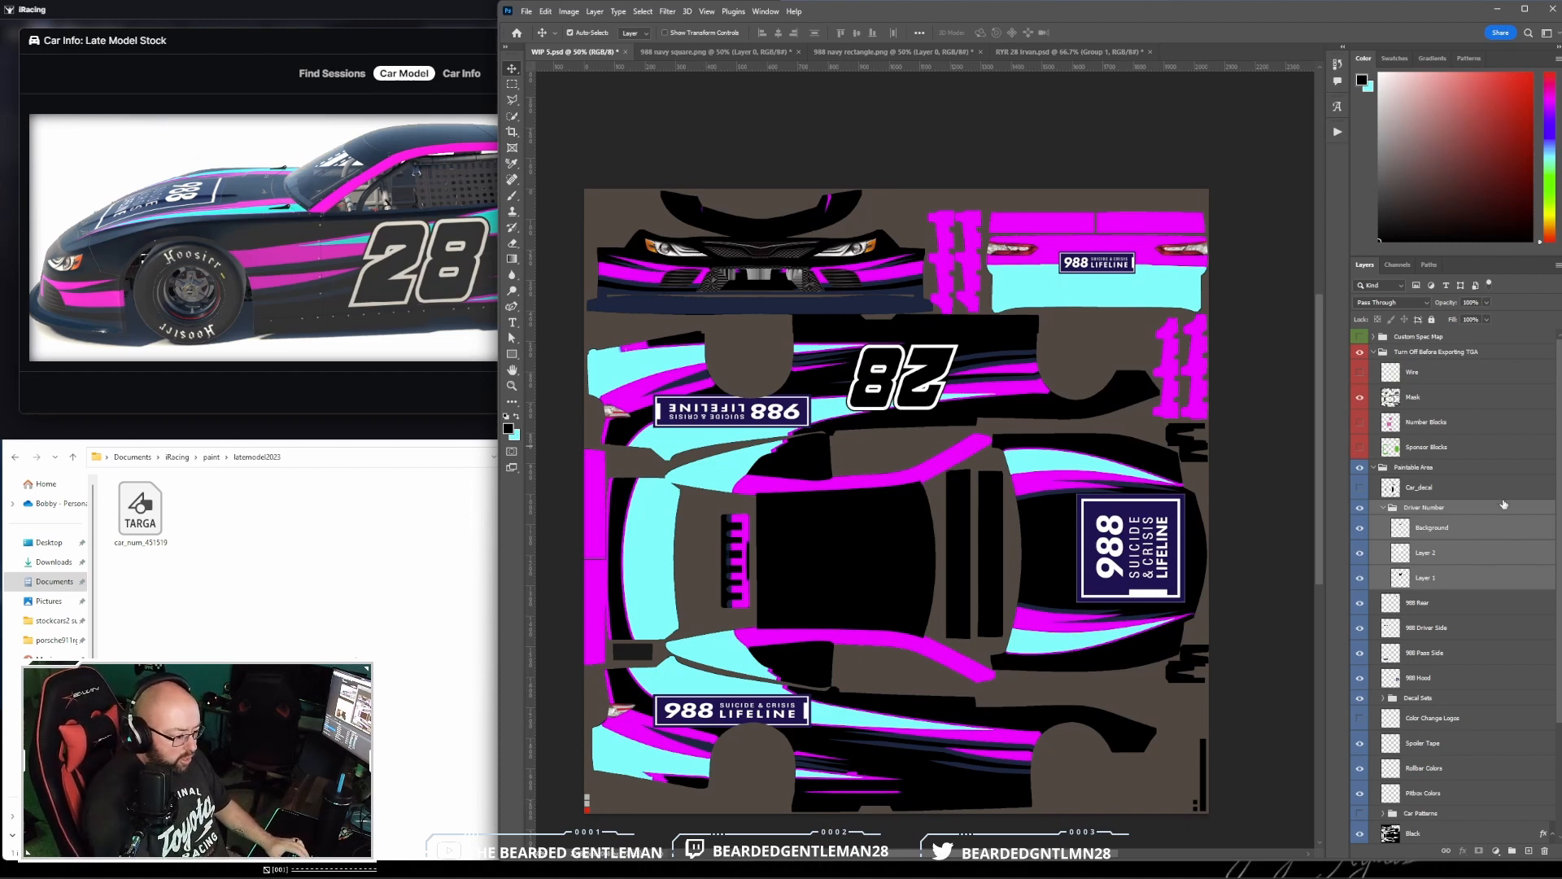
left_click(1383, 509)
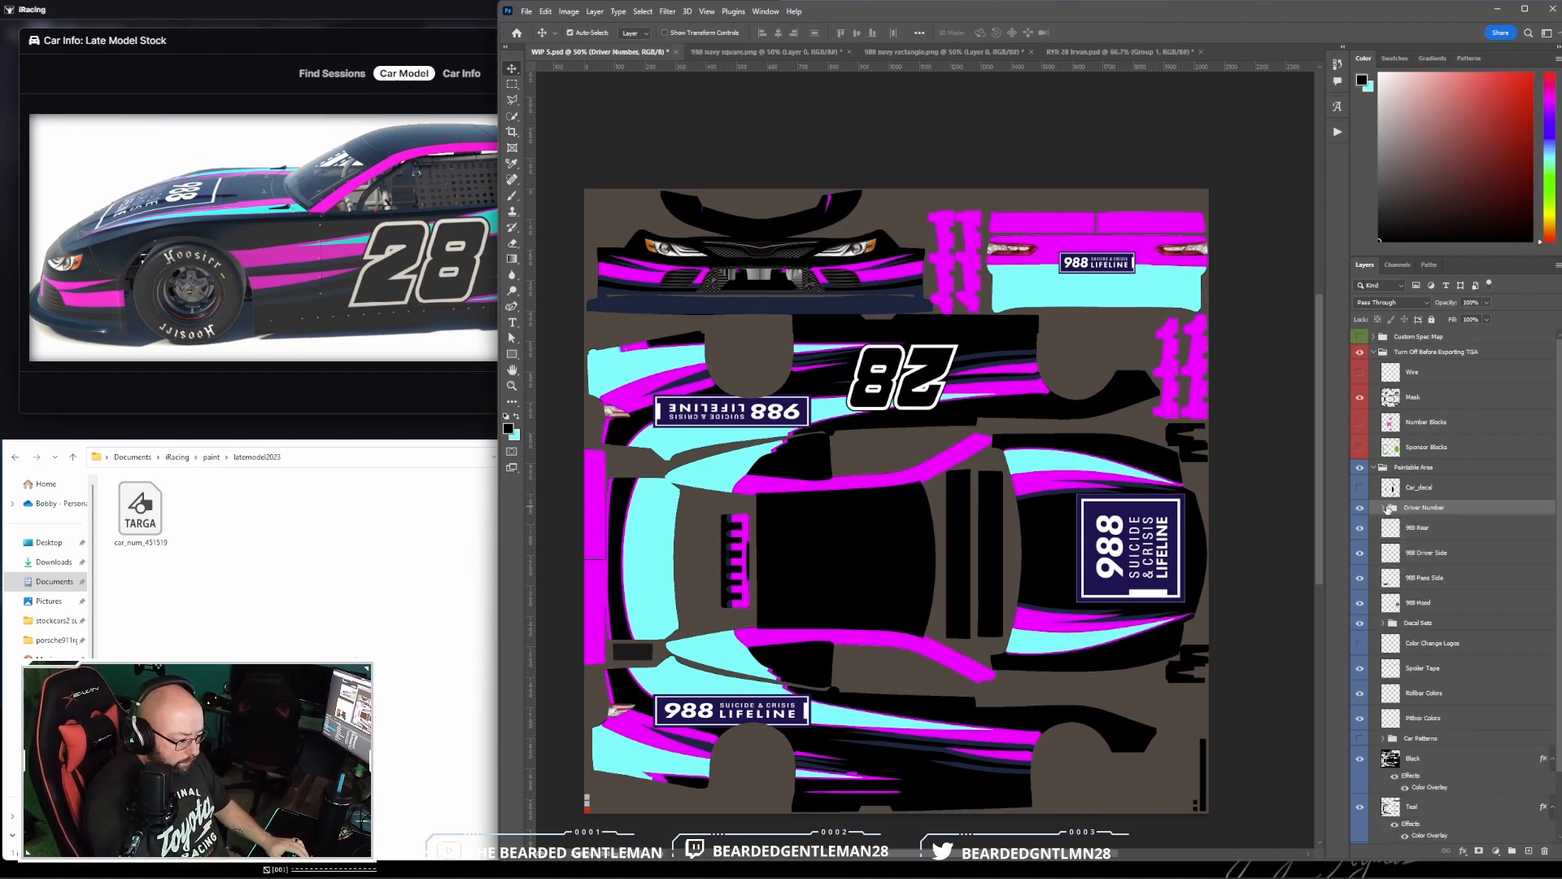
right_click(1469, 511)
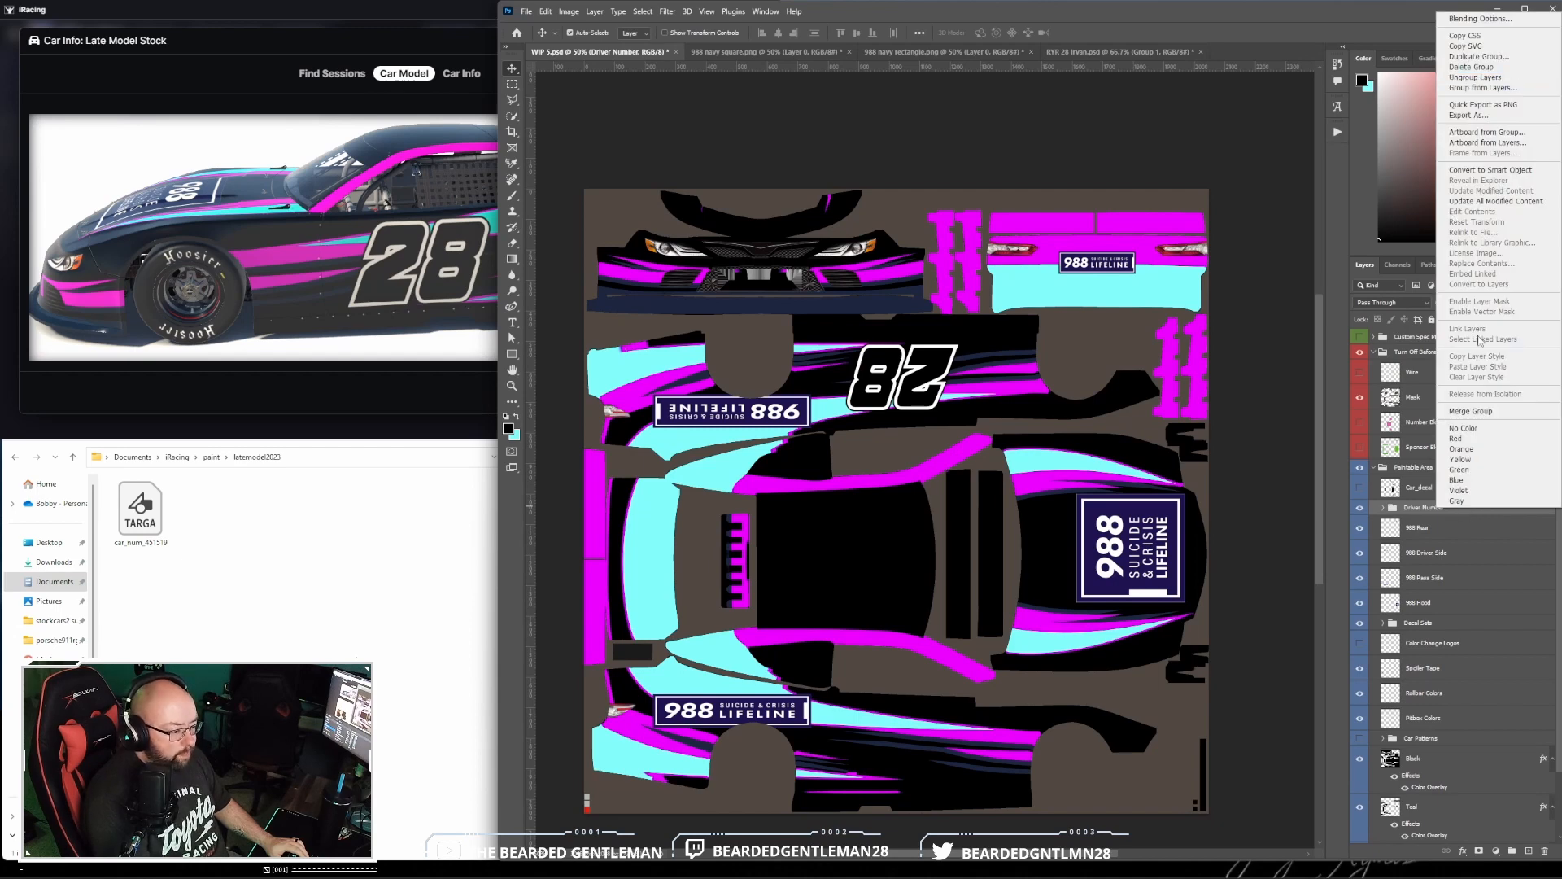
left_click(1418, 511)
left_click(1384, 507)
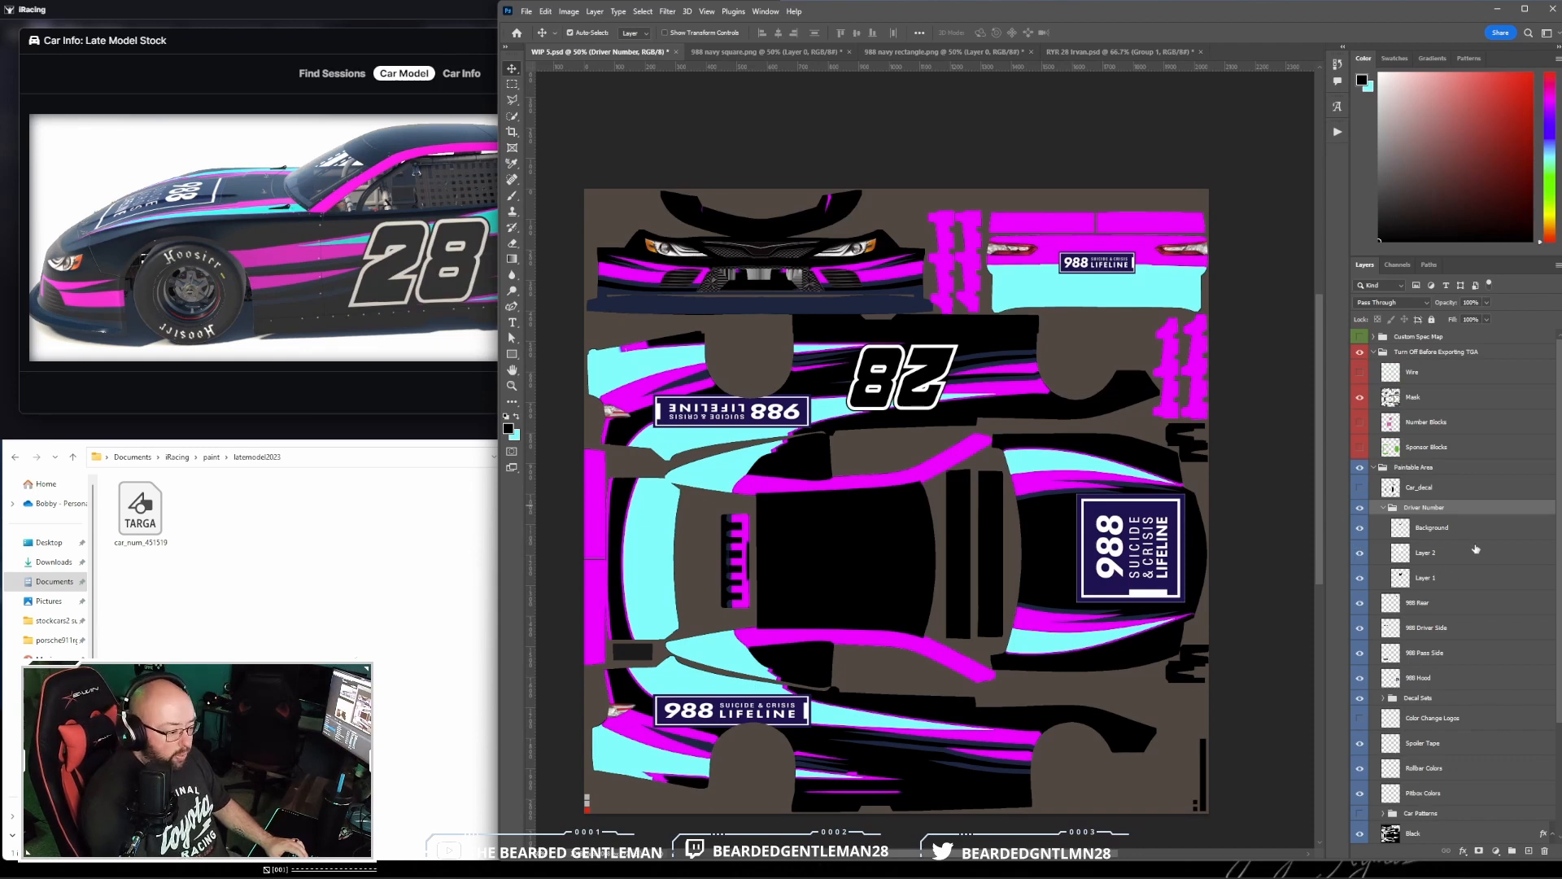
- Apply a purple (8a00ff) Color Overlay to the Background layer in the Driver Number group
left_click(1484, 531)
double_click(1484, 531)
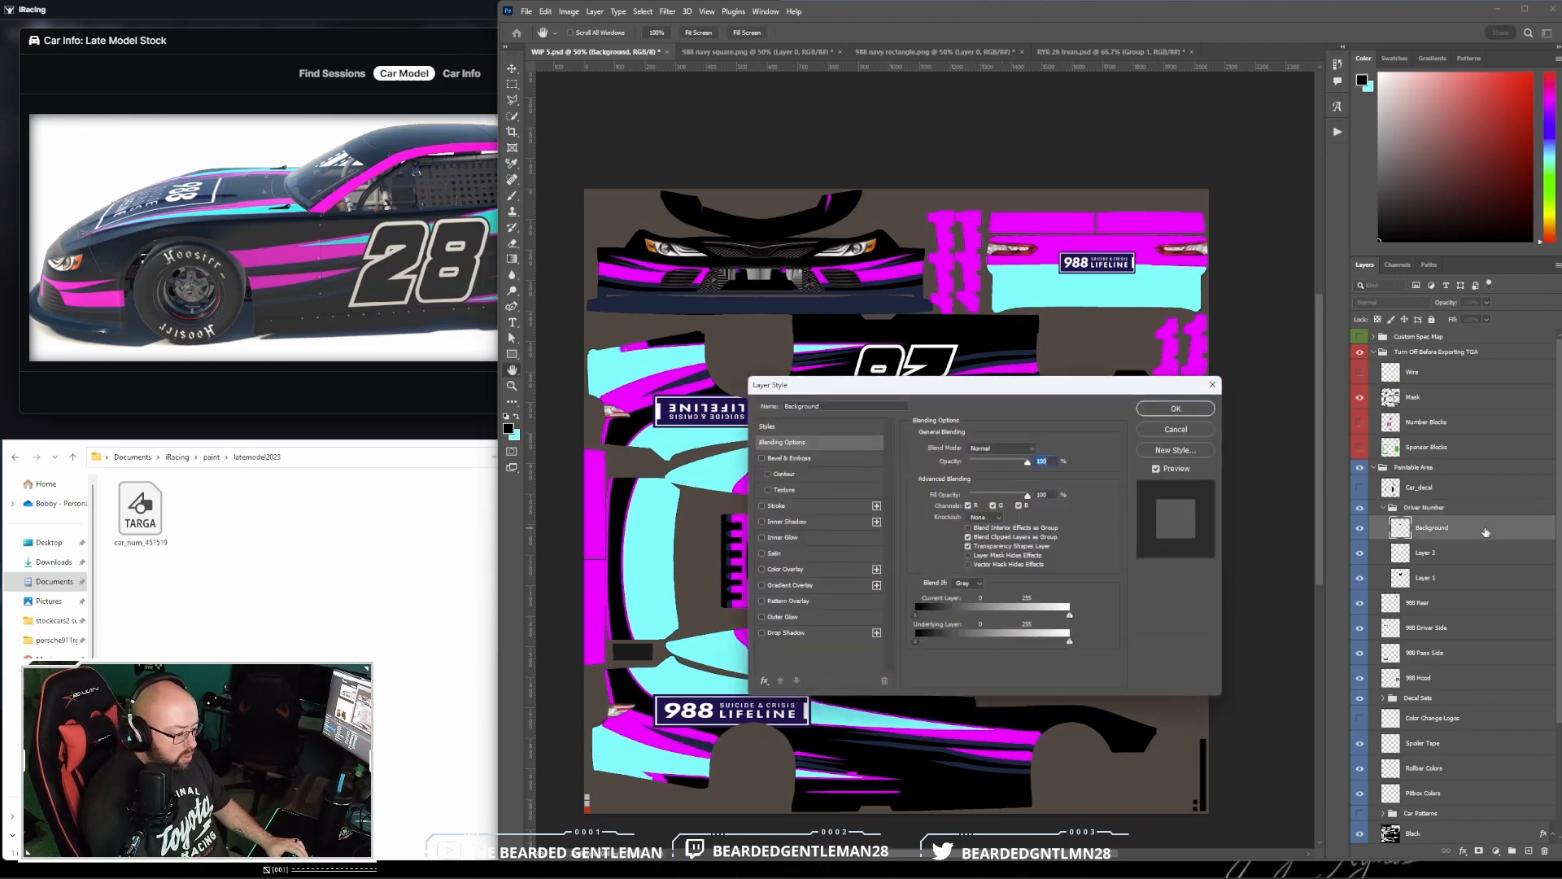
left_click(829, 574)
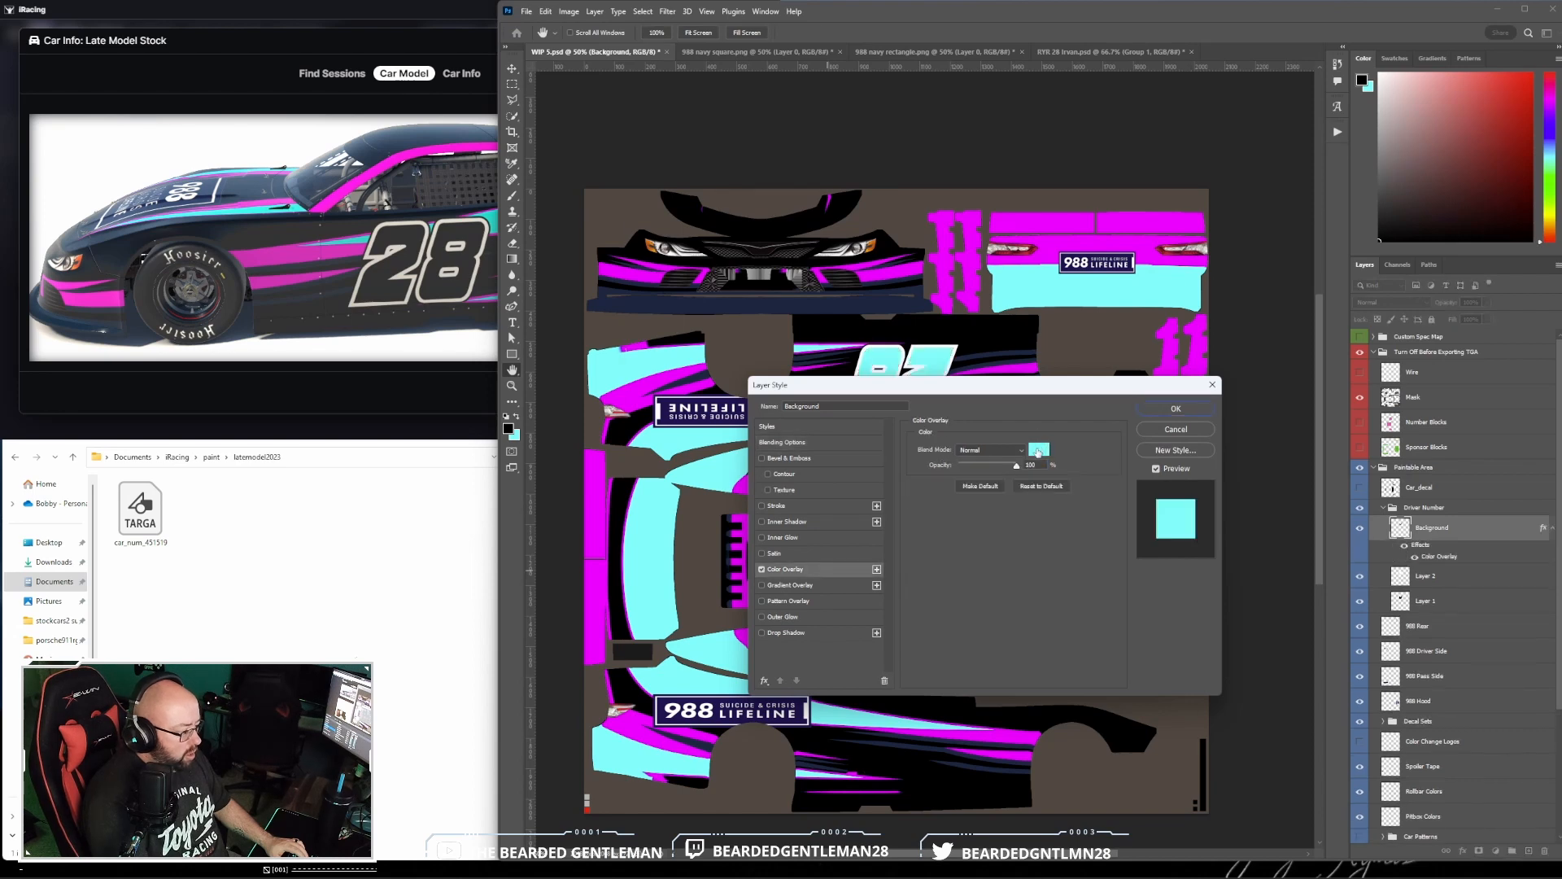
left_click(1038, 450)
left_click(737, 237)
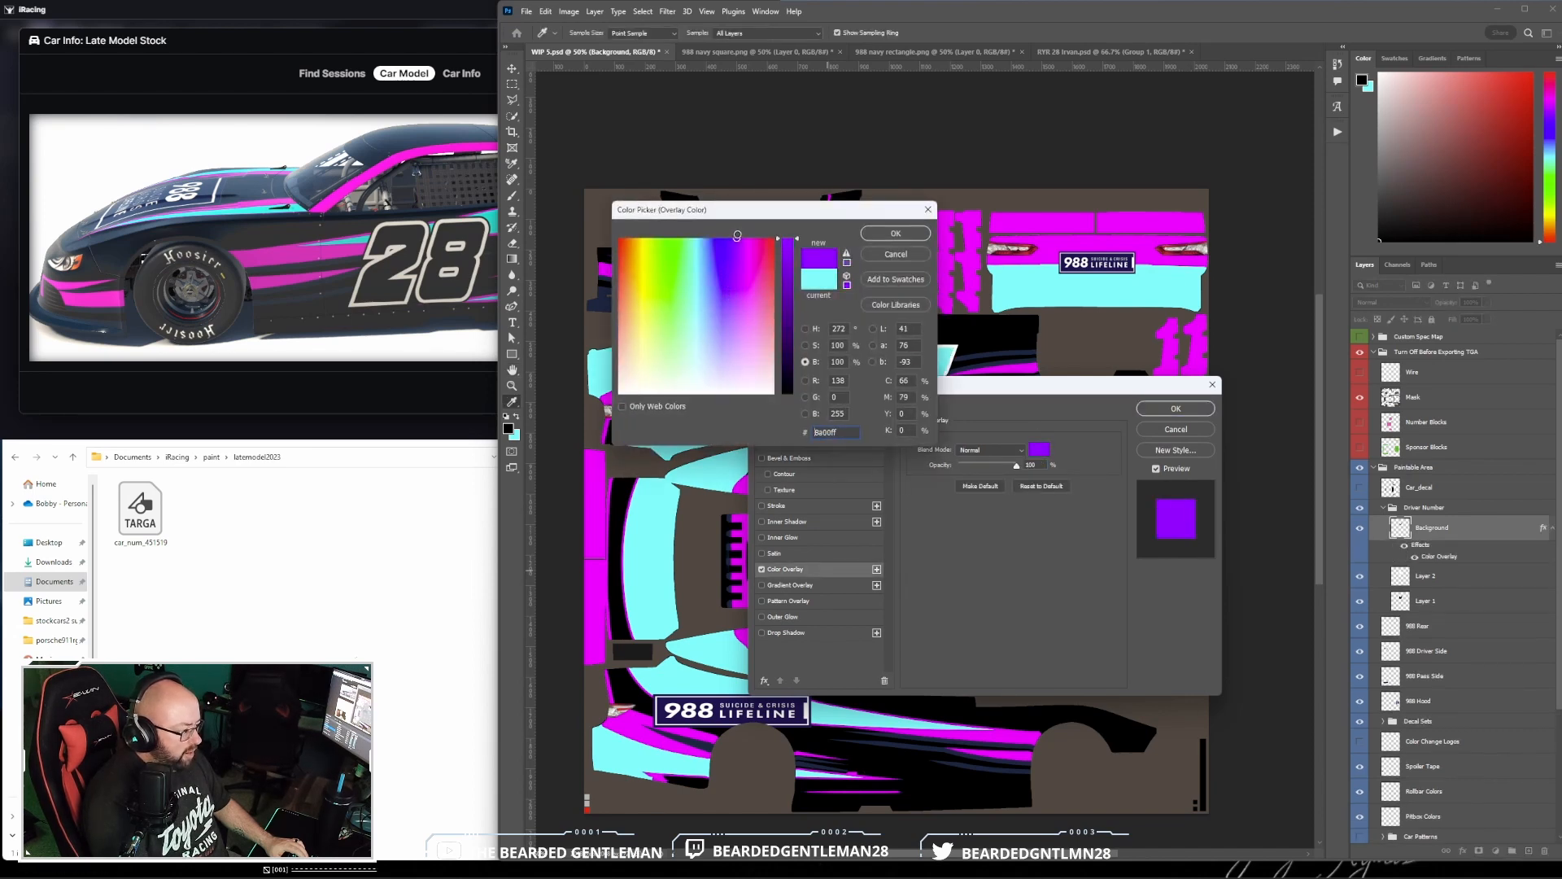
left_click(895, 233)
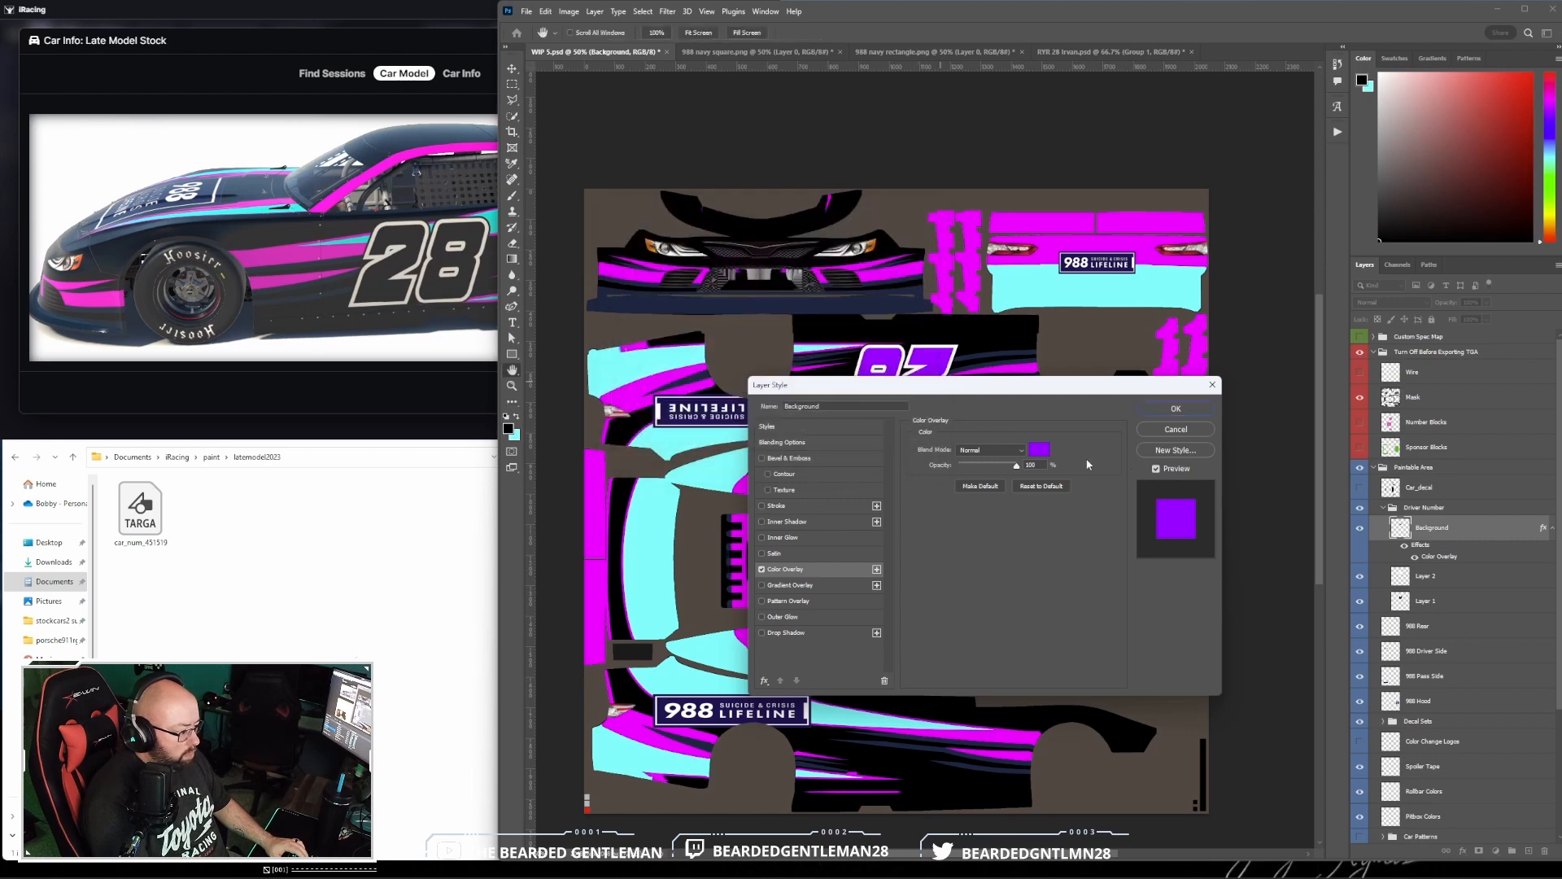
left_click(1175, 408)
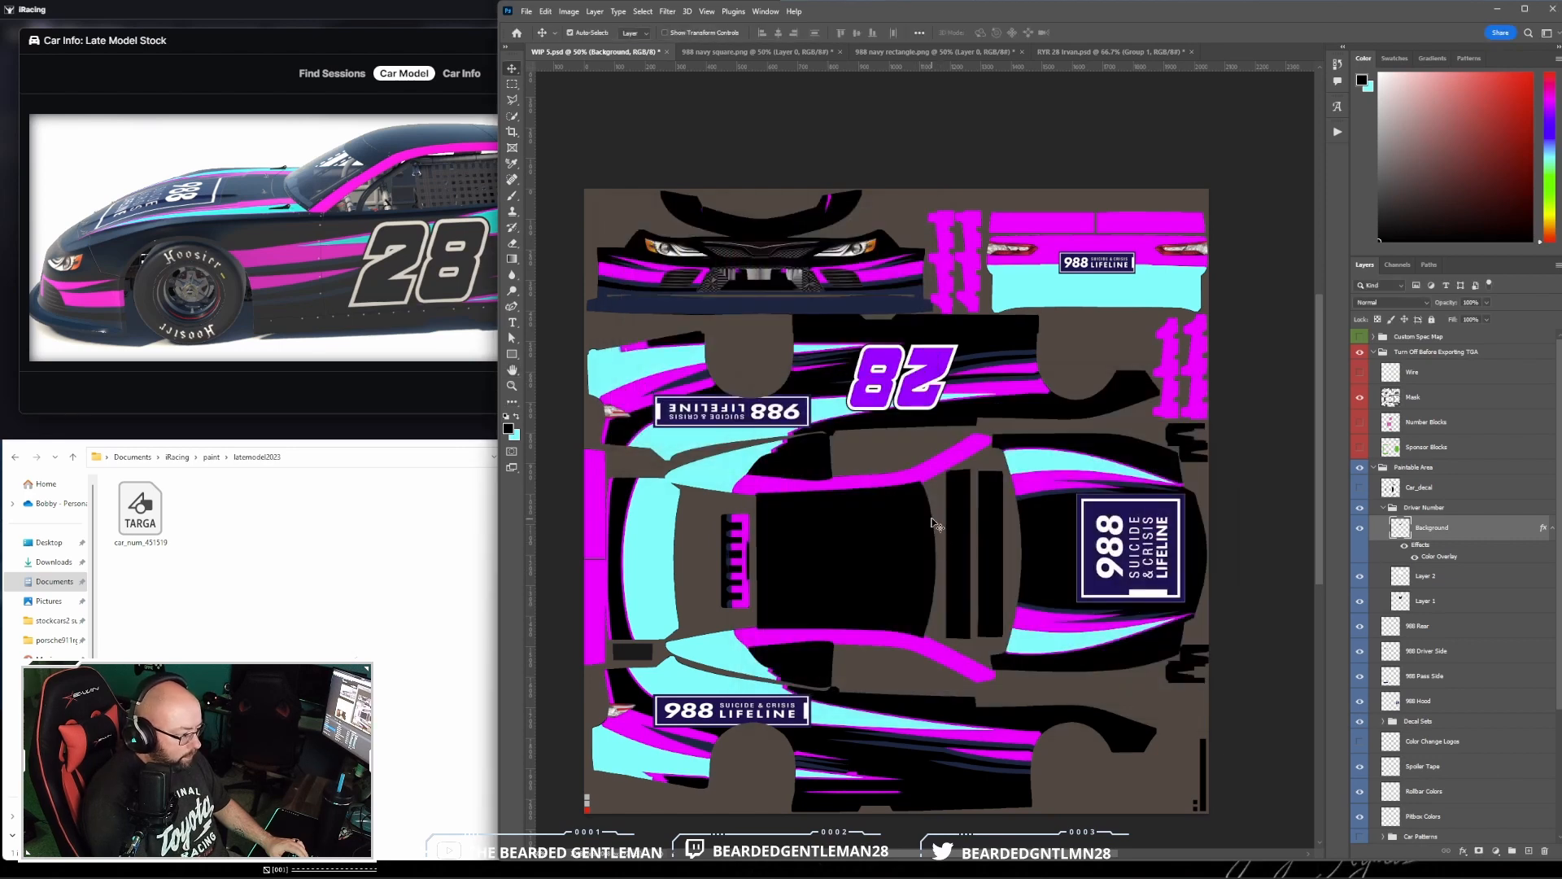
- Shift the Driver Number layers slightly toward the front wheel and check the 28 on the iRacing car model
left_click(1419, 601)
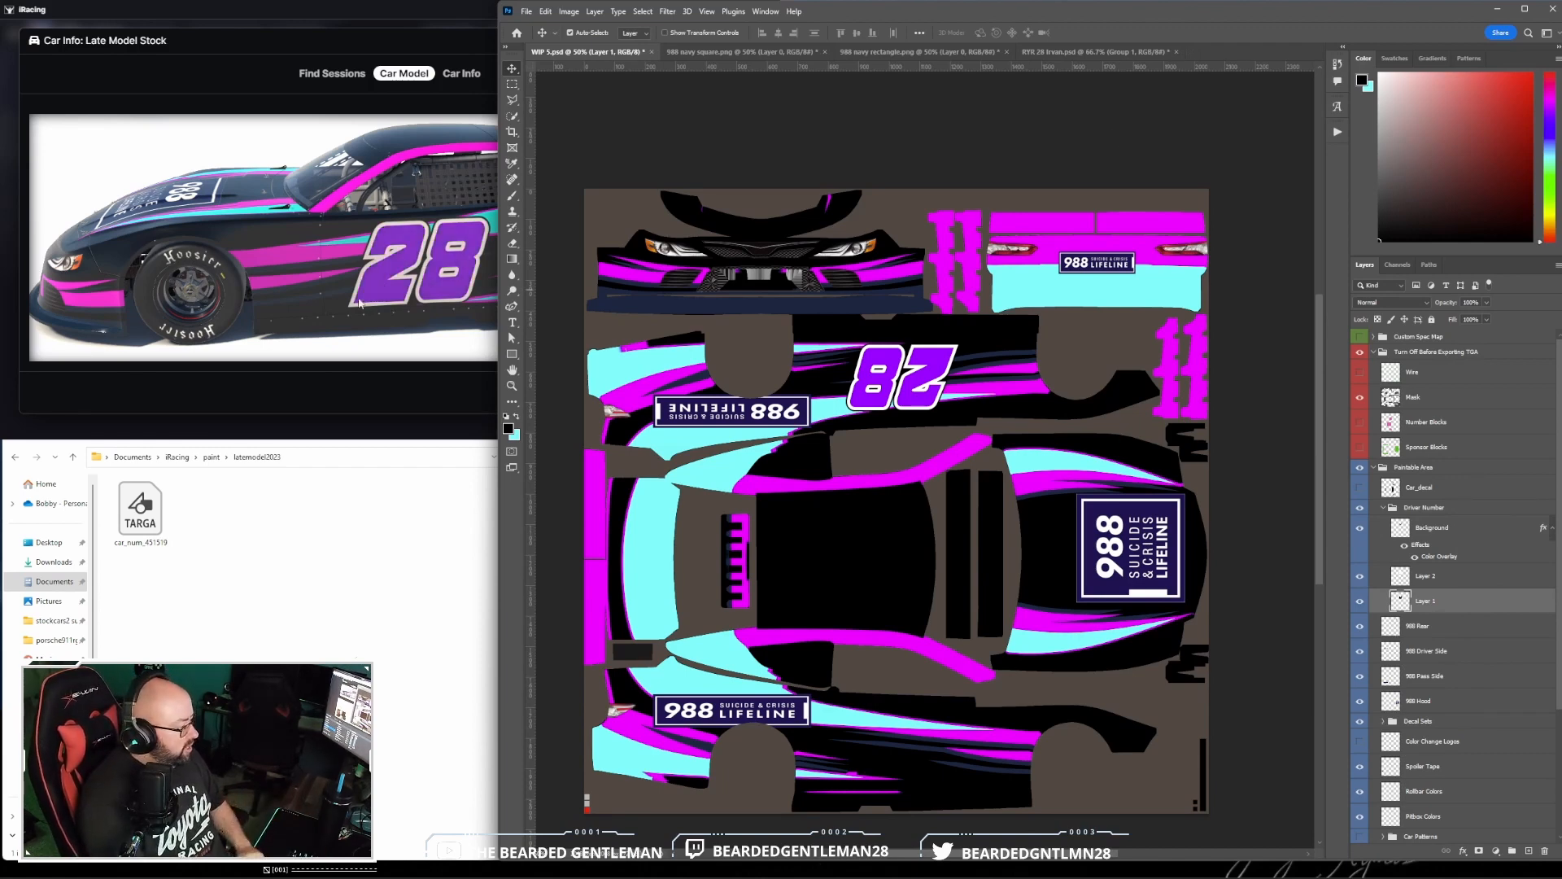
left_click(412, 267)
scroll(413, 267, "up", 3)
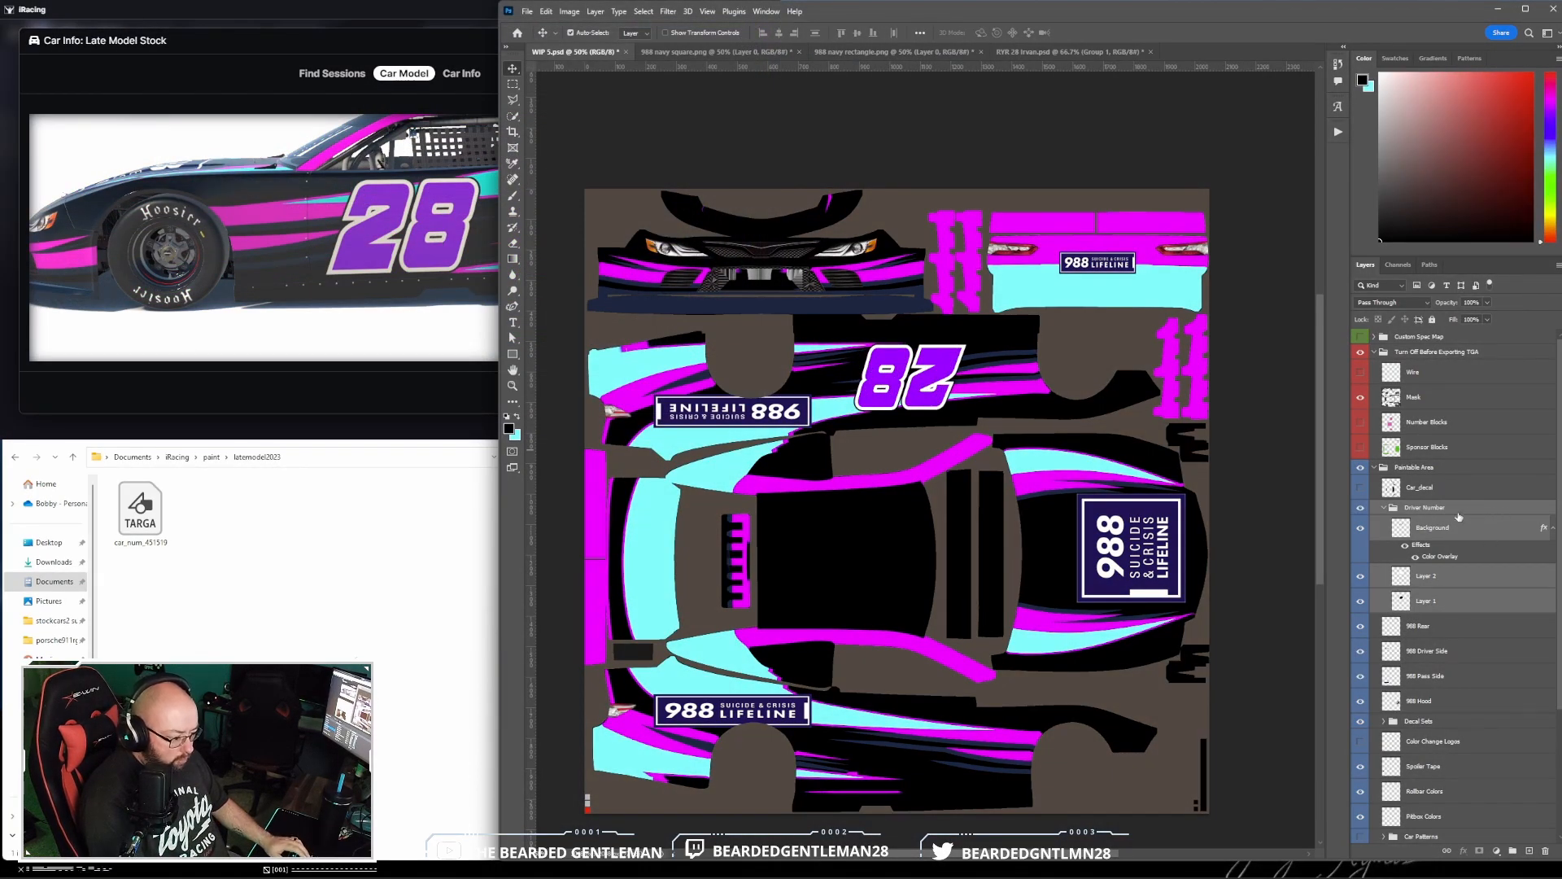
- Duplicate the Driver Number group as a new group named Roof Number
left_click(1384, 507)
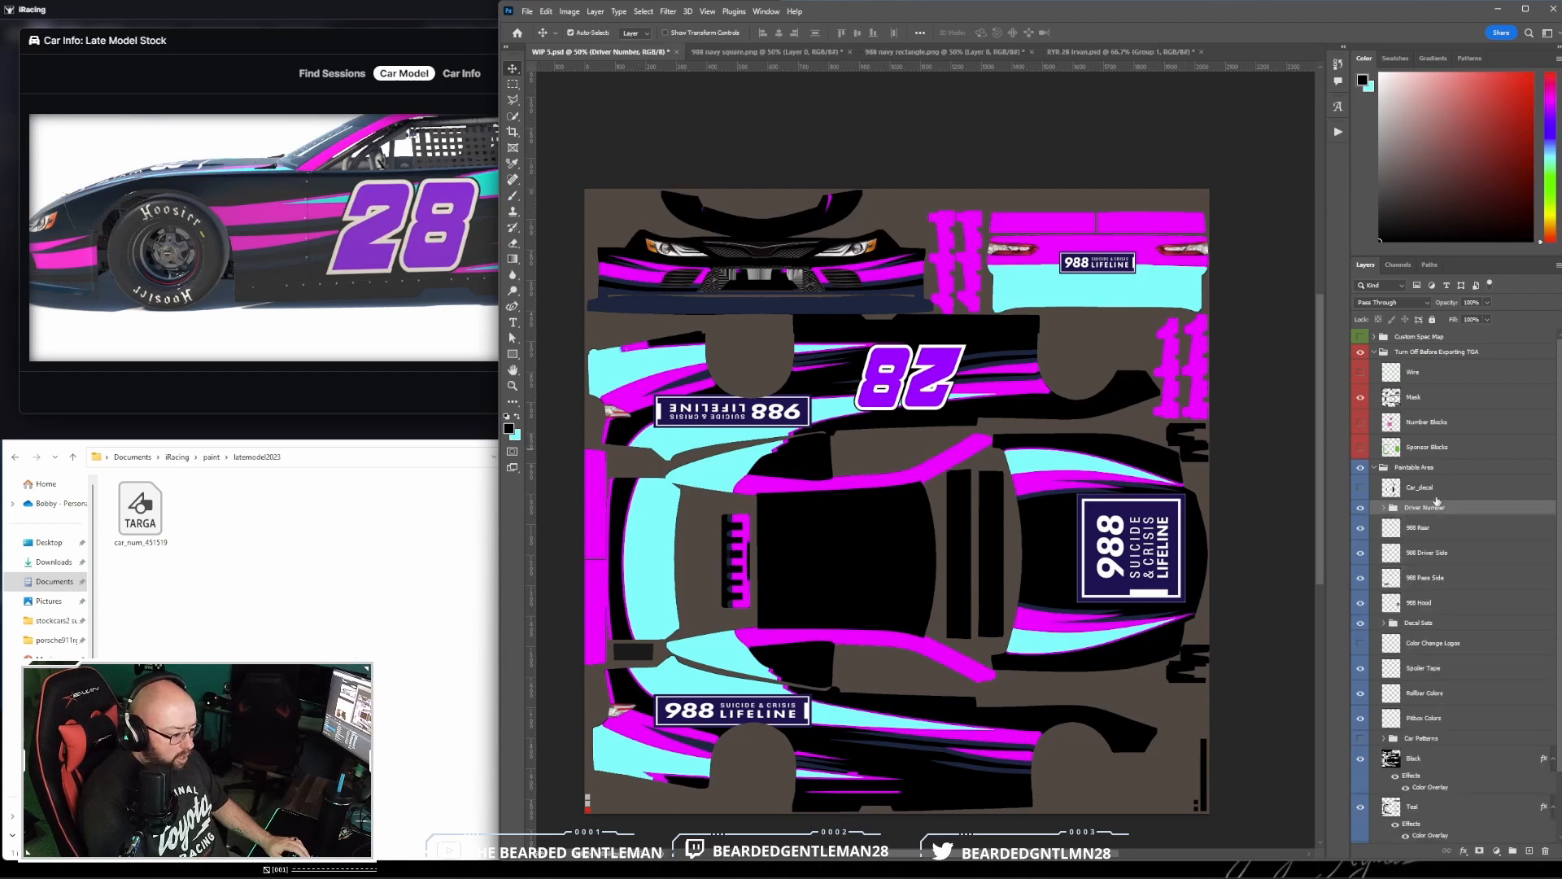
right_click(1487, 513)
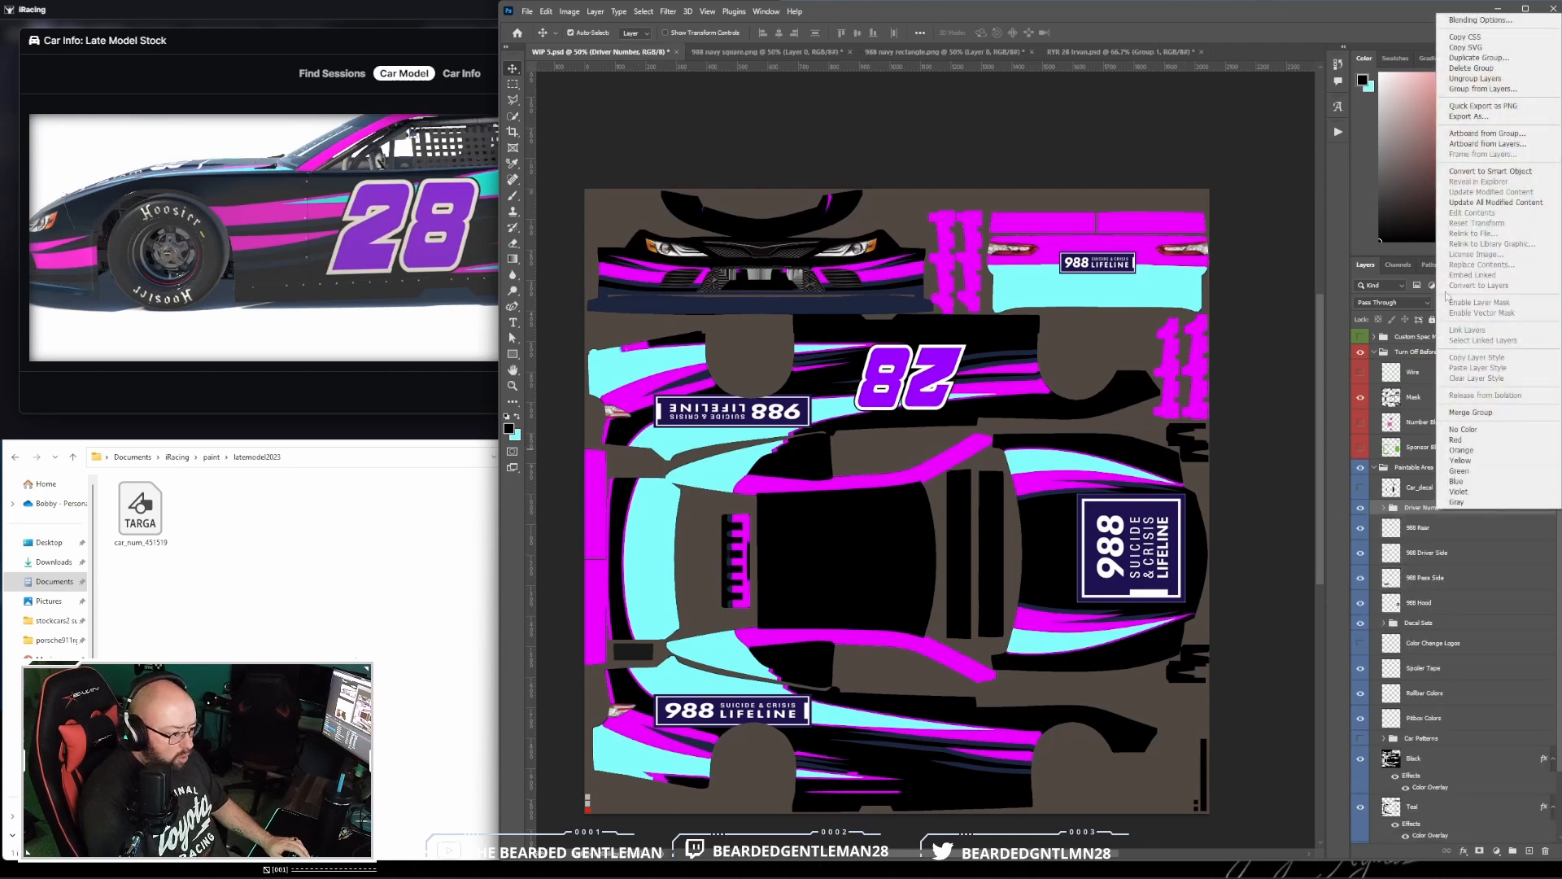
left_click(1489, 62)
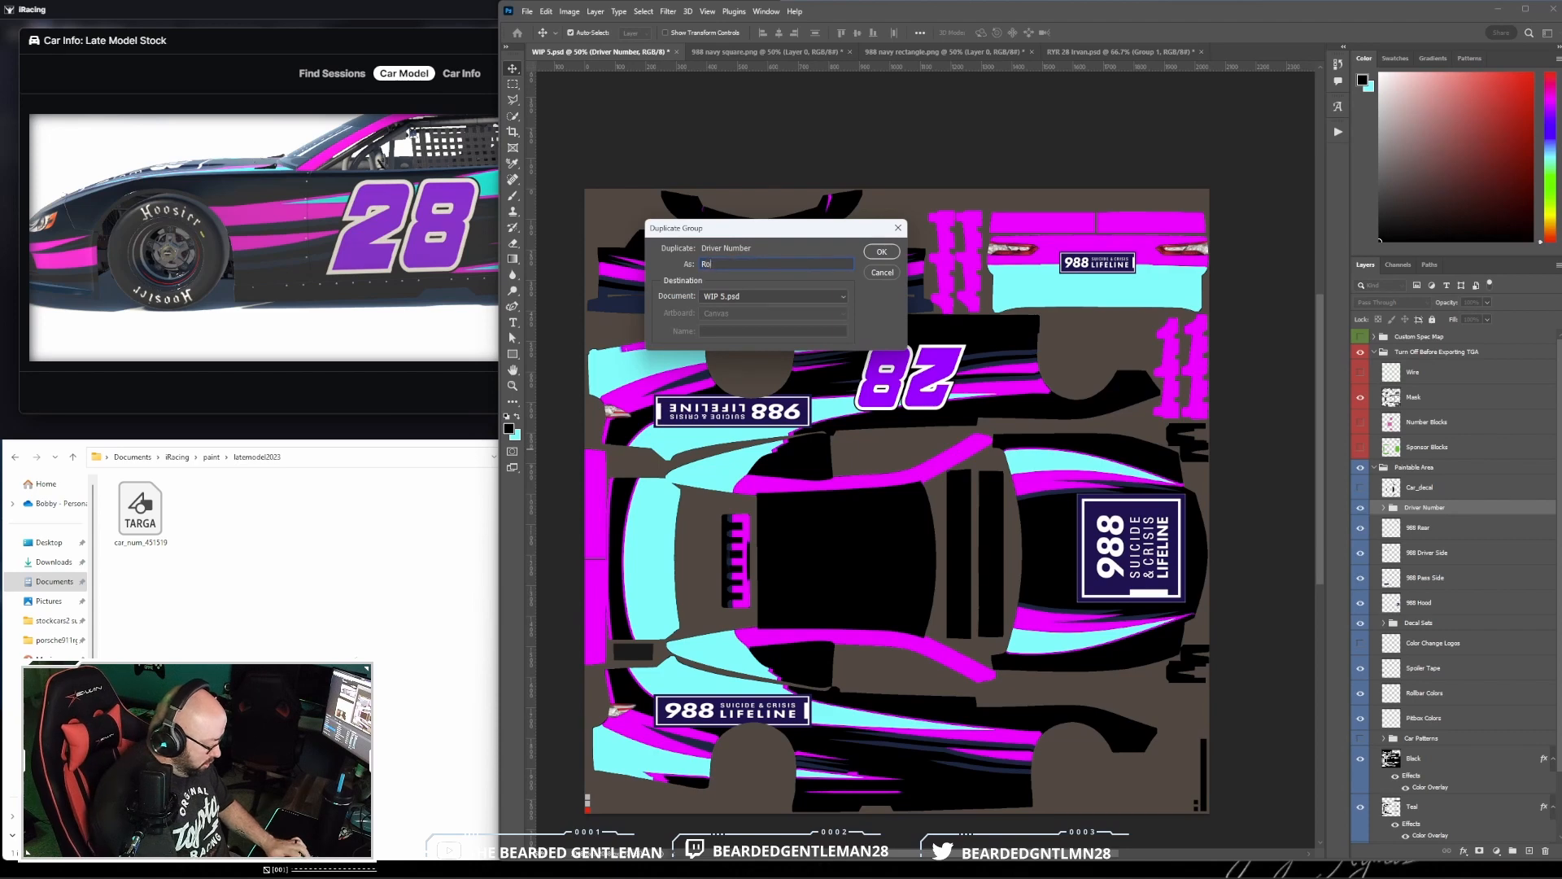
type("Roof Number")
key("Return")
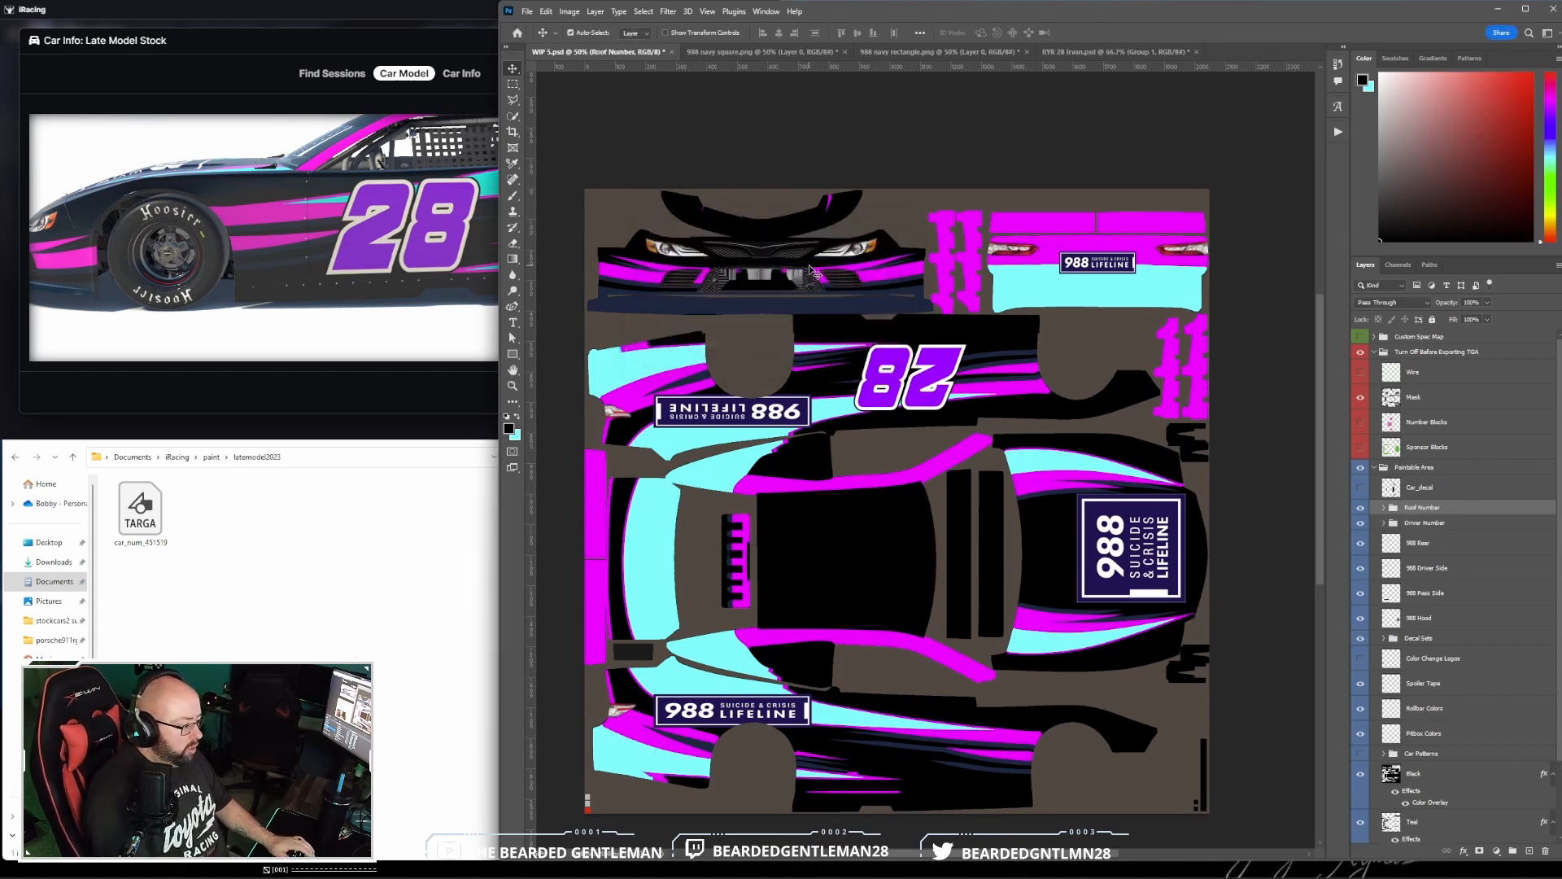
- Move all the layers of the Roof Number group from the driver's side onto the car's roof
left_click(1382, 509)
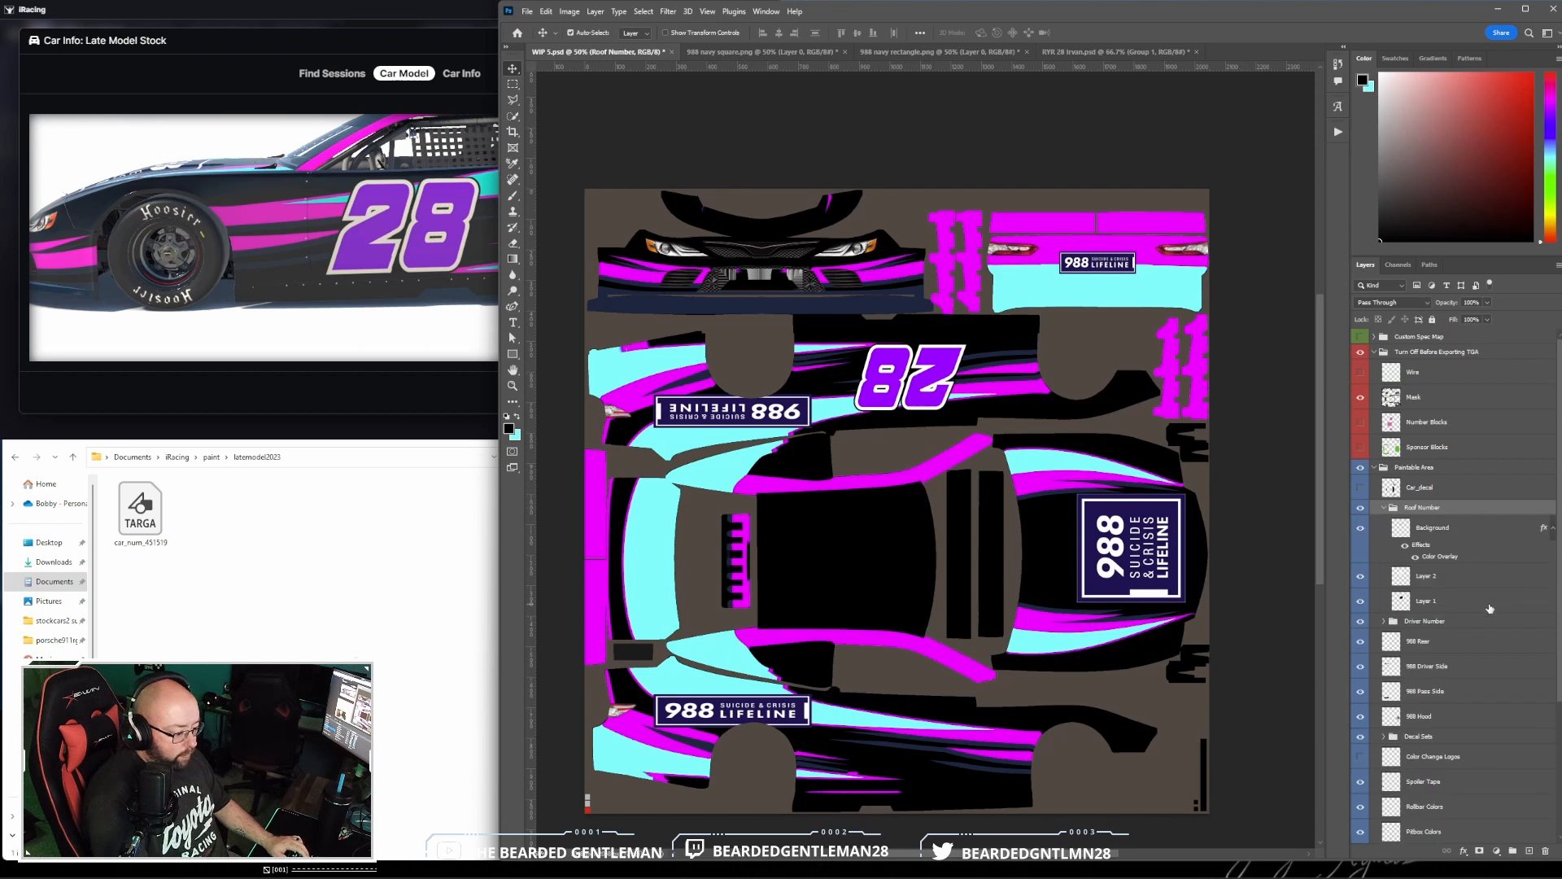
left_click(1490, 608, "shift")
left_click_drag(927, 404, 867, 579)
- Enlarge the roof 28 to about 134%, centre it on the roof, and check it on the iRacing car model
left_click(546, 11)
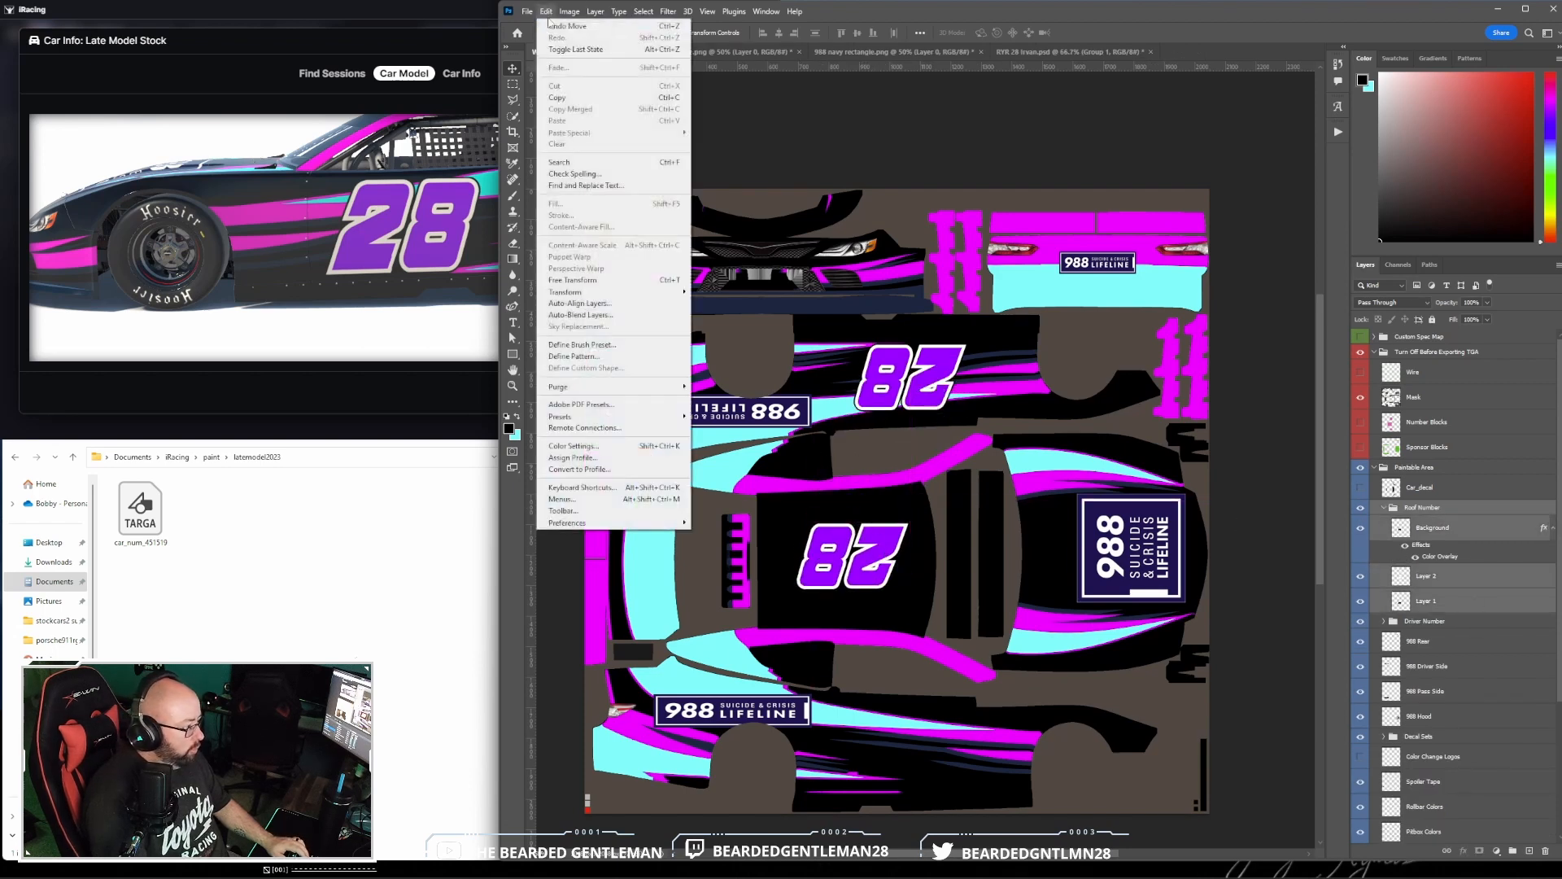
mouse_move(651, 292)
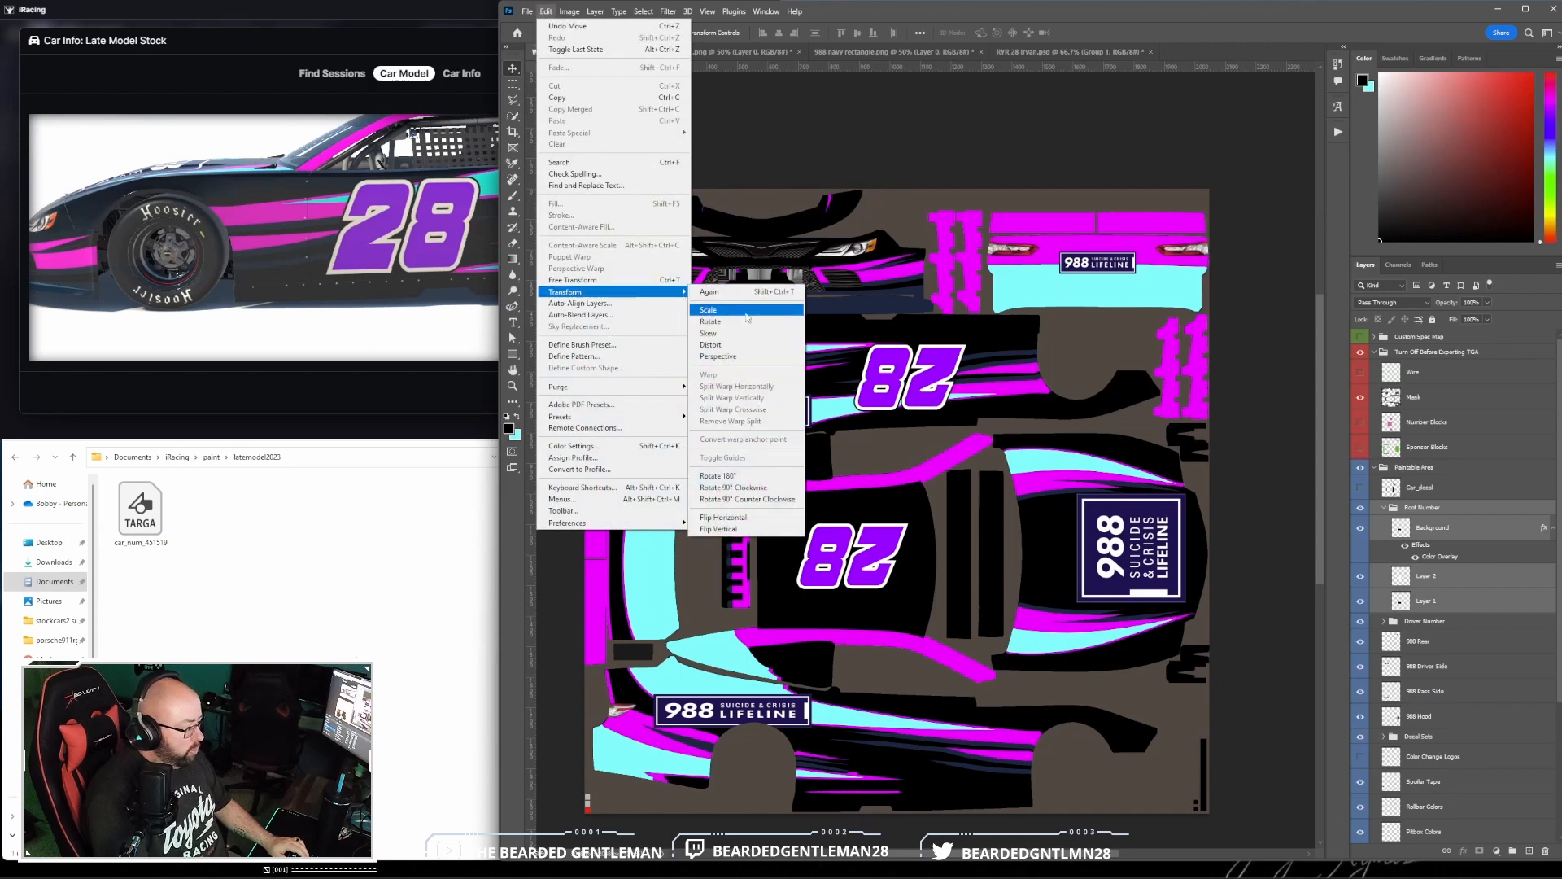
left_click(710, 321)
left_click_drag(913, 521, 933, 508)
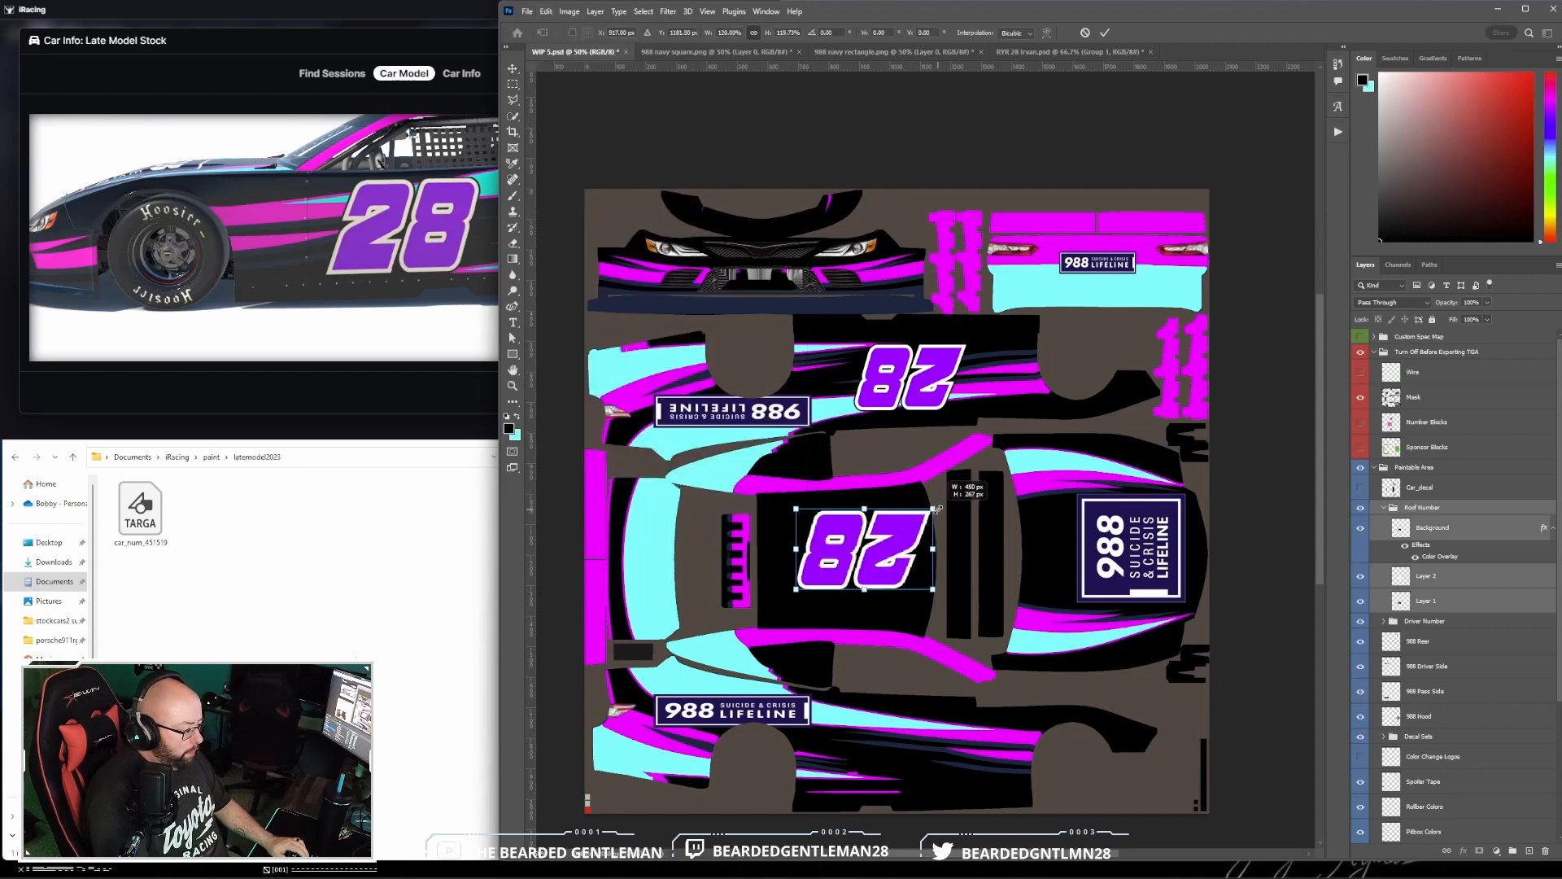
left_click_drag(793, 589, 859, 591)
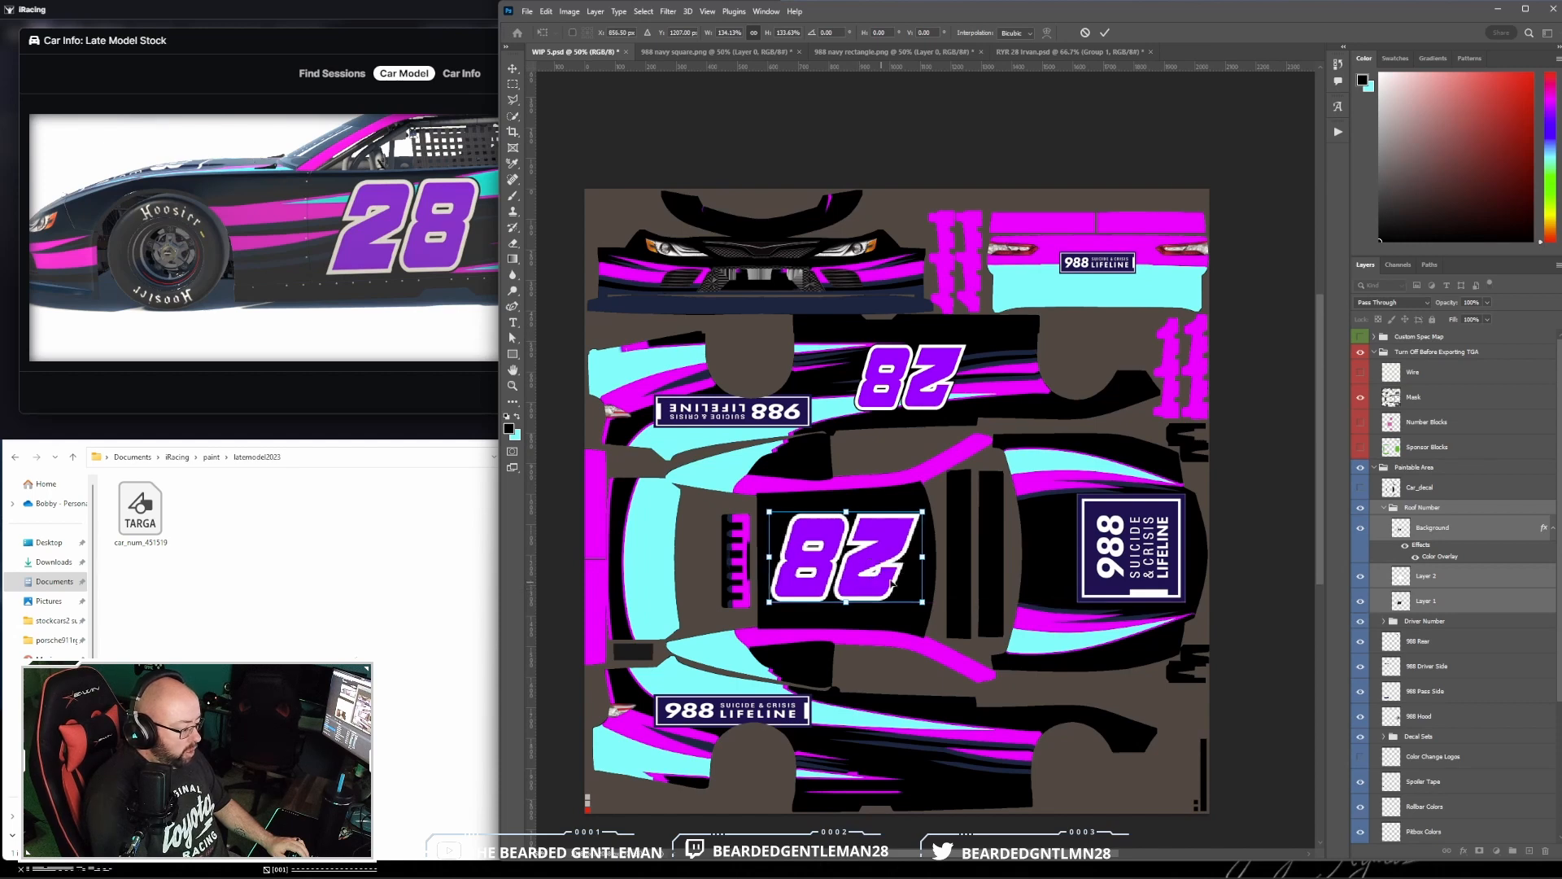
left_click(1105, 33)
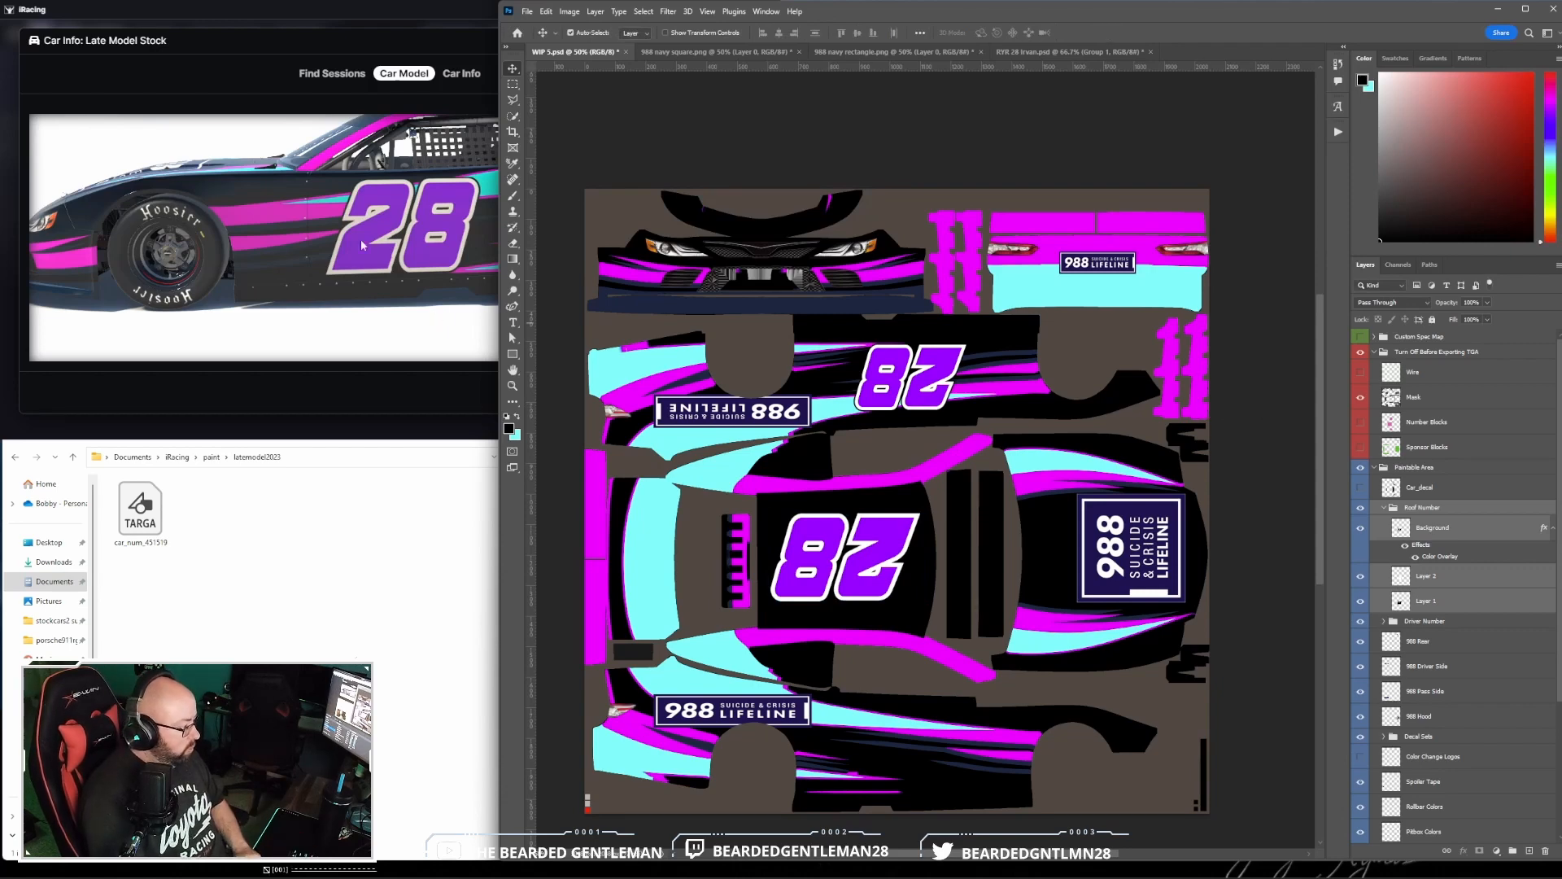
left_click_drag(359, 238, 429, 245)
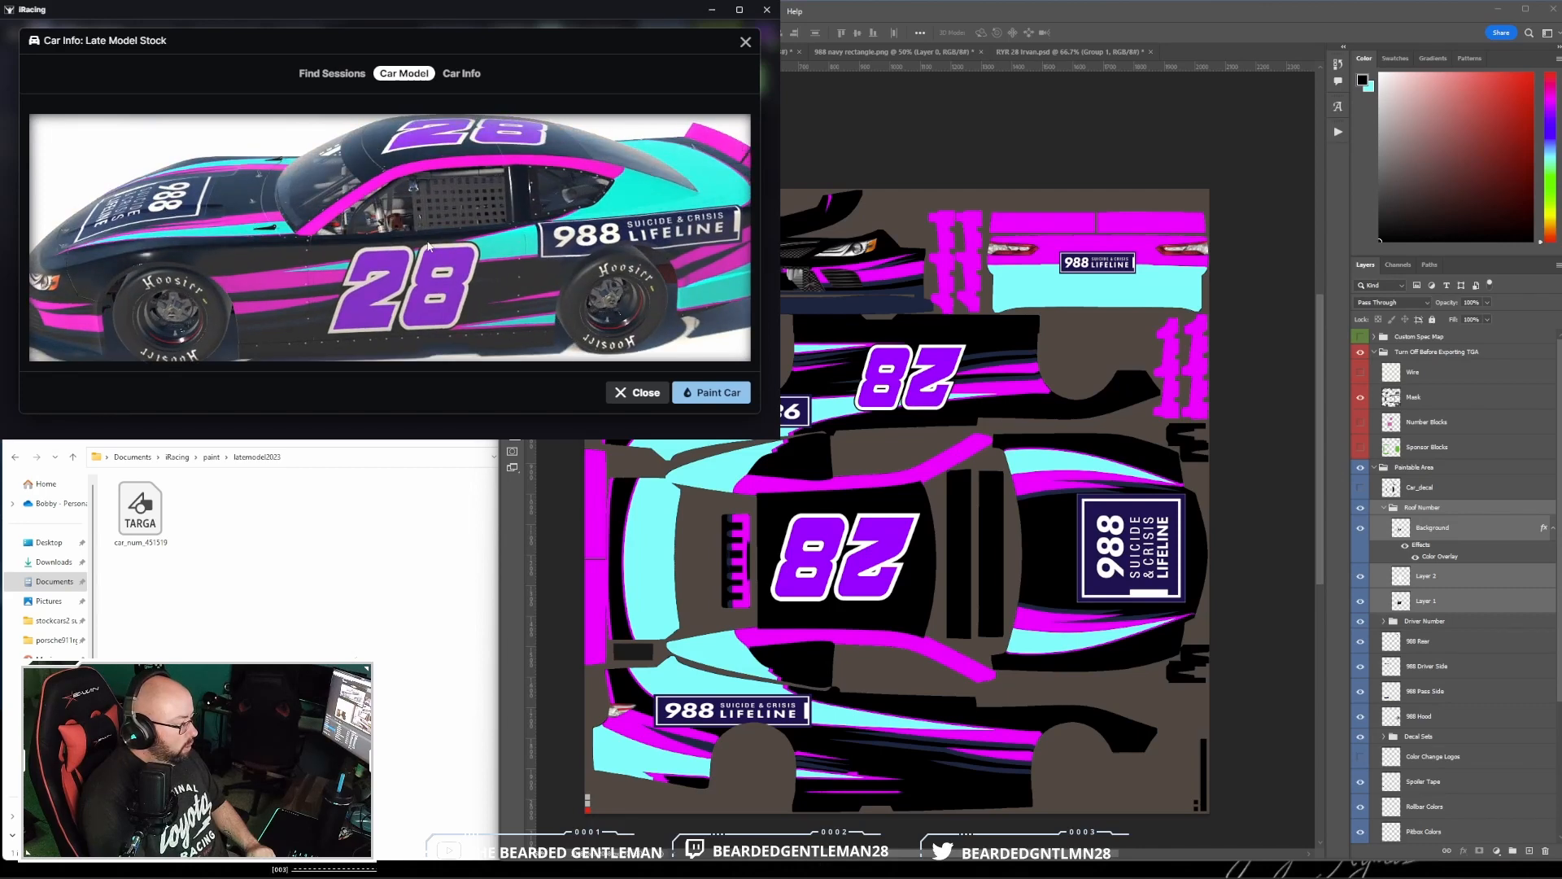
left_click(1095, 91)
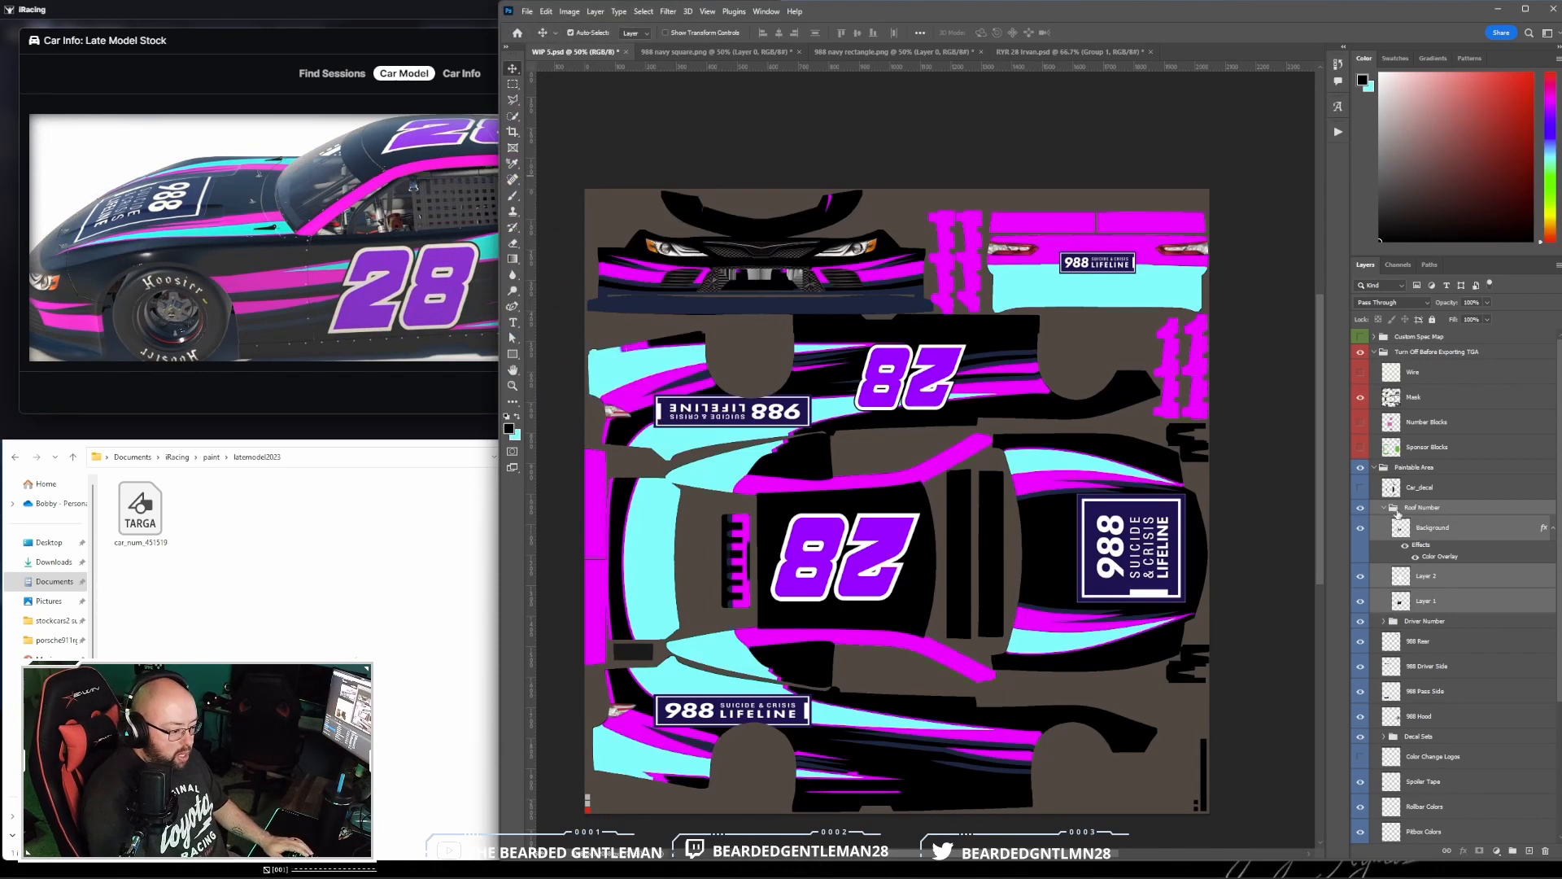
- Duplicate the Driver Number group as a new group named Pass Number
left_click(1383, 509)
left_click(1440, 525)
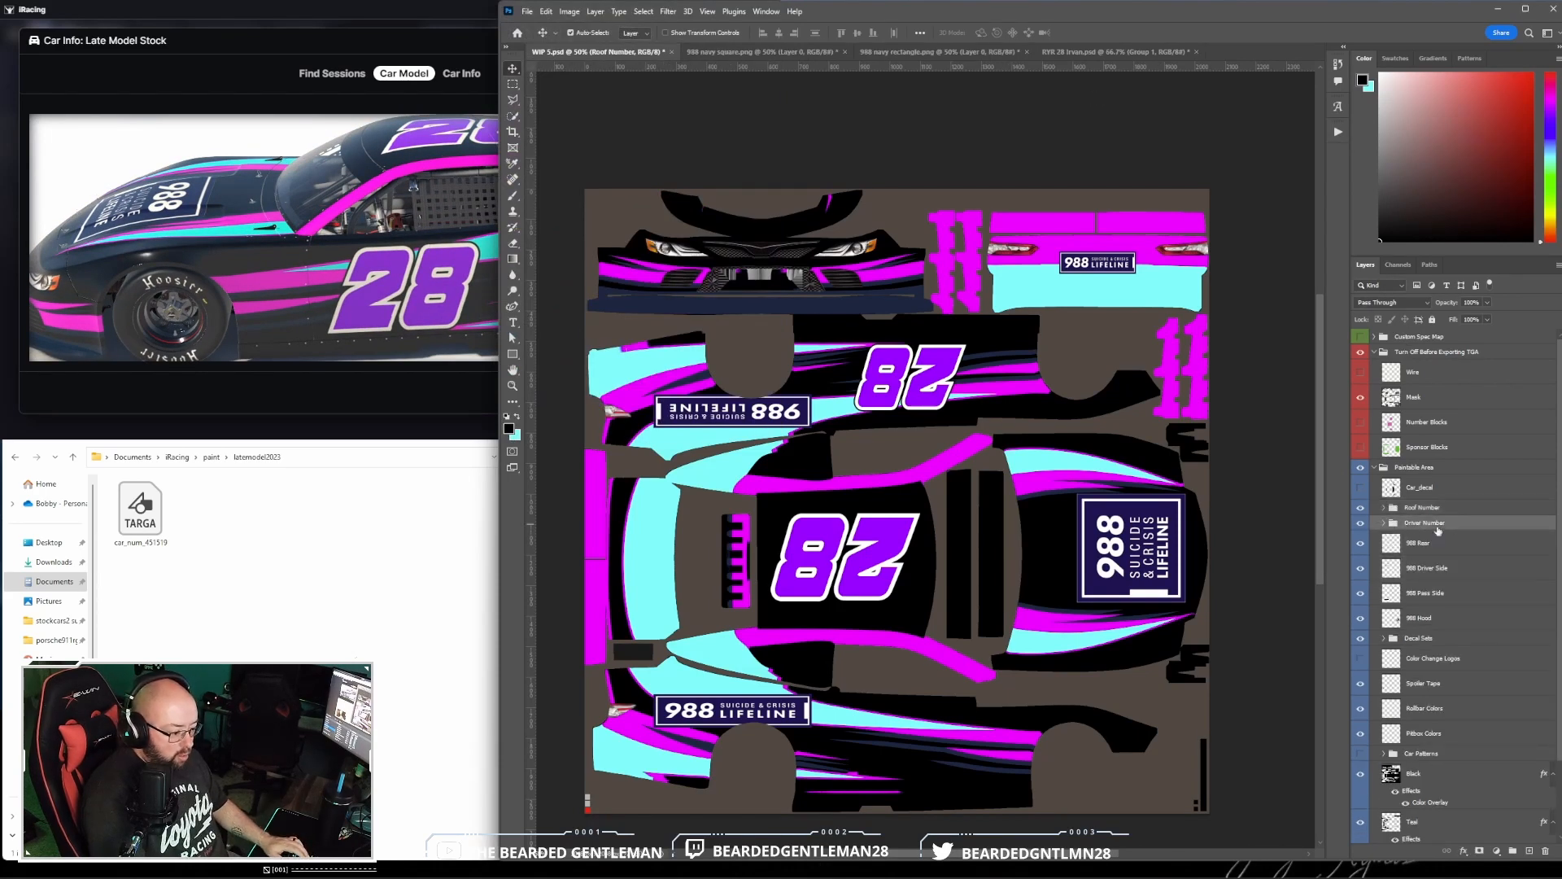
left_click(1383, 524)
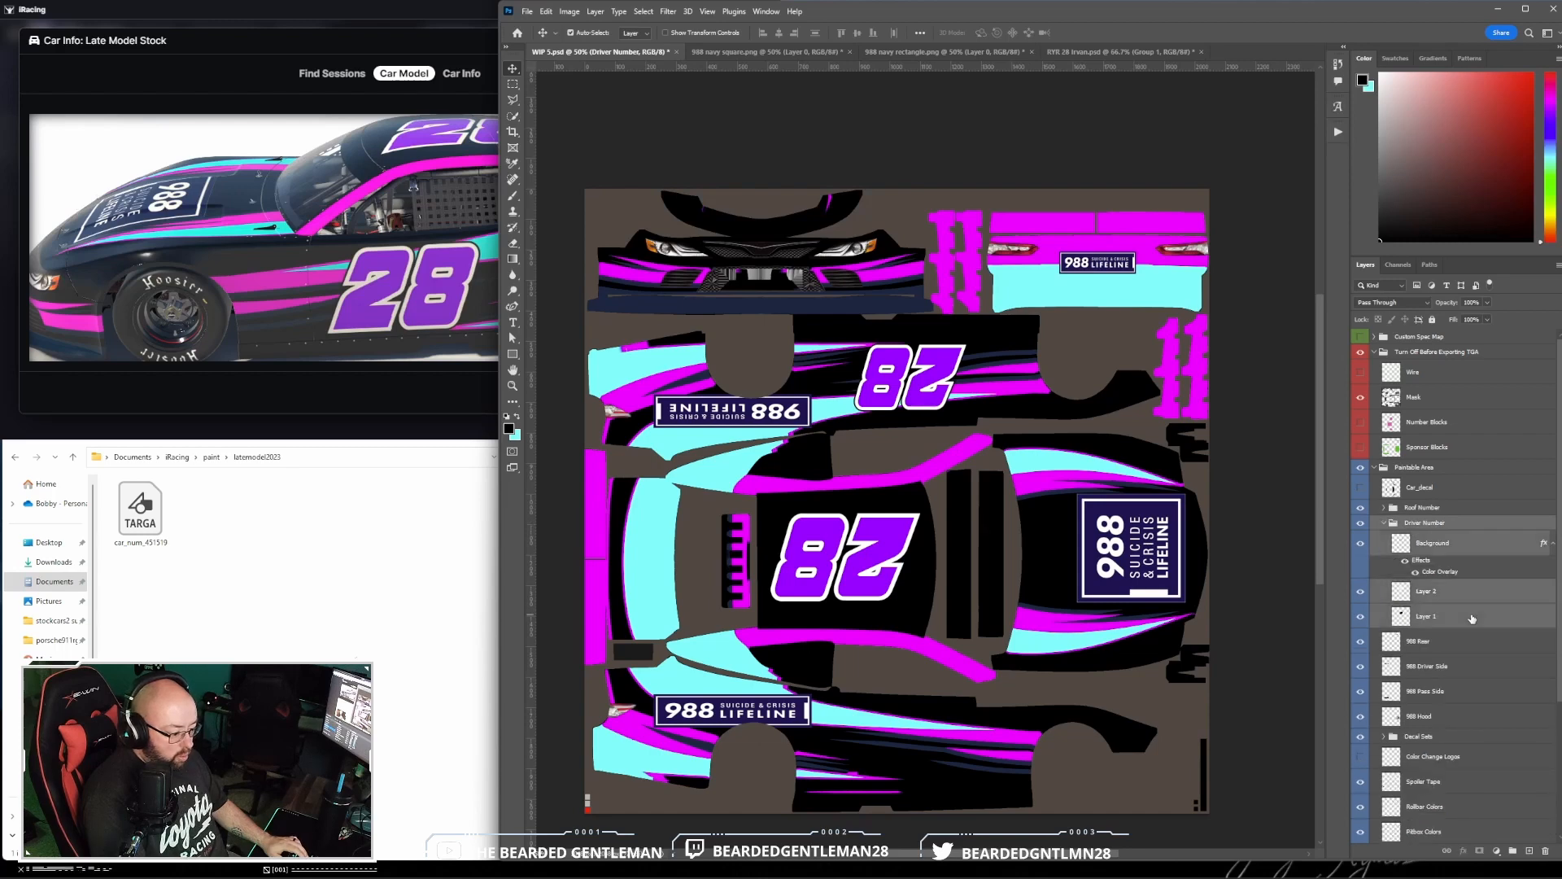
right_click(1457, 523)
left_click(1476, 73)
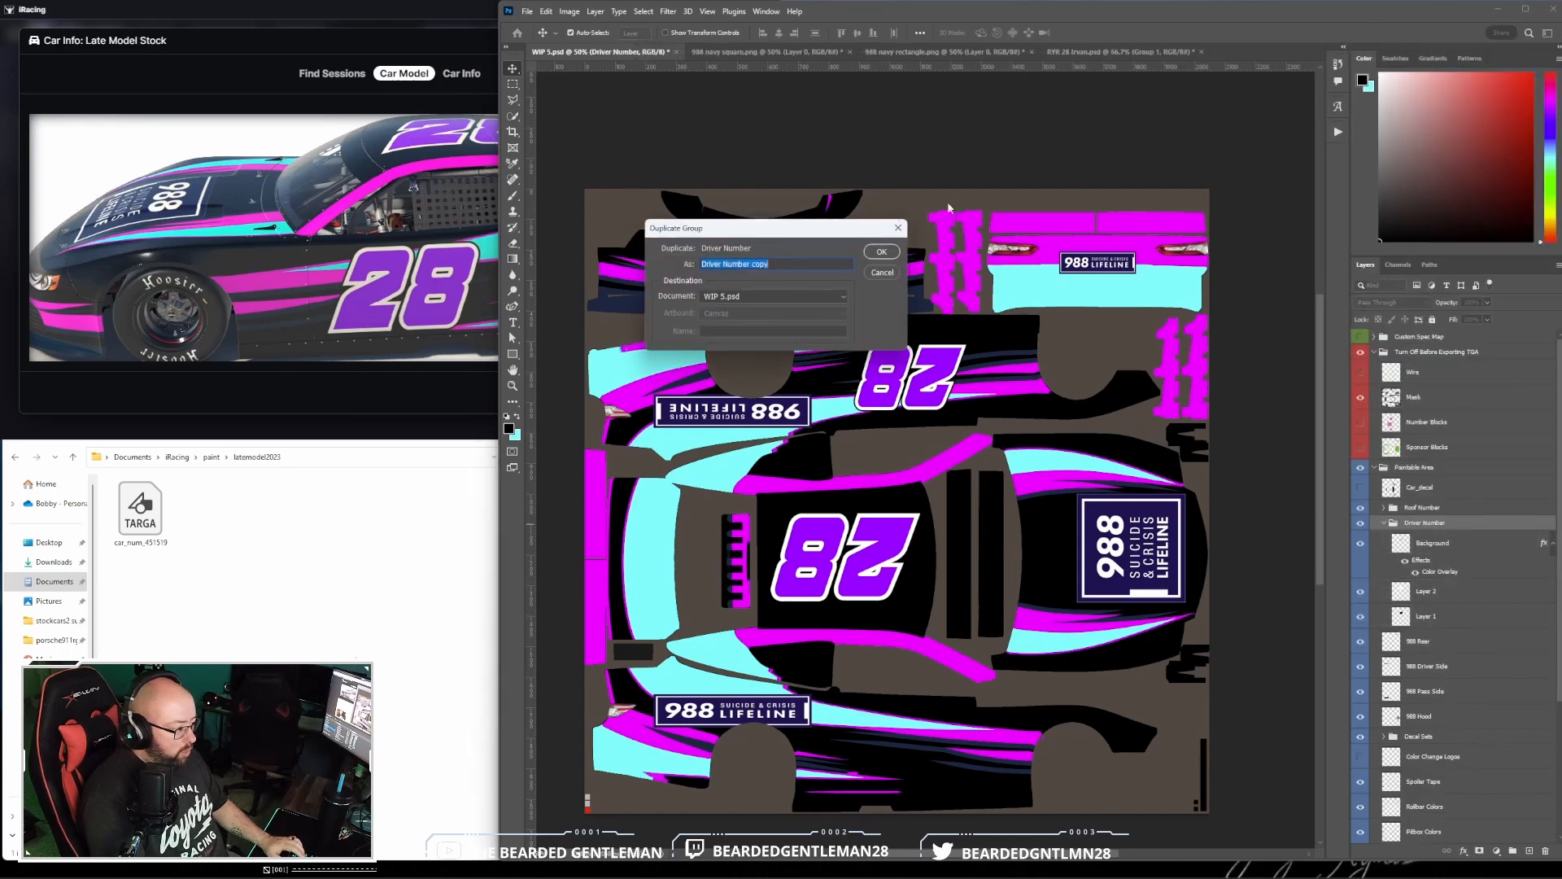
type("Pass Number")
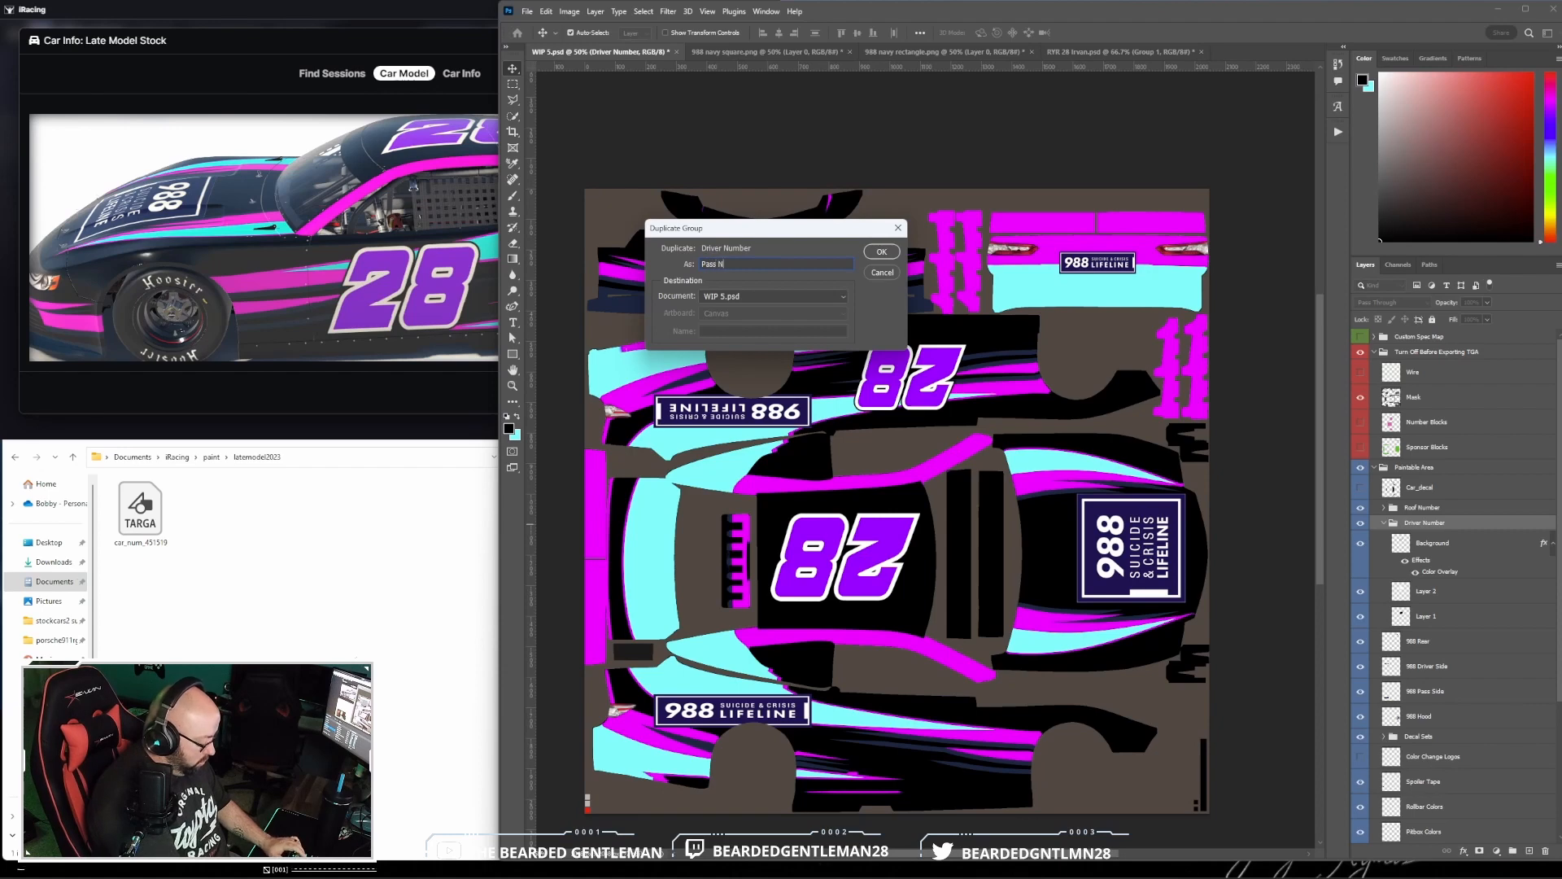
left_click(865, 251)
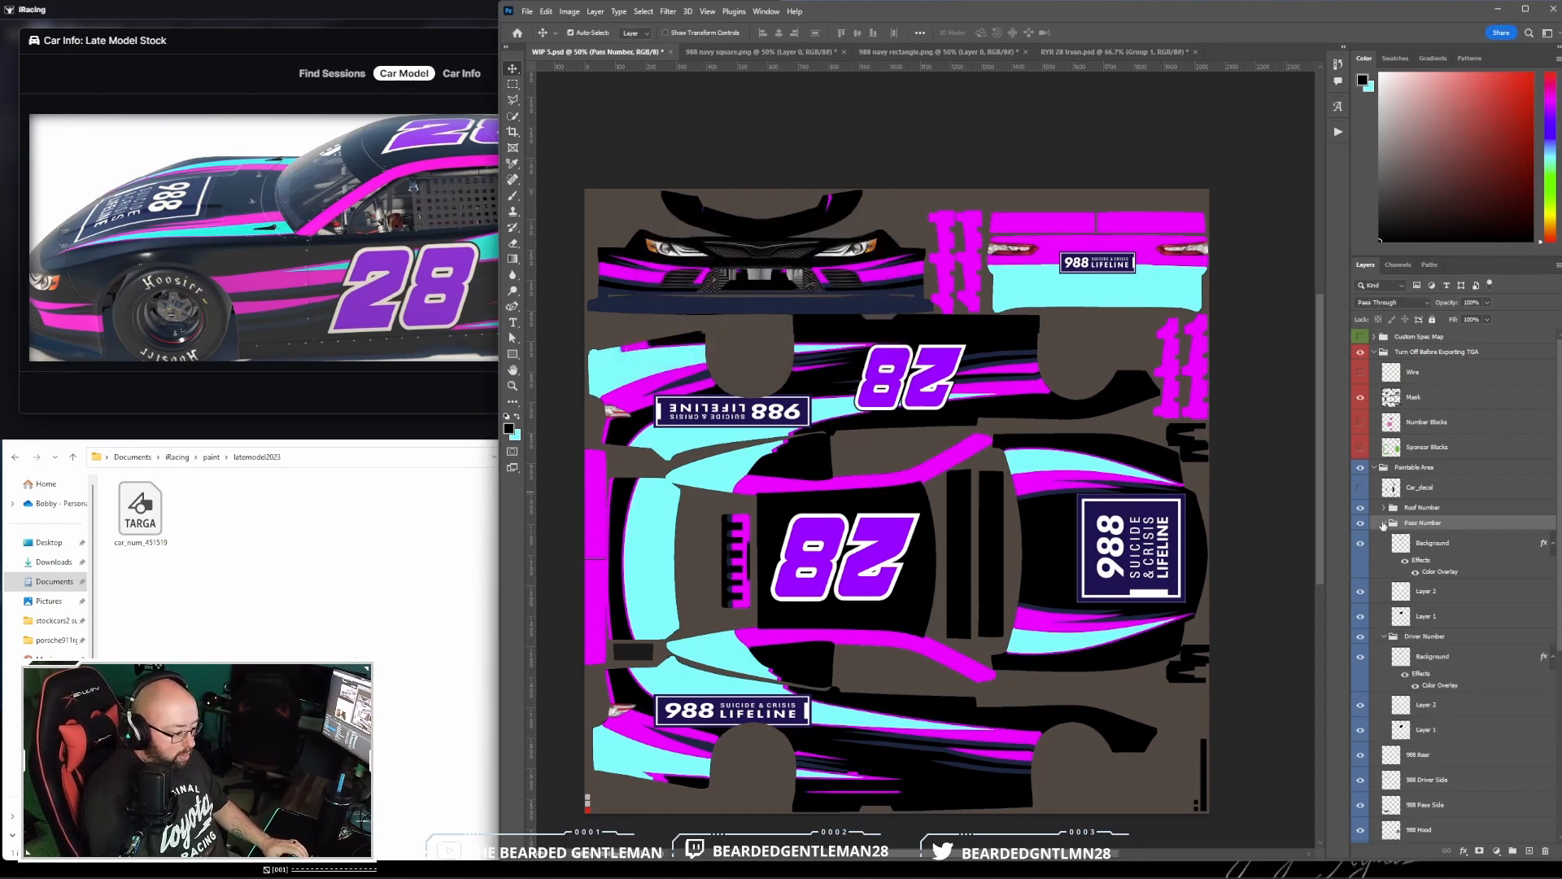
- Rotate the Pass Number layers 180° and move them onto the passenger-side door
left_click(1482, 618, "shift")
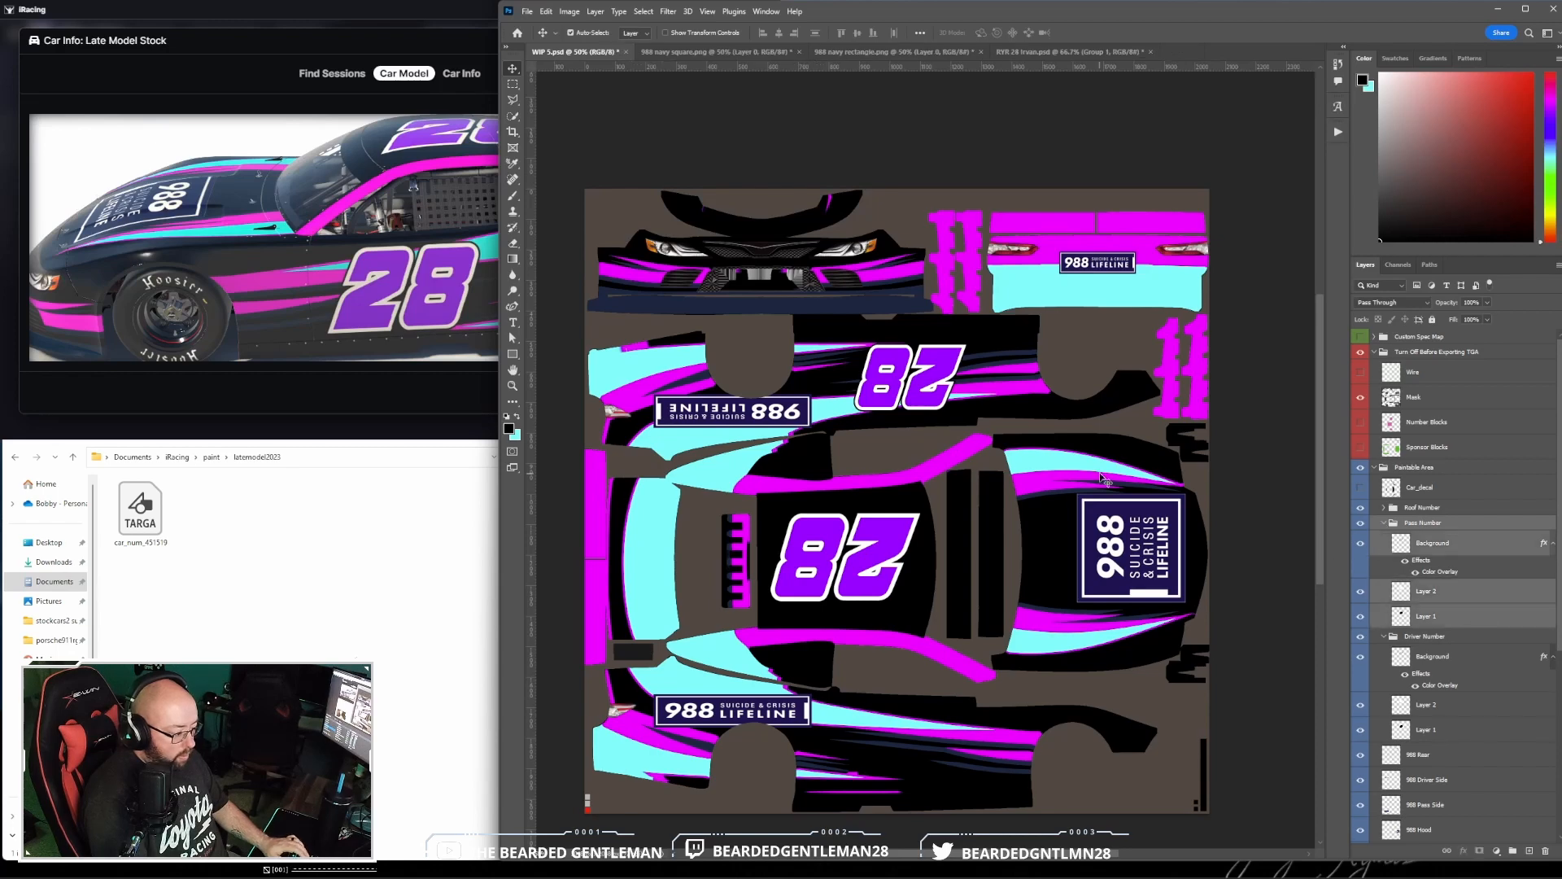
left_click(546, 11)
mouse_move(619, 291)
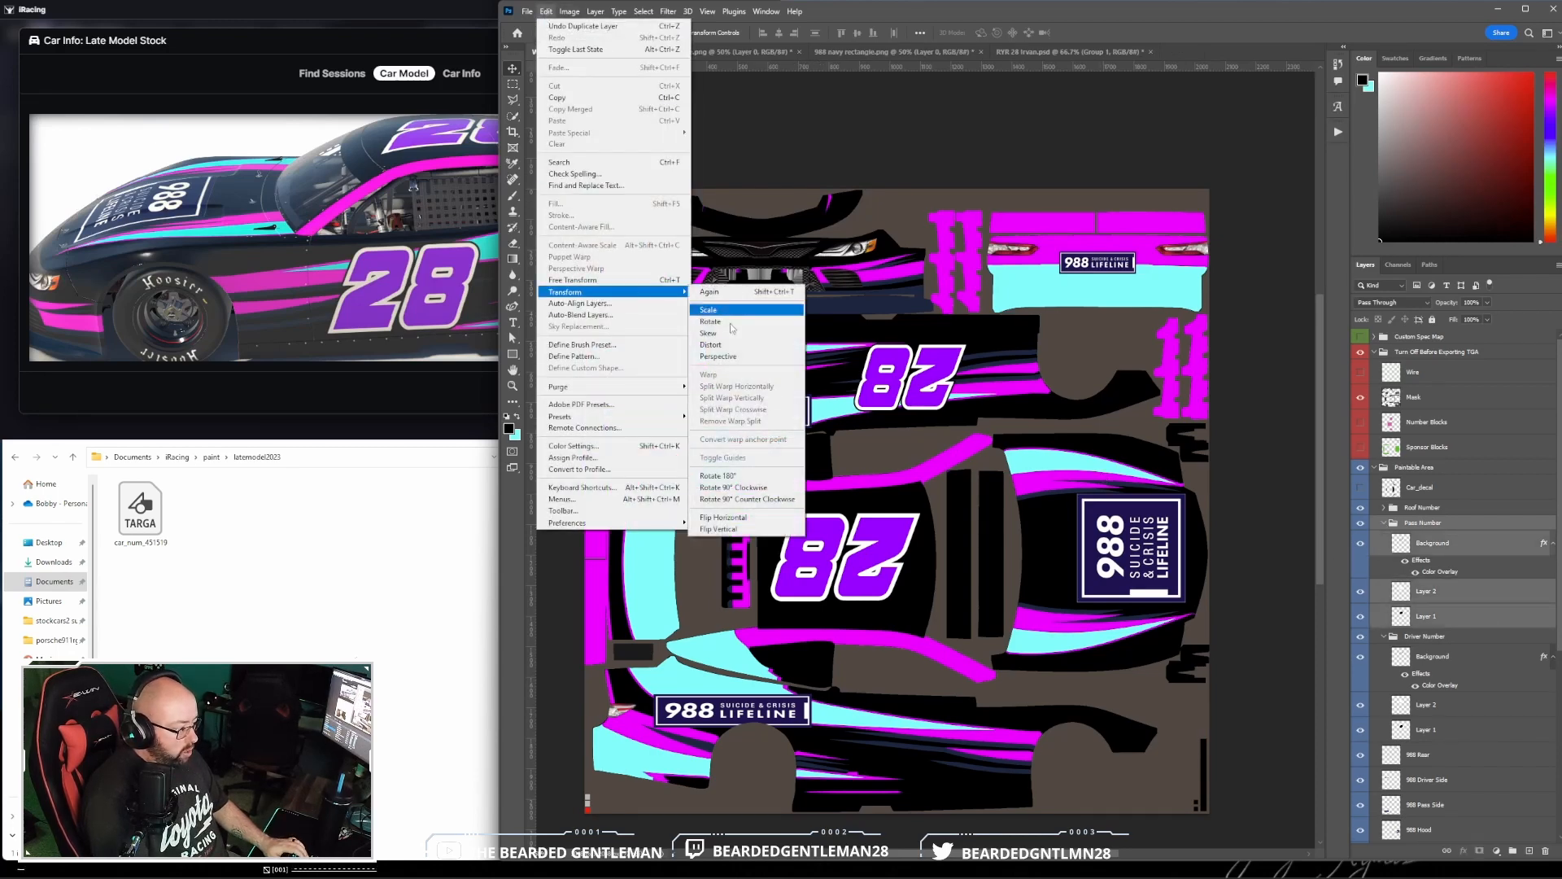
left_click(718, 476)
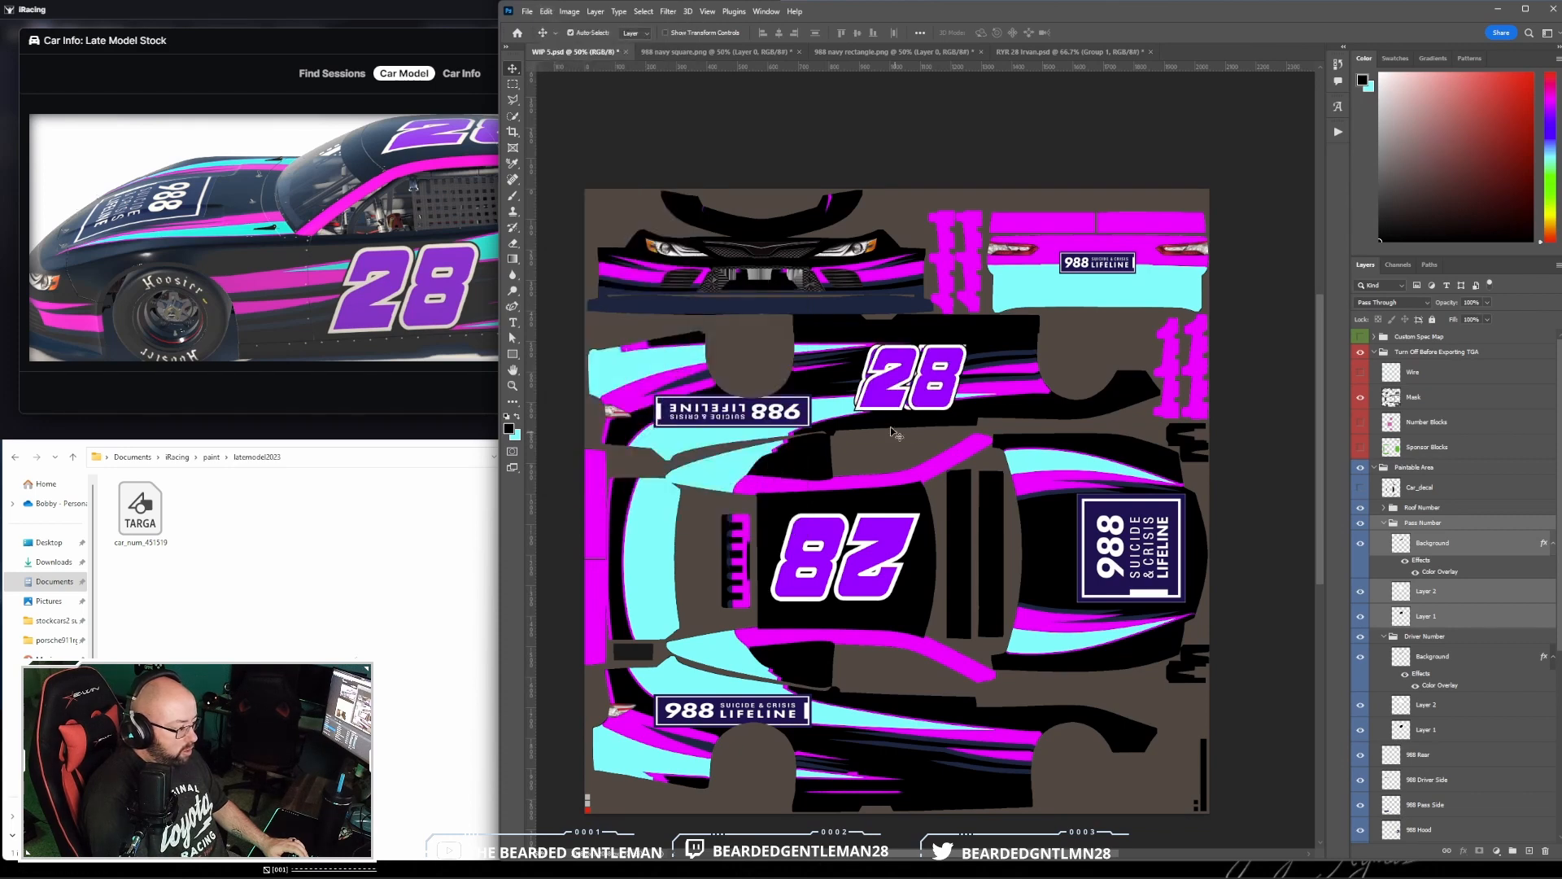
left_click_drag(948, 412, 932, 772)
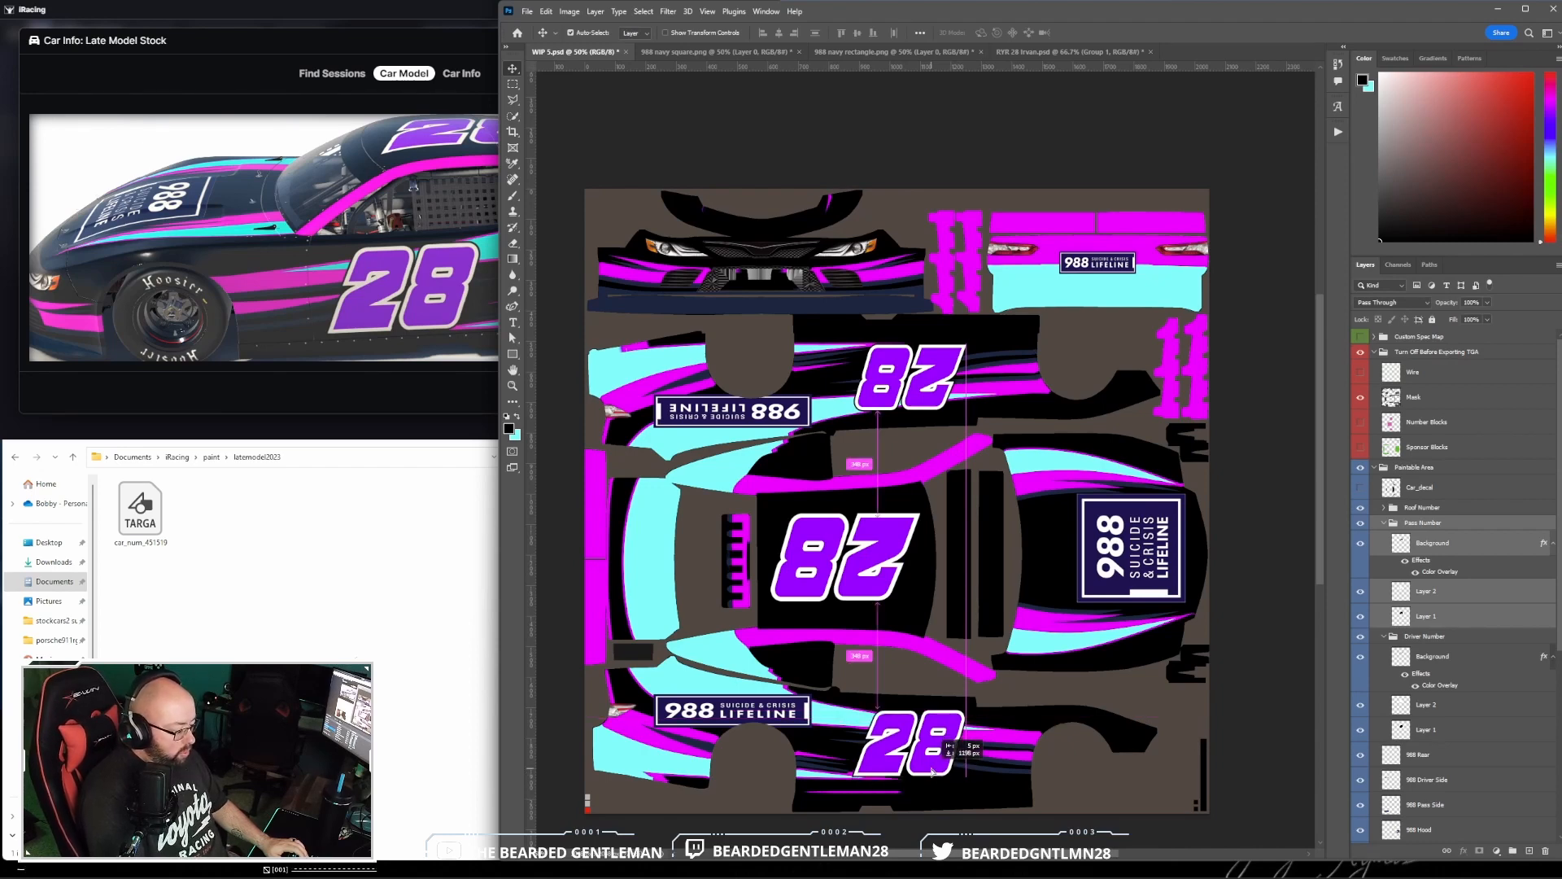
mouse_move(932, 771)
left_mouse_down()
mouse_move(960, 770)
mouse_move(946, 769)
left_mouse_up()
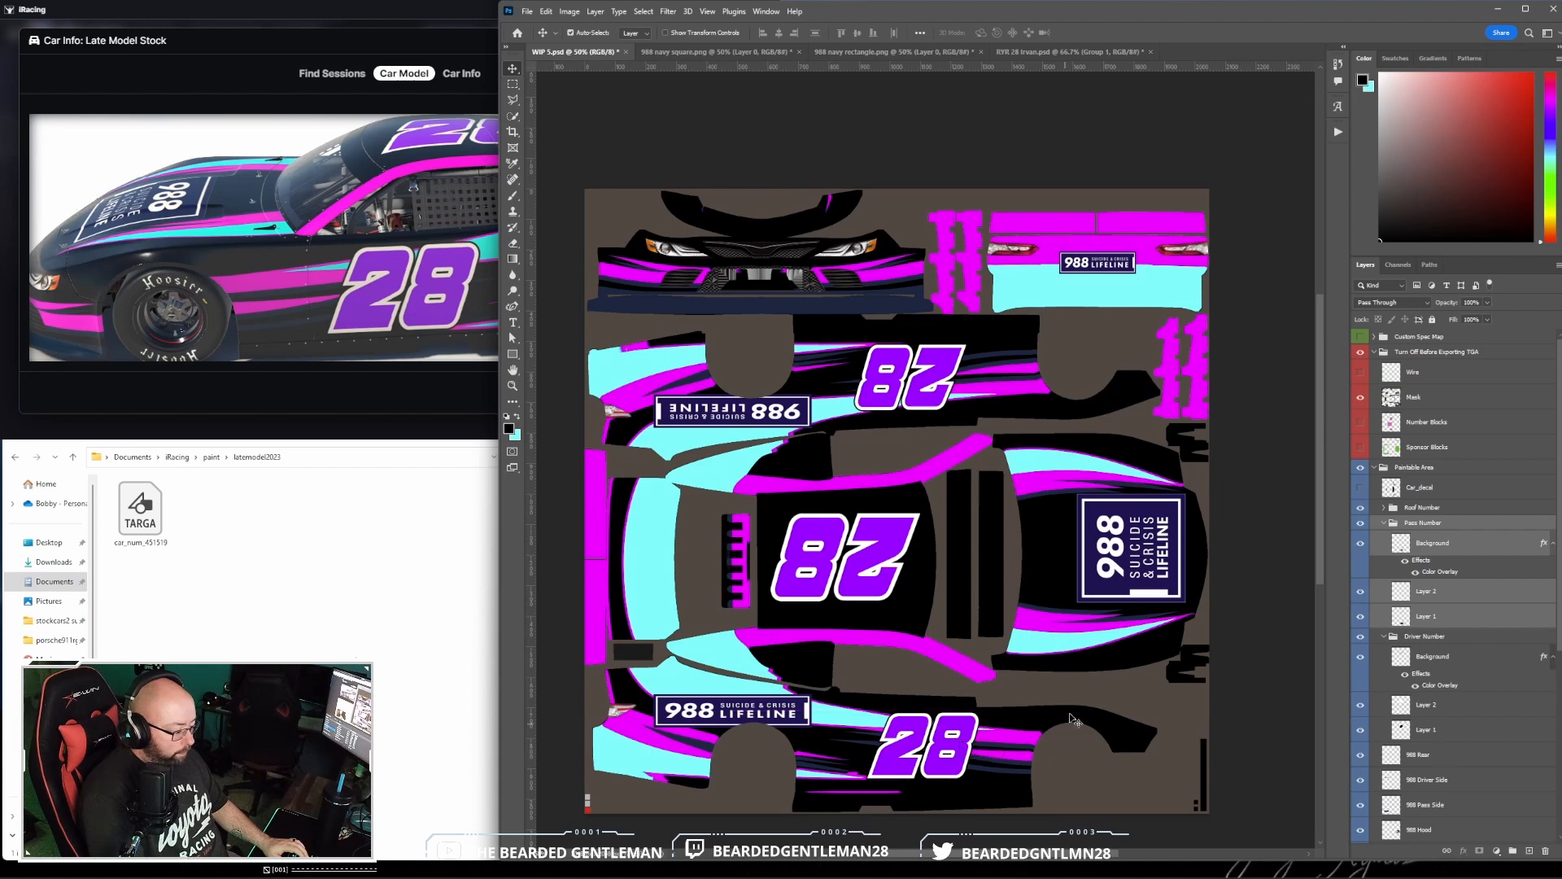
- Skew the passenger-side 28 horizontally by about 33° so it slants the other way, and reposition it on the door
left_click(542, 12)
mouse_move(618, 293)
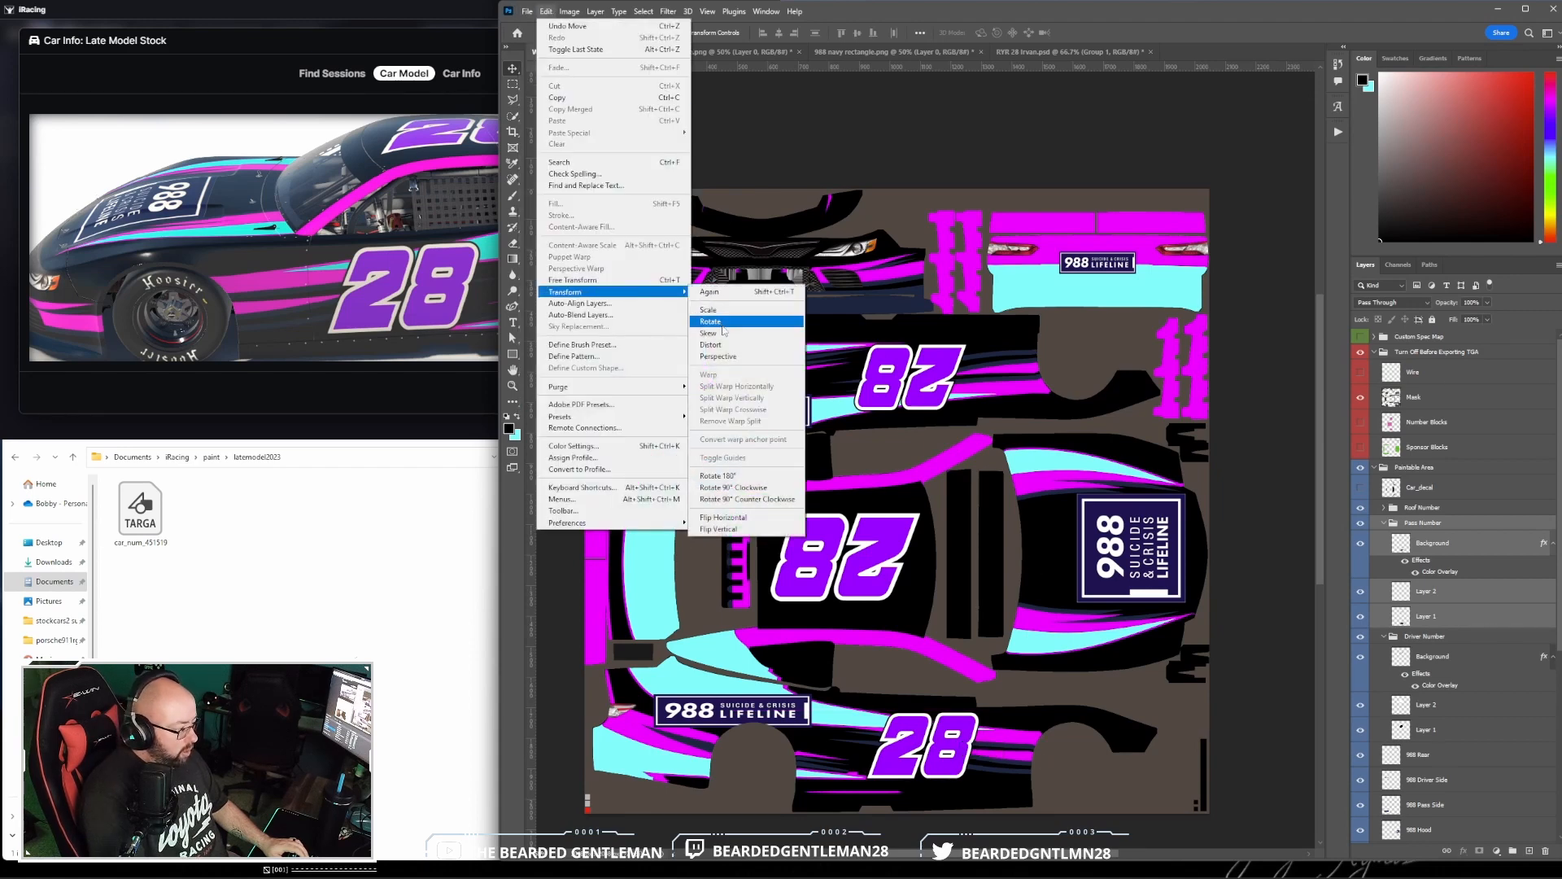
left_click(722, 324)
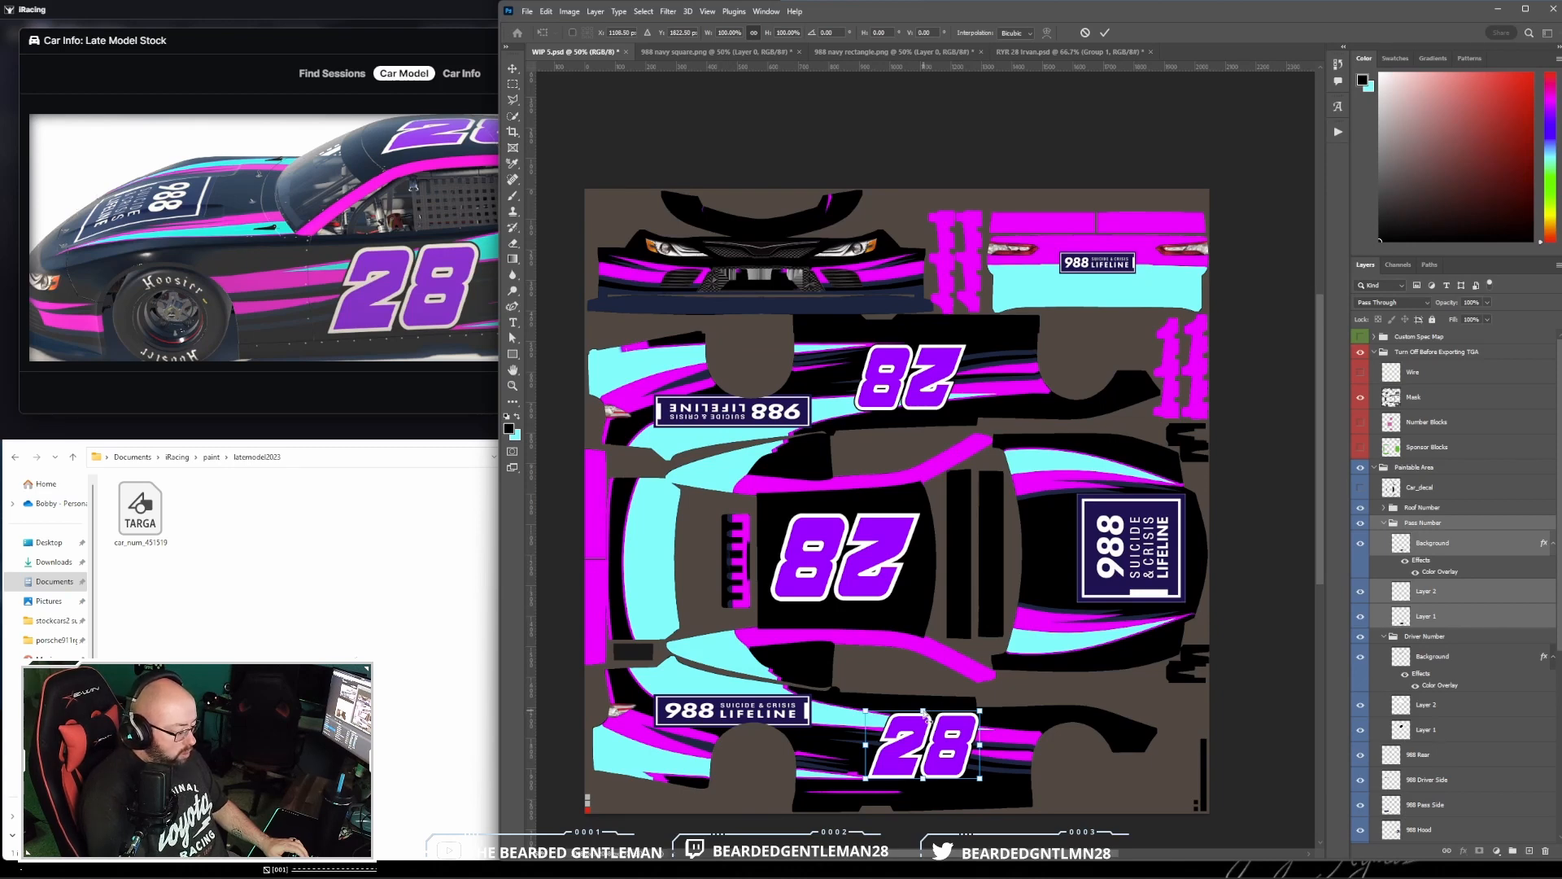
left_click_drag(925, 714, 881, 716)
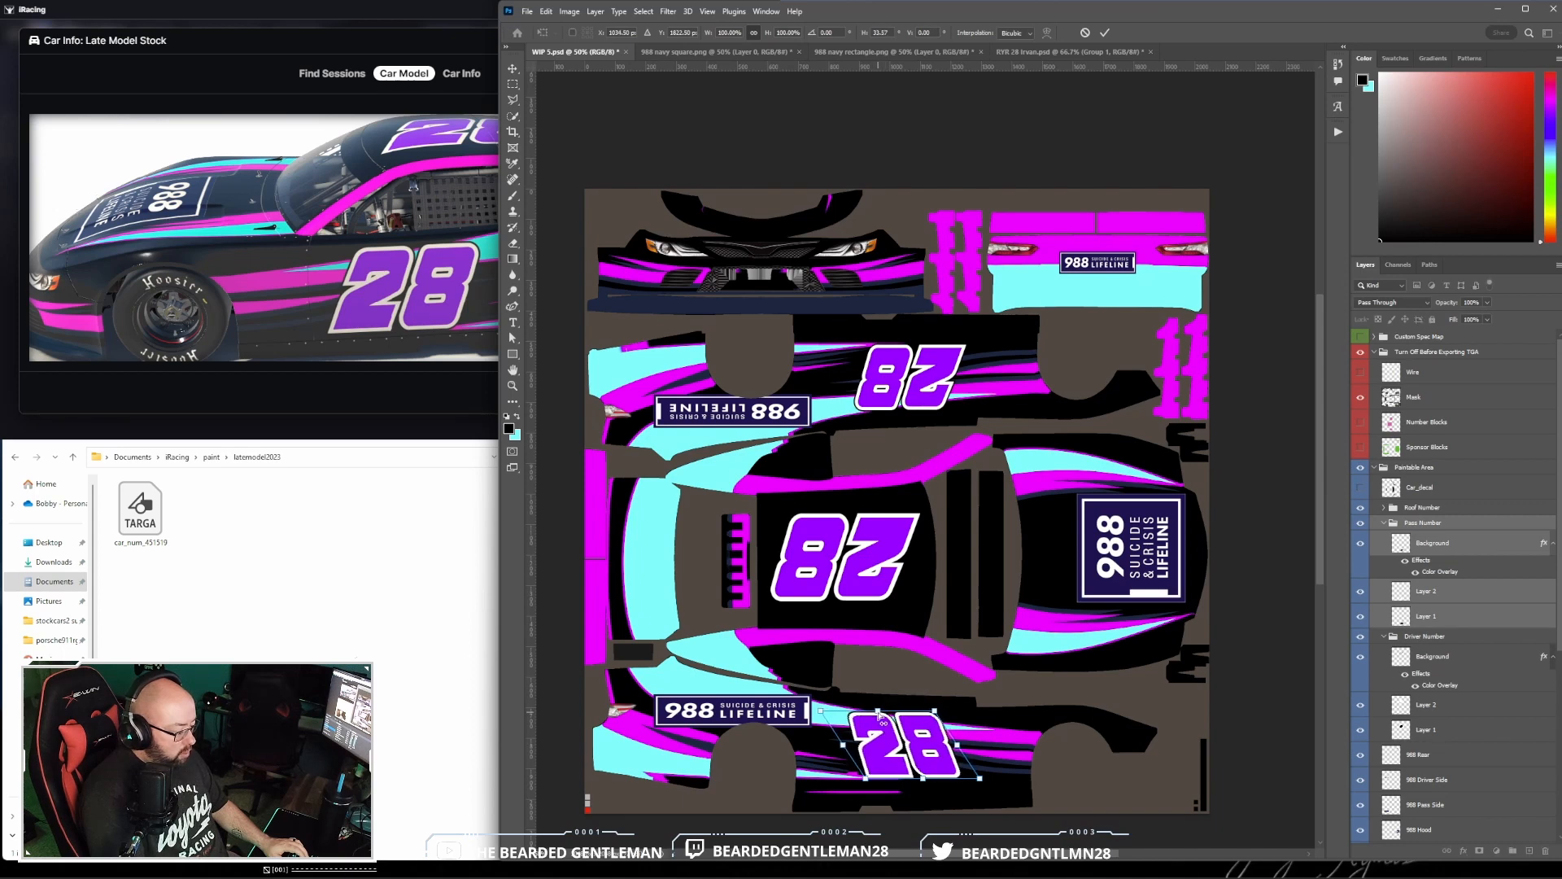
left_click(1105, 33)
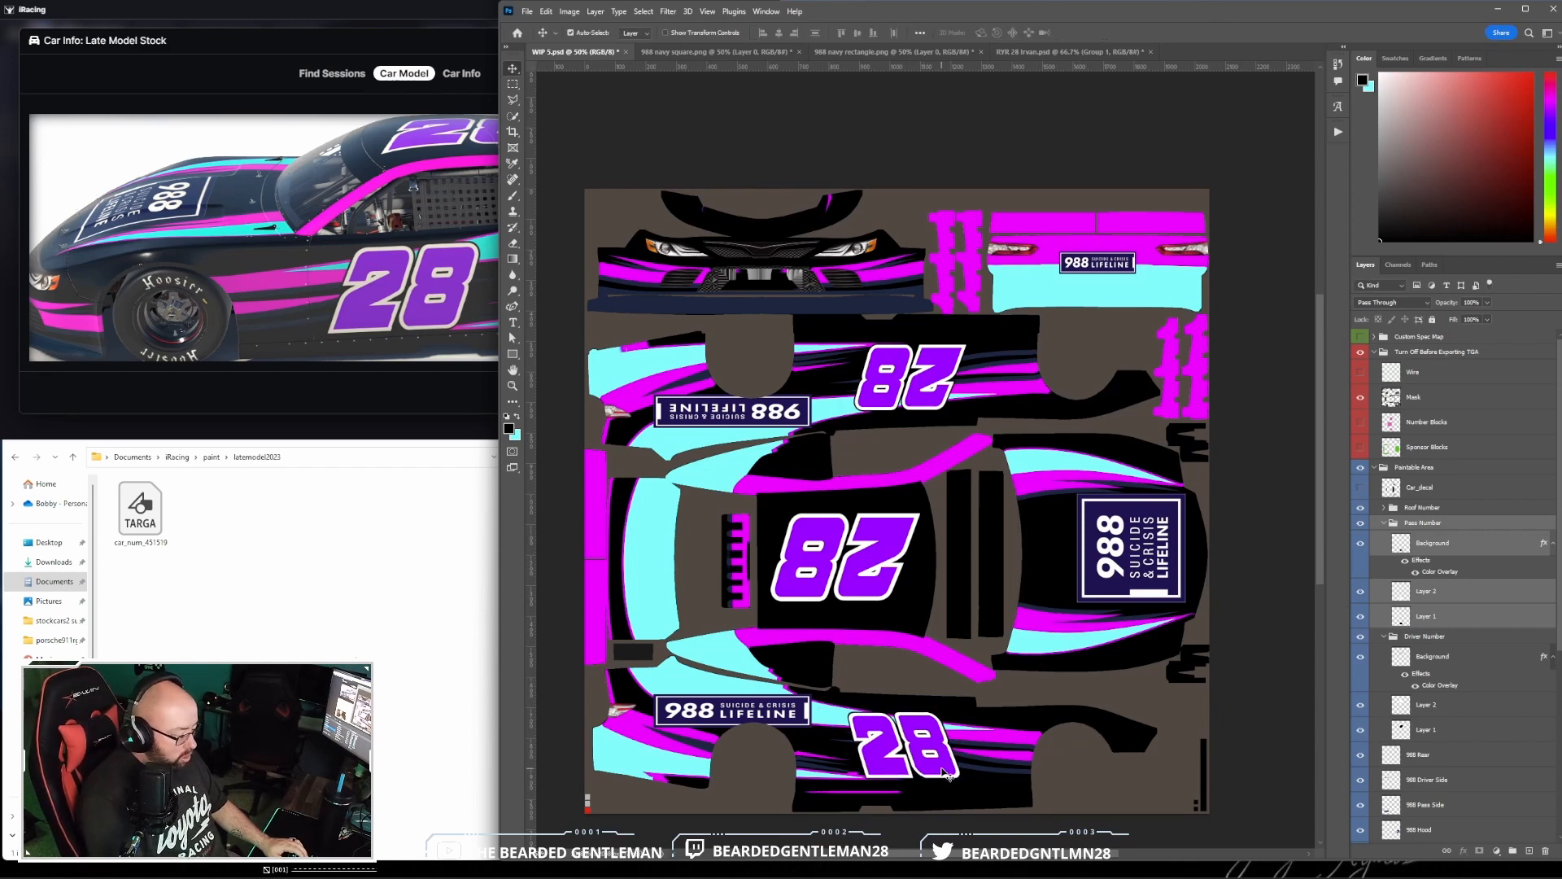
left_click_drag(948, 775, 946, 770)
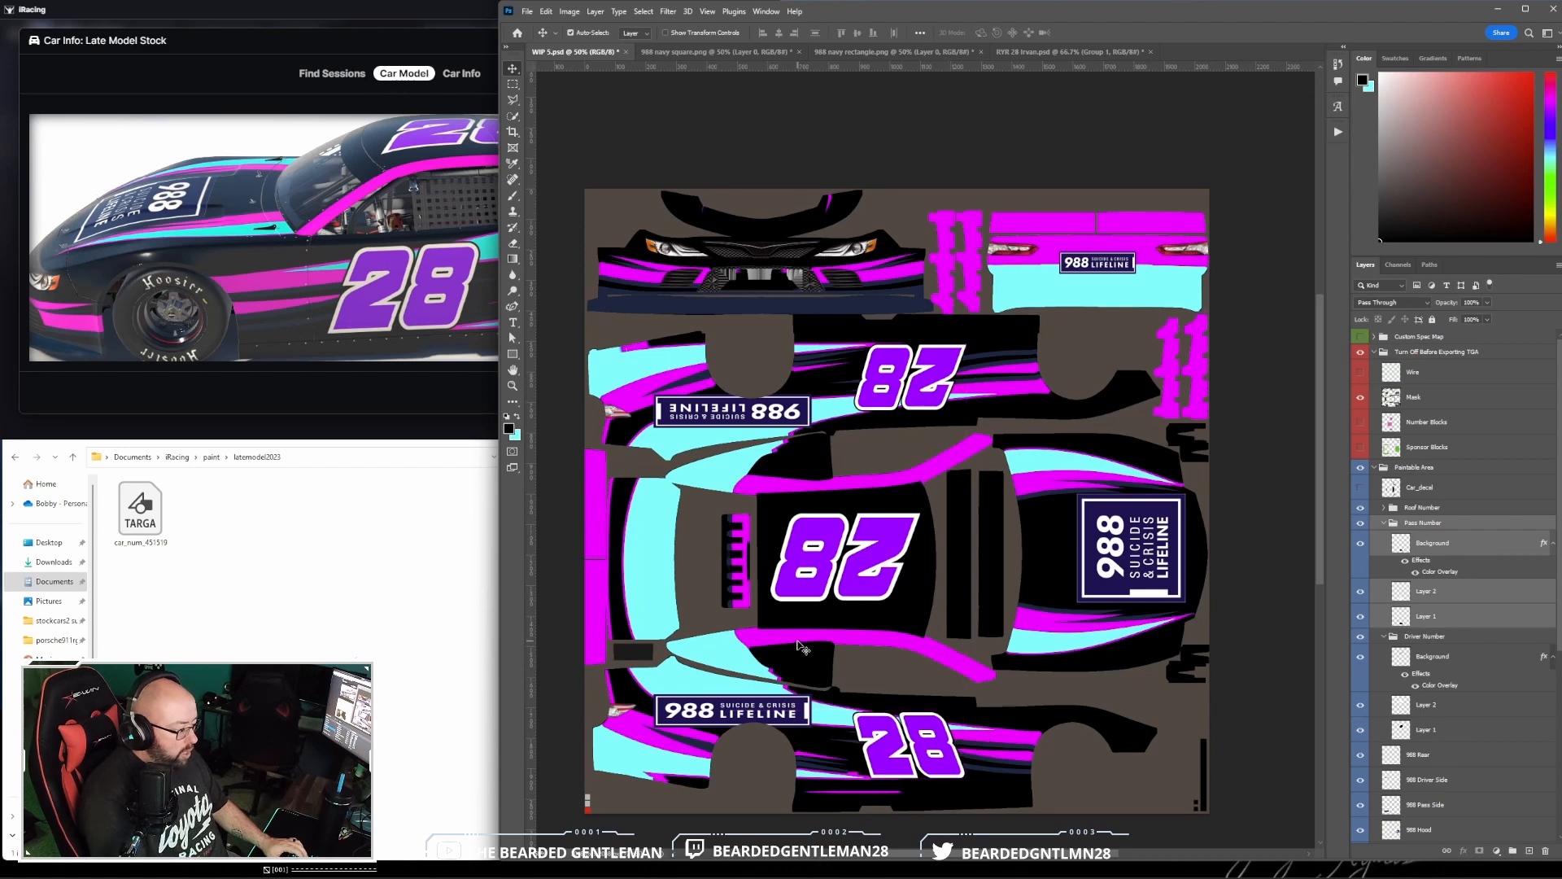
- Fine-tune the passenger-side 28 with a second, slight Skew transform
left_click(546, 11)
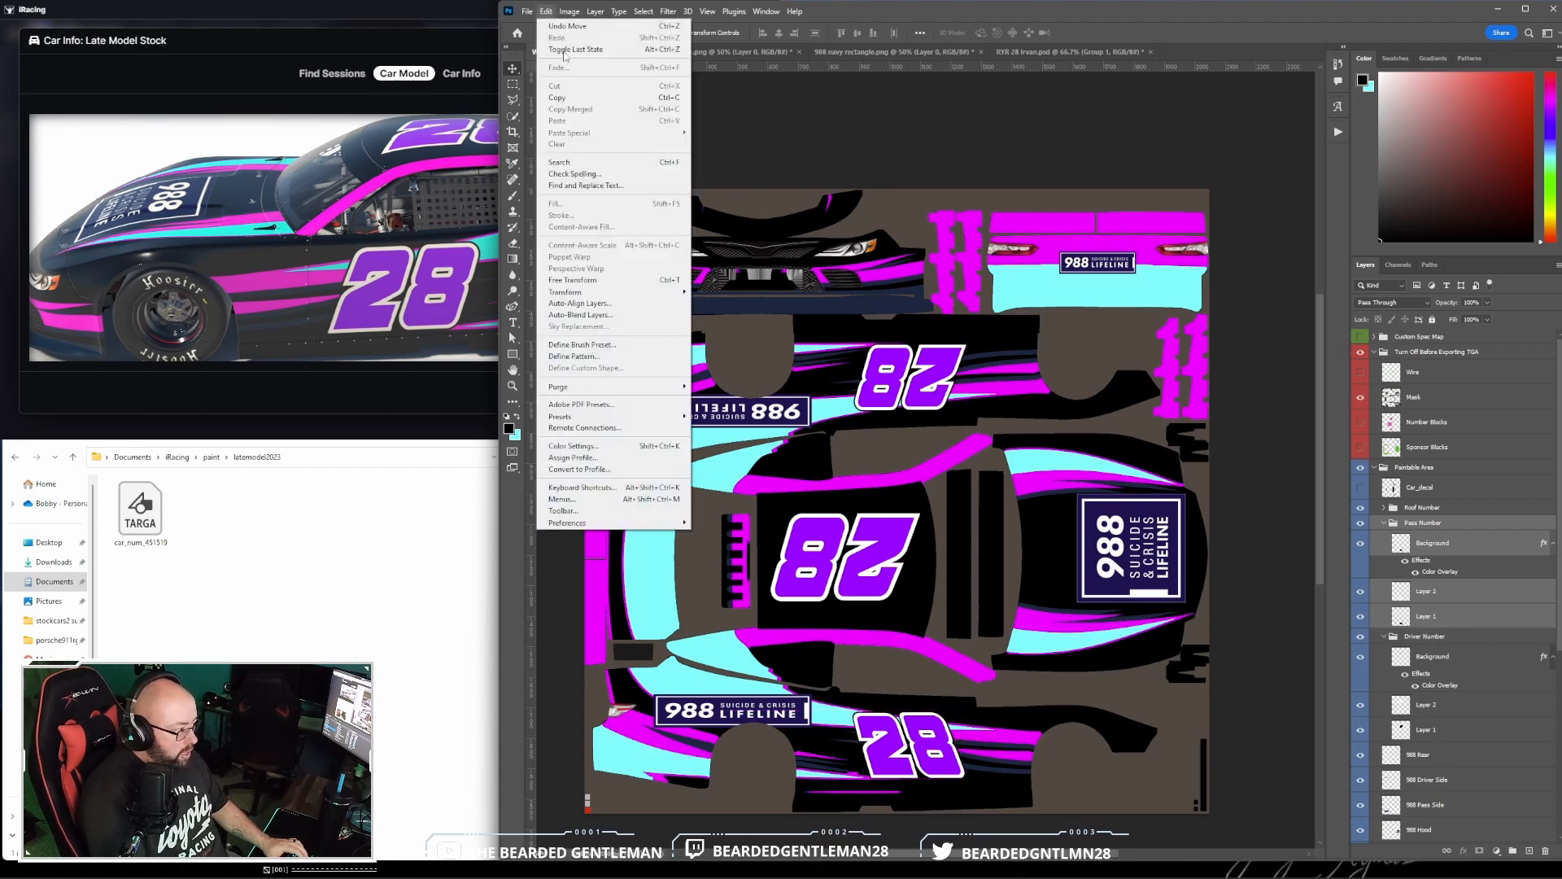
mouse_move(622, 297)
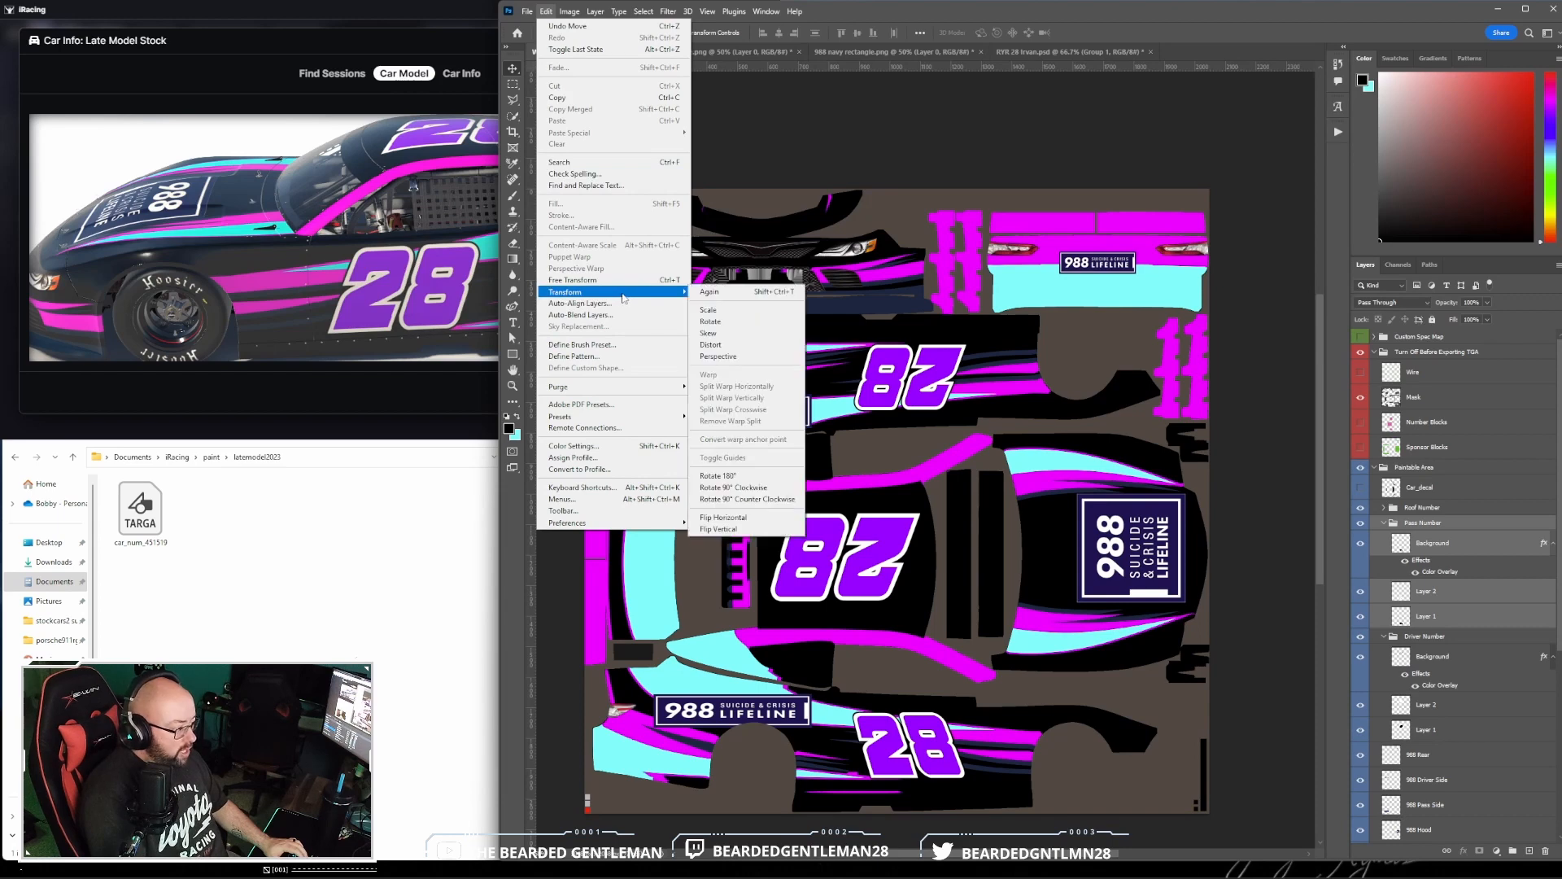
left_click(733, 333)
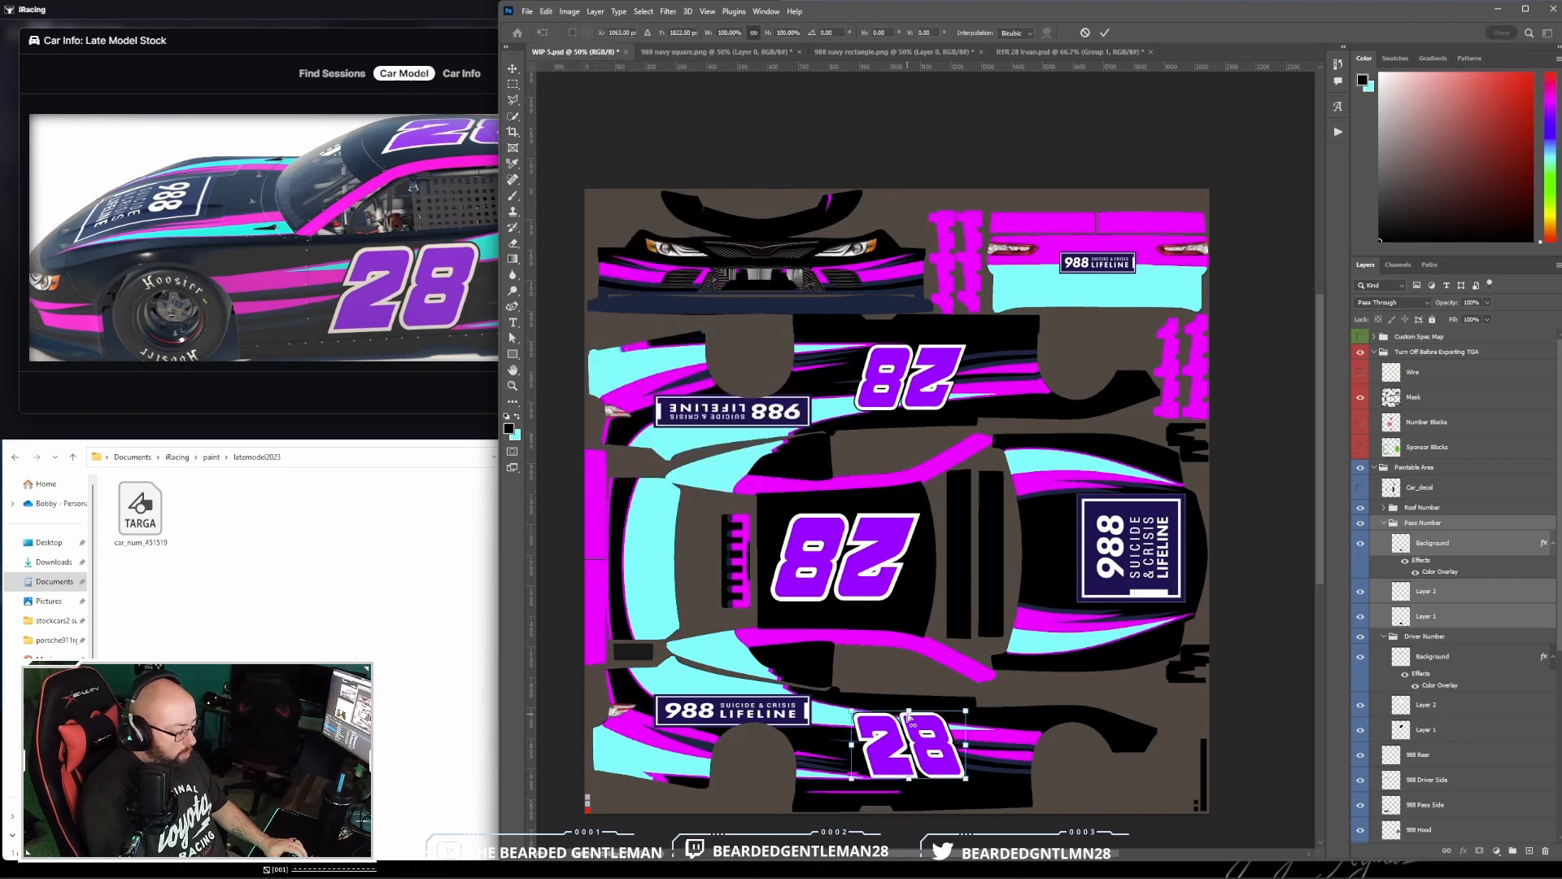
left_click_drag(915, 719, 911, 712)
left_click(1103, 32)
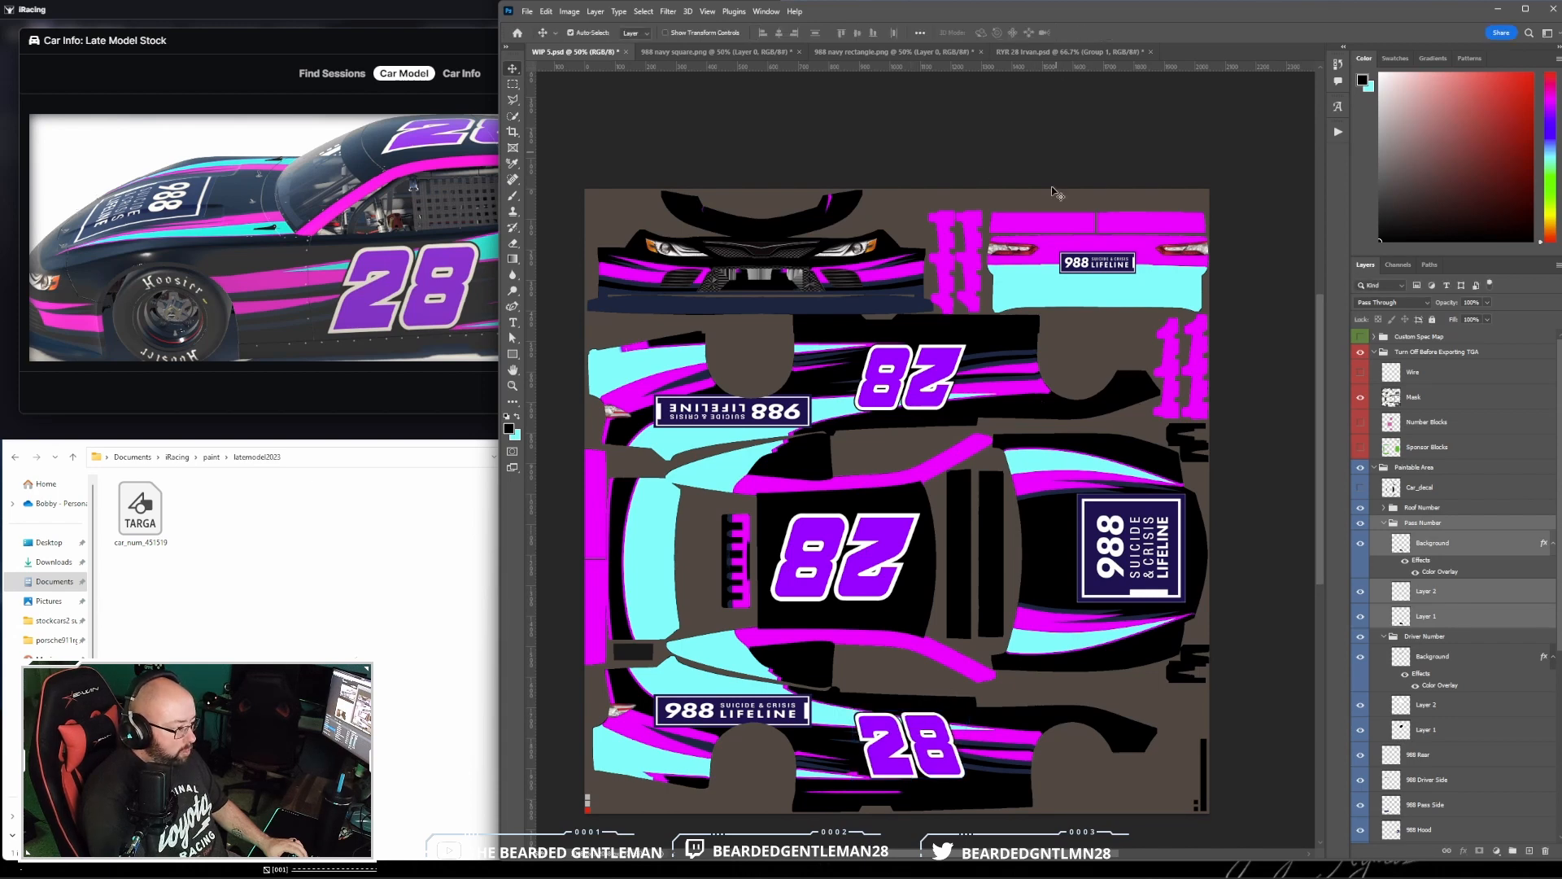
- Nudge the passenger-side 28 slightly toward the front wheel and check that side on the iRacing car model
left_click_drag(950, 769, 950, 769)
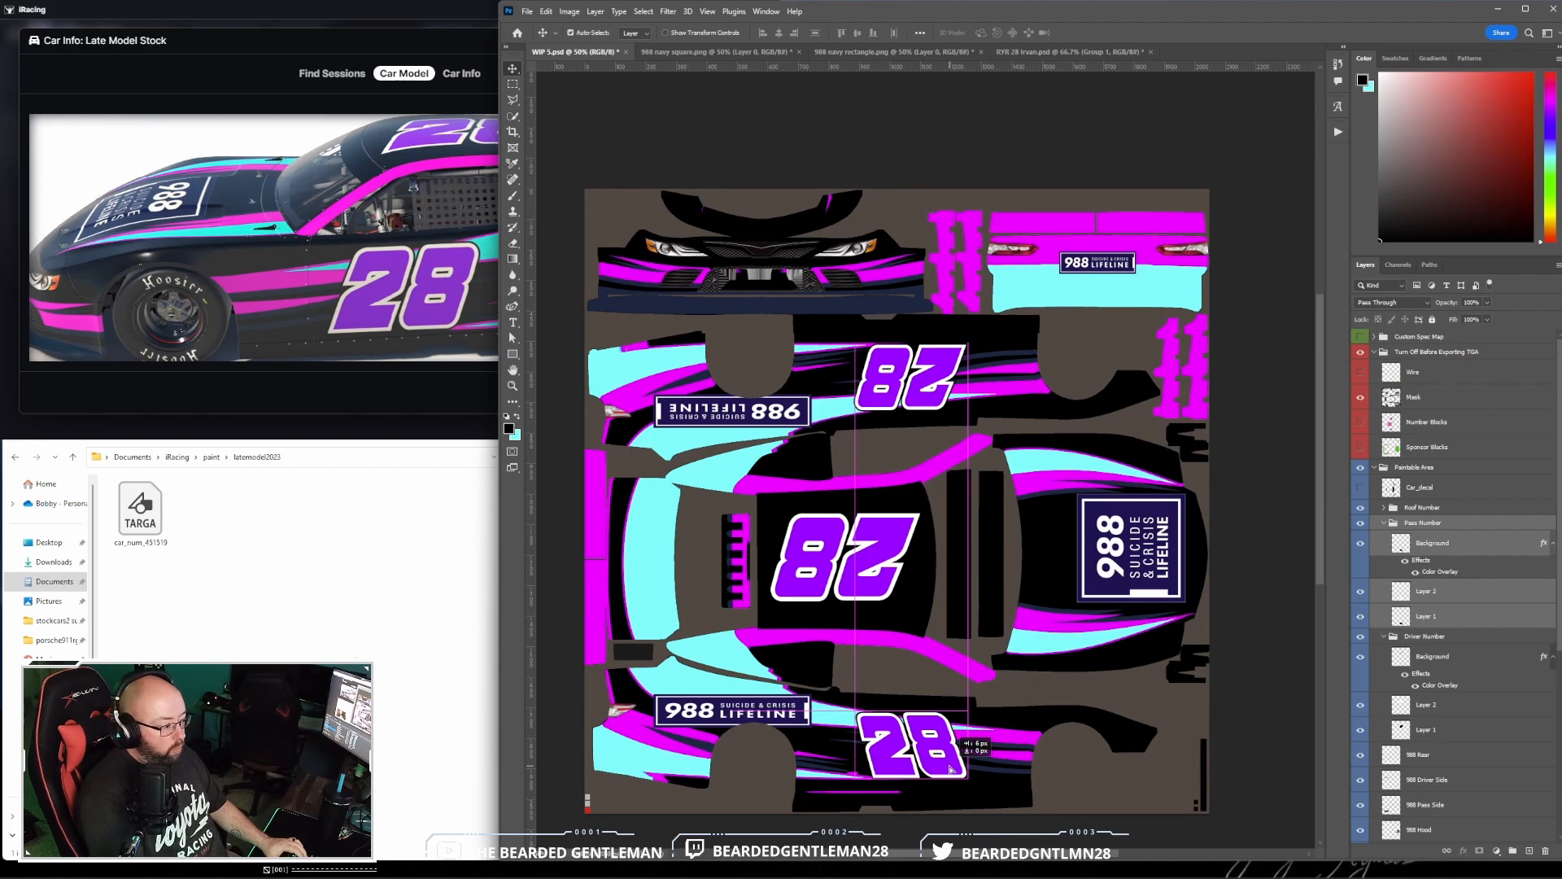
left_click_drag(949, 769, 952, 771)
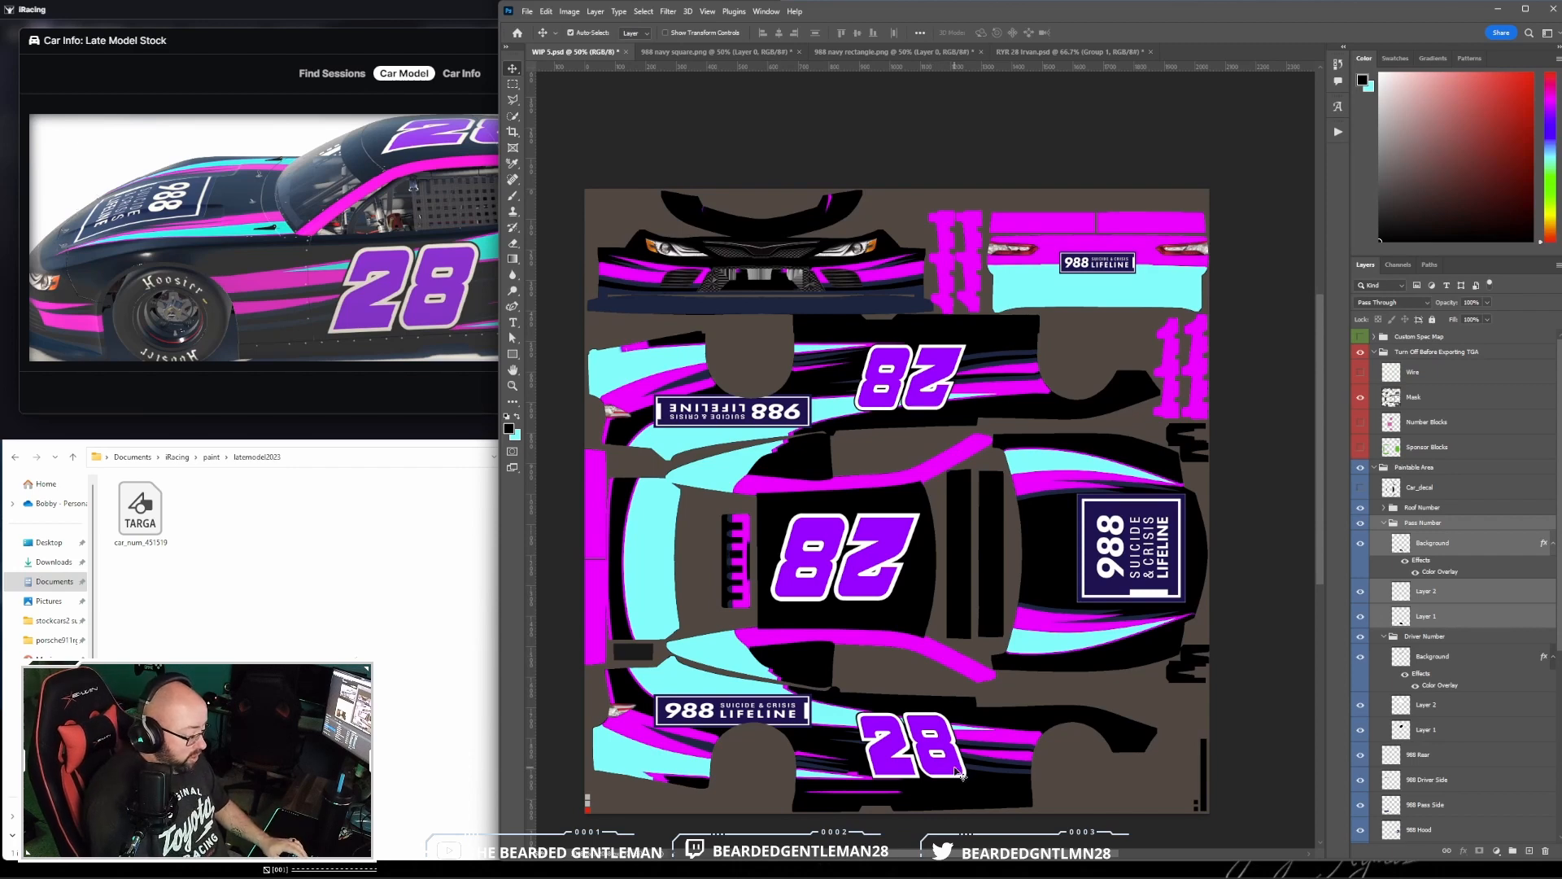
left_click_drag(956, 770, 956, 769)
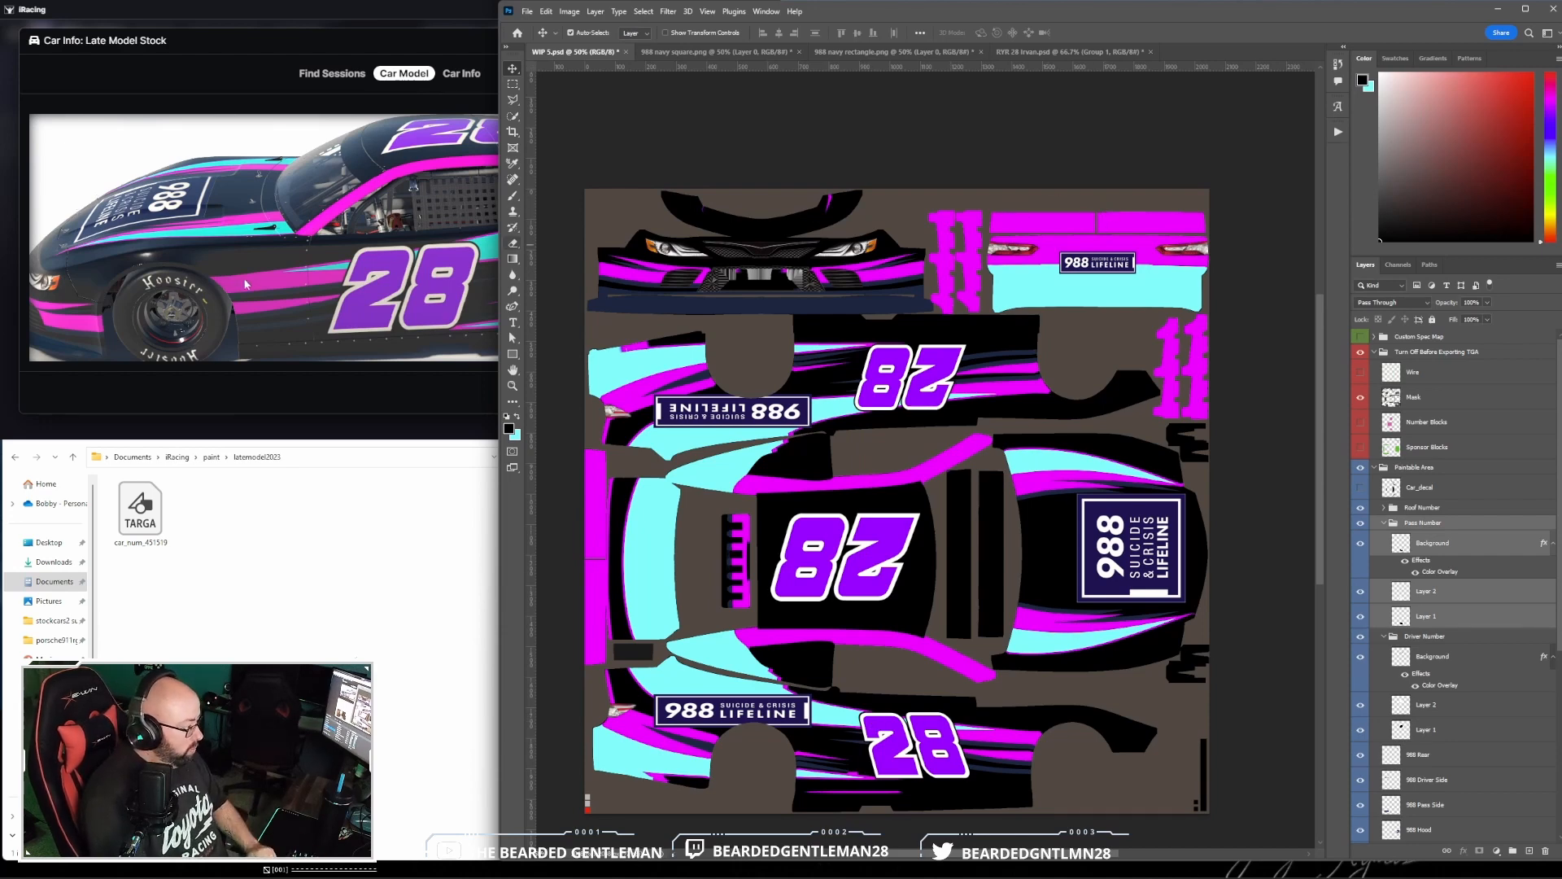
left_click_drag(259, 270, 492, 240)
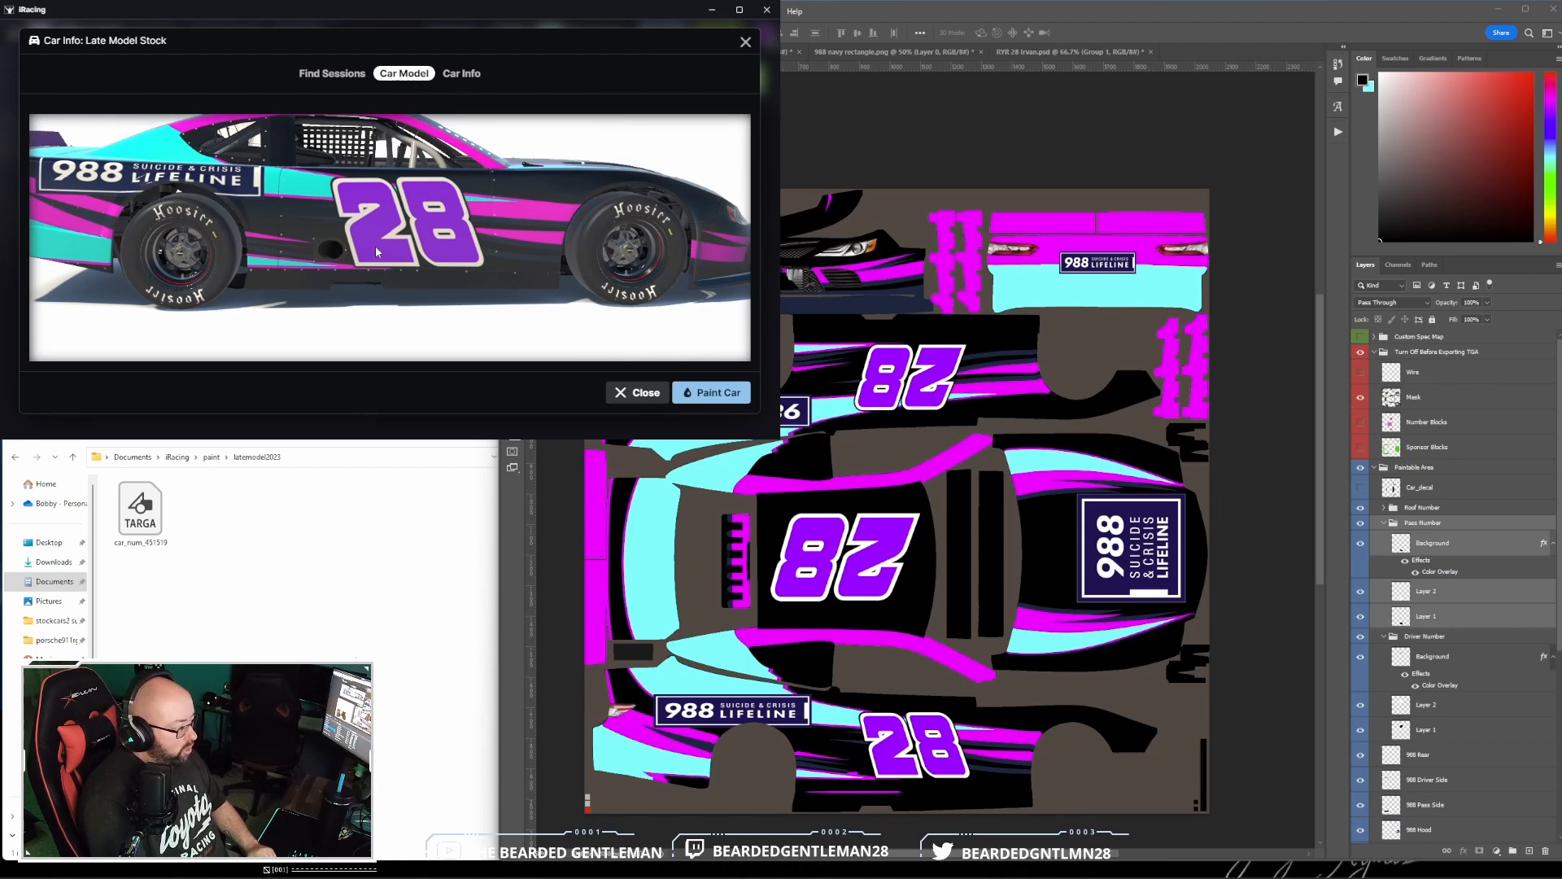
- Check the driver side on the iRacing model, then switch to Photoshop and begin saving a copy in the CARS Late Model folder
left_click_drag(376, 248, 430, 236)
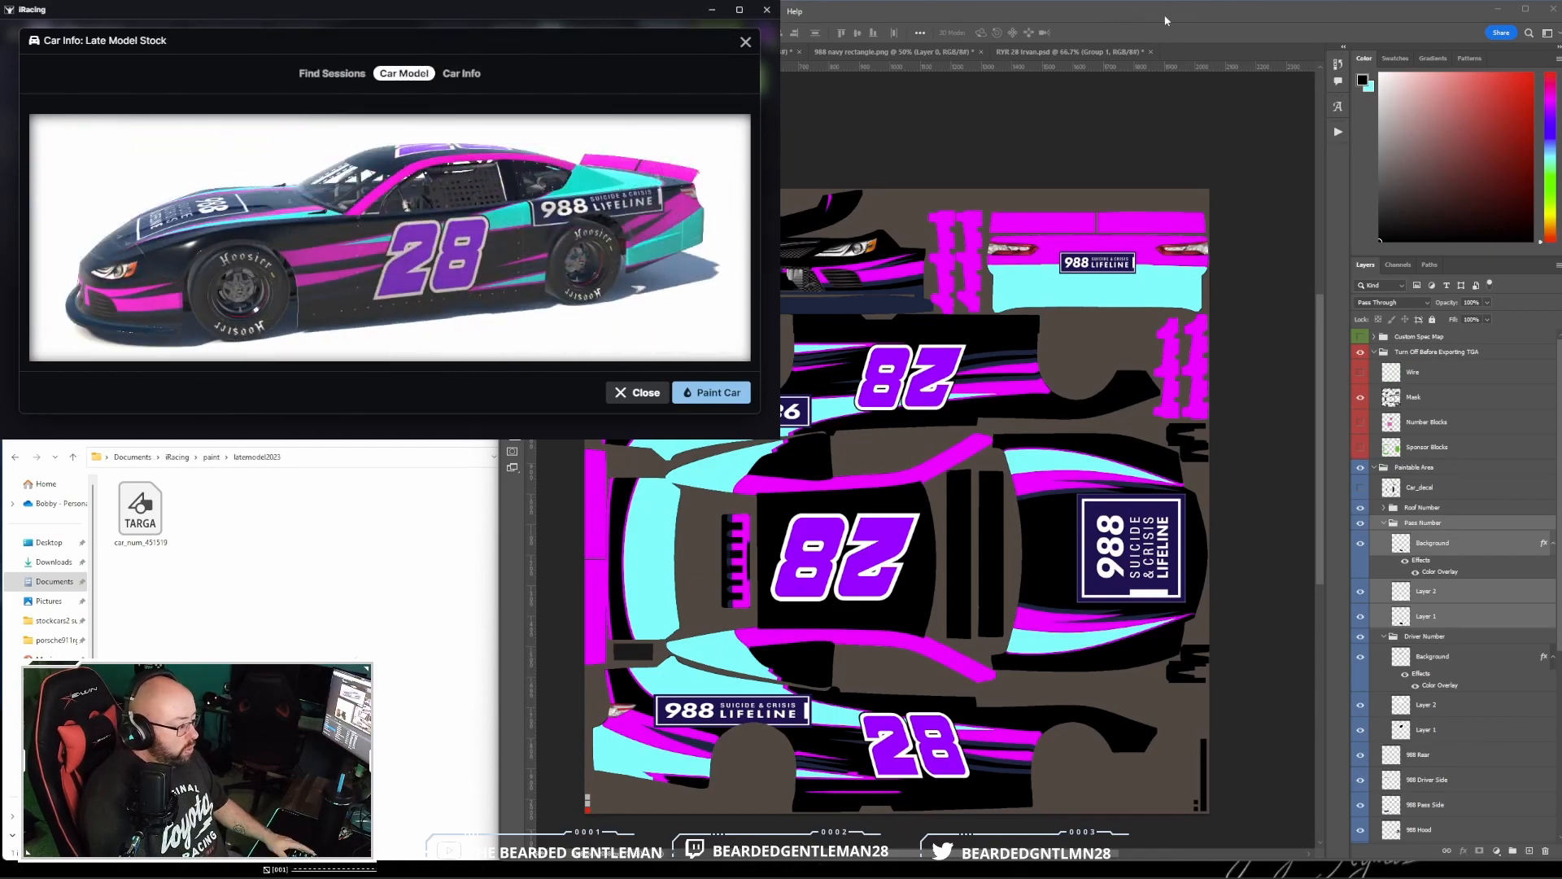
left_click(1165, 20)
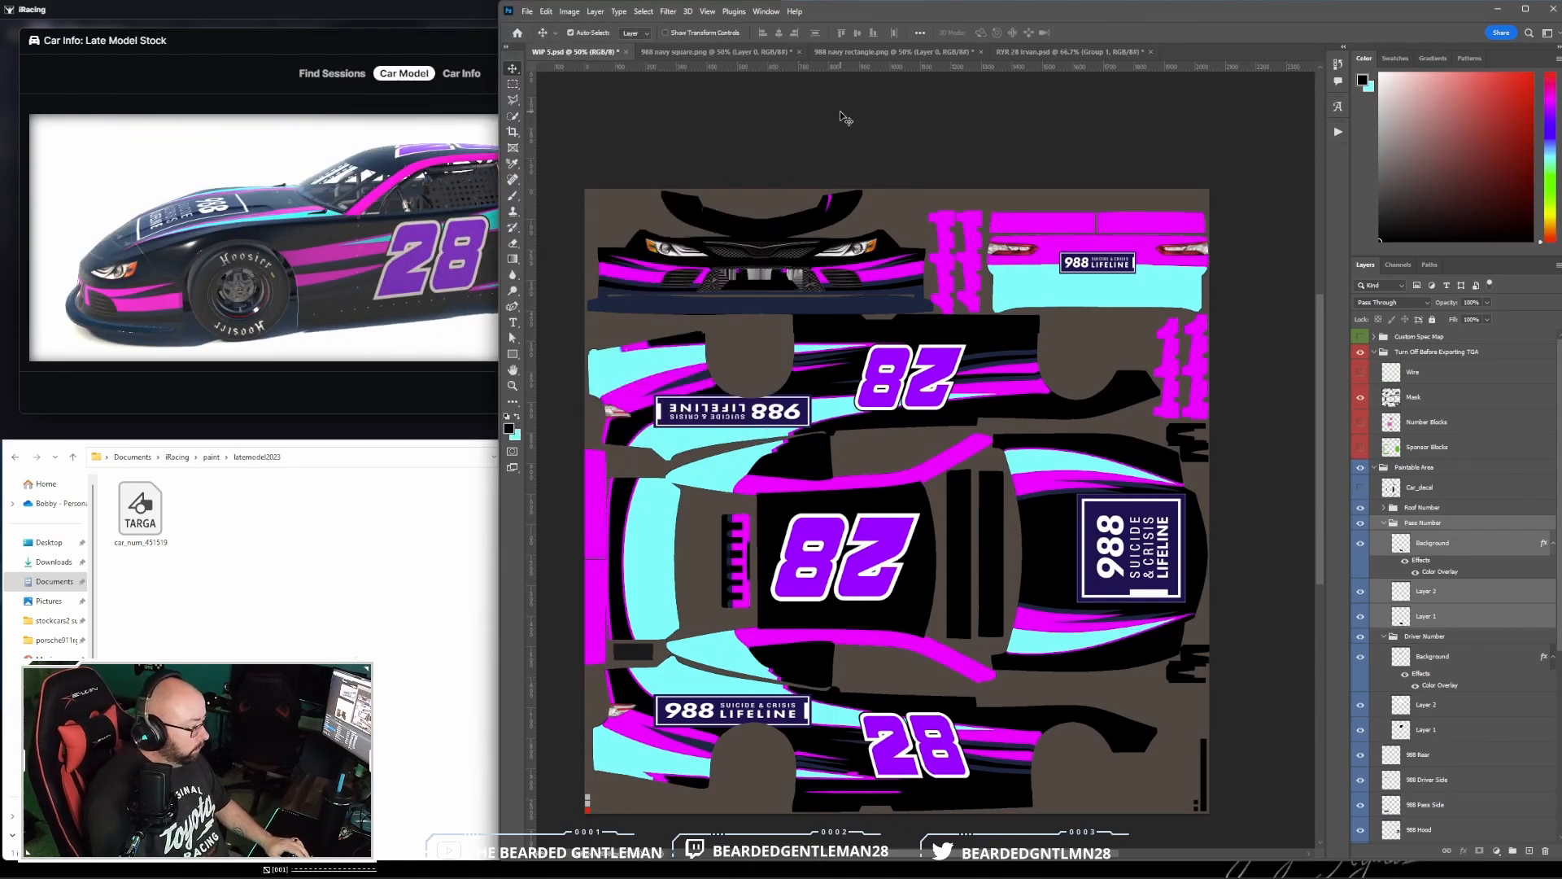
left_click(528, 12)
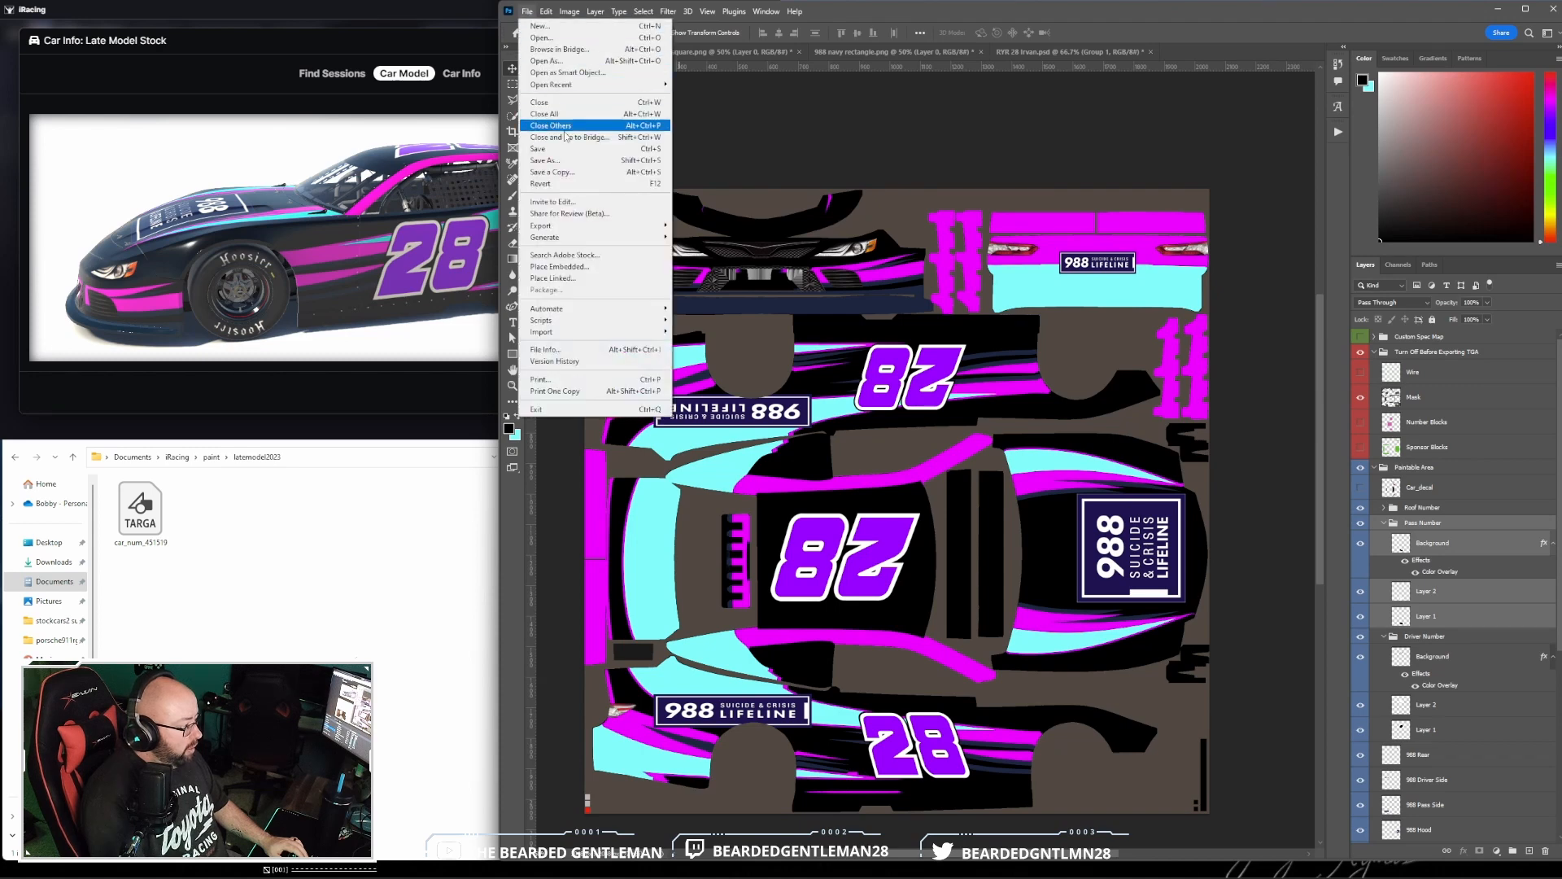
left_click(572, 172)
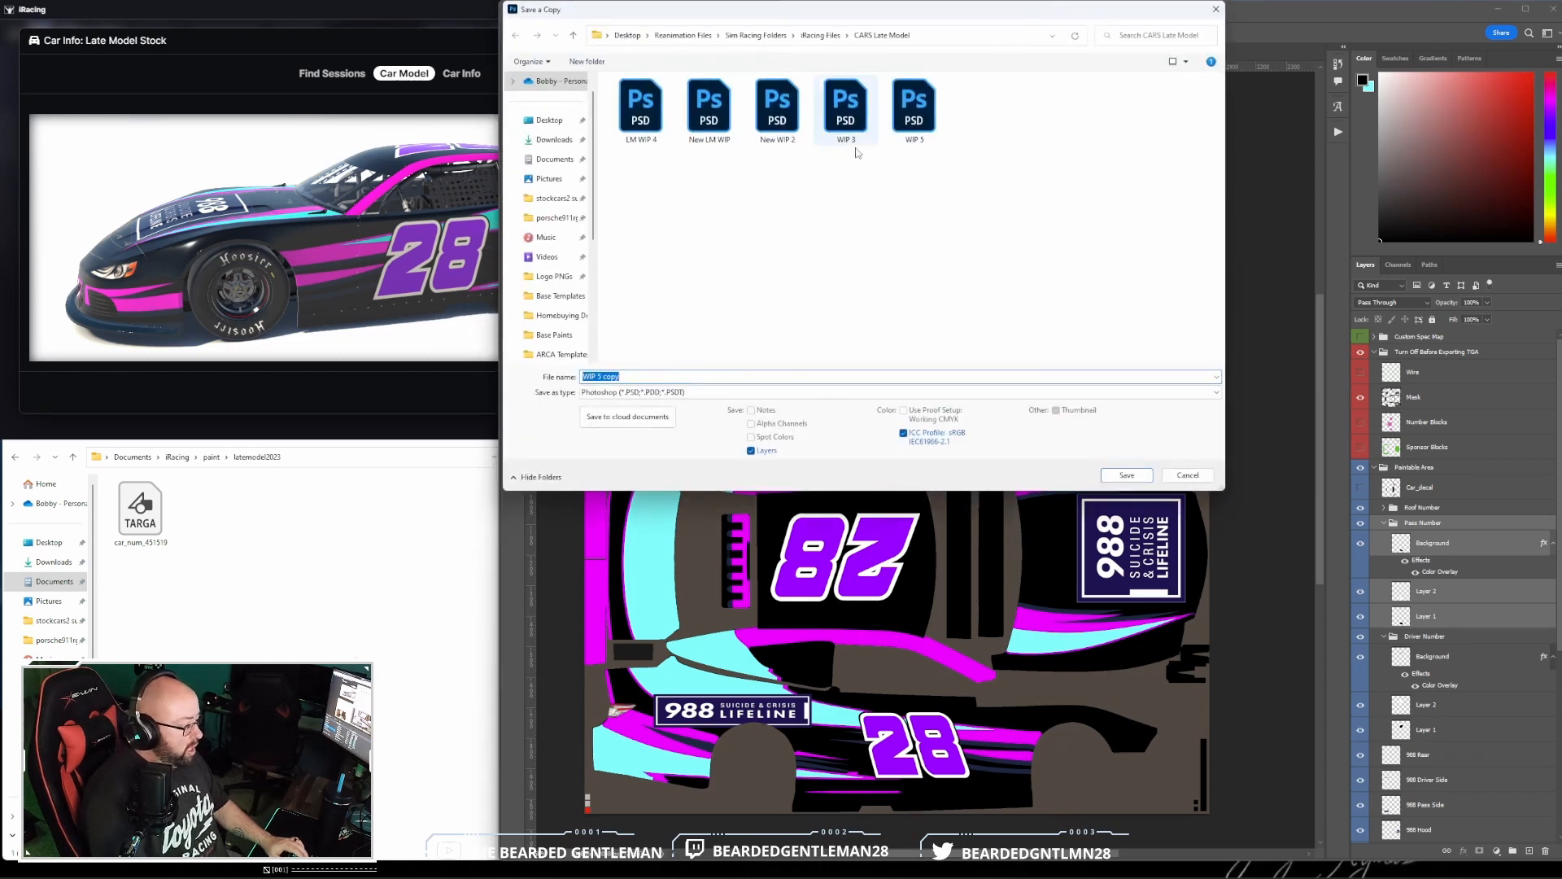
left_click(555, 296)
left_click(573, 35)
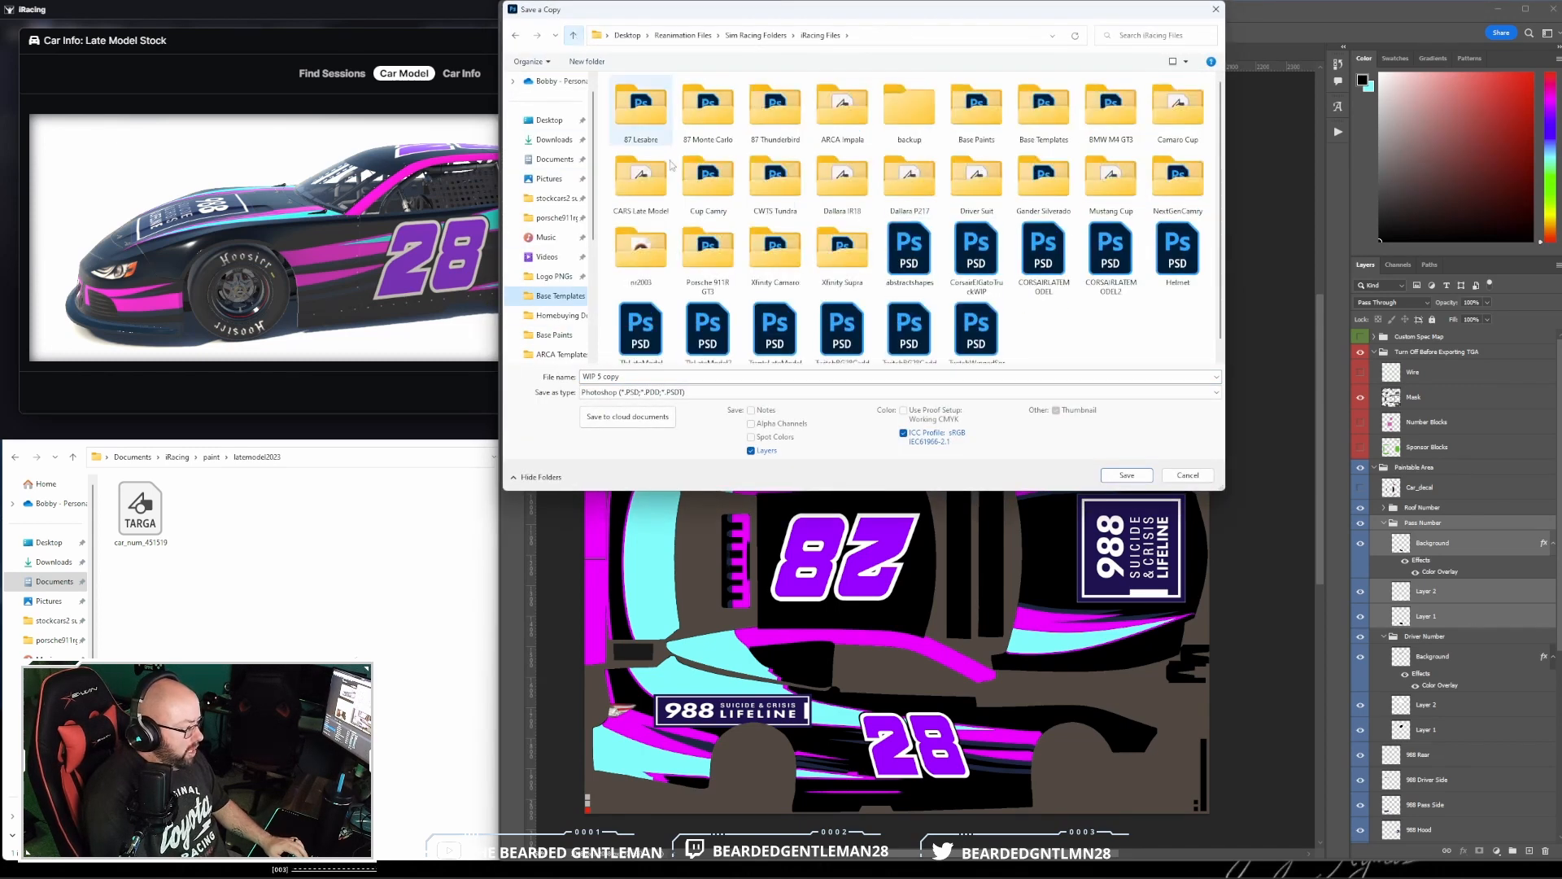
double_click(650, 202)
- Save the copy in Targa format with the file name BlkTealPink Custom Numbers, accepting the Targa options
left_click(690, 392)
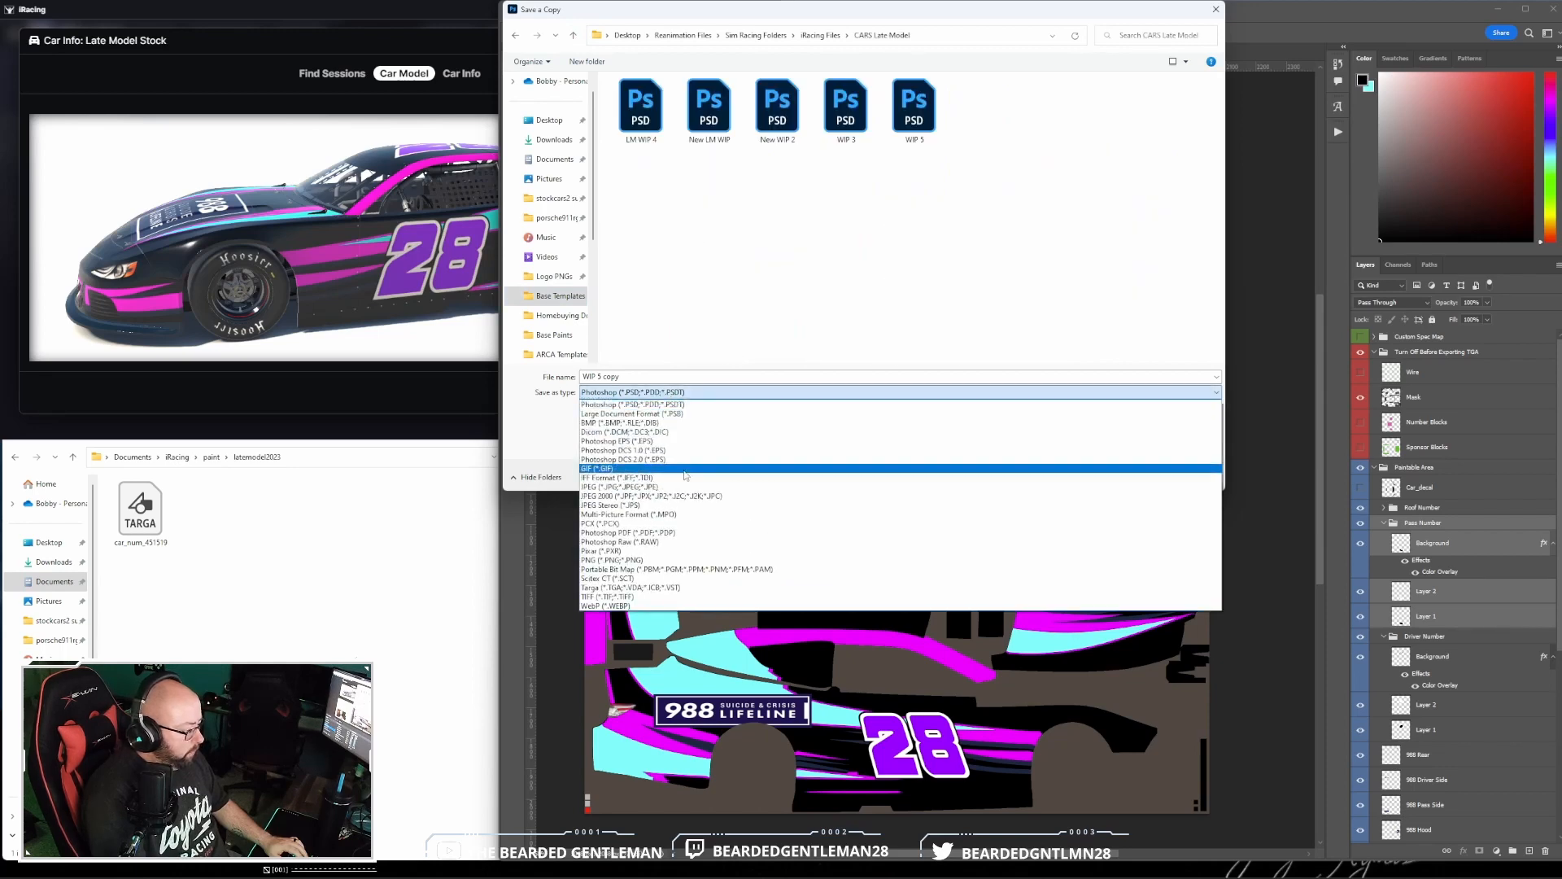
left_click(696, 561)
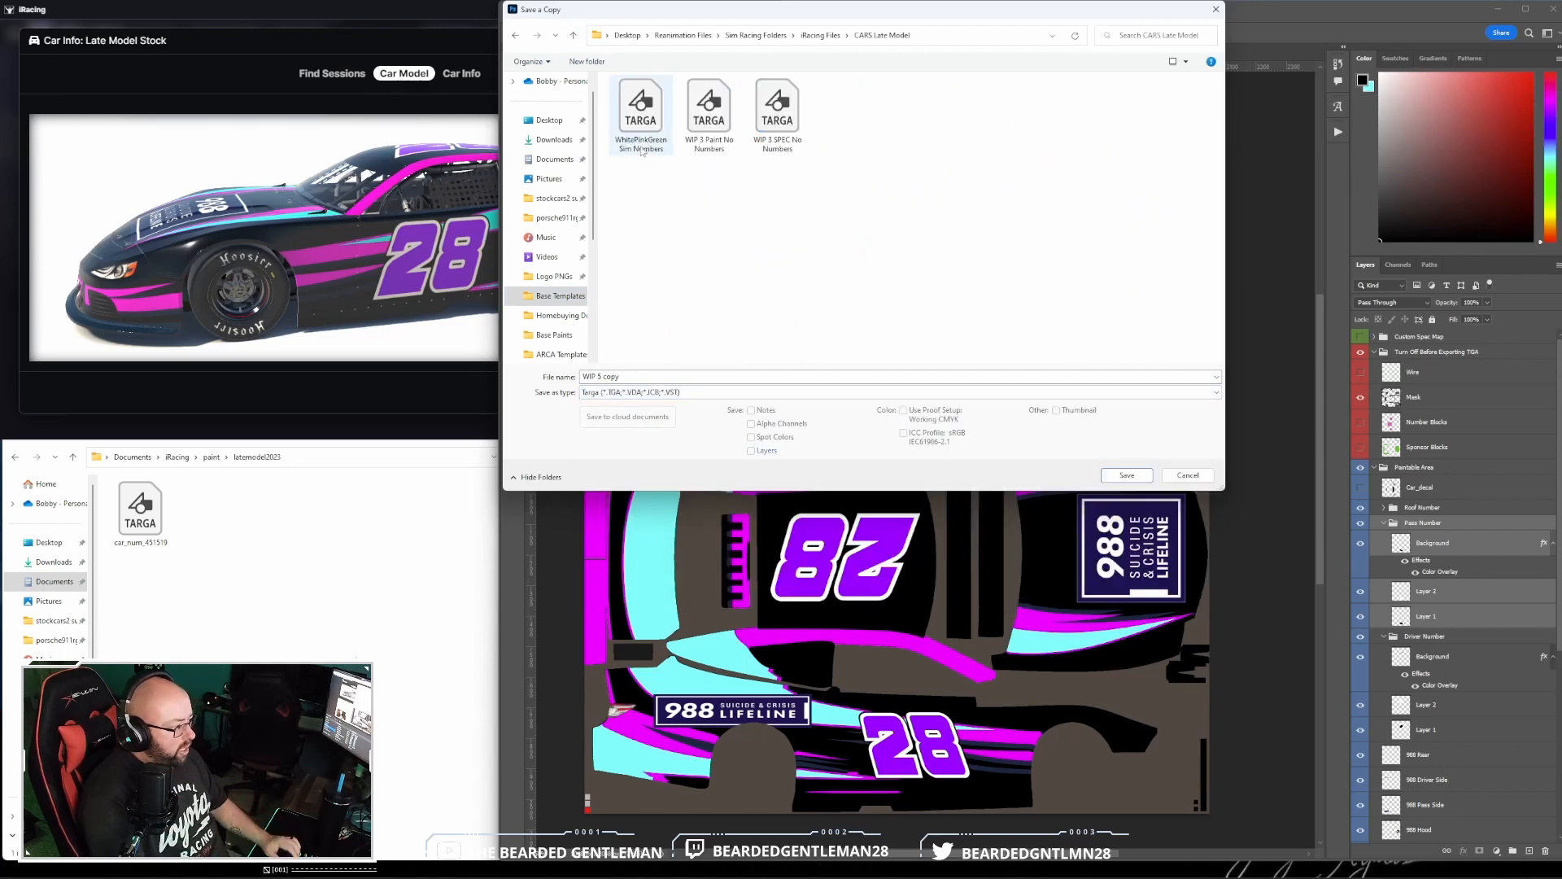
left_click(652, 375)
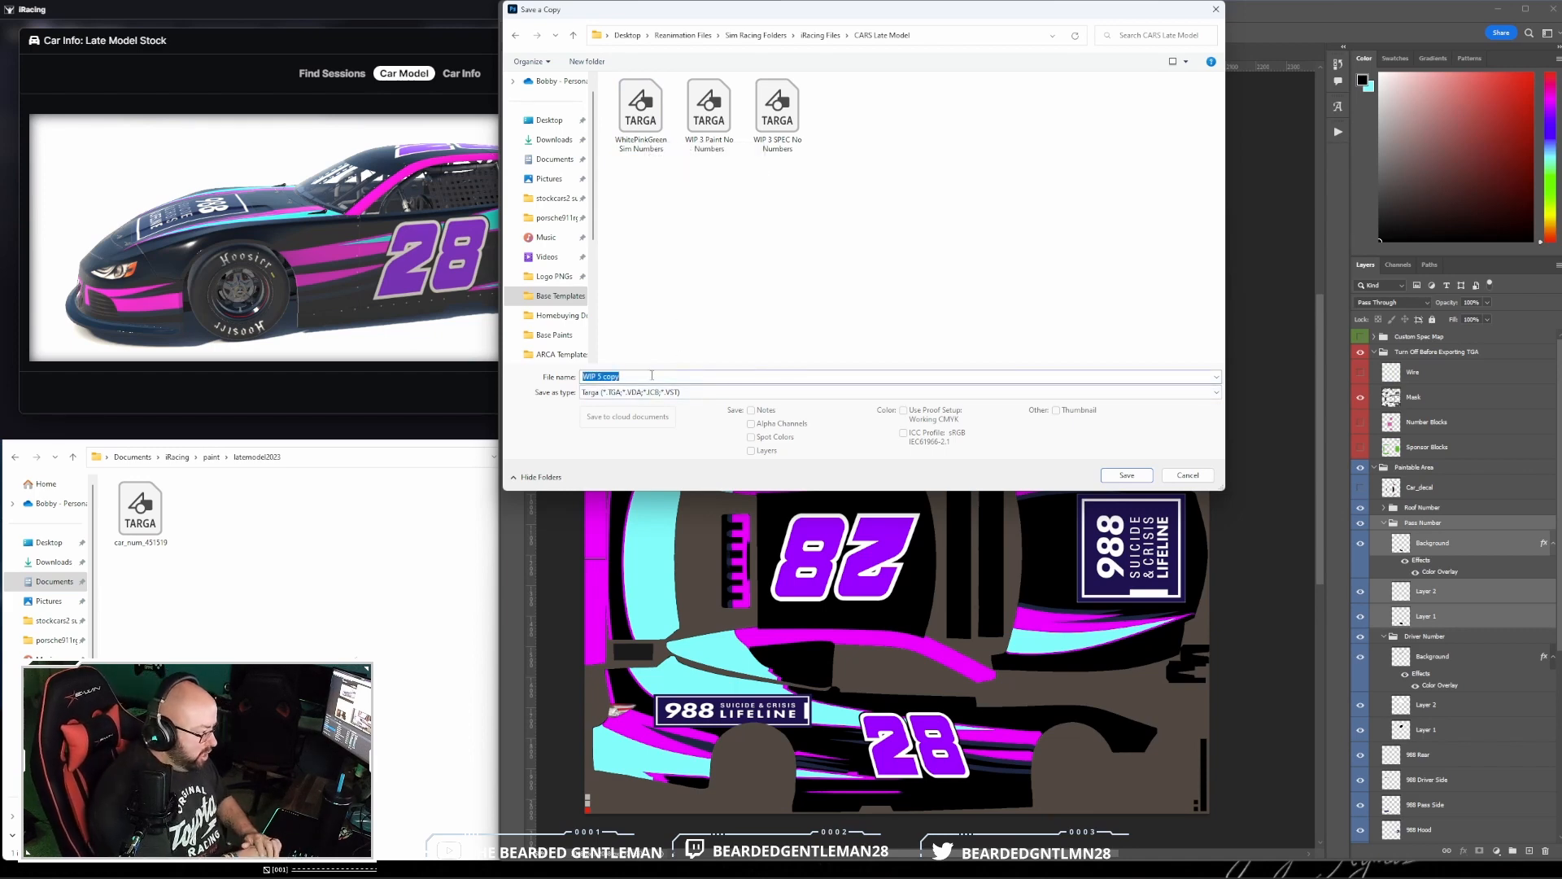
key("BackSpace")
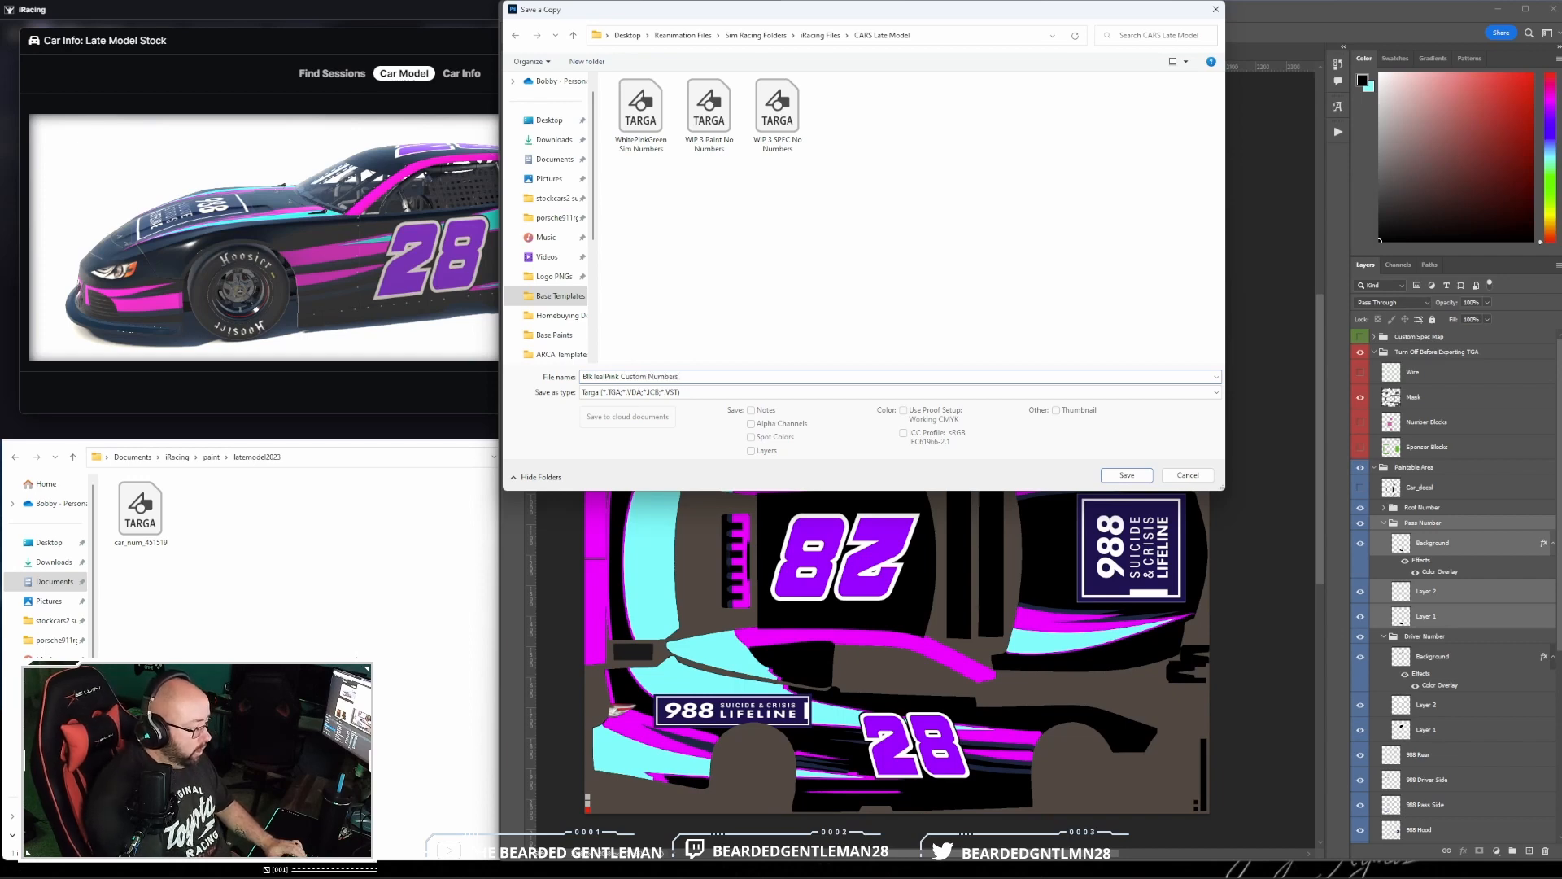
key("Return")
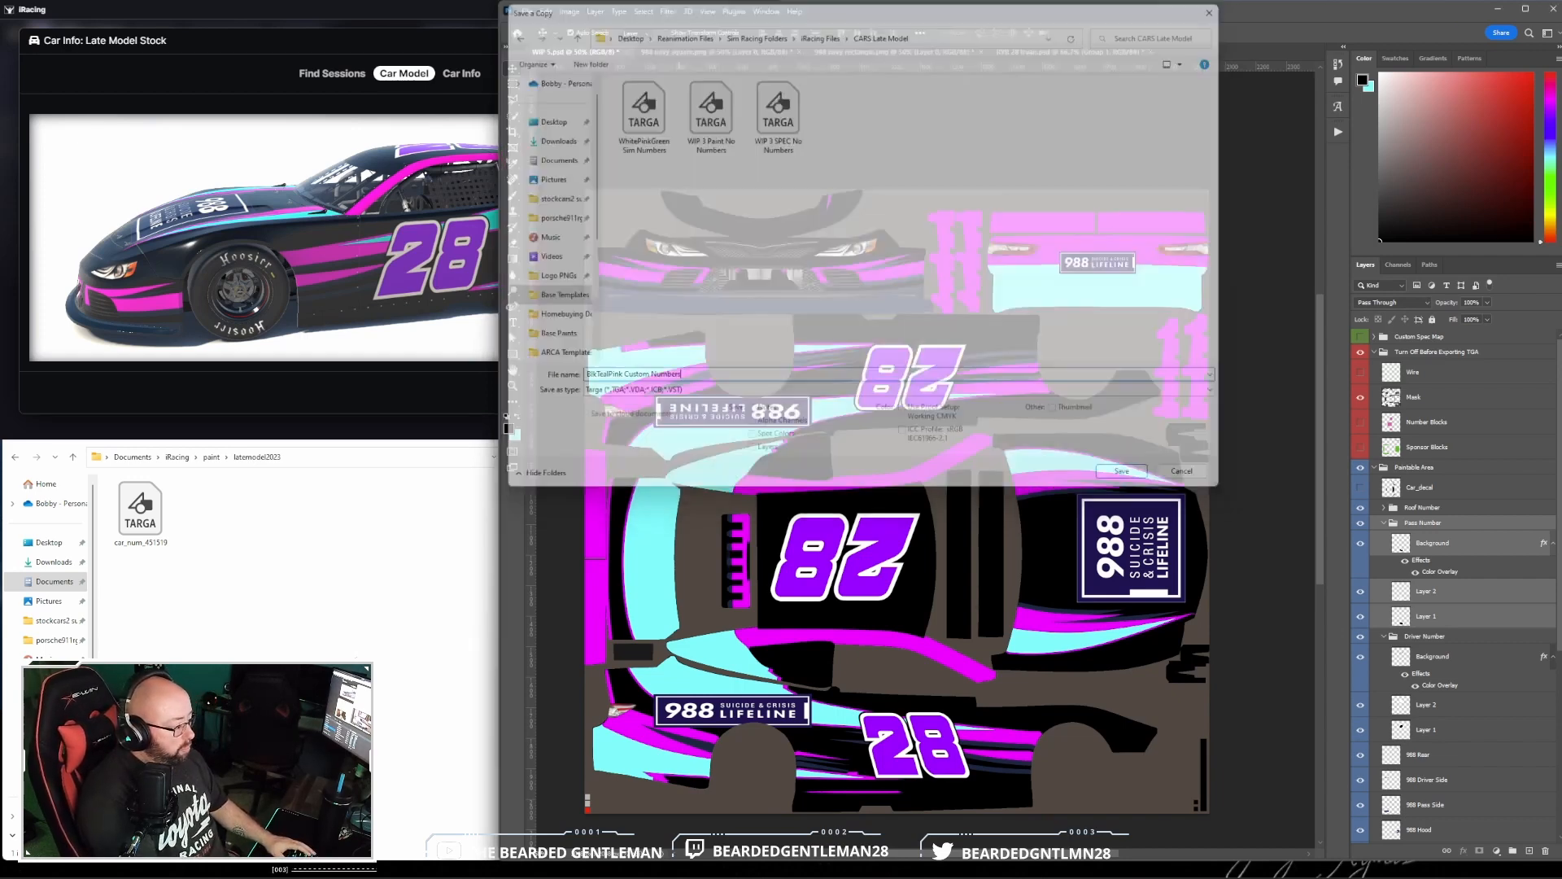
key("Return")
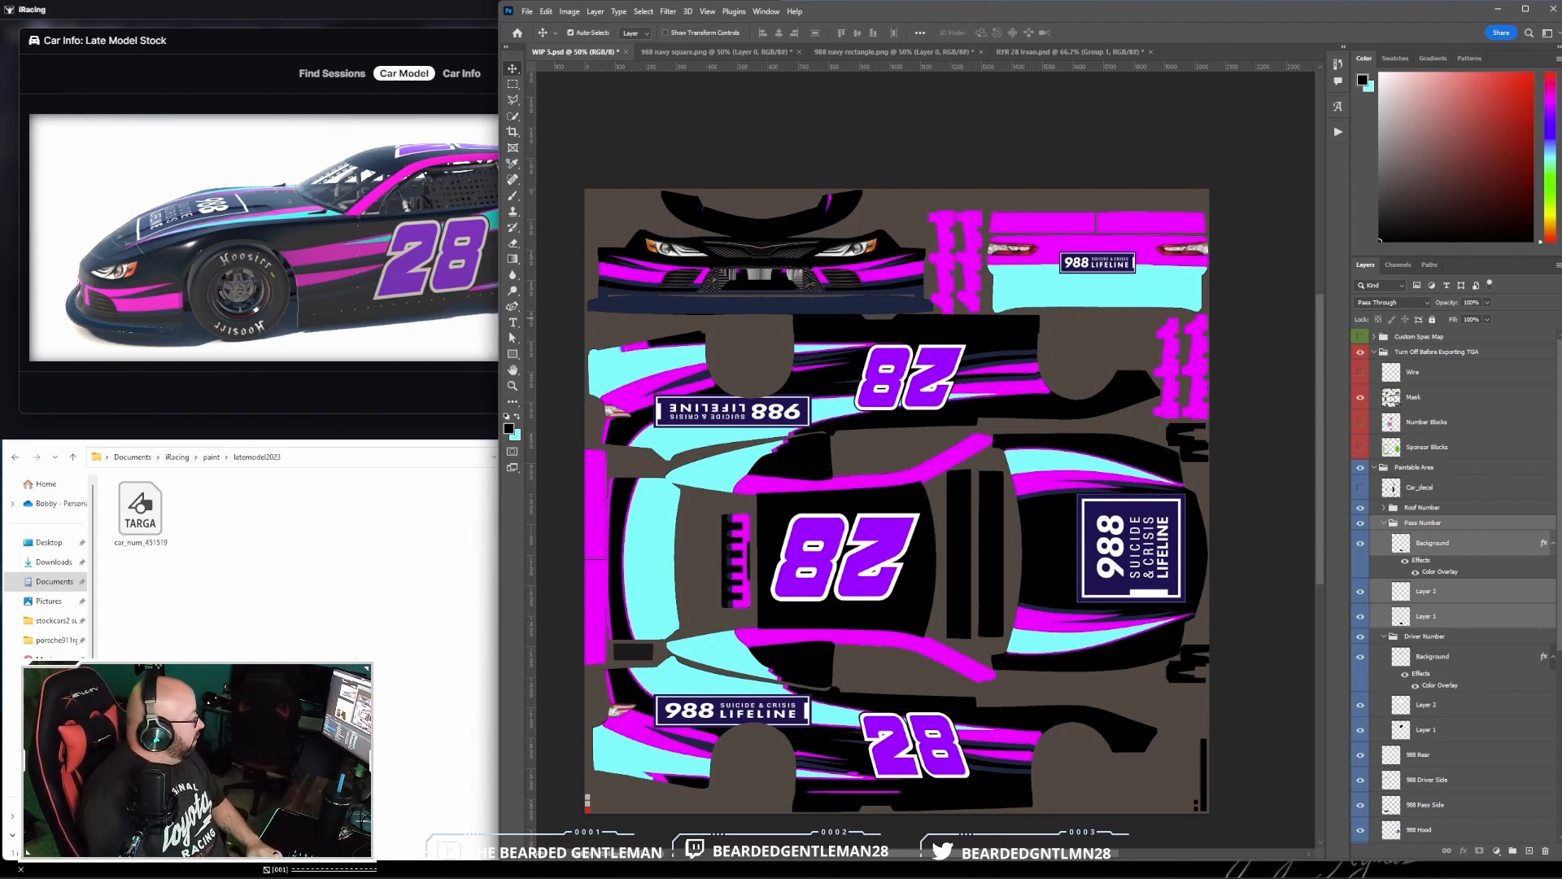
- Switch to Trading Paints in Chrome and remove the existing custom number paint from the Late Model Stock
mouse_move(314, 867)
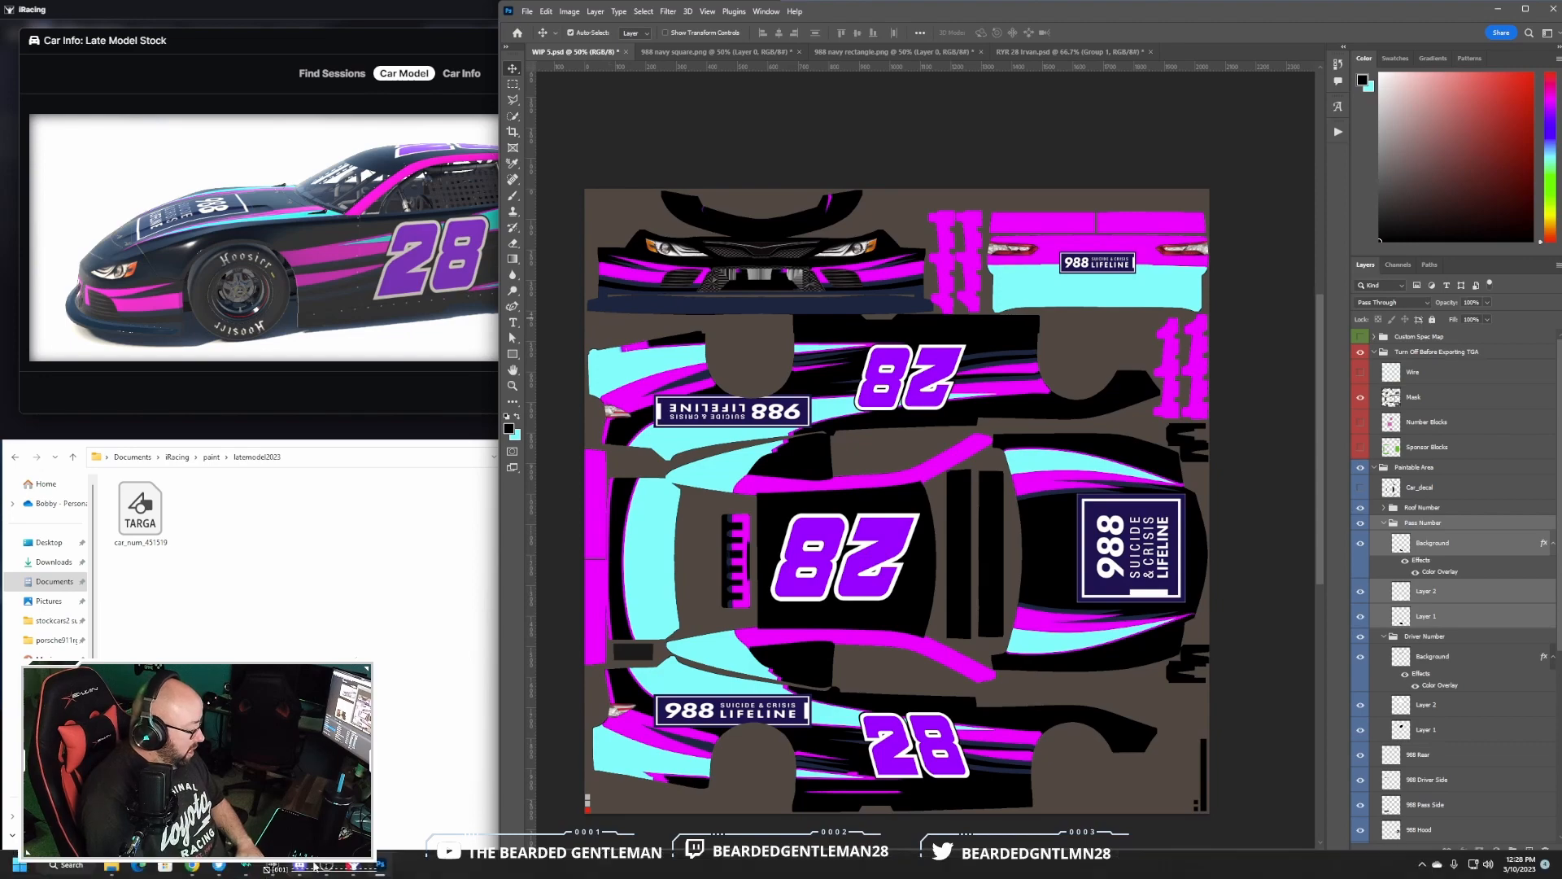
left_click(195, 867)
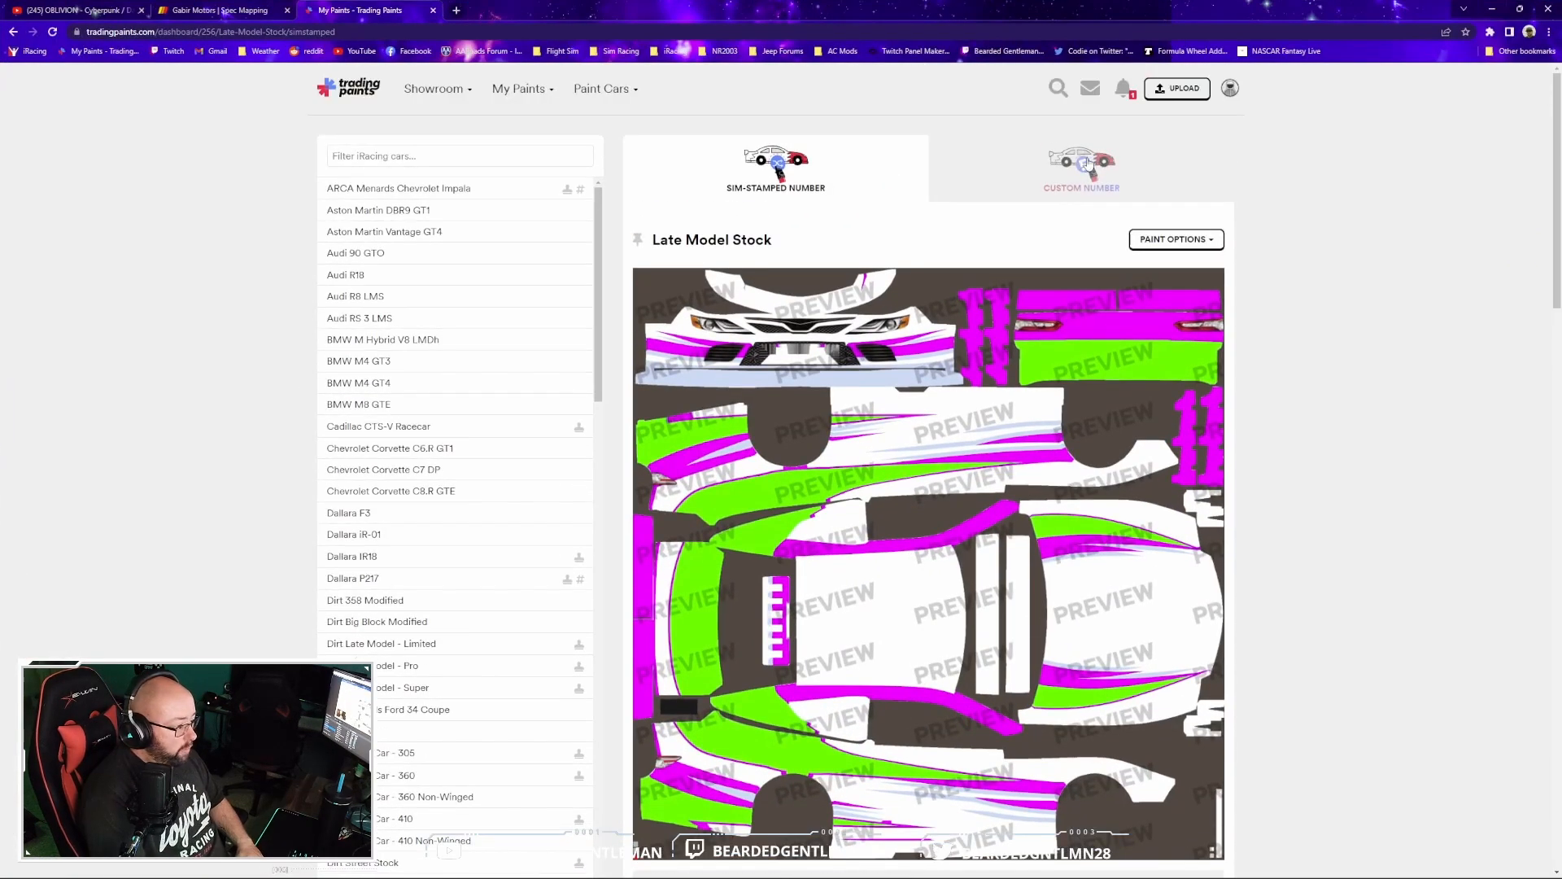
left_click(1093, 168)
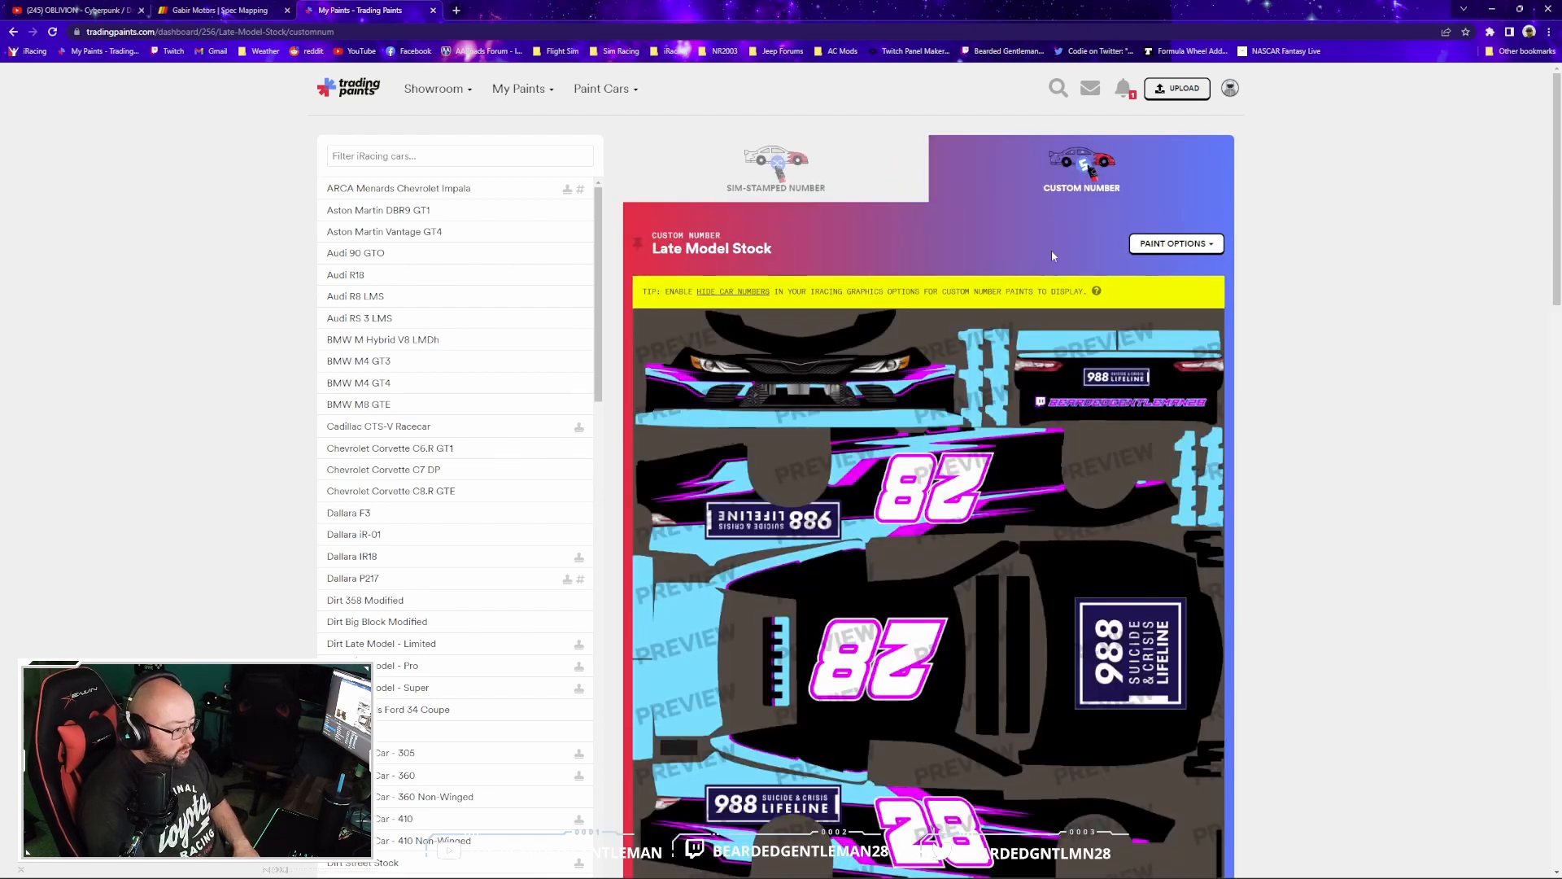
left_click(1210, 244)
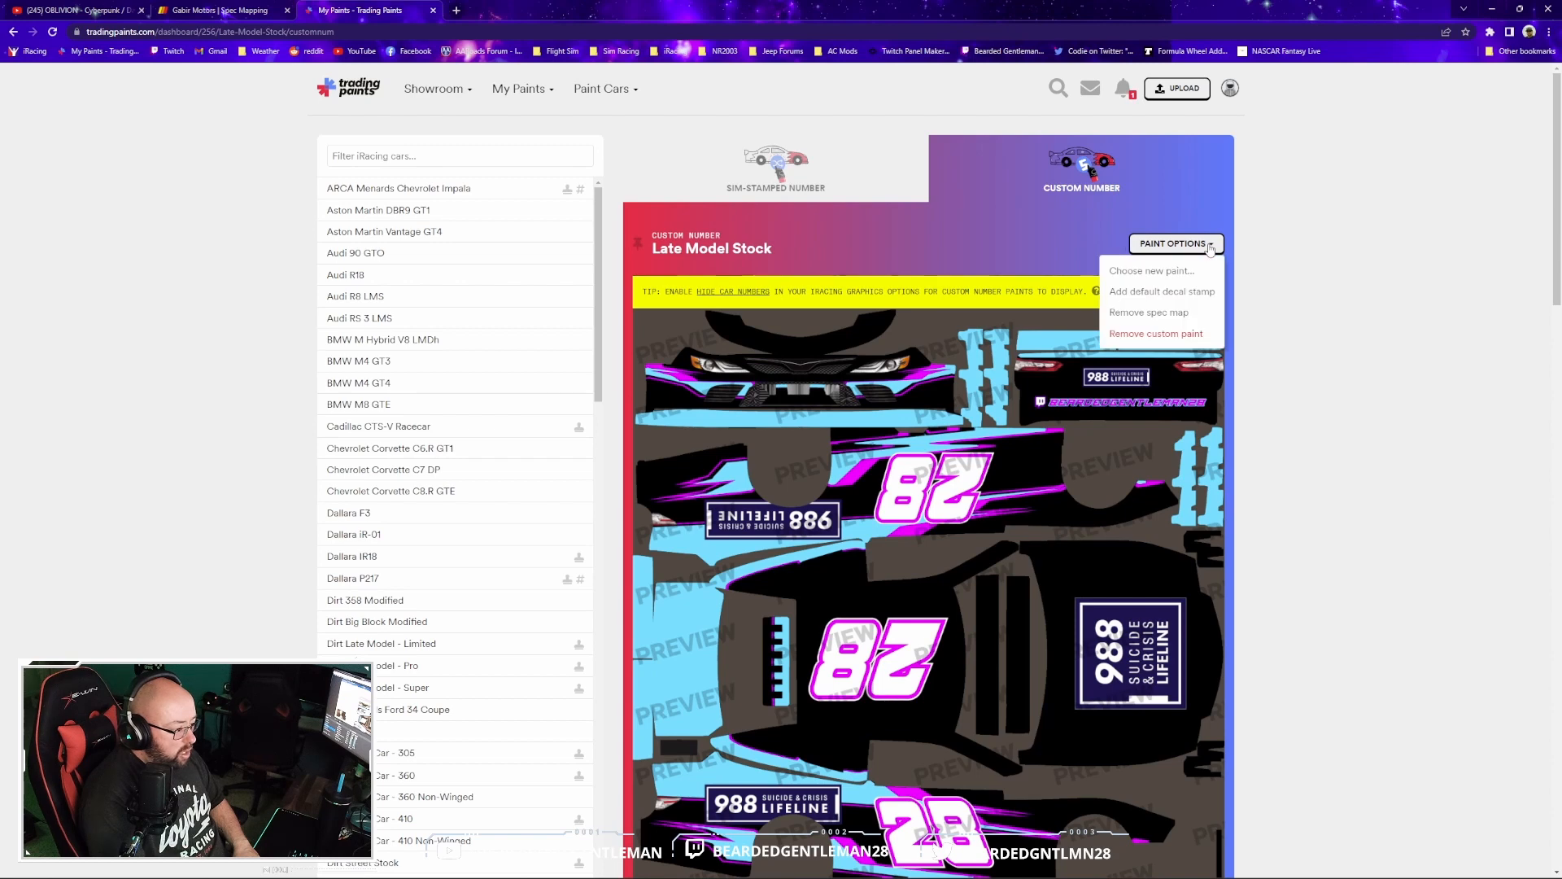
left_click(1165, 334)
left_click(910, 212)
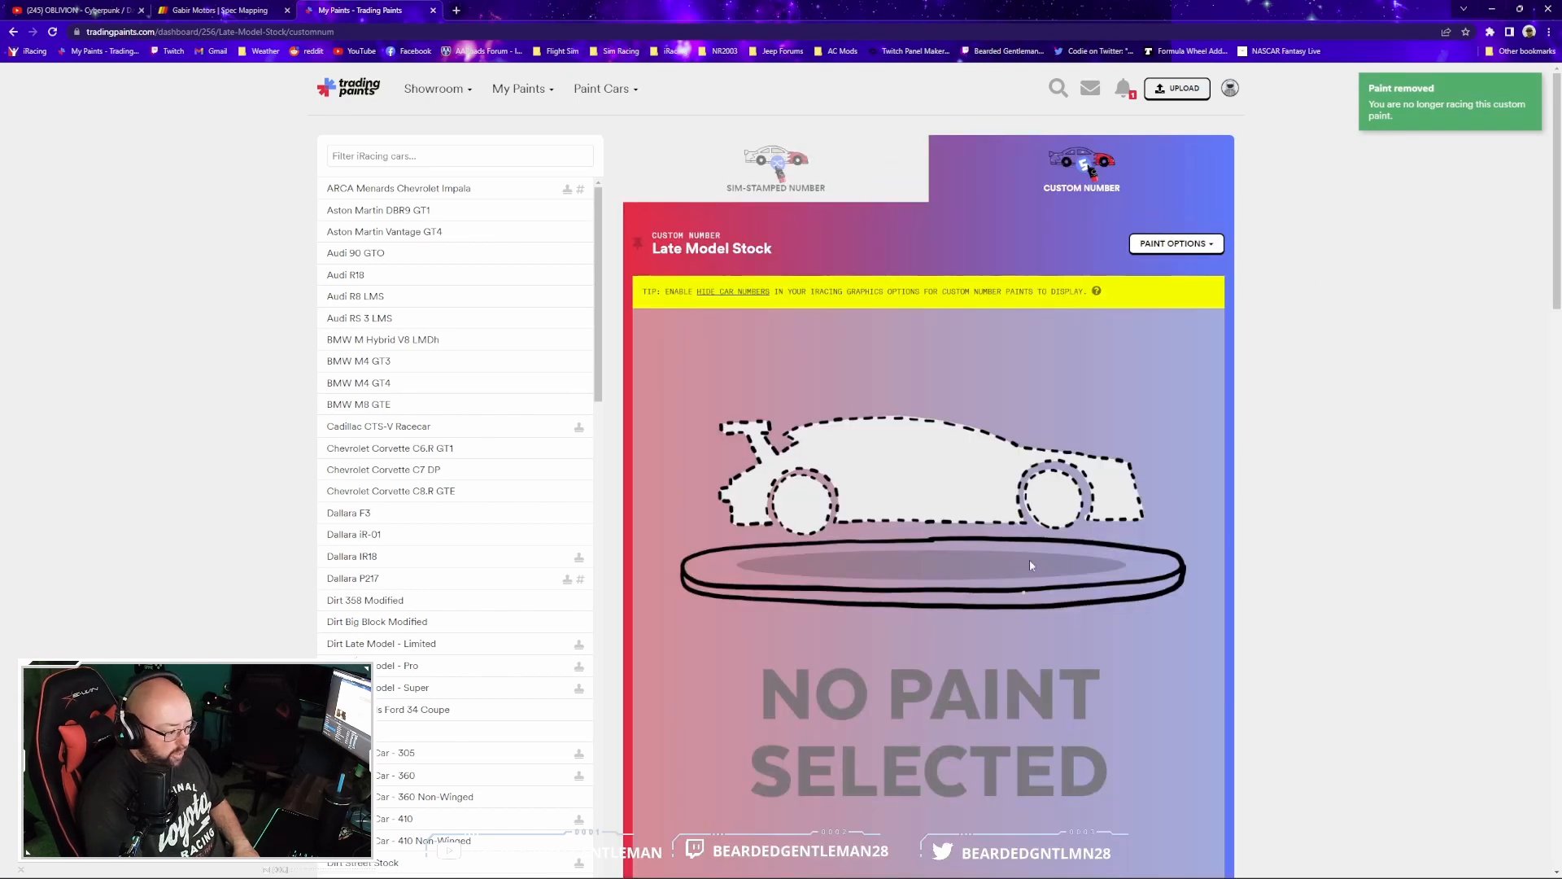
- Upload the BlkTealPink Custom Numbers Targa file as the Late Model Stock's custom number paint with car number 28
left_click(1181, 247)
left_click(1171, 271)
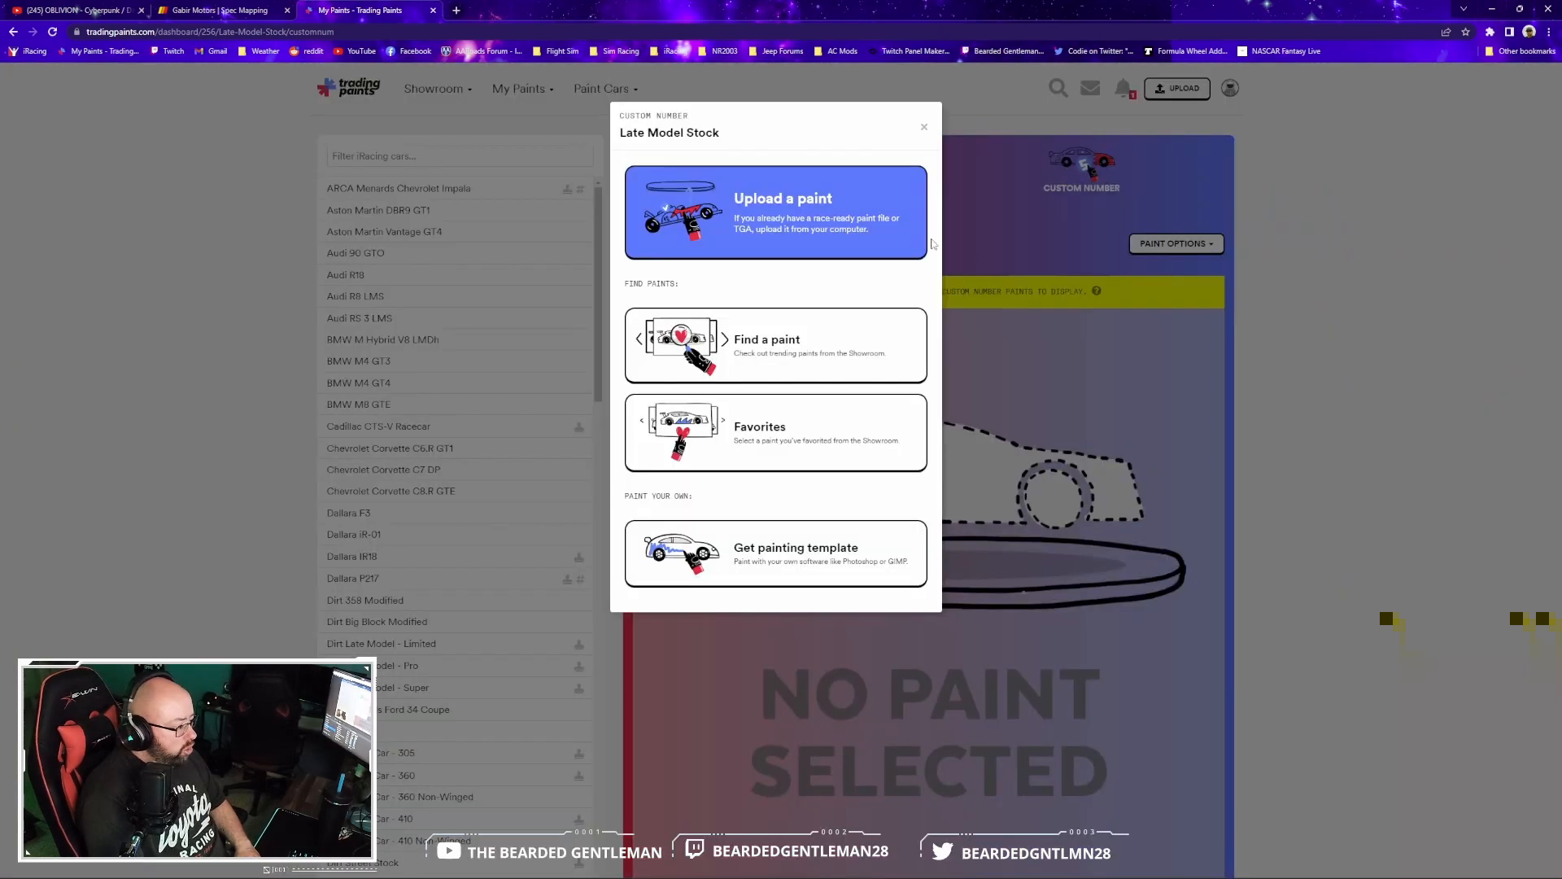
left_click(791, 212)
left_click(788, 326)
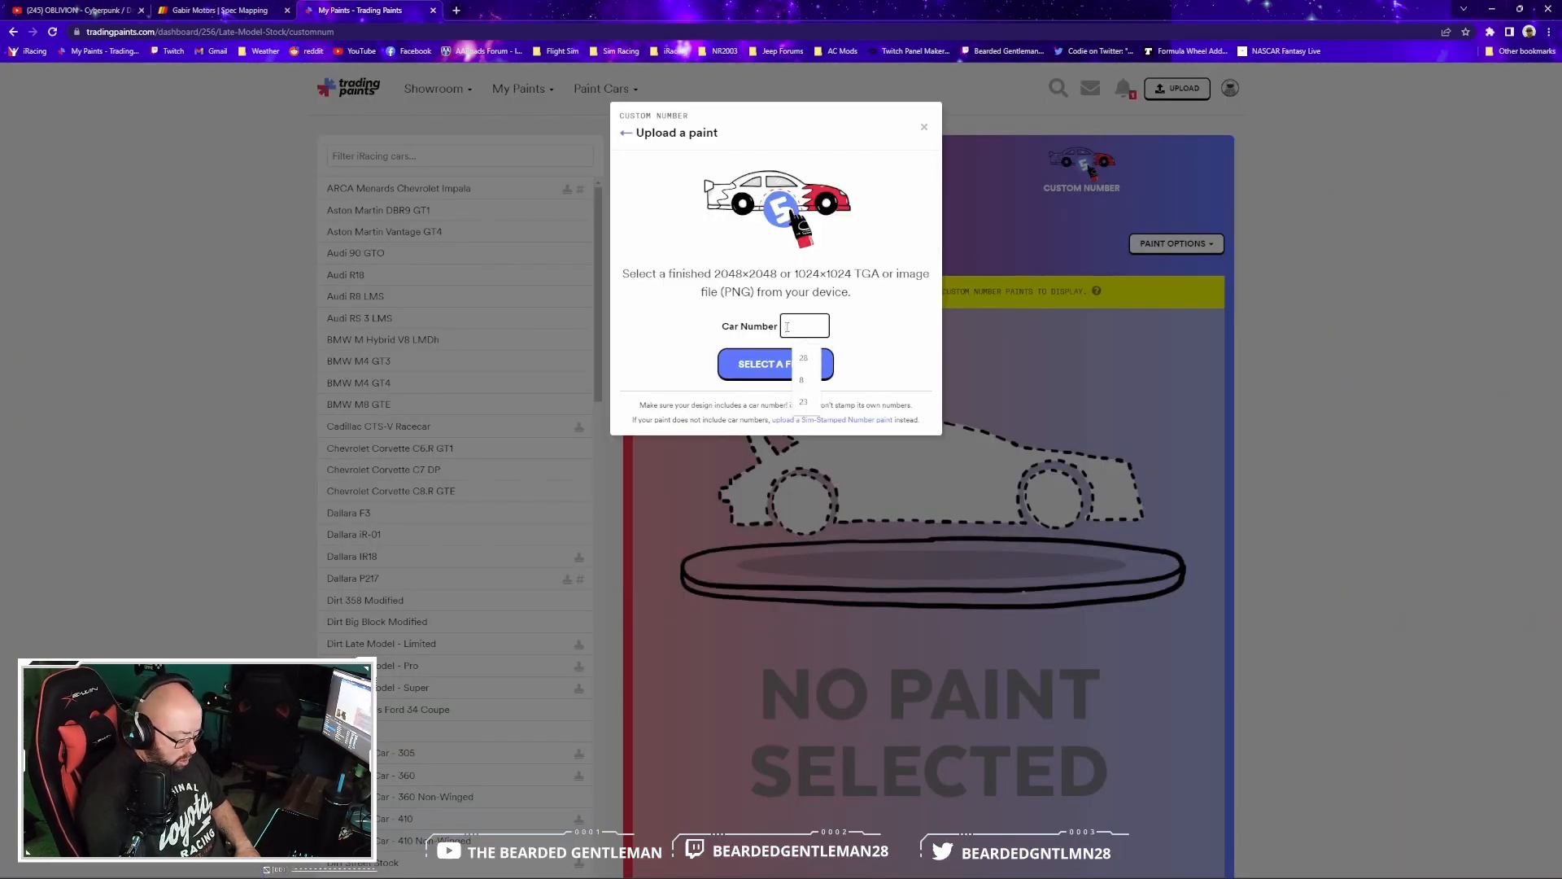
left_click(803, 358)
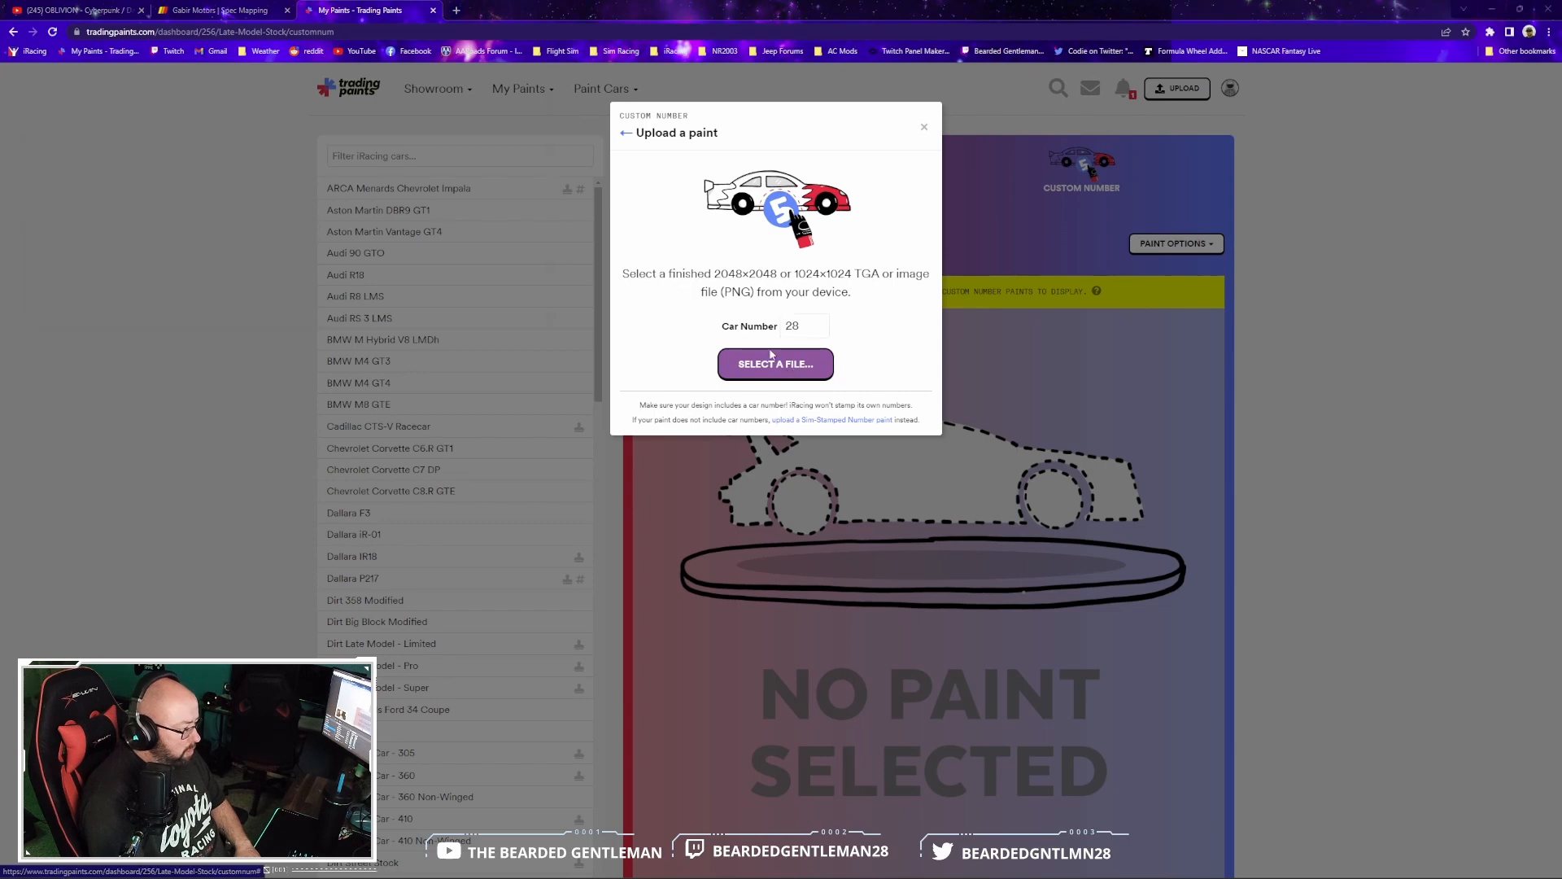
left_click(771, 358)
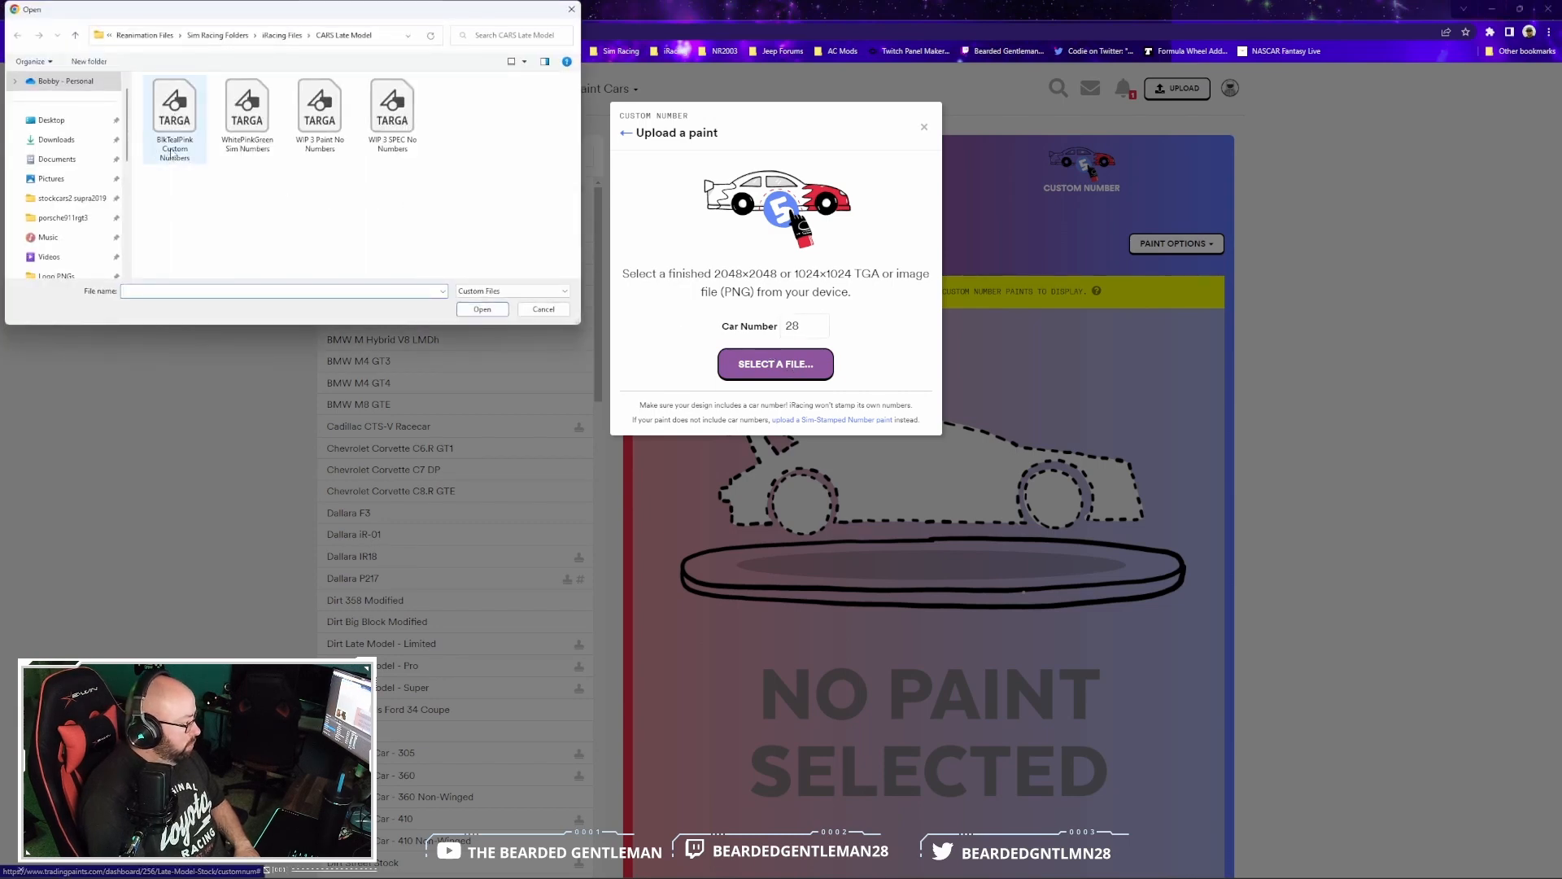
left_click(175, 132)
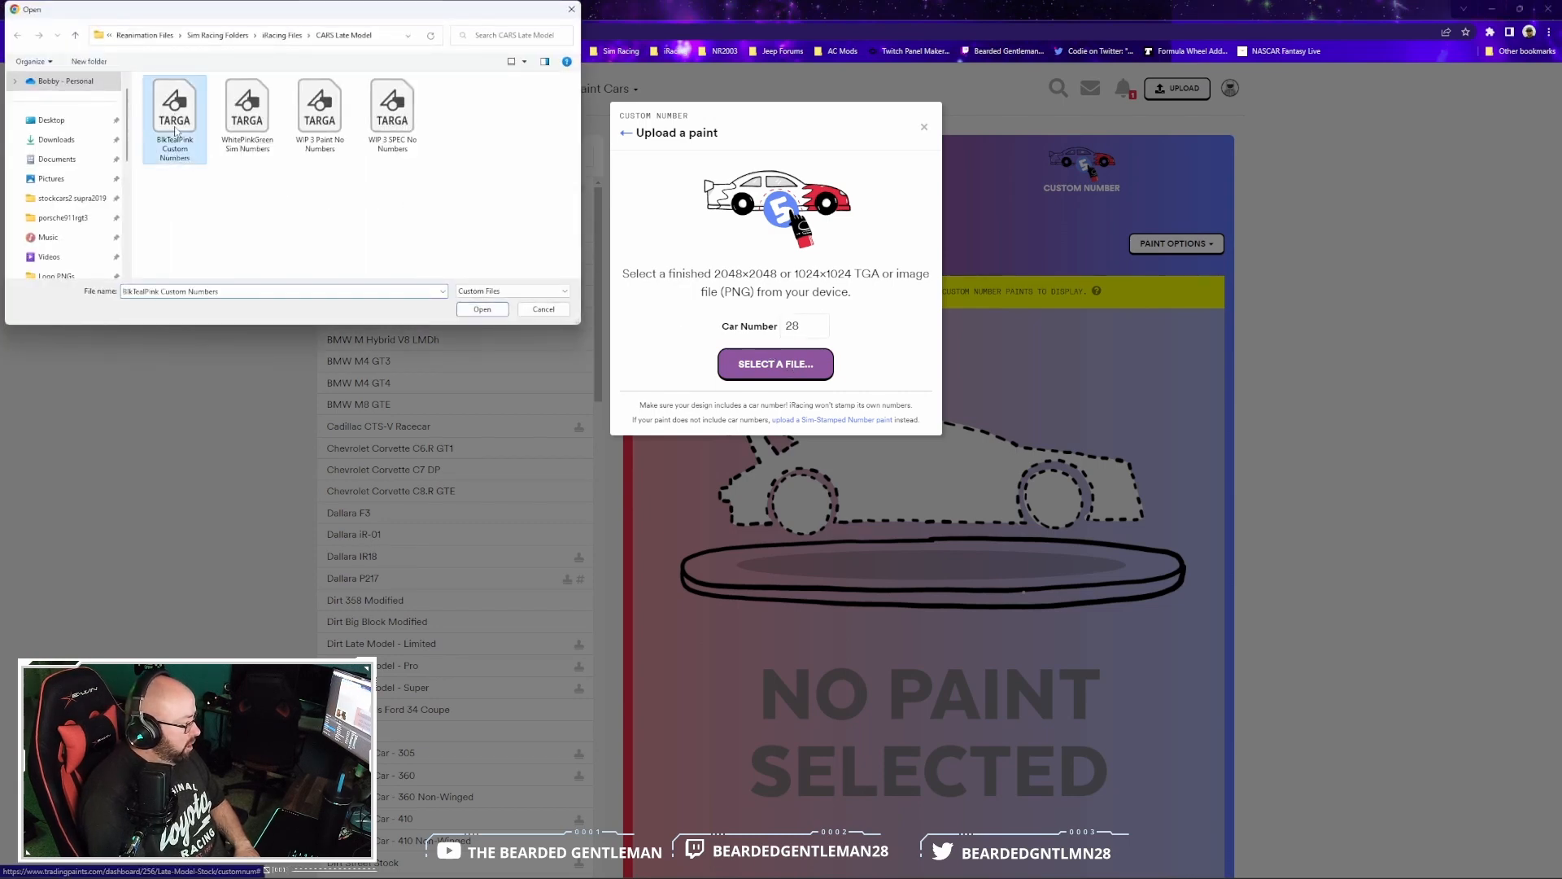
left_click(480, 310)
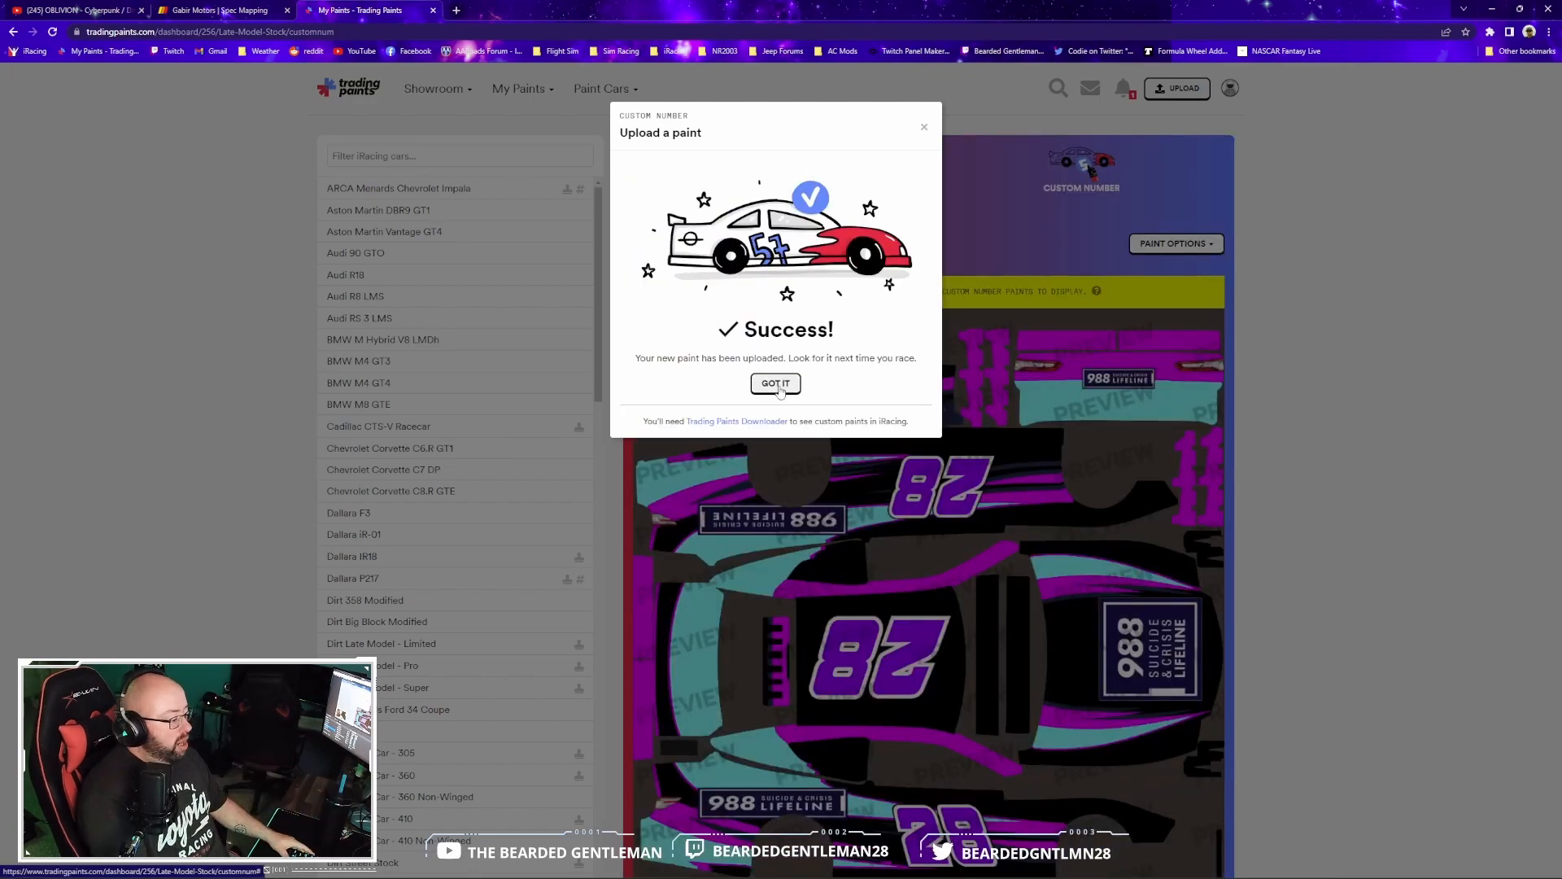
left_click(777, 384)
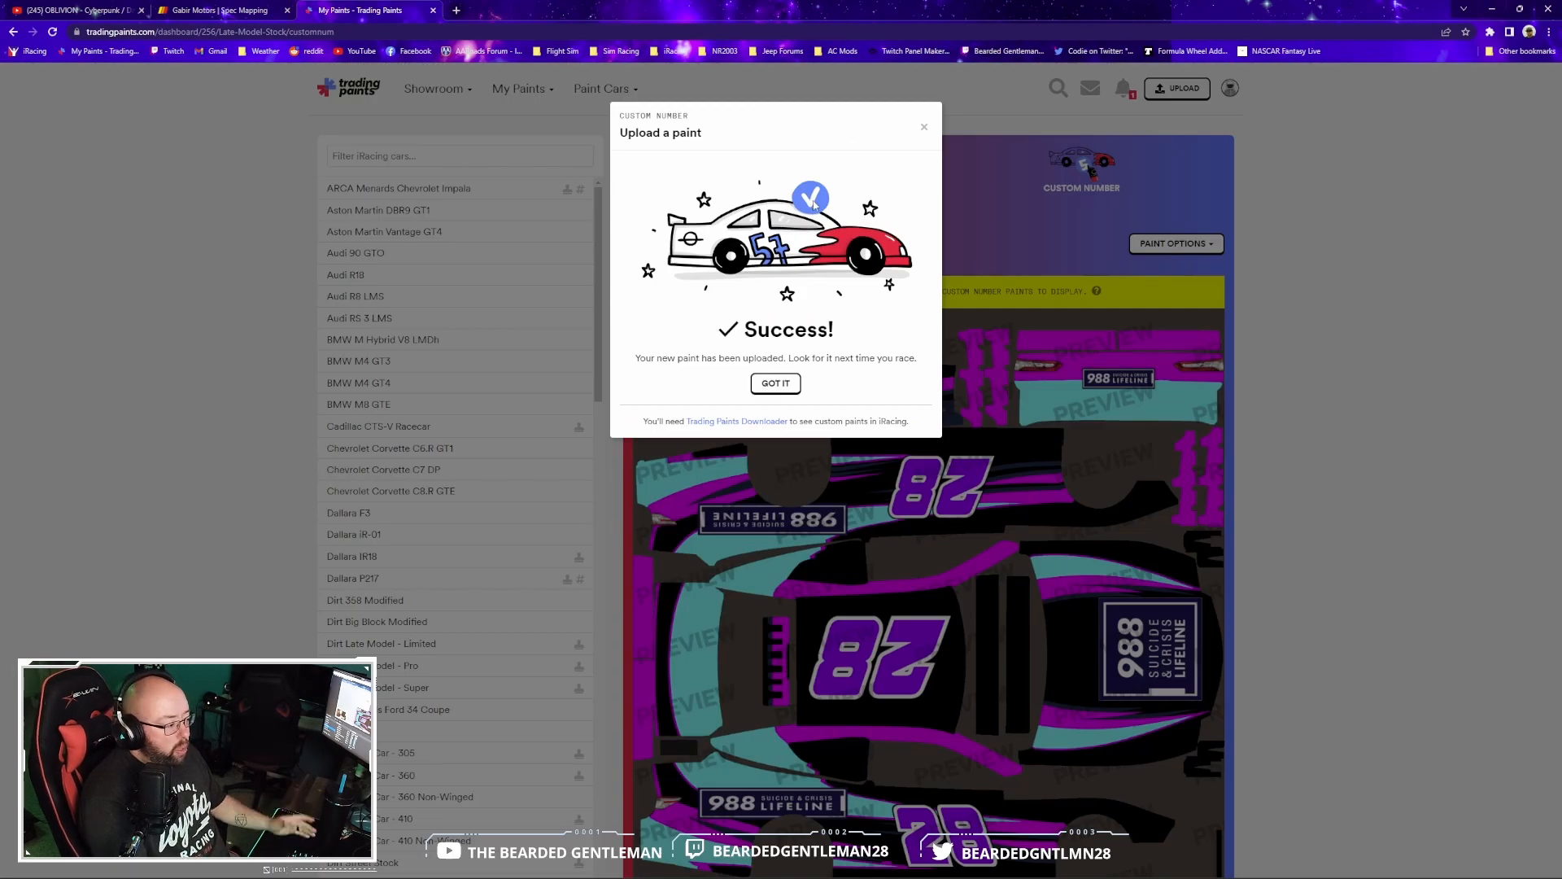
left_click(777, 384)
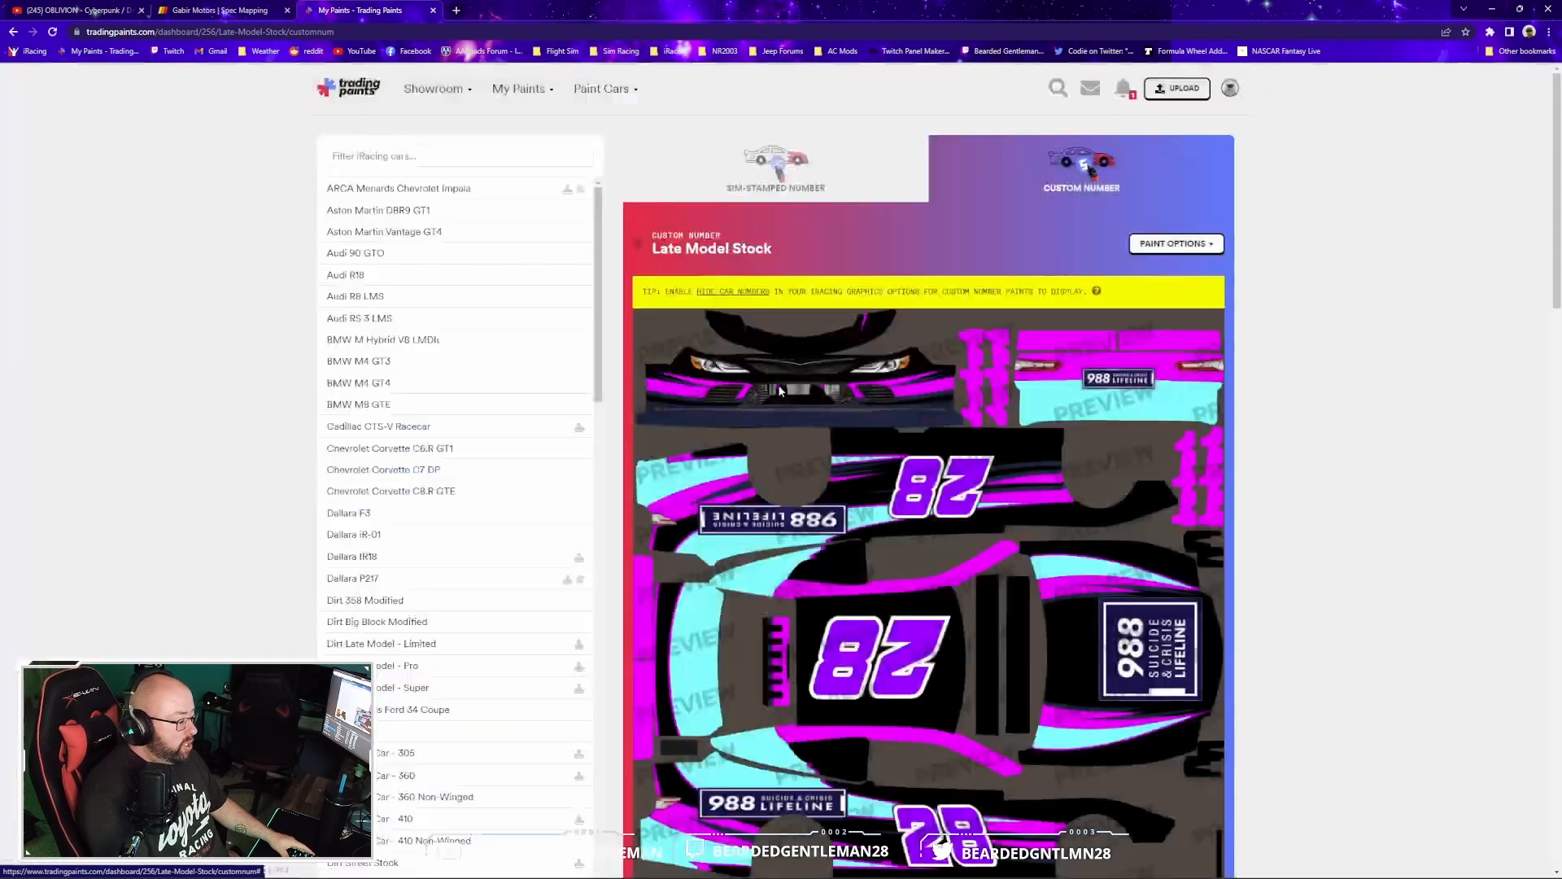
- Review the uploaded custom number paint and compare it with the Late Model Stock's sim-stamped number paint
scroll(1340, 395, "down", 2)
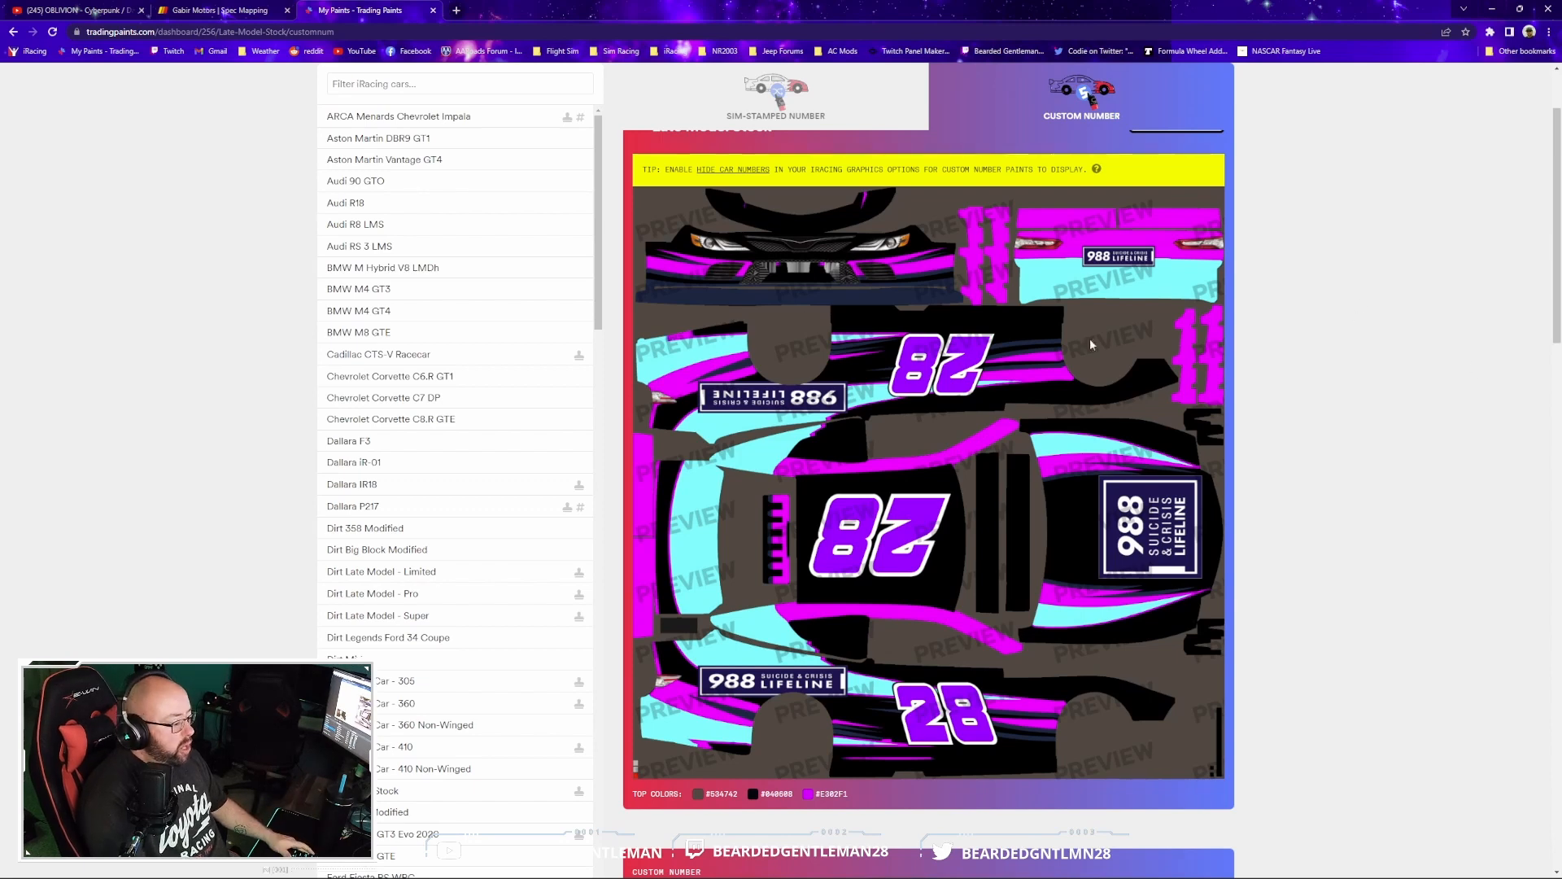
left_click(776, 96)
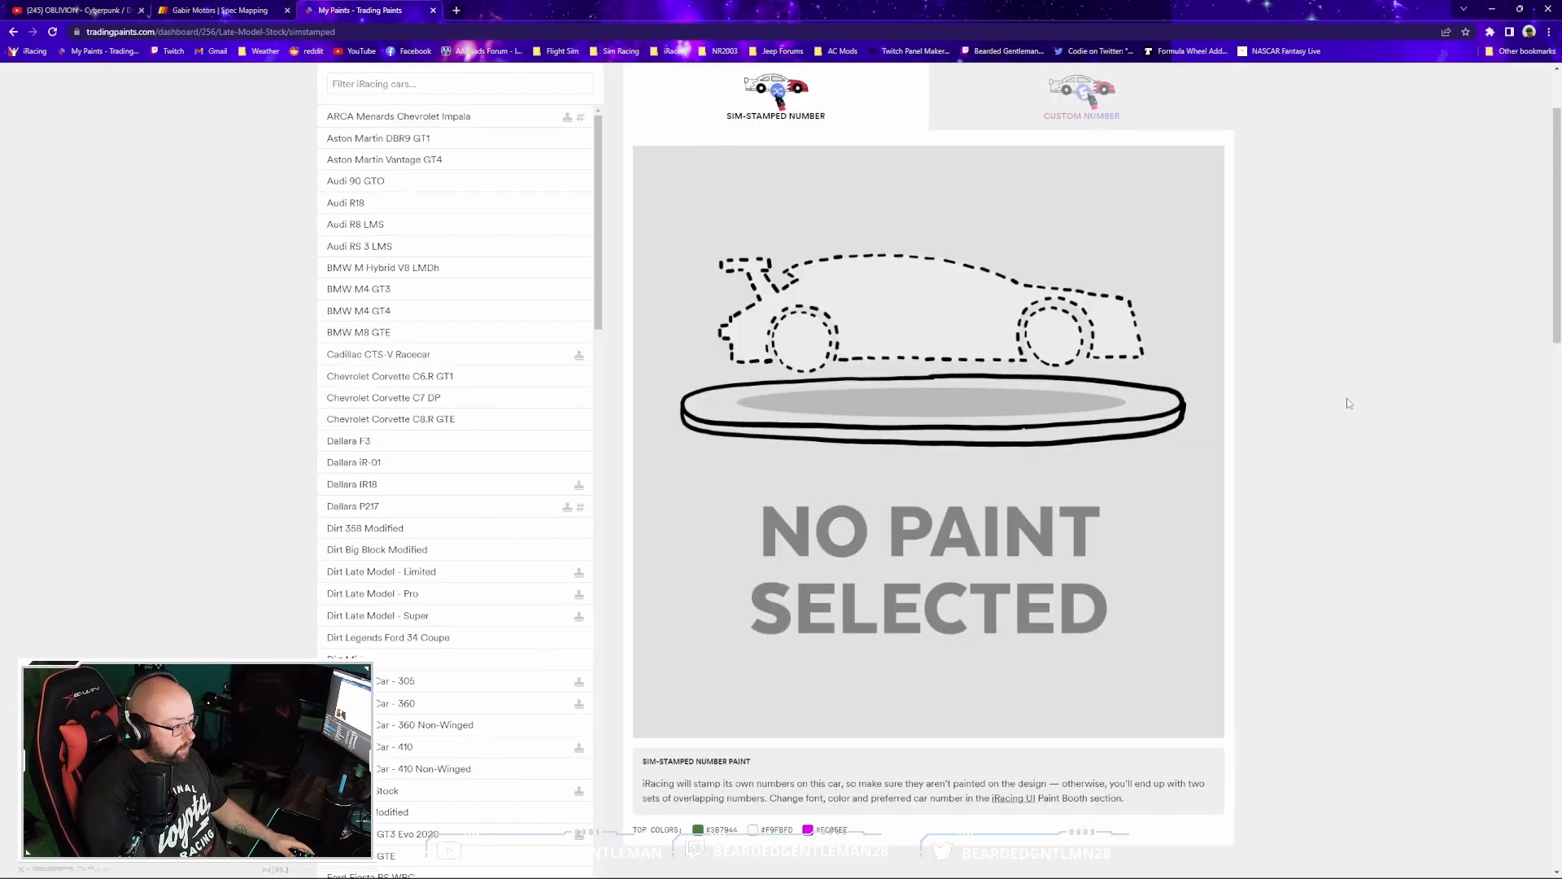
left_click(1084, 108)
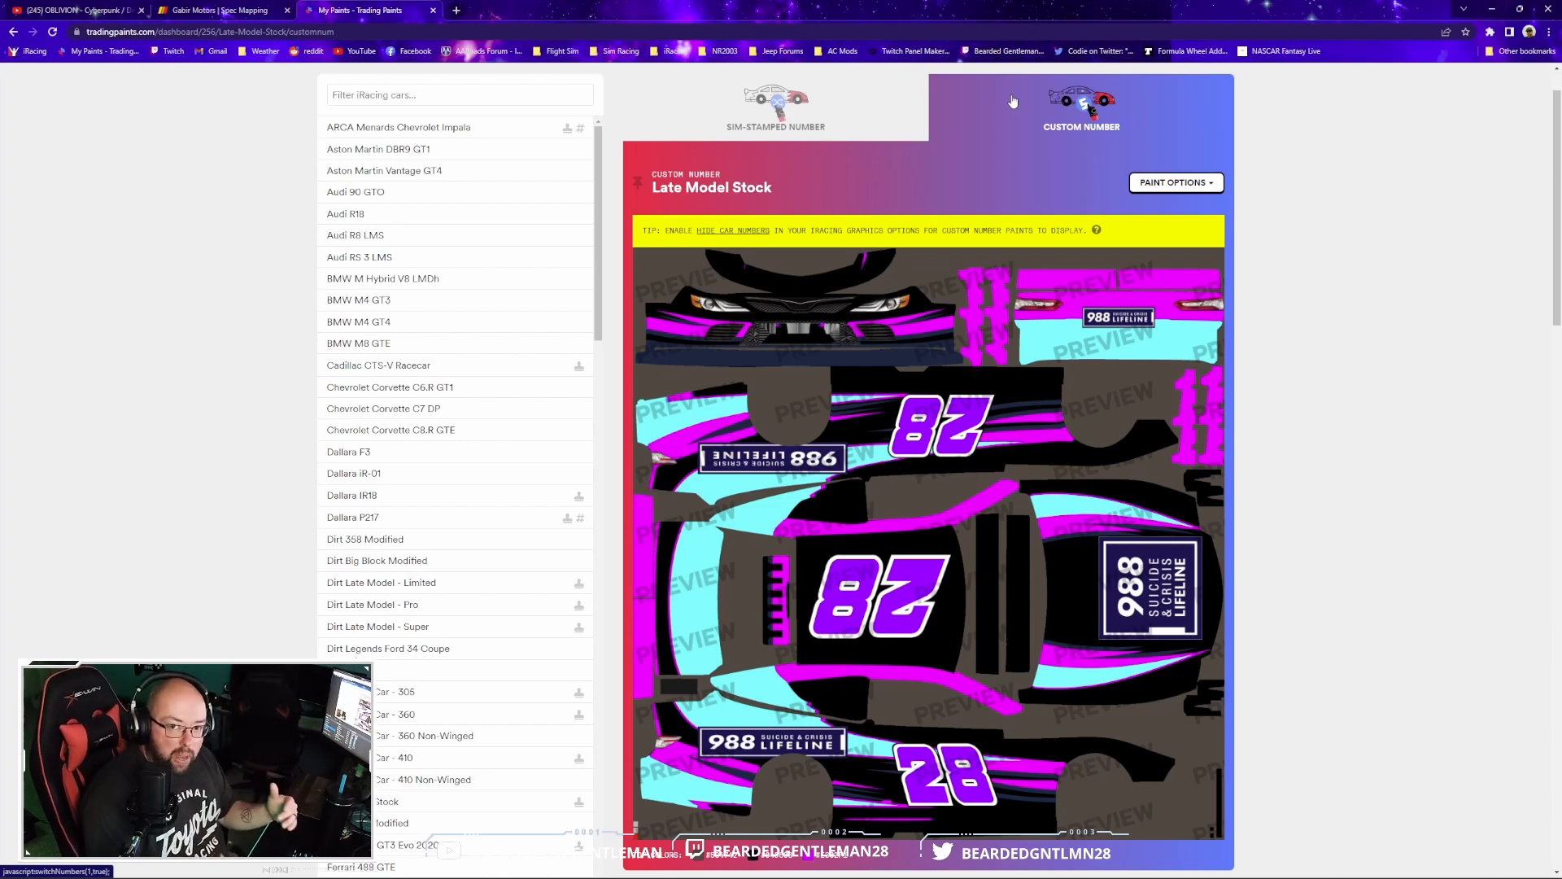
left_click(778, 111)
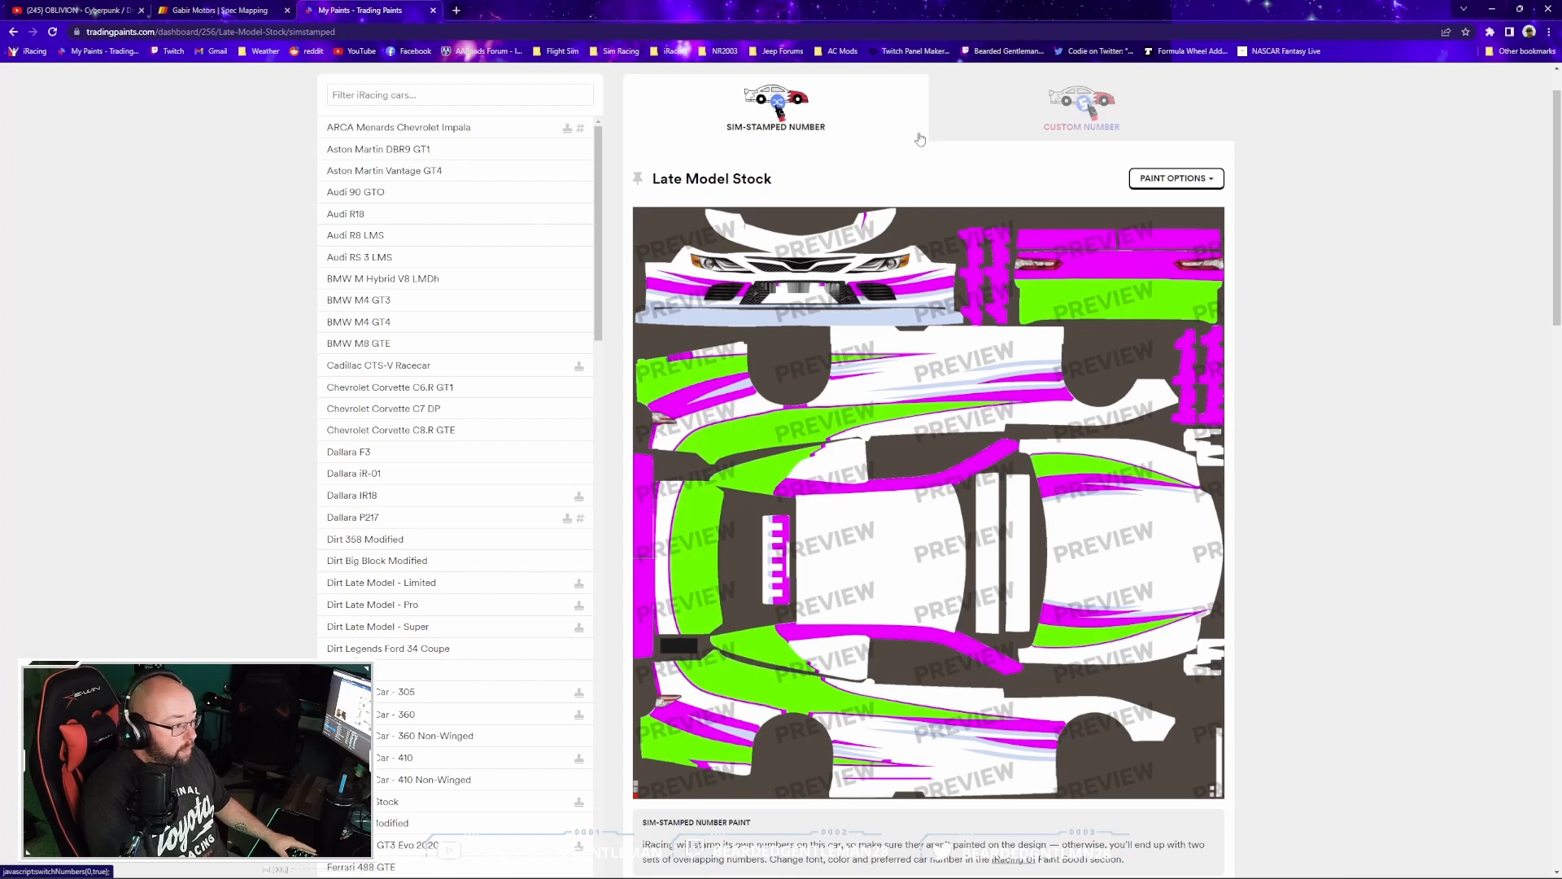
left_click(1096, 112)
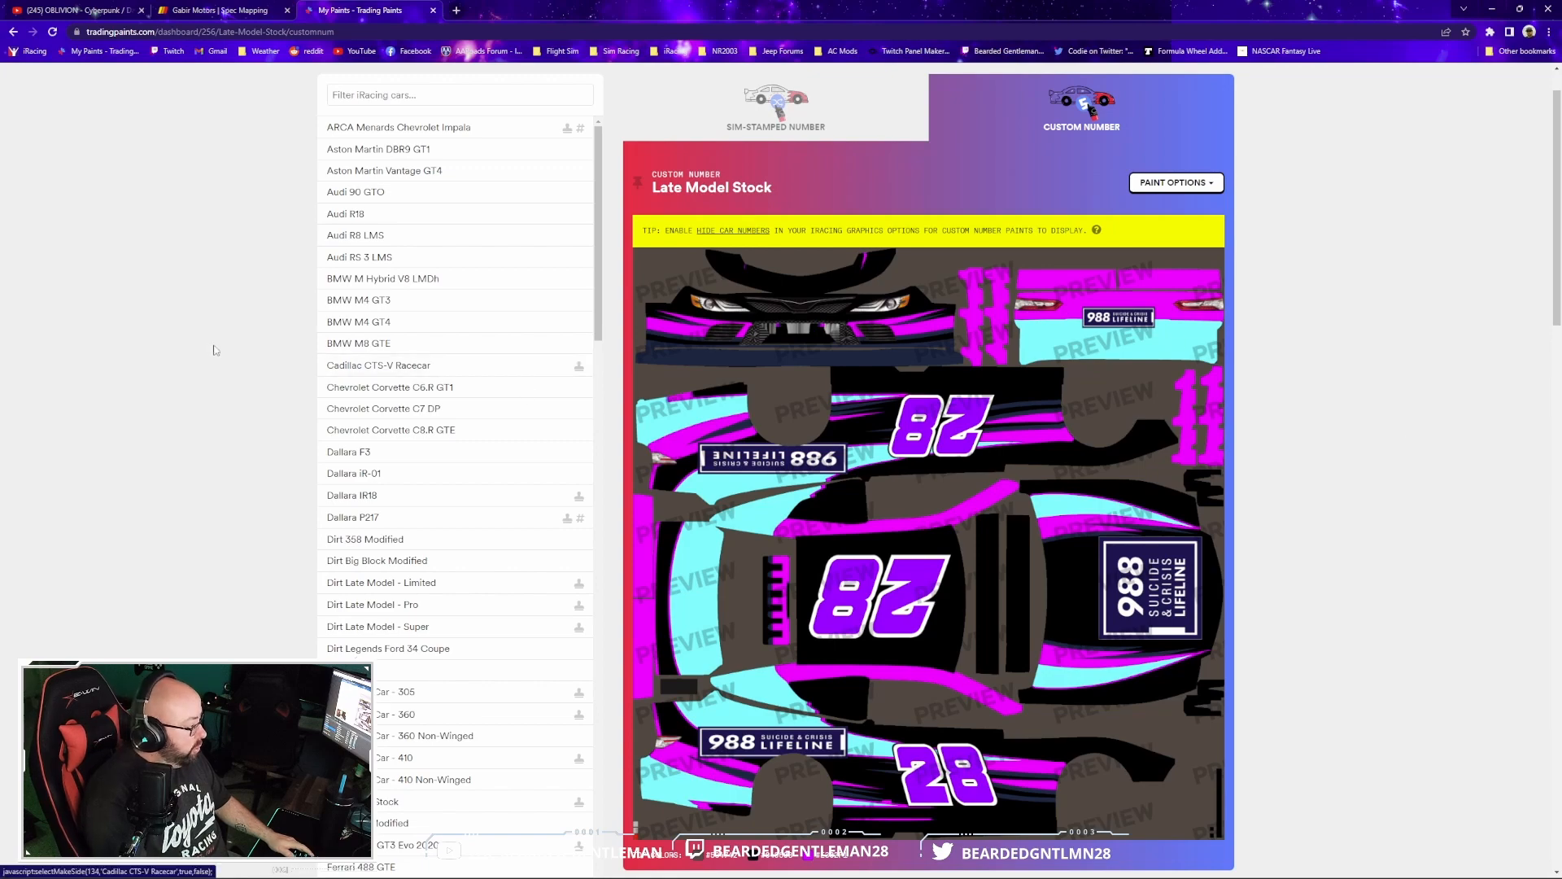
- Switch to iRacing and rotate the late model car to examine the driver side of the finished paint
key("alt+Tab")
key("alt+Tab")
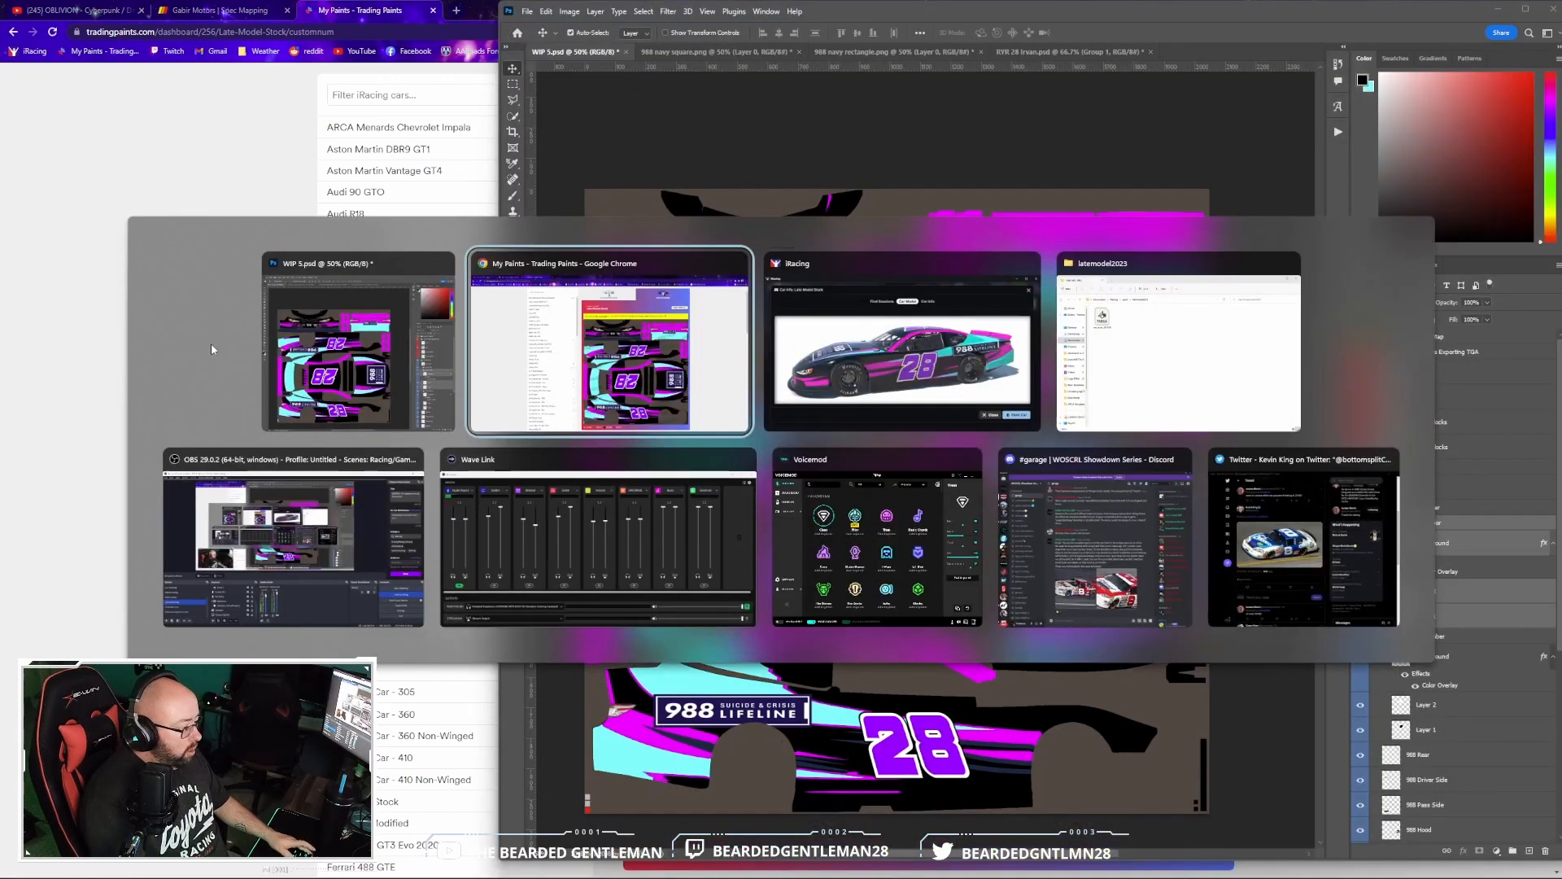
key("Tab")
mouse_move(362, 267)
left_mouse_down()
mouse_move(480, 270)
mouse_move(325, 269)
mouse_move(338, 298)
mouse_move(340, 276)
left_mouse_up()
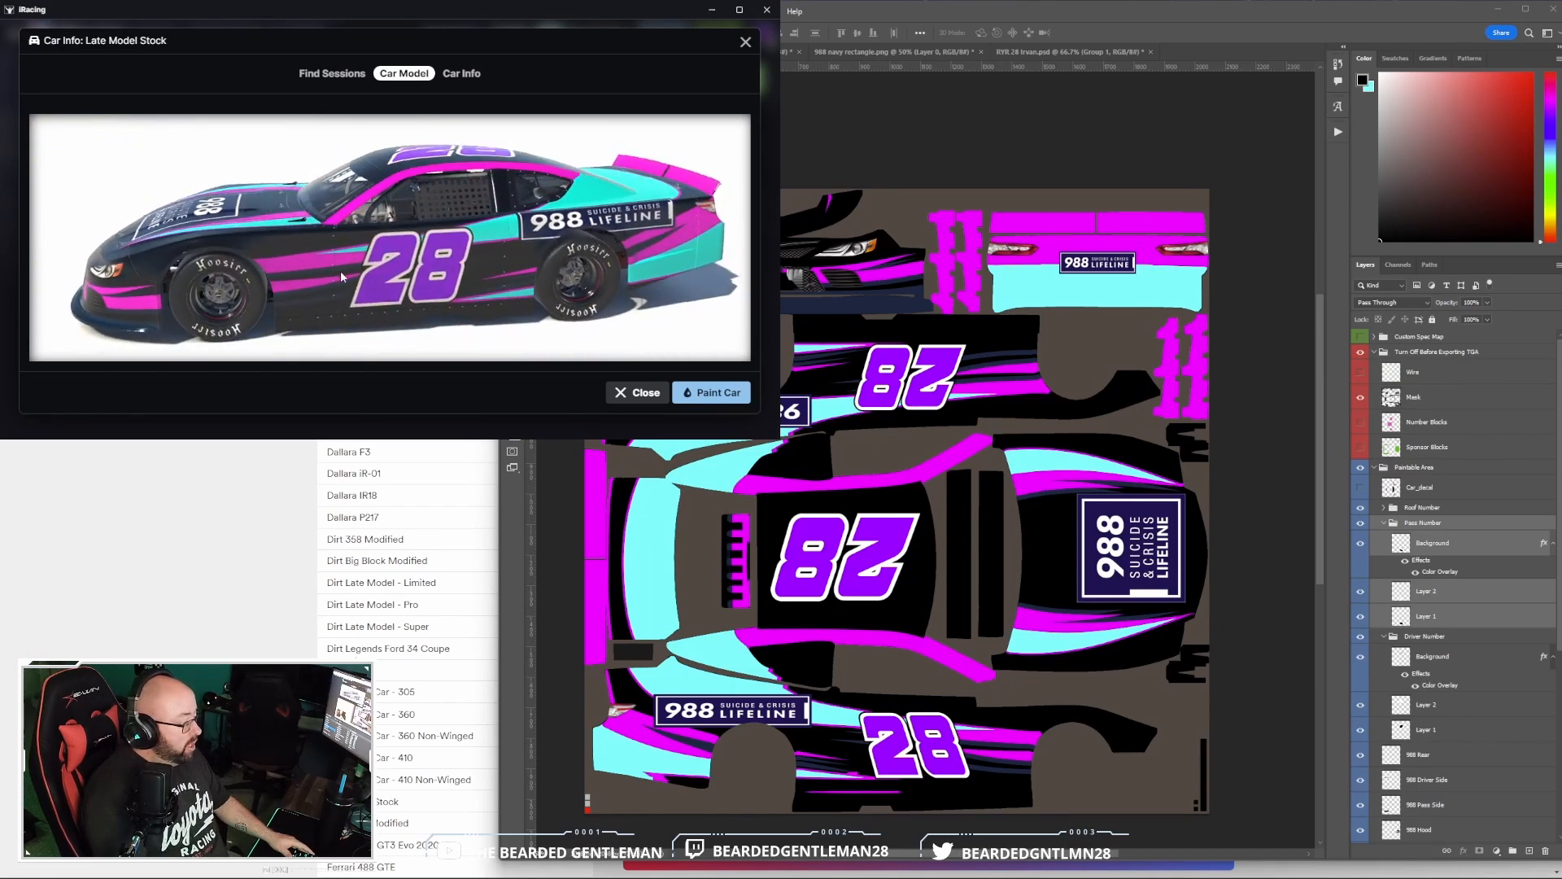